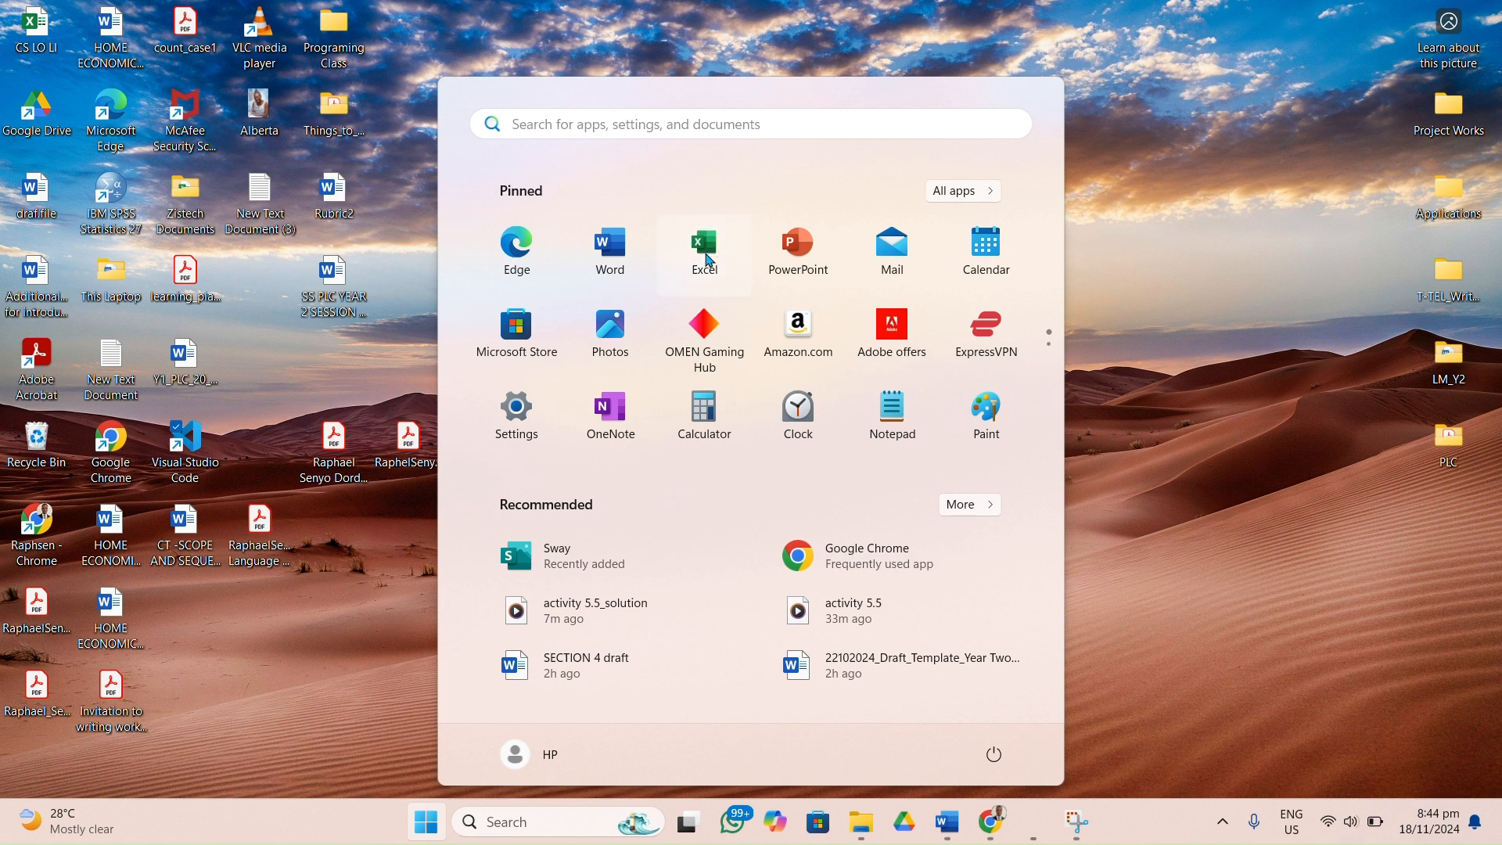
Open Excel with a blank workbook and maximize its window.
{"action": "left_click", "coordinate": [708, 258]}
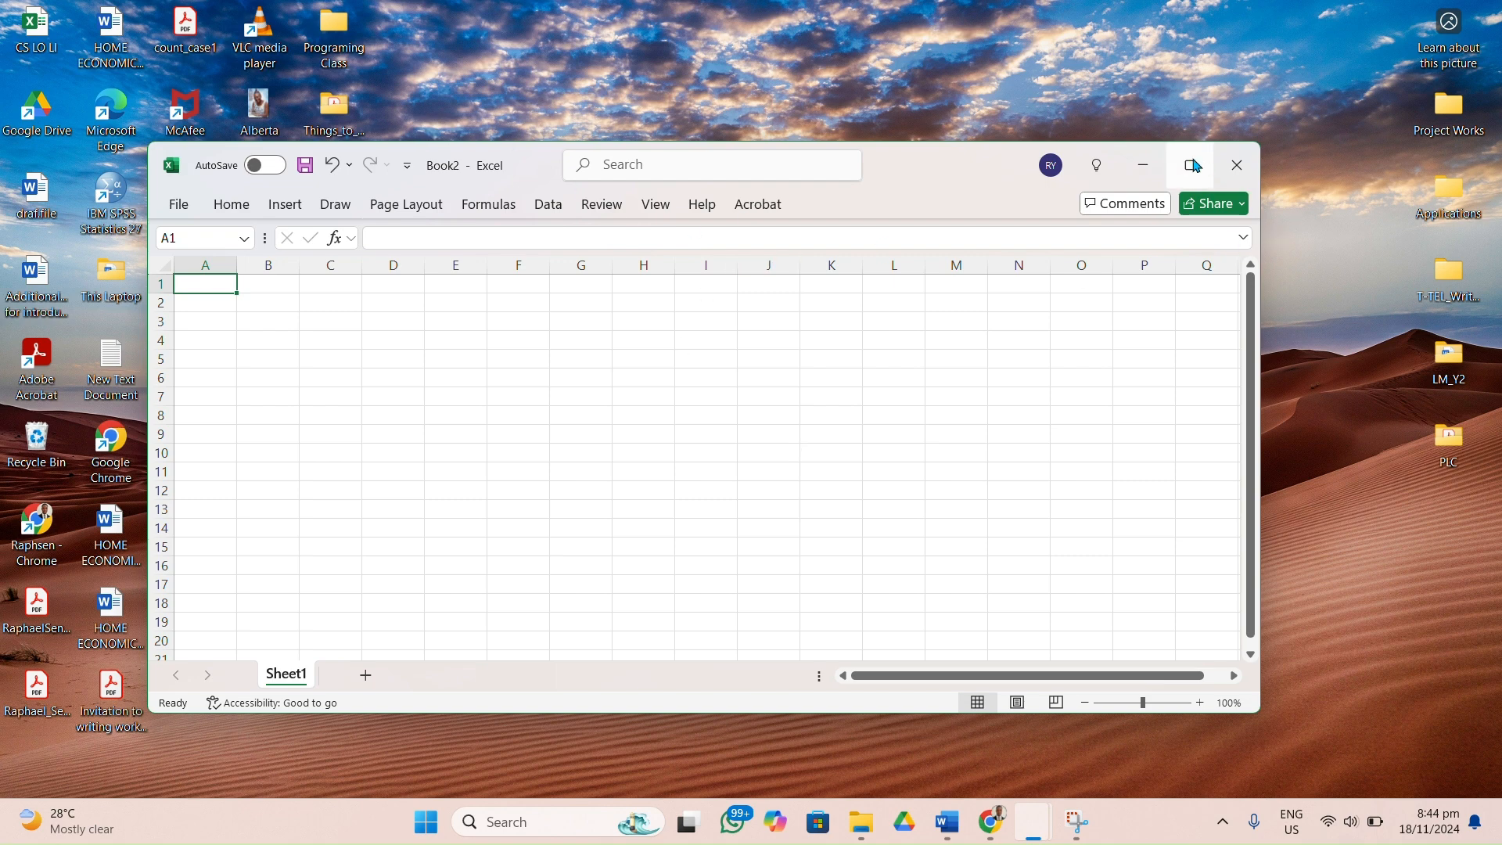
{"action": "left_click", "coordinate": [1191, 165]}
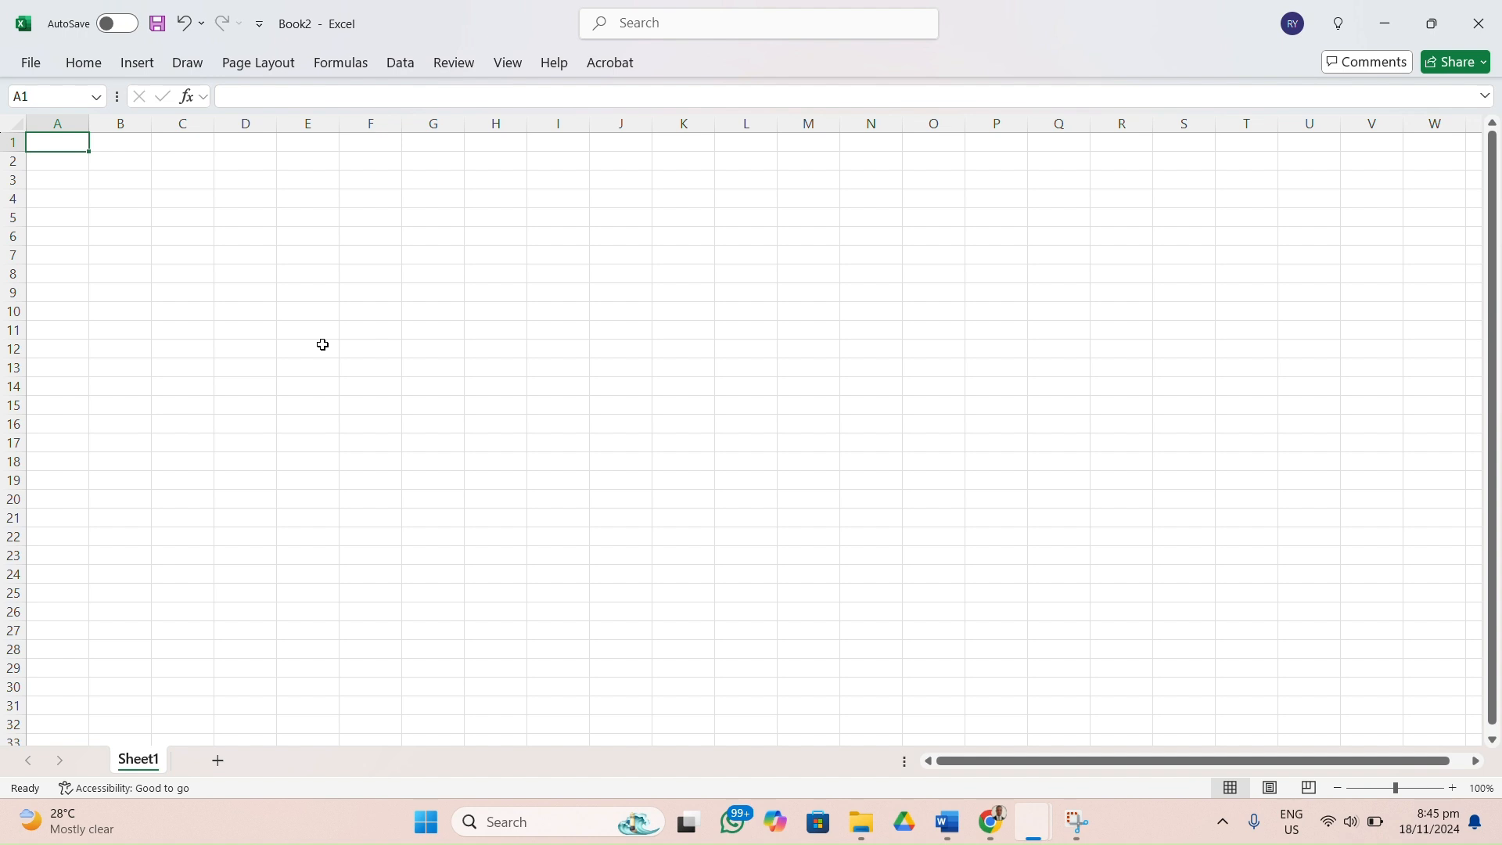
Save the workbook to the Desktop as Excel_Lesson1 and dismiss the OneDrive backup notice.
{"action": "left_click", "coordinate": [29, 69]}
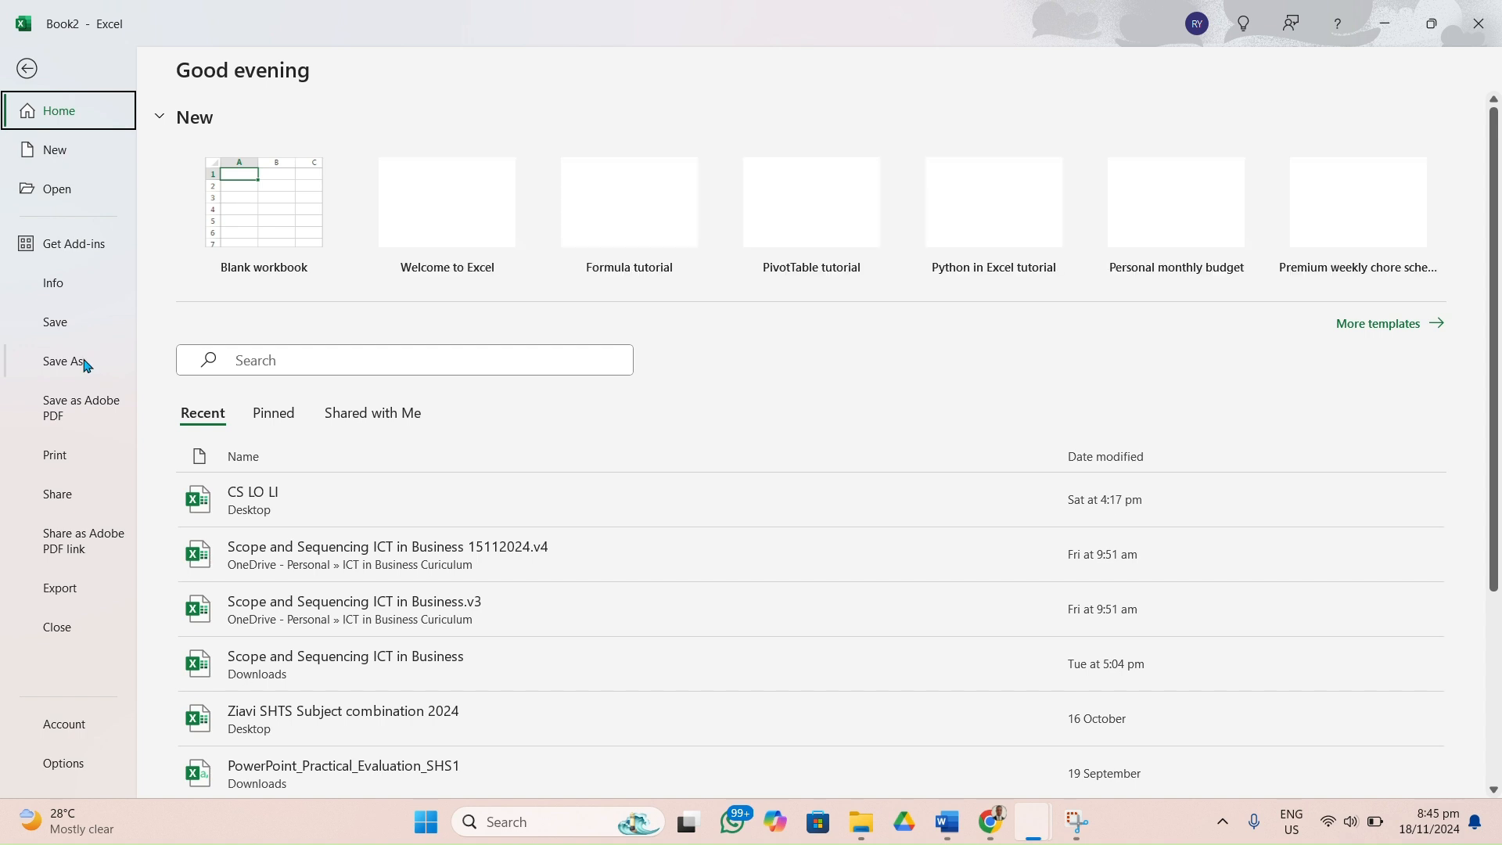
{"action": "left_click", "coordinate": [79, 362]}
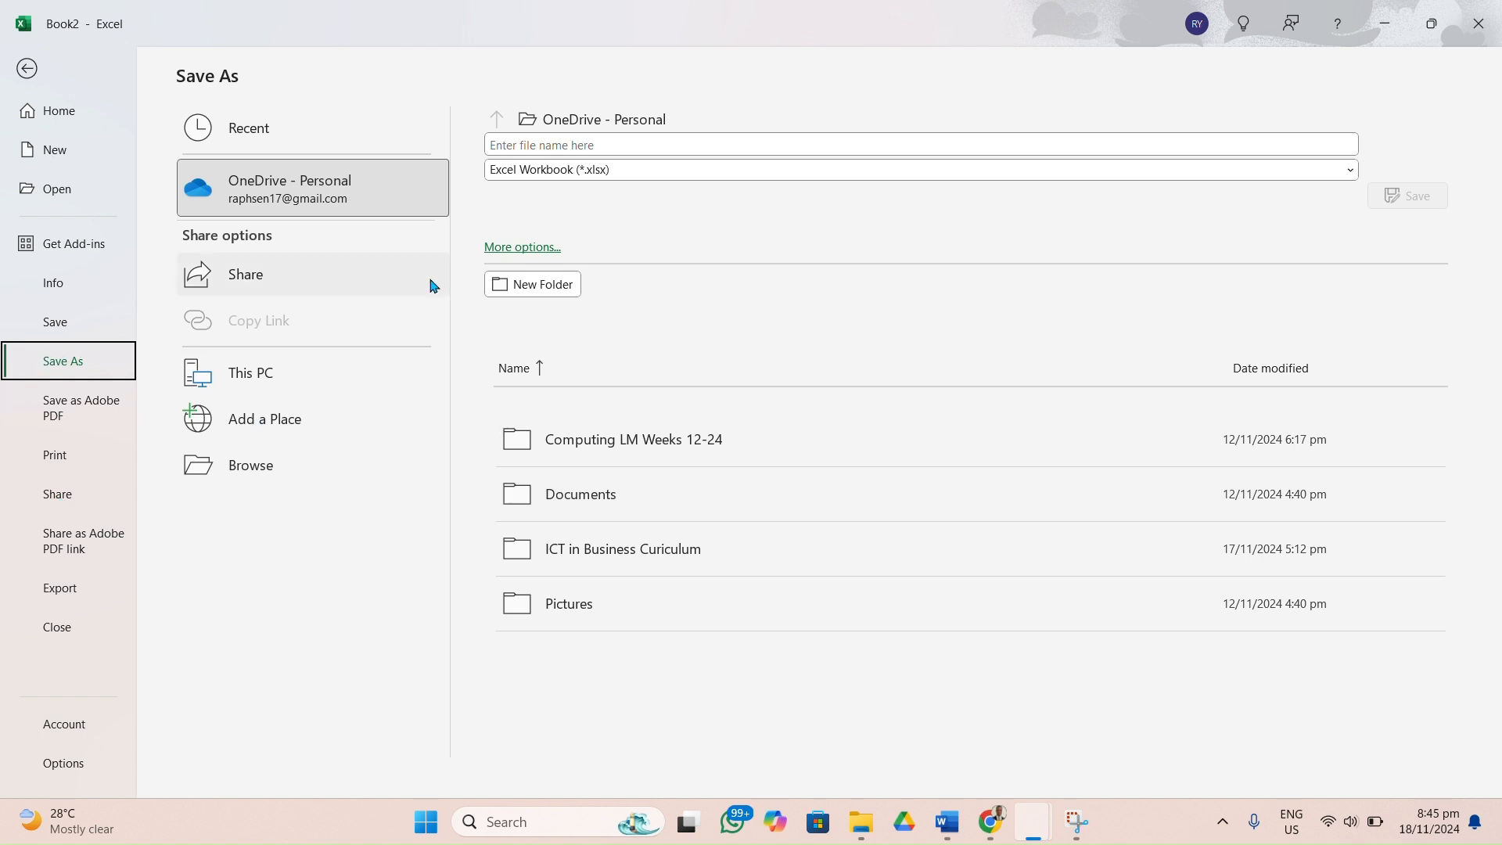
{"action": "left_click", "coordinate": [618, 502]}
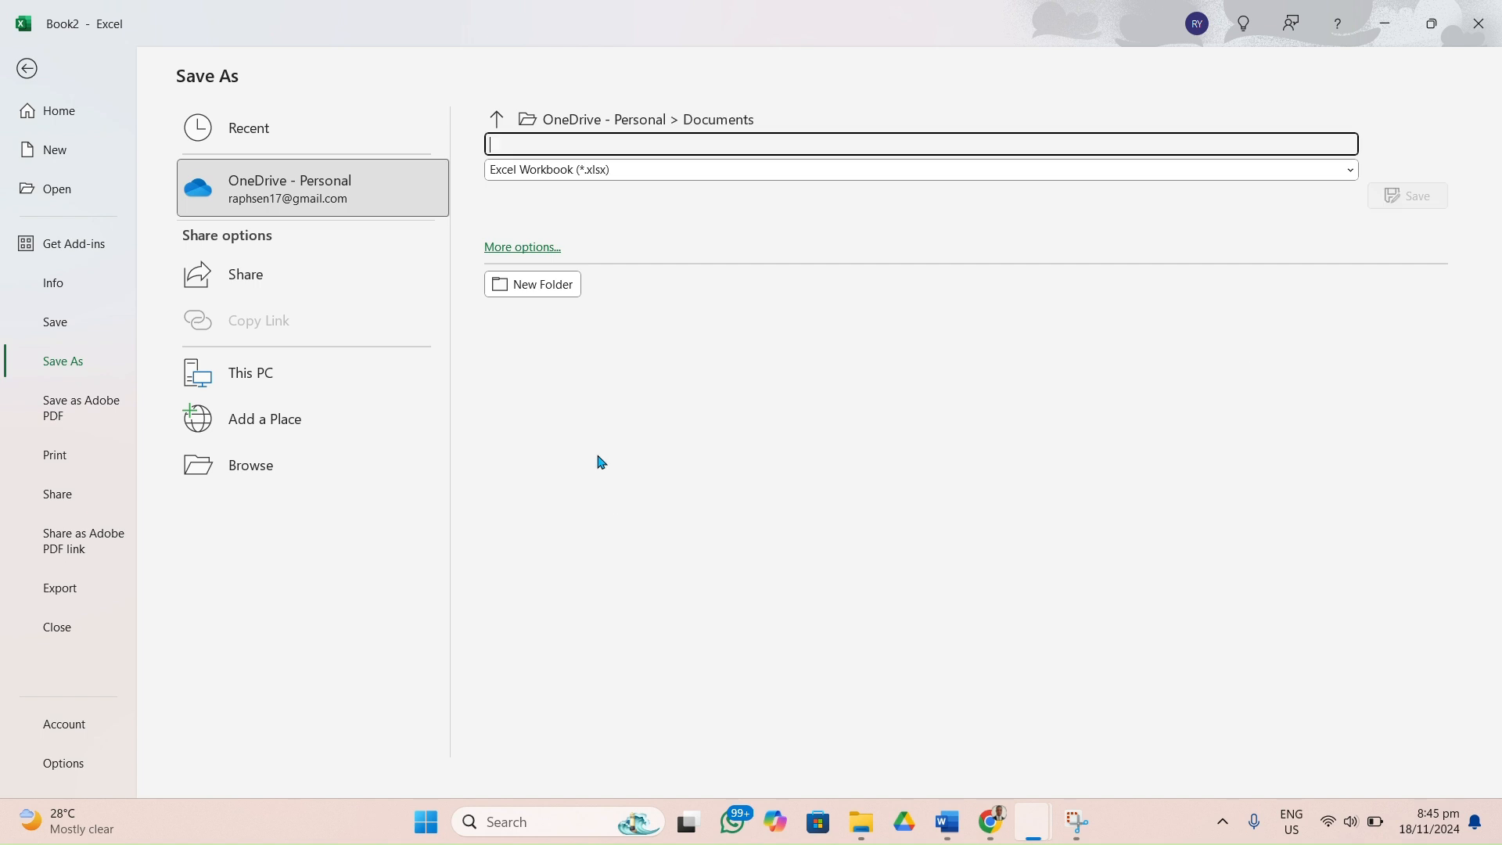
{"action": "left_click", "coordinate": [496, 118]}
{"action": "left_click", "coordinate": [522, 248]}
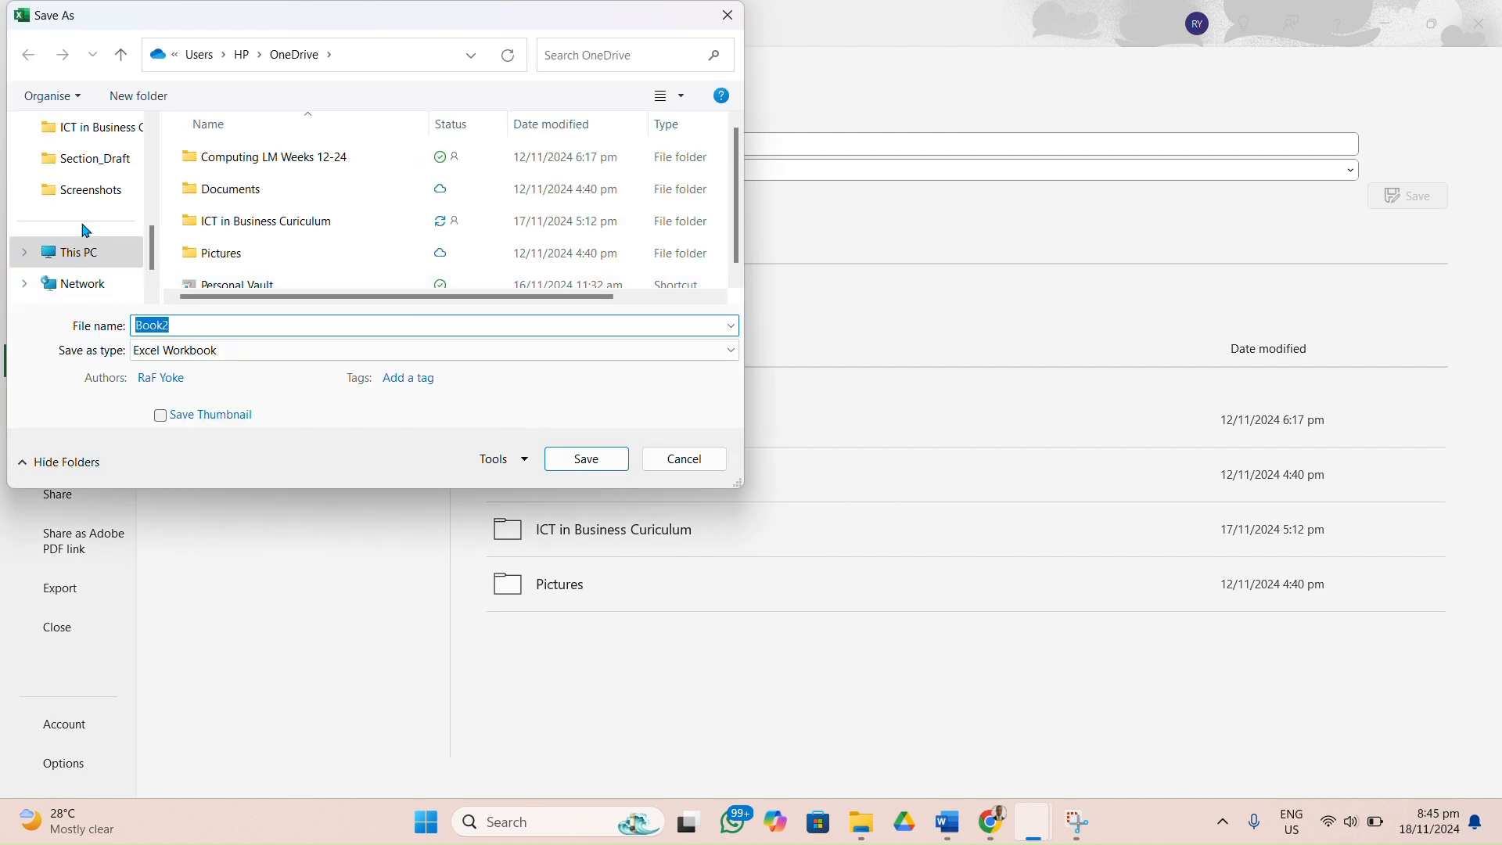
{"action": "scroll", "coordinate": [86, 231], "scroll_direction": "up", "scroll_amount": 5}
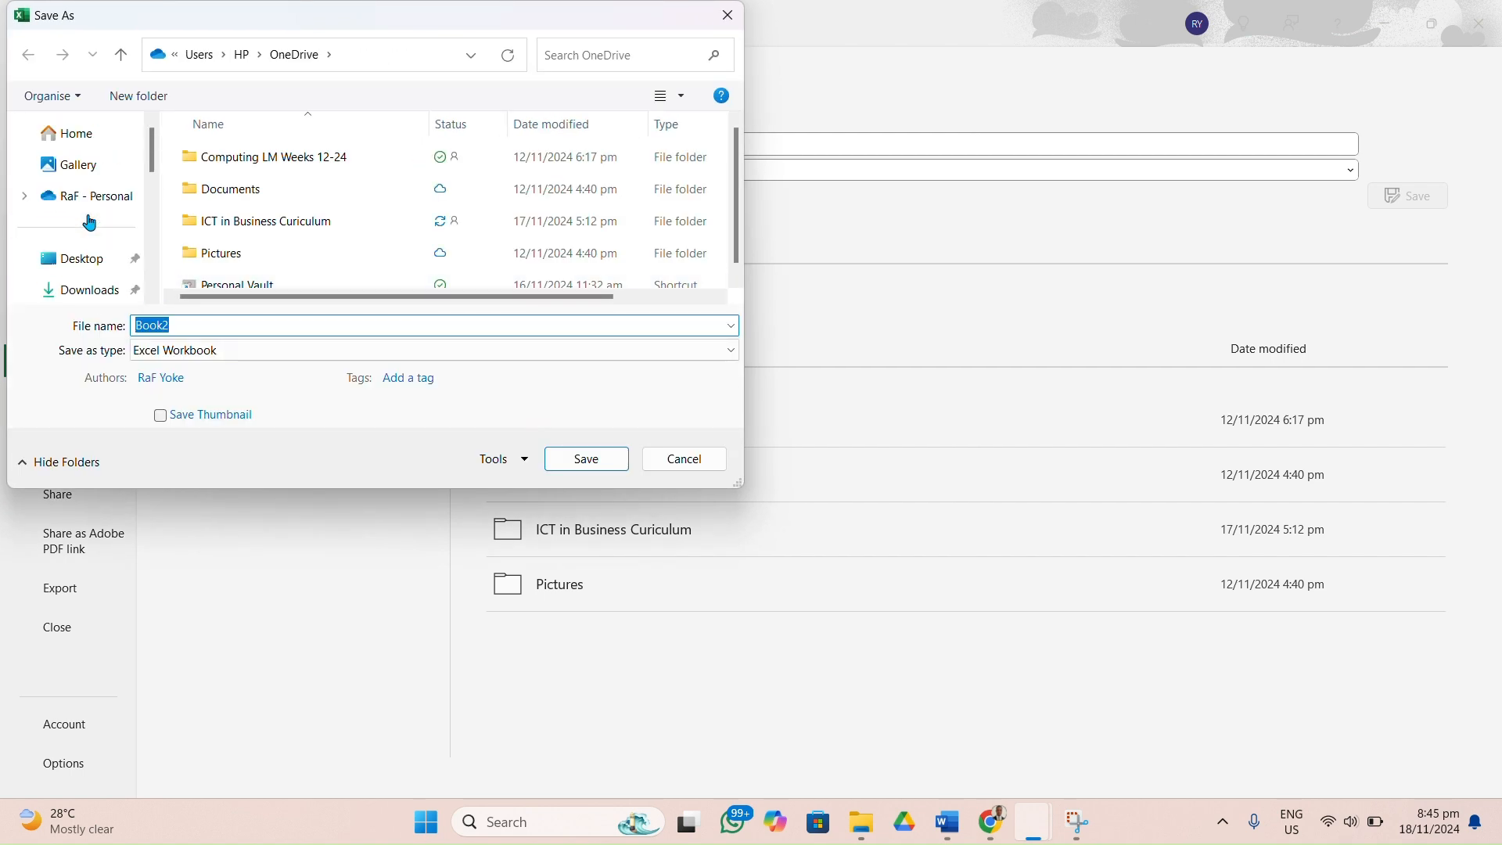
{"action": "left_click", "coordinate": [81, 258]}
{"action": "double_click", "coordinate": [161, 325]}
{"action": "type", "text": "Ex"}
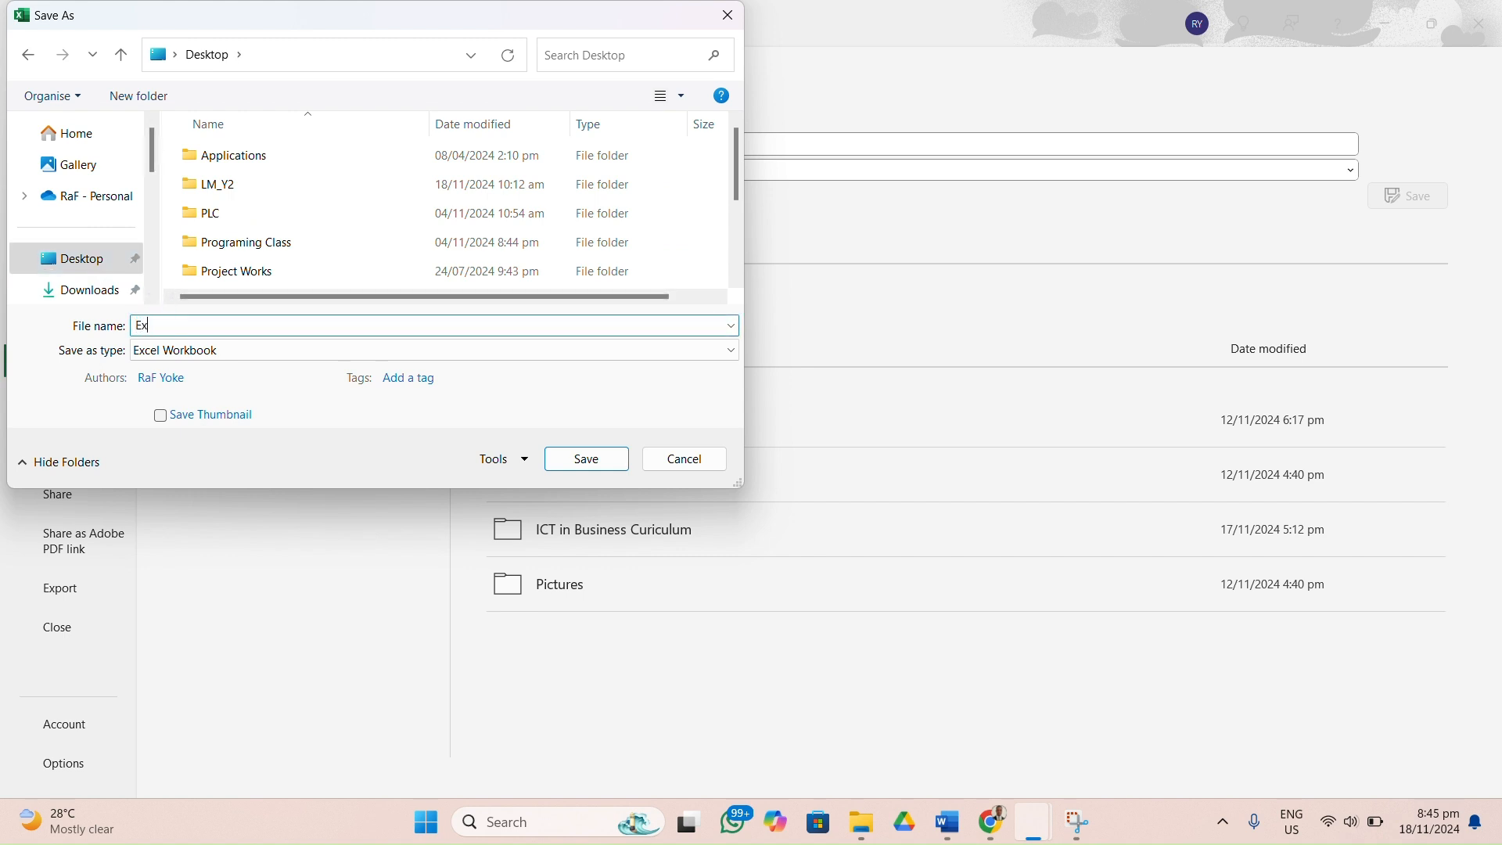
{"action": "type", "text": "cel_Lesson"}
{"action": "left_click", "coordinate": [586, 459]}
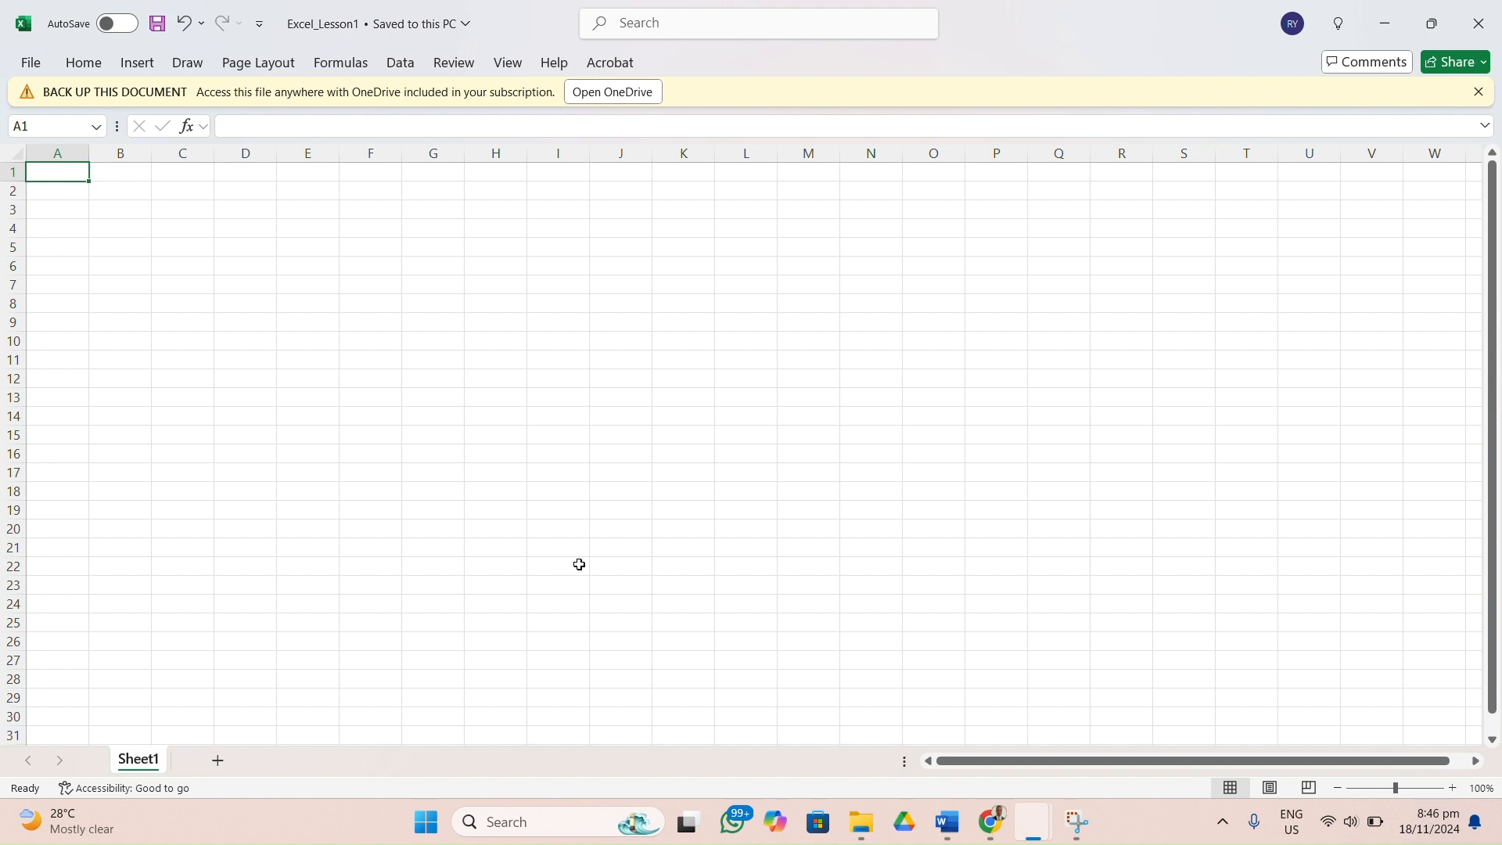
{"action": "left_click", "coordinate": [1478, 91]}
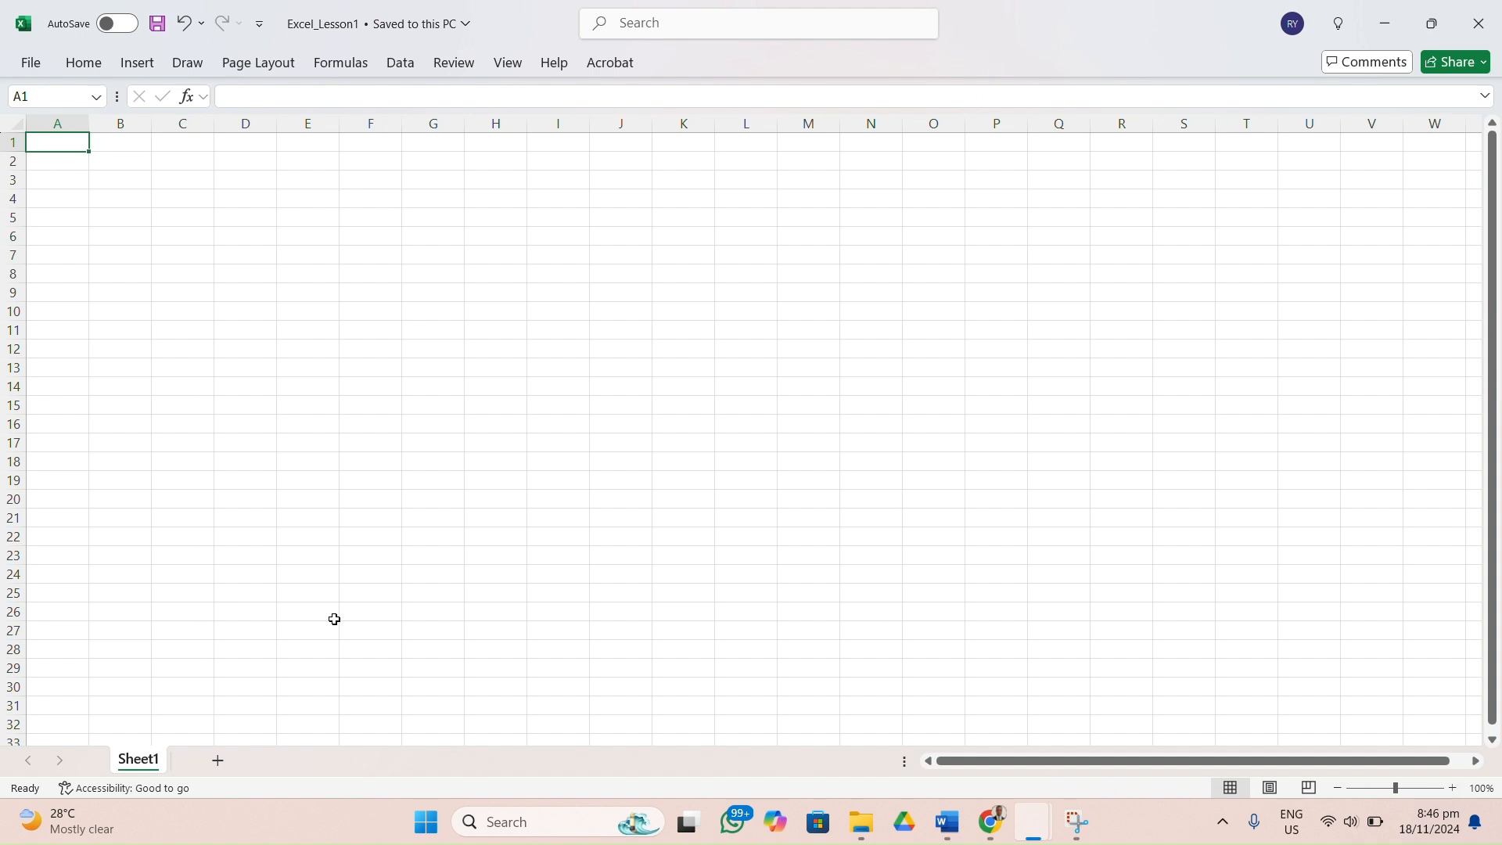
Select column A and look through the column letters past Z before returning to the sheet's first column.
{"action": "left_click", "coordinate": [53, 123]}
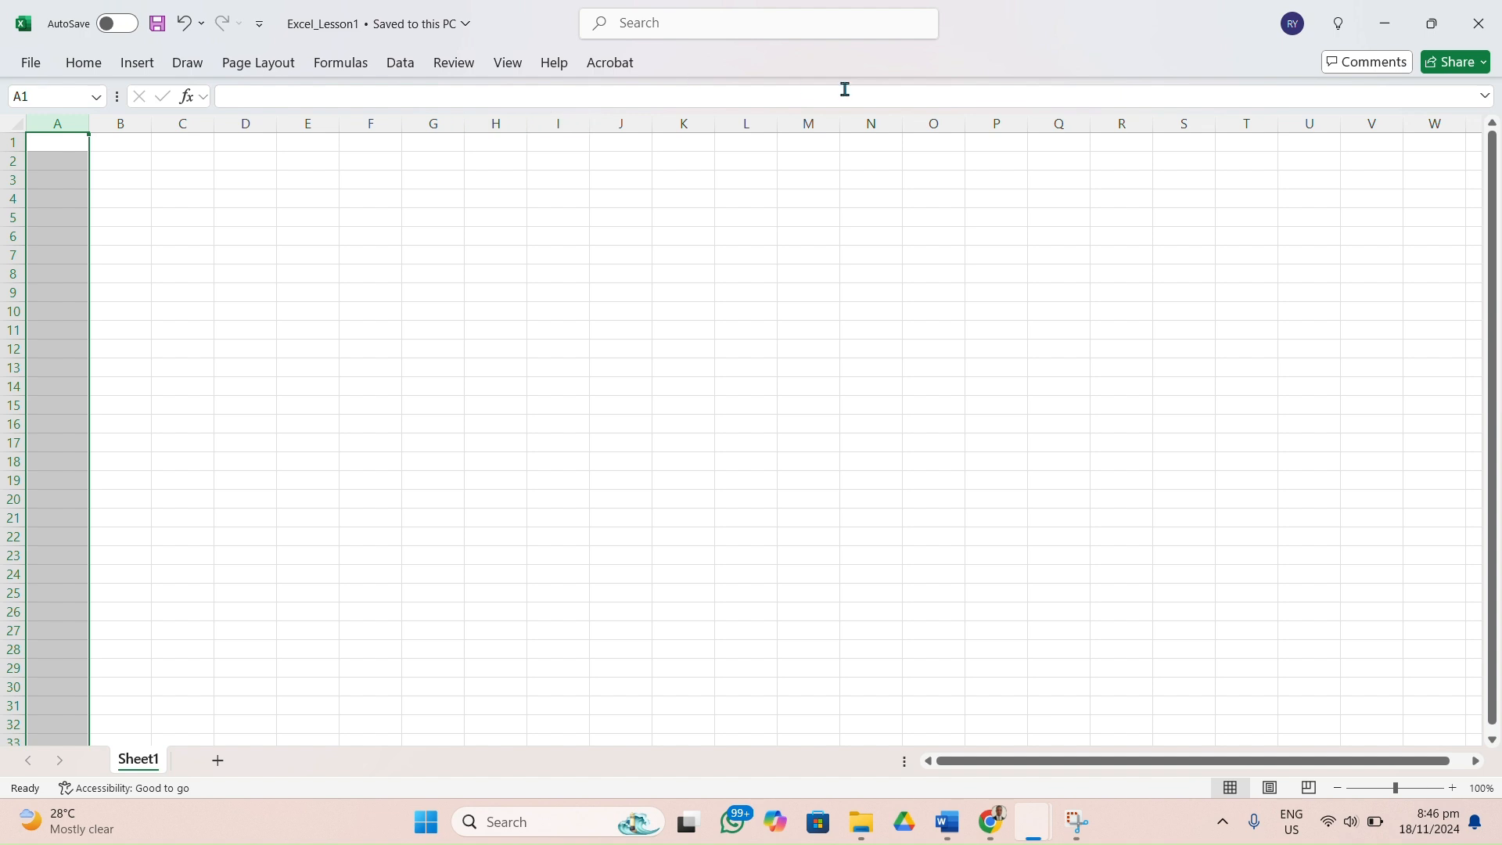
{"action": "left_click_drag", "start_coordinate": [996, 769], "coordinate": [1461, 763]}
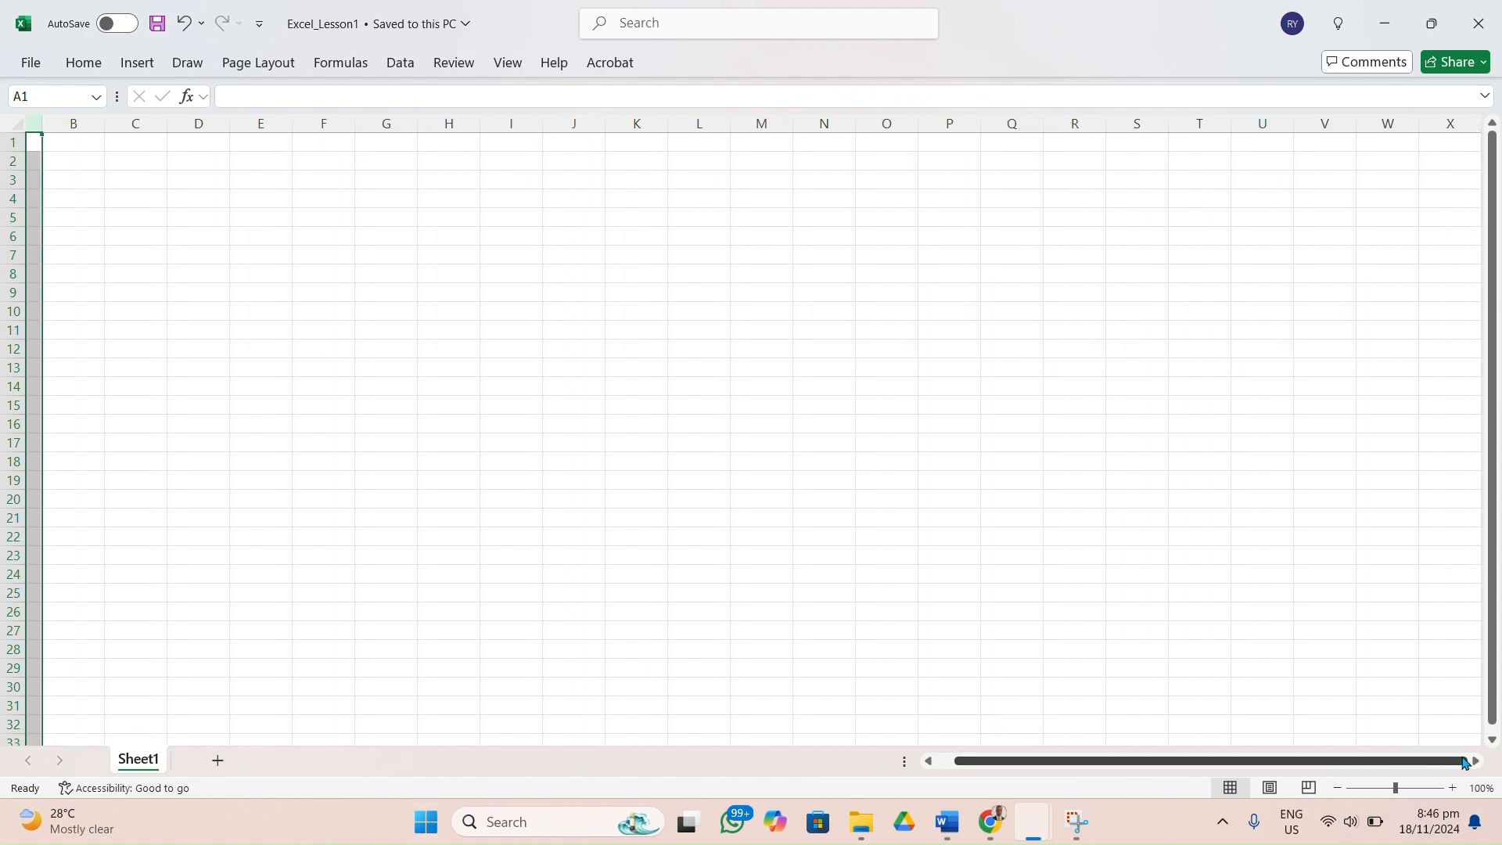
{"action": "left_click", "coordinate": [1477, 761]}
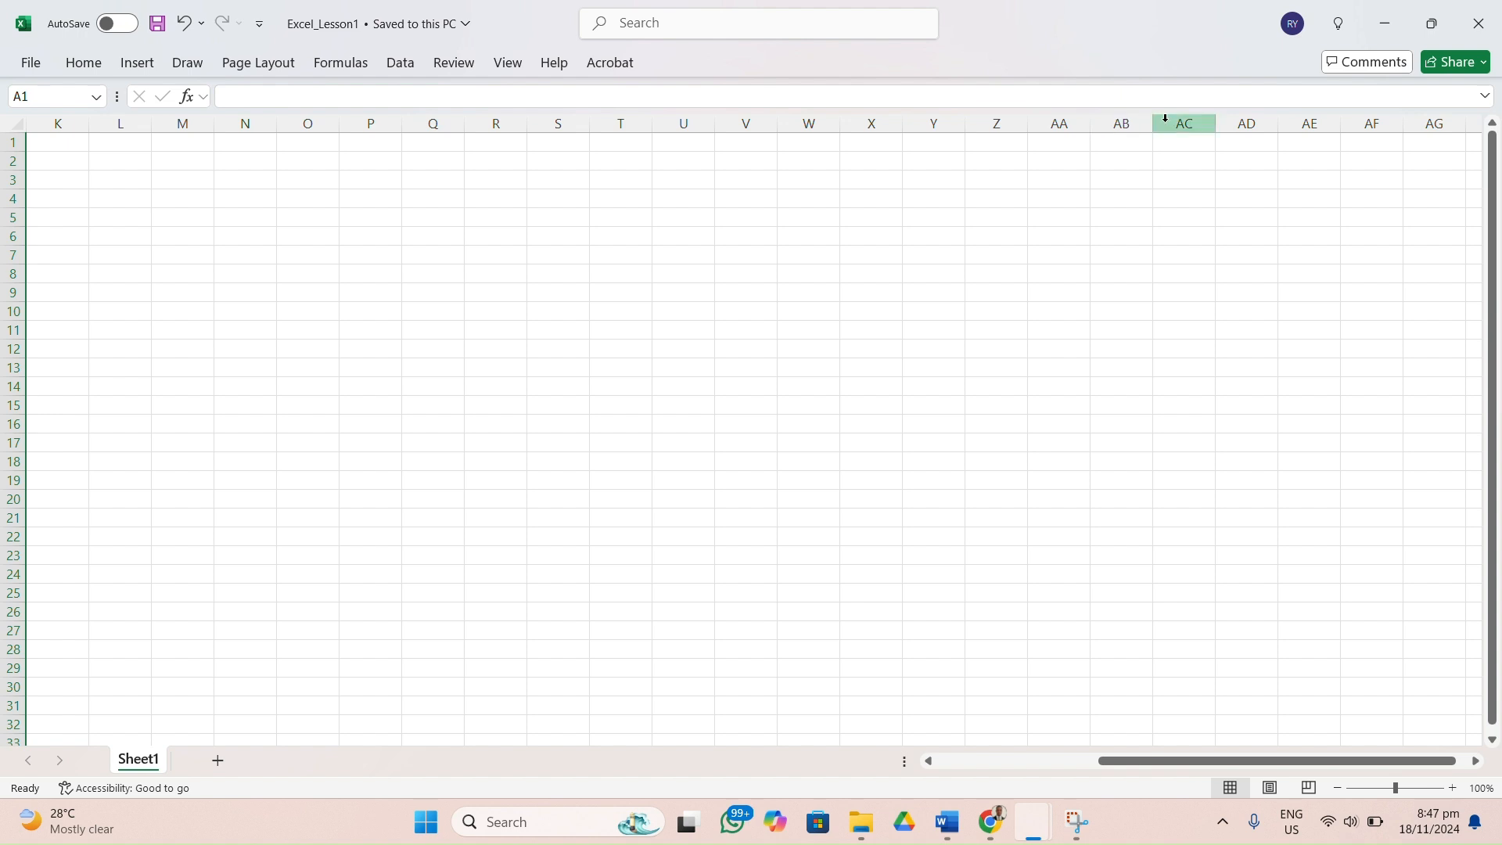
{"action": "left_click", "coordinate": [962, 763]}
{"action": "scroll", "coordinate": [901, 384], "scroll_direction": "left", "scroll_amount": 3}
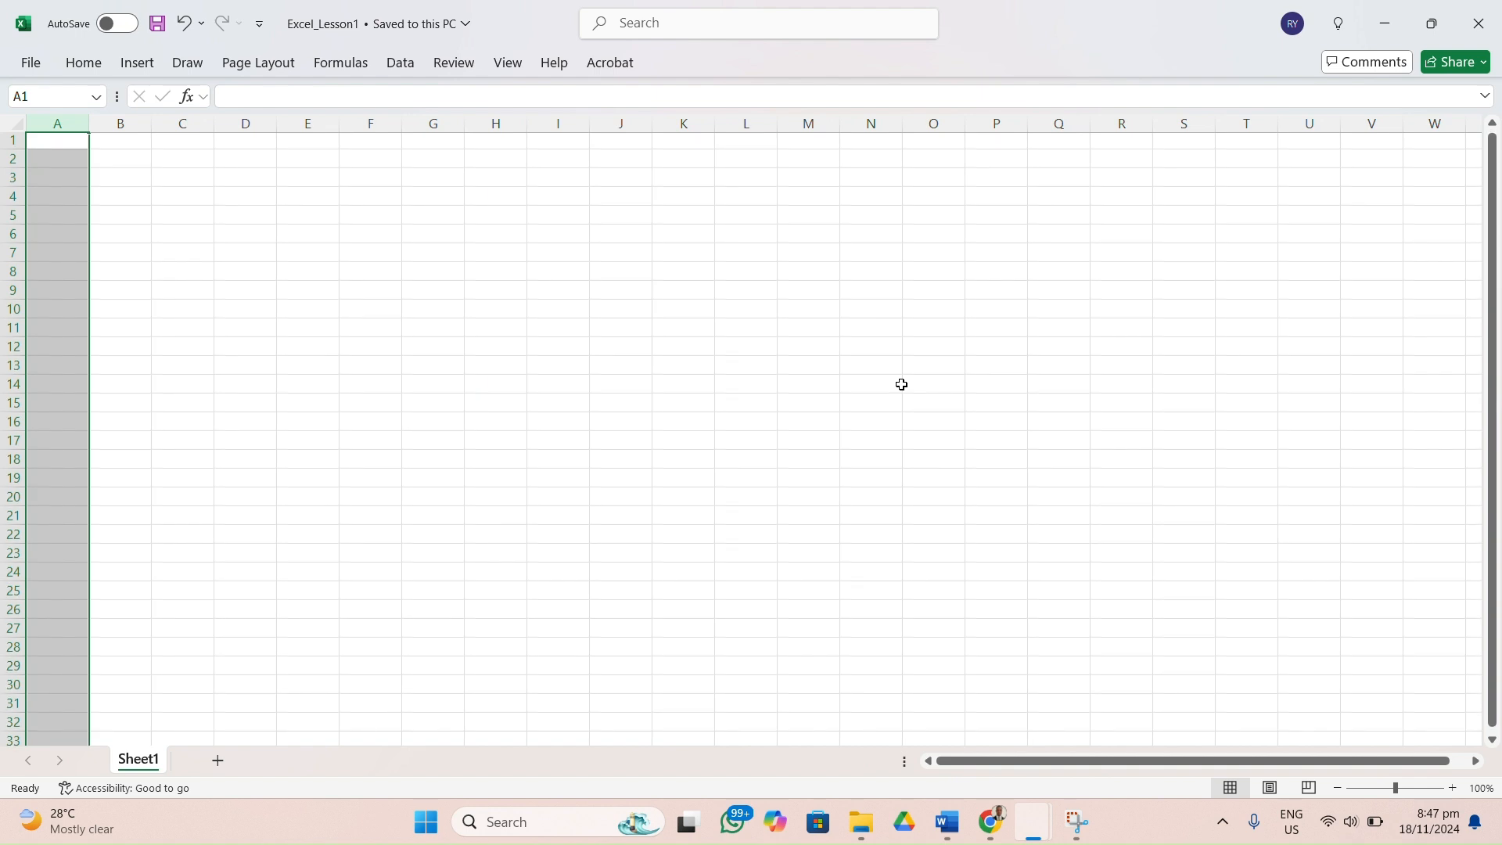
Select row 1 and then row 2, and look through the row numbers further down the sheet.
{"action": "left_click", "coordinate": [10, 141]}
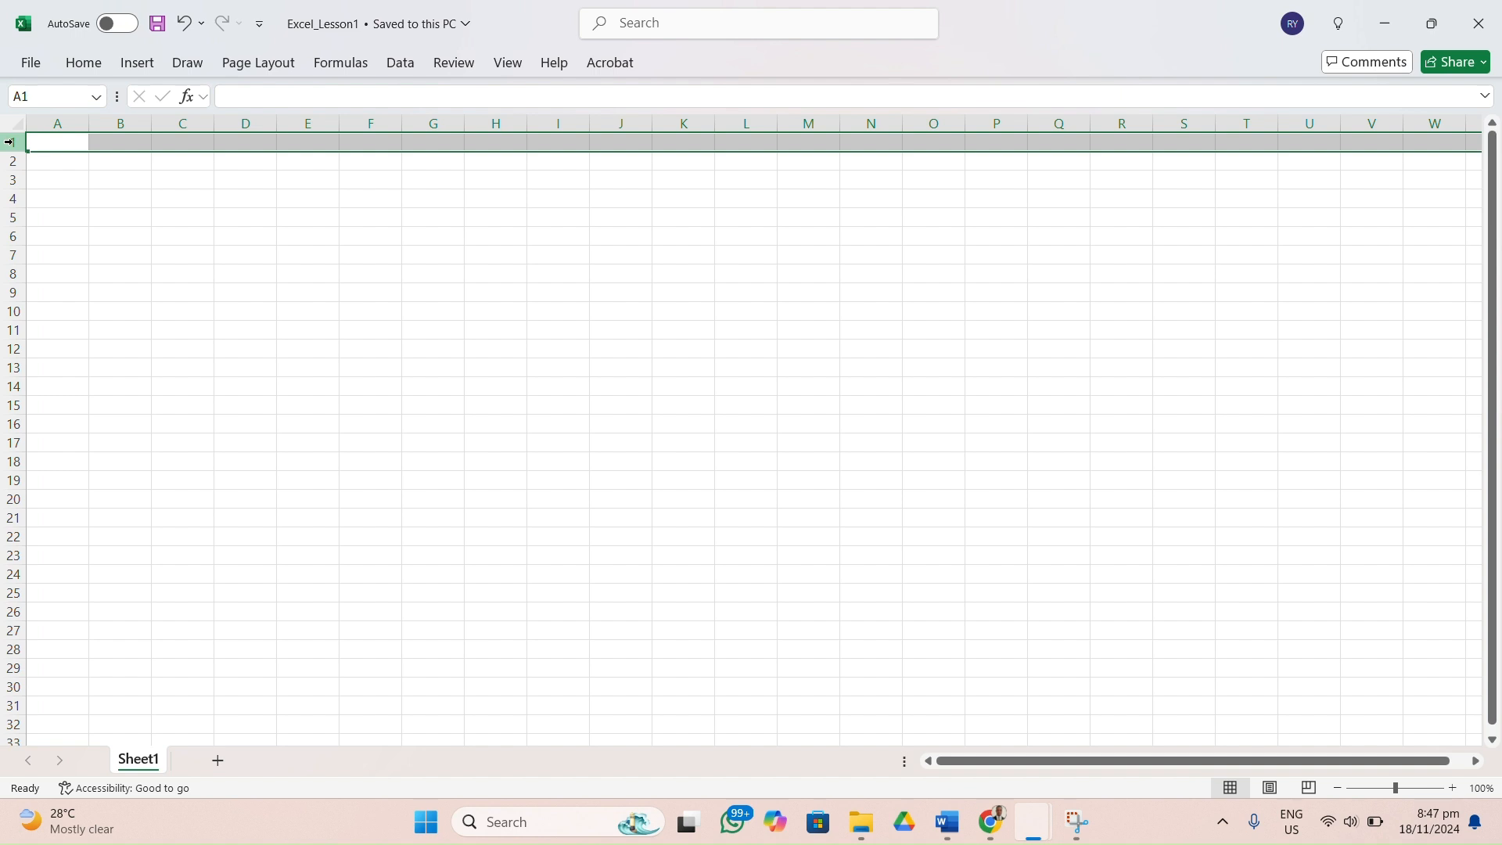
{"action": "left_click", "coordinate": [8, 160]}
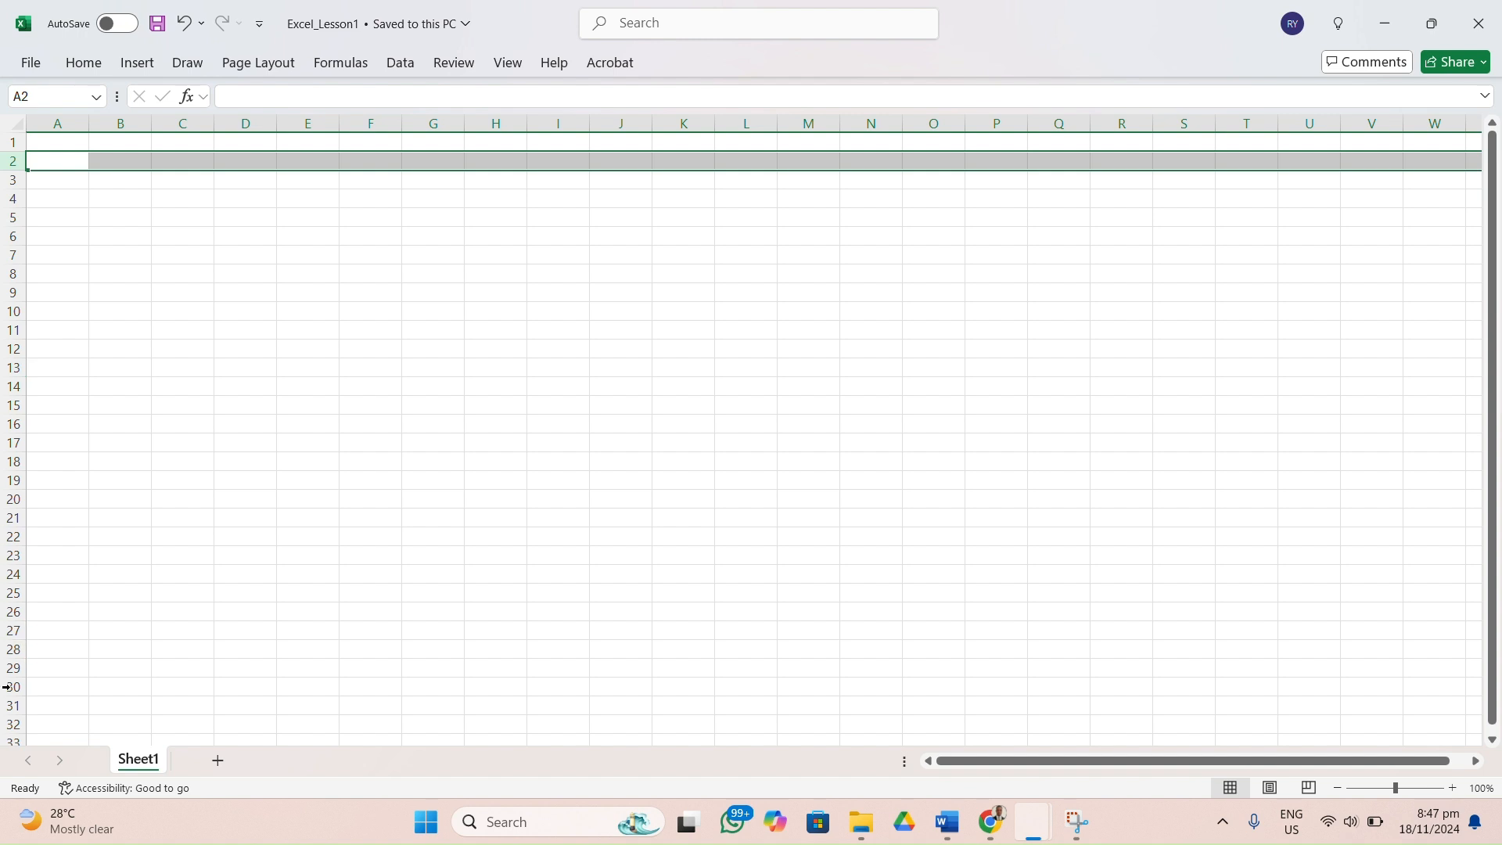
{"action": "left_click", "coordinate": [1493, 742]}
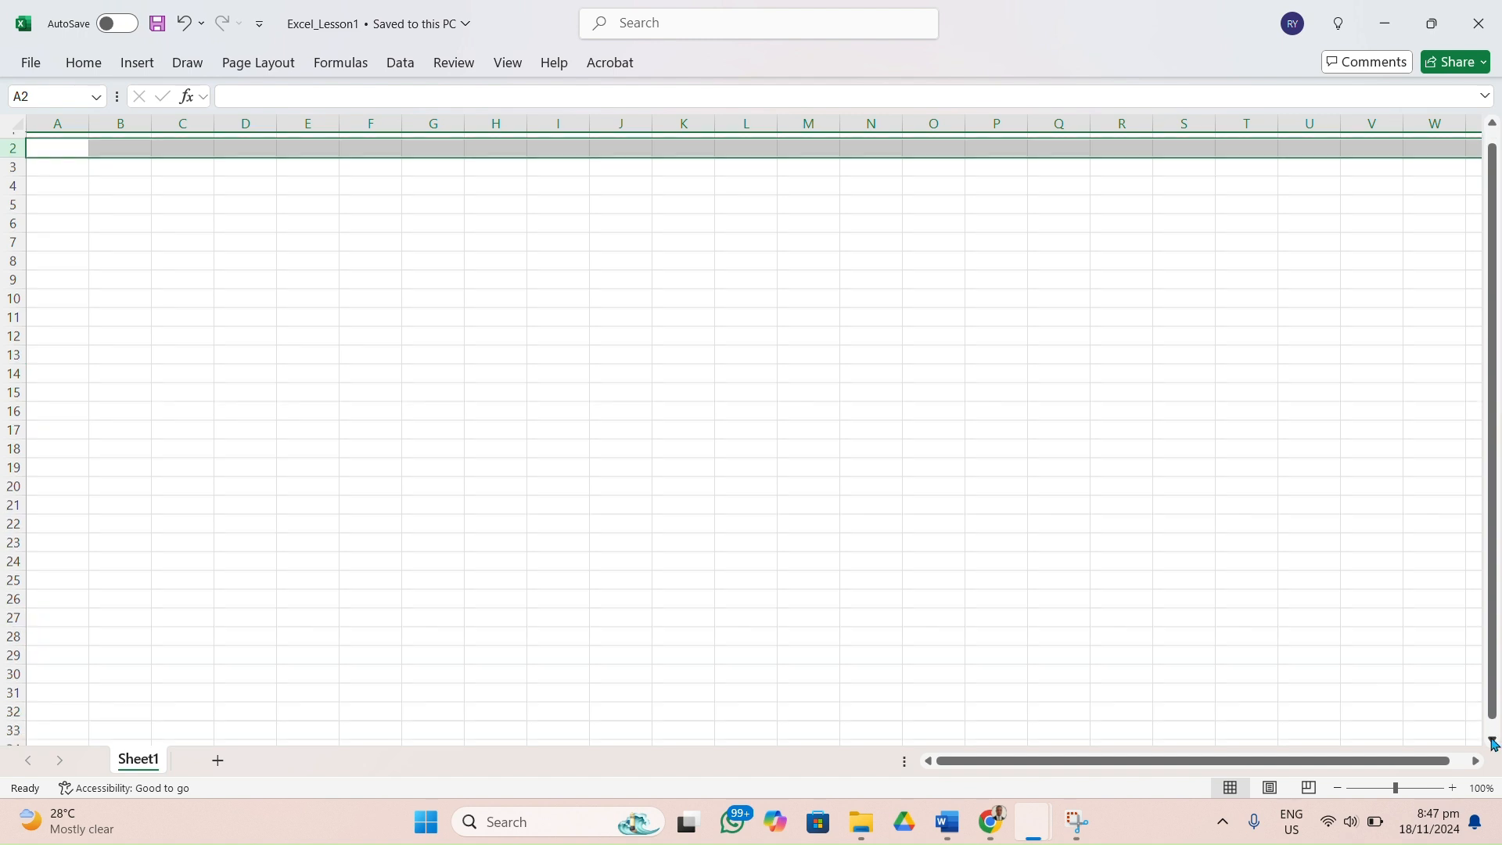
{"action": "scroll", "coordinate": [1494, 741], "scroll_direction": "down", "scroll_amount": 3}
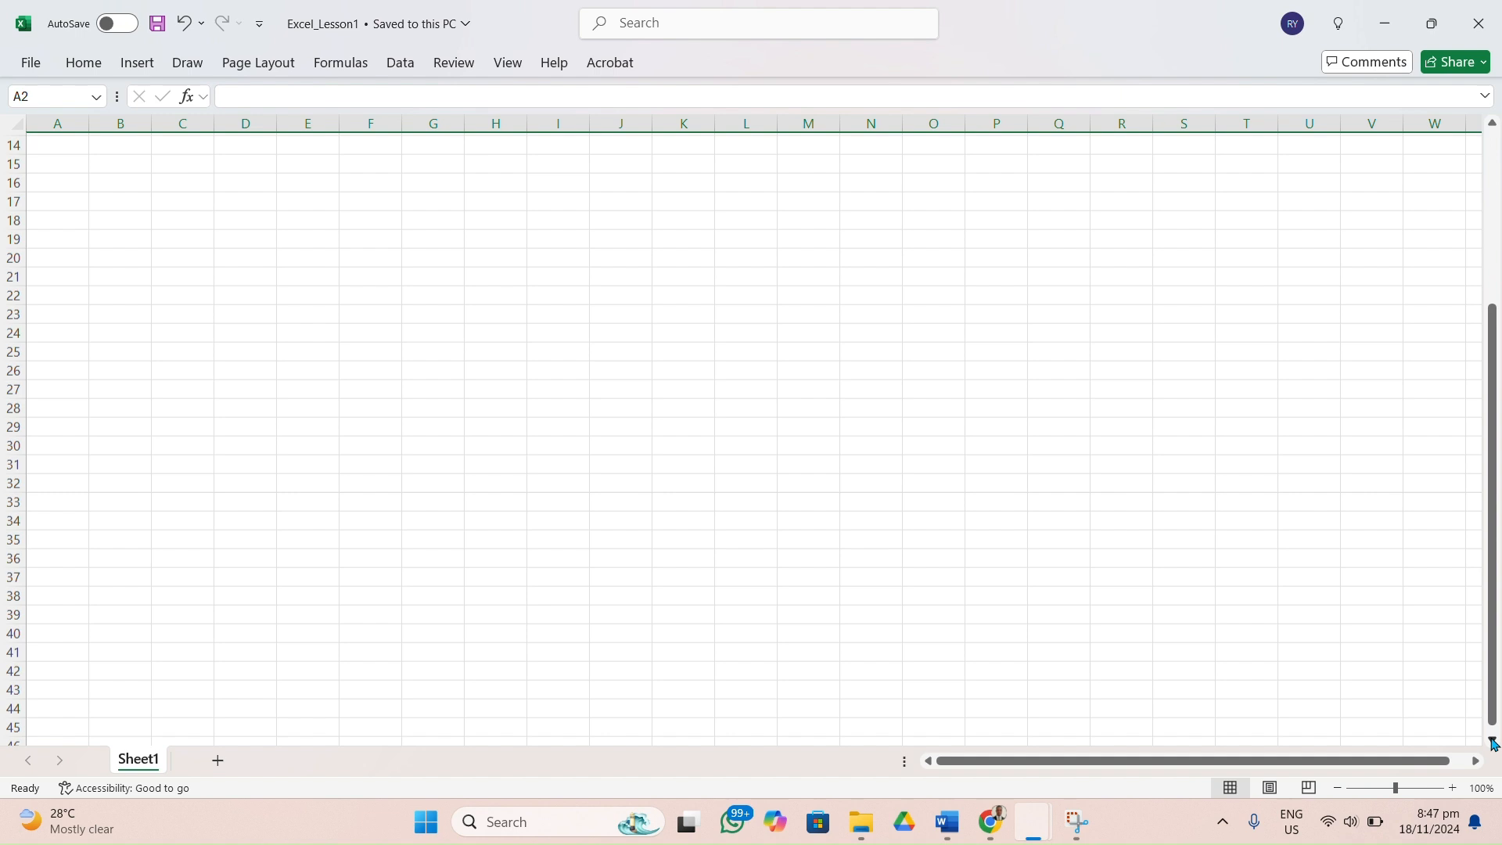
{"action": "scroll", "coordinate": [1496, 147], "scroll_direction": "up", "scroll_amount": 3}
{"action": "left_click_drag", "start_coordinate": [1496, 147], "coordinate": [1495, 135]}
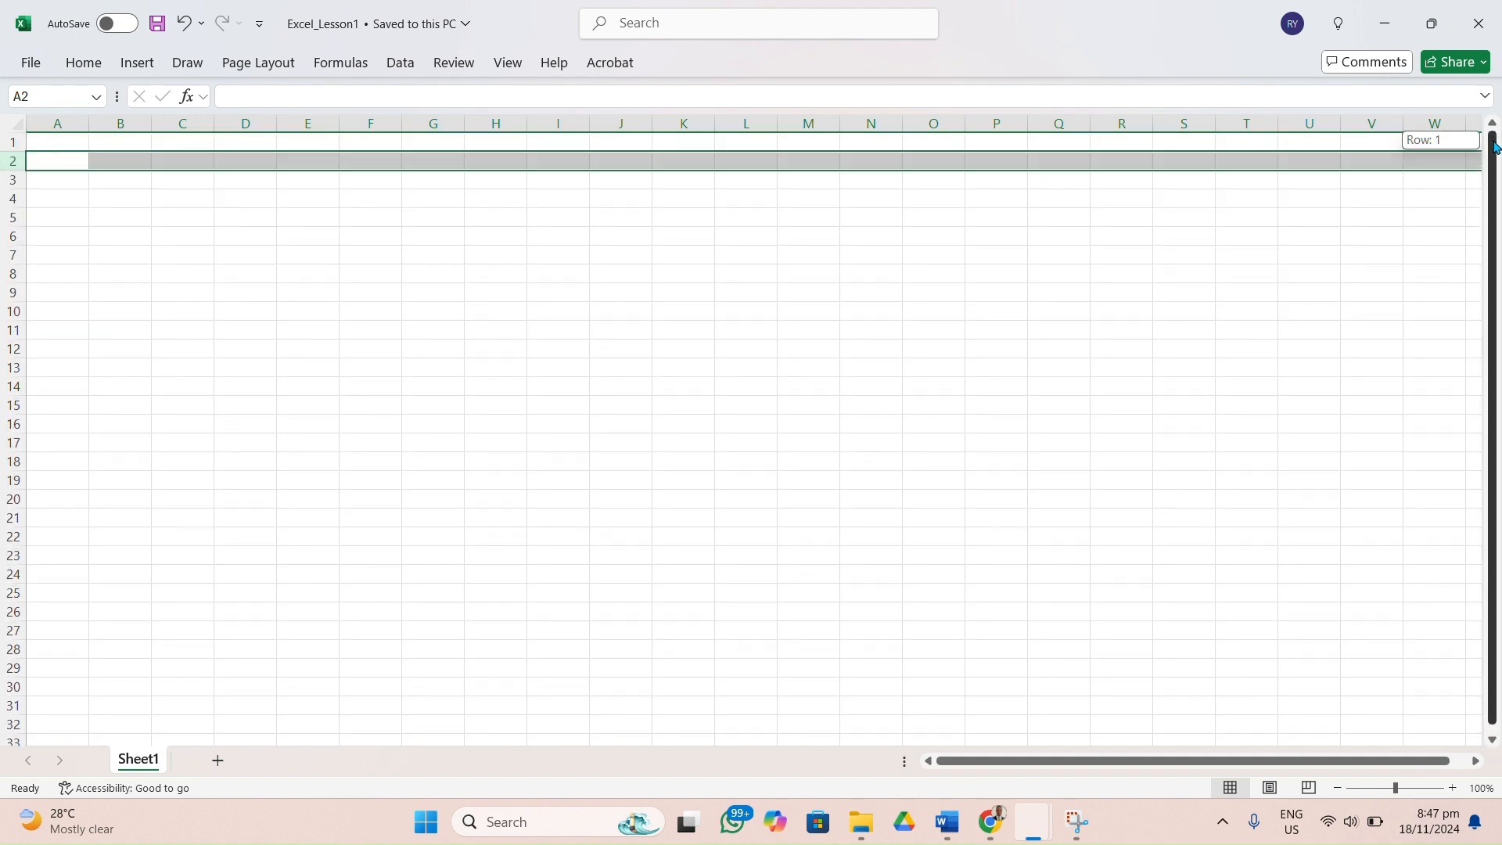
Enter the text A1 in cell A1 and reselect that cell.
{"action": "left_click", "coordinate": [118, 203]}
{"action": "left_click", "coordinate": [56, 144]}
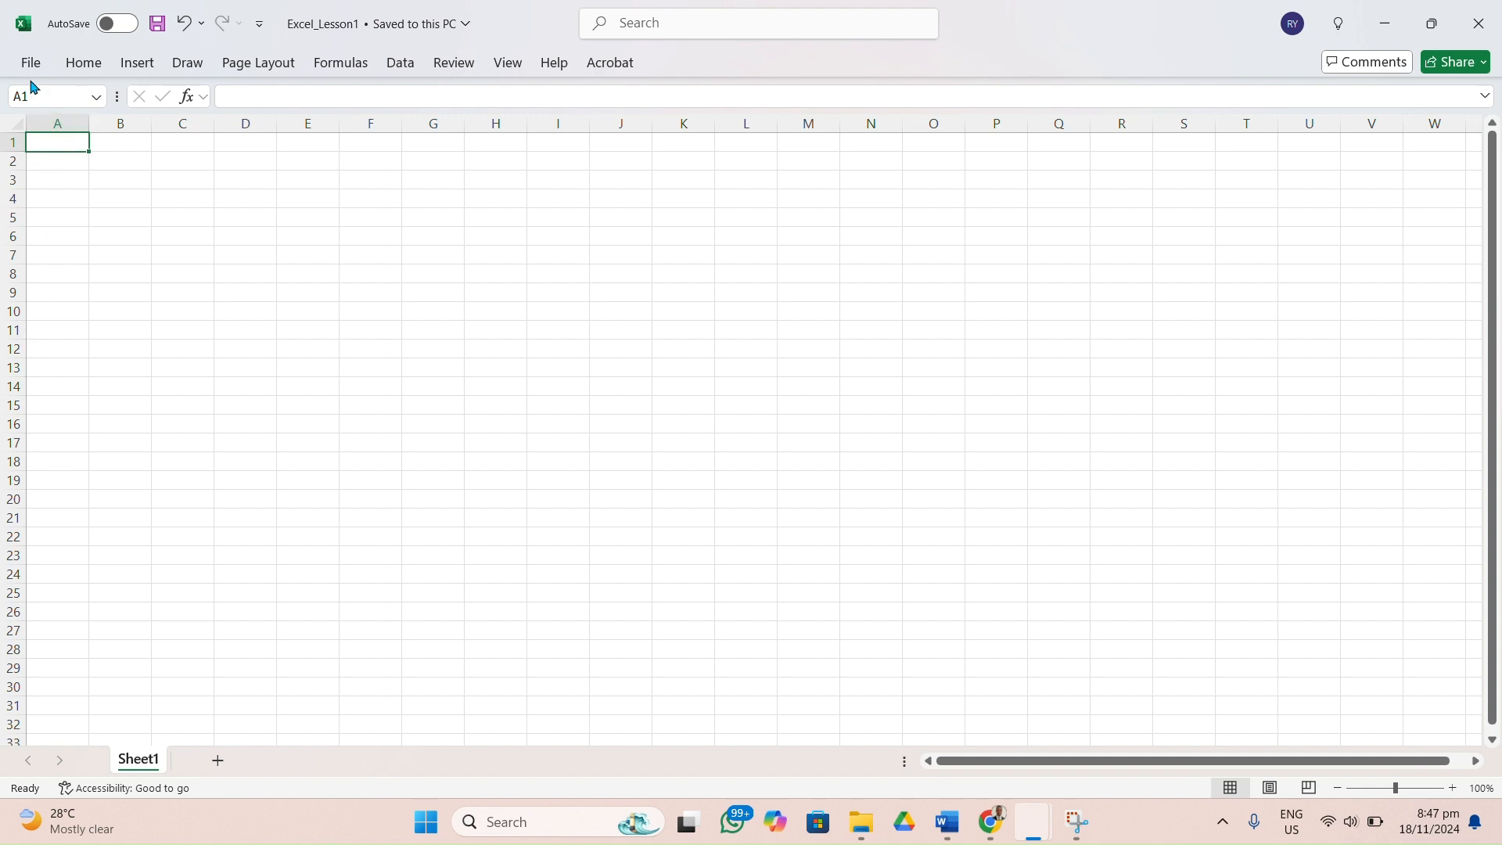
{"action": "double_click", "coordinate": [61, 145]}
{"action": "type", "text": "A"}
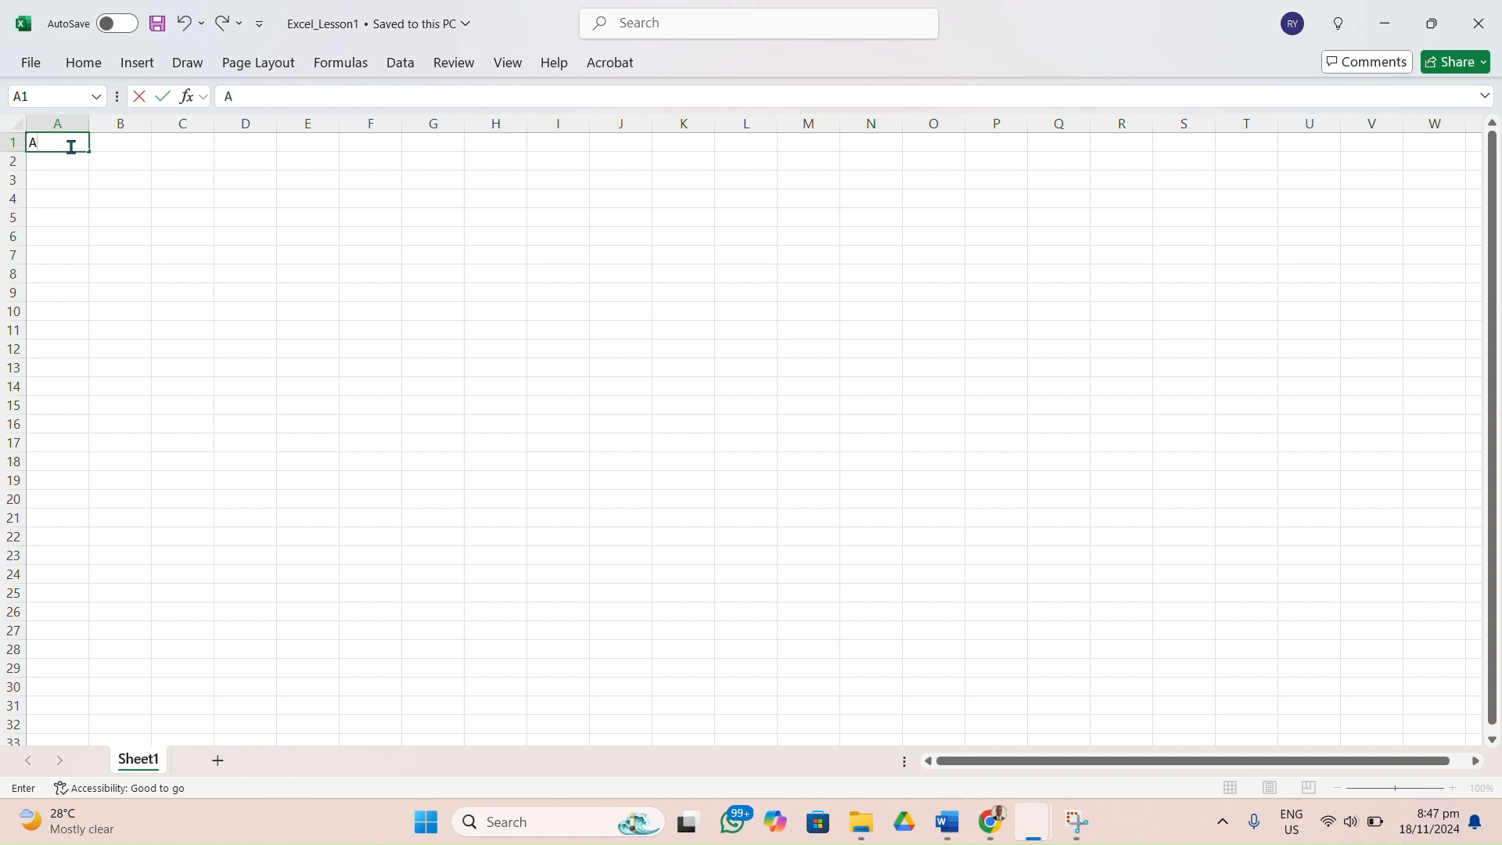
{"action": "type", "text": "1"}
{"action": "left_click", "coordinate": [72, 196]}
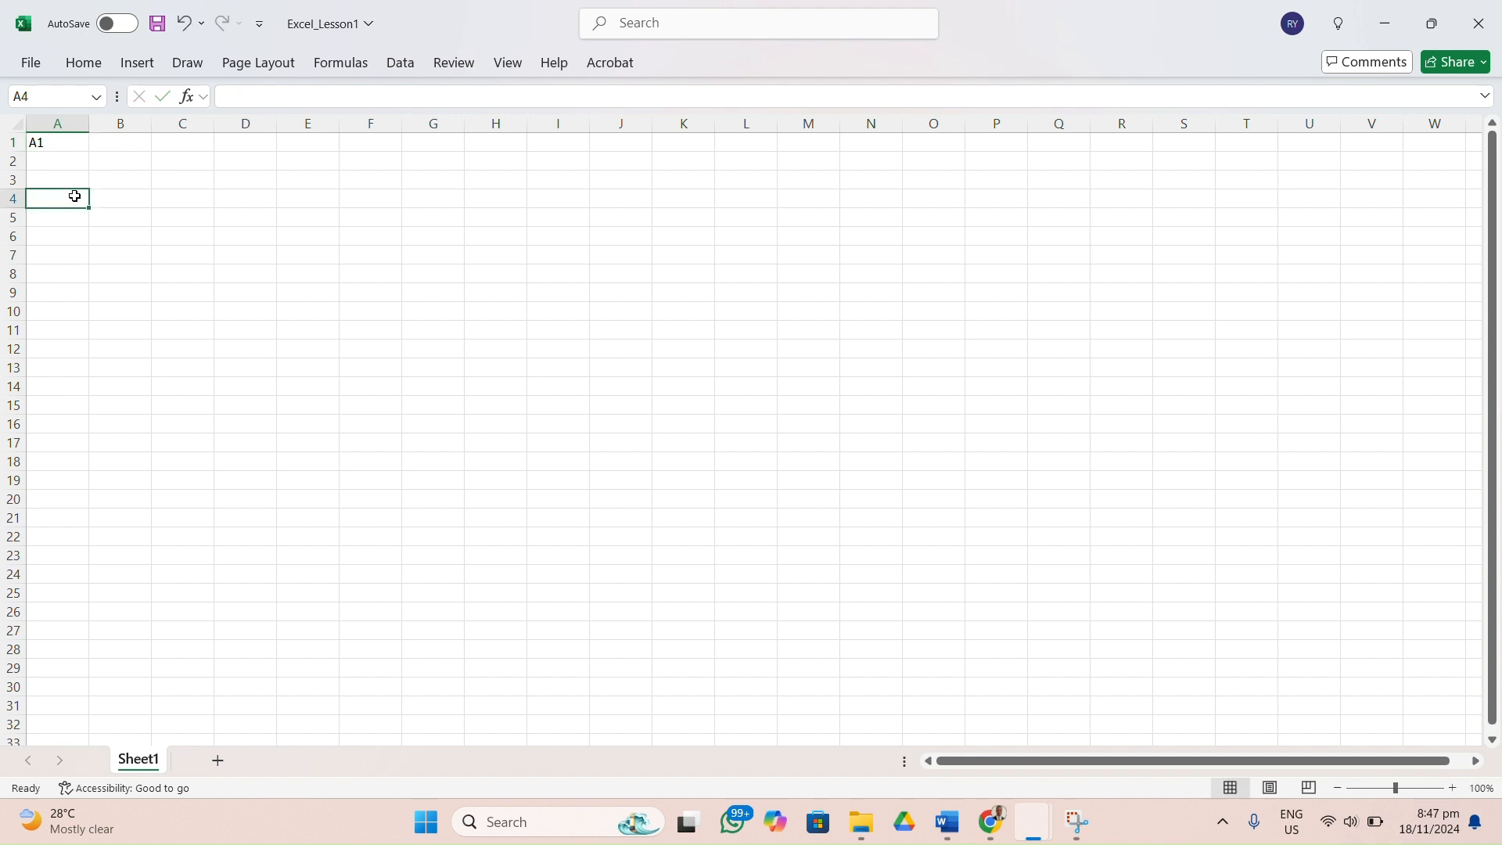
{"action": "left_click", "coordinate": [47, 146]}
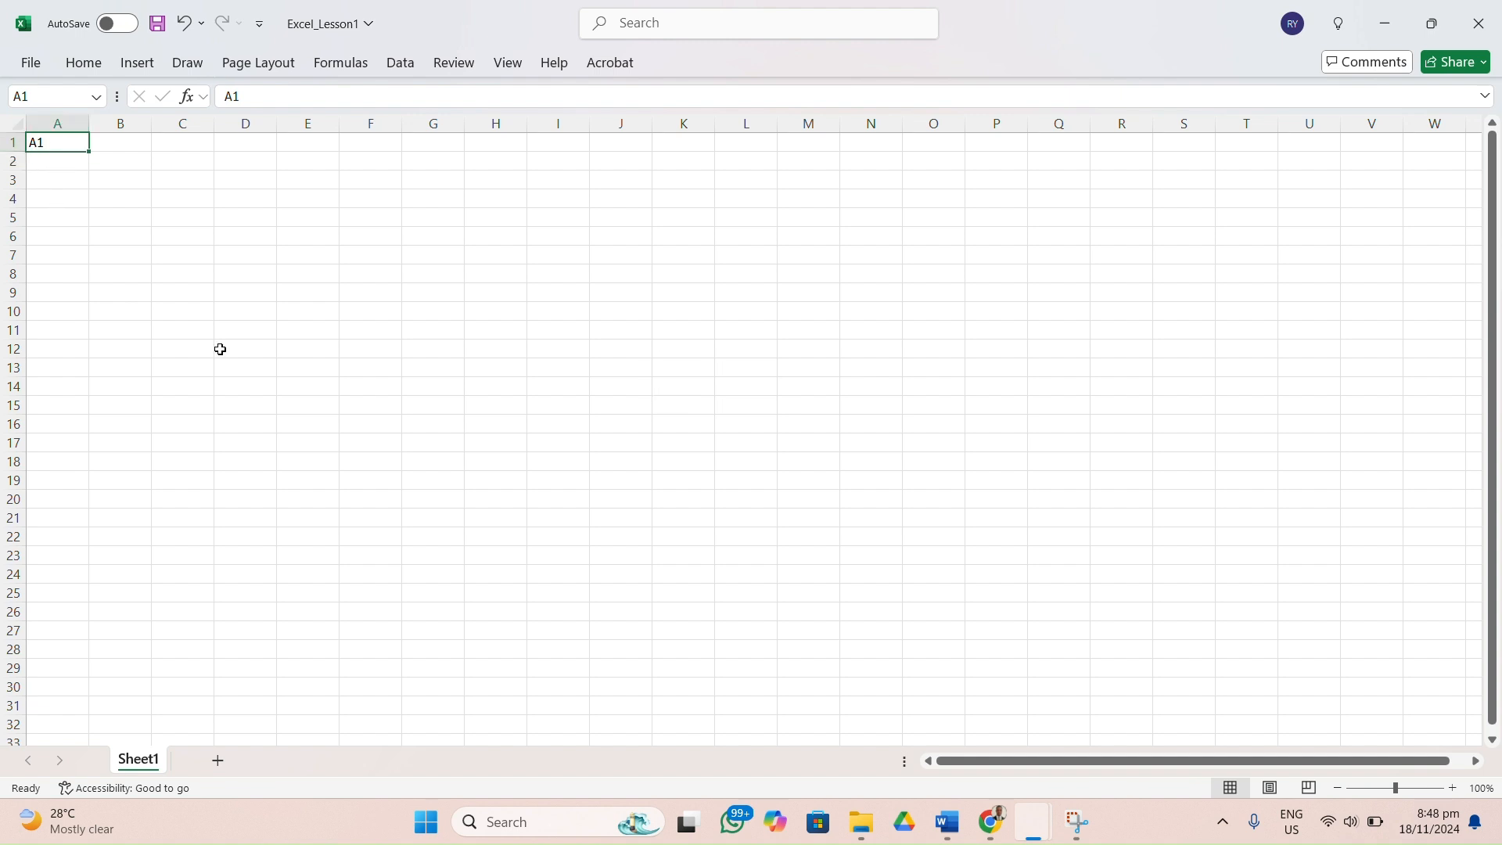
Enter the text F14 in cell F14 and M19 in cell M19 to label them with their addresses.
{"action": "left_click", "coordinate": [383, 389]}
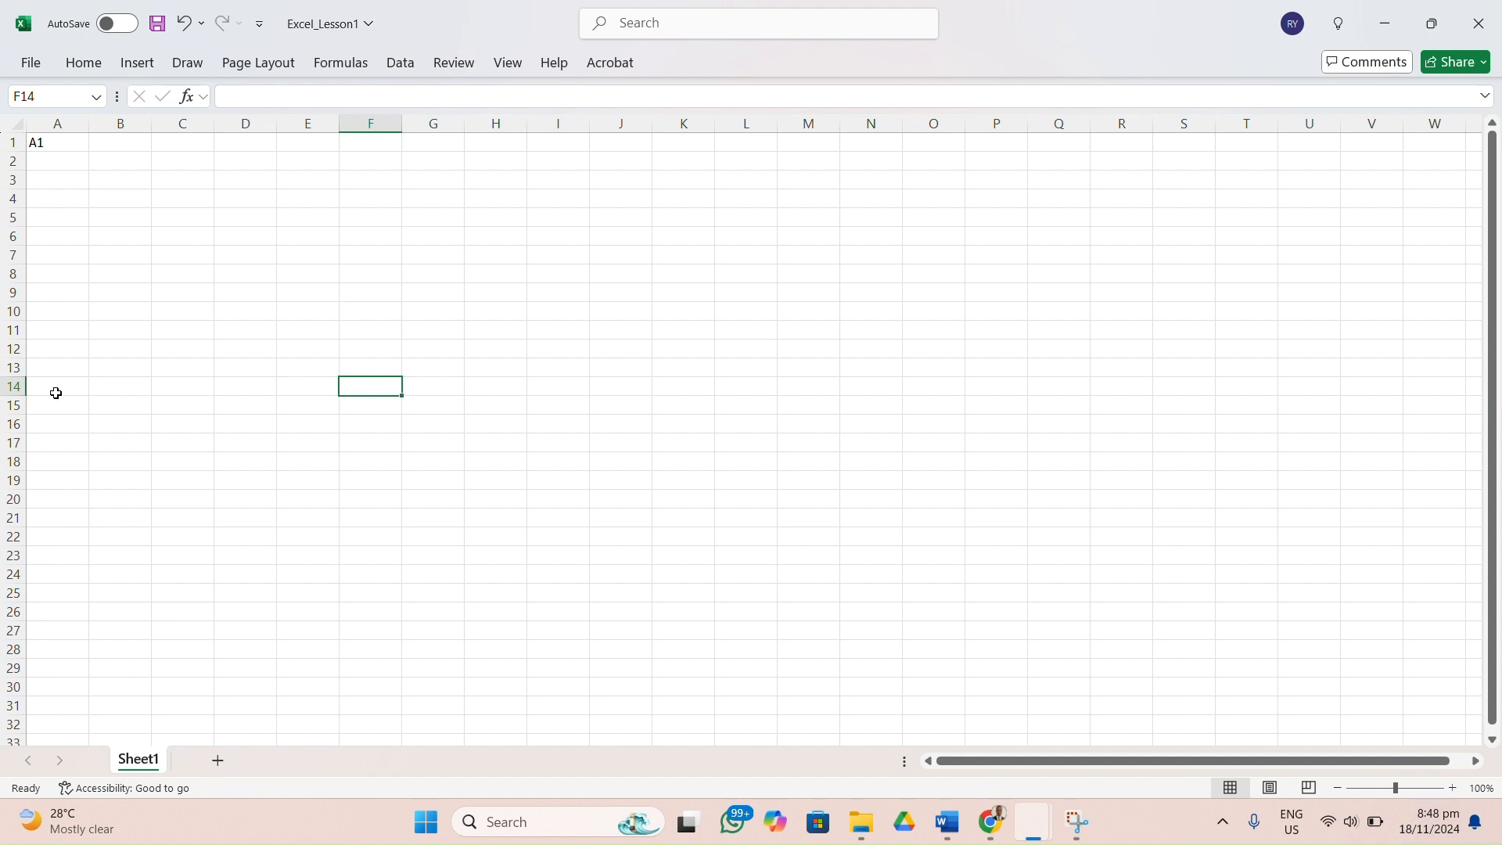
{"action": "double_click", "coordinate": [369, 382]}
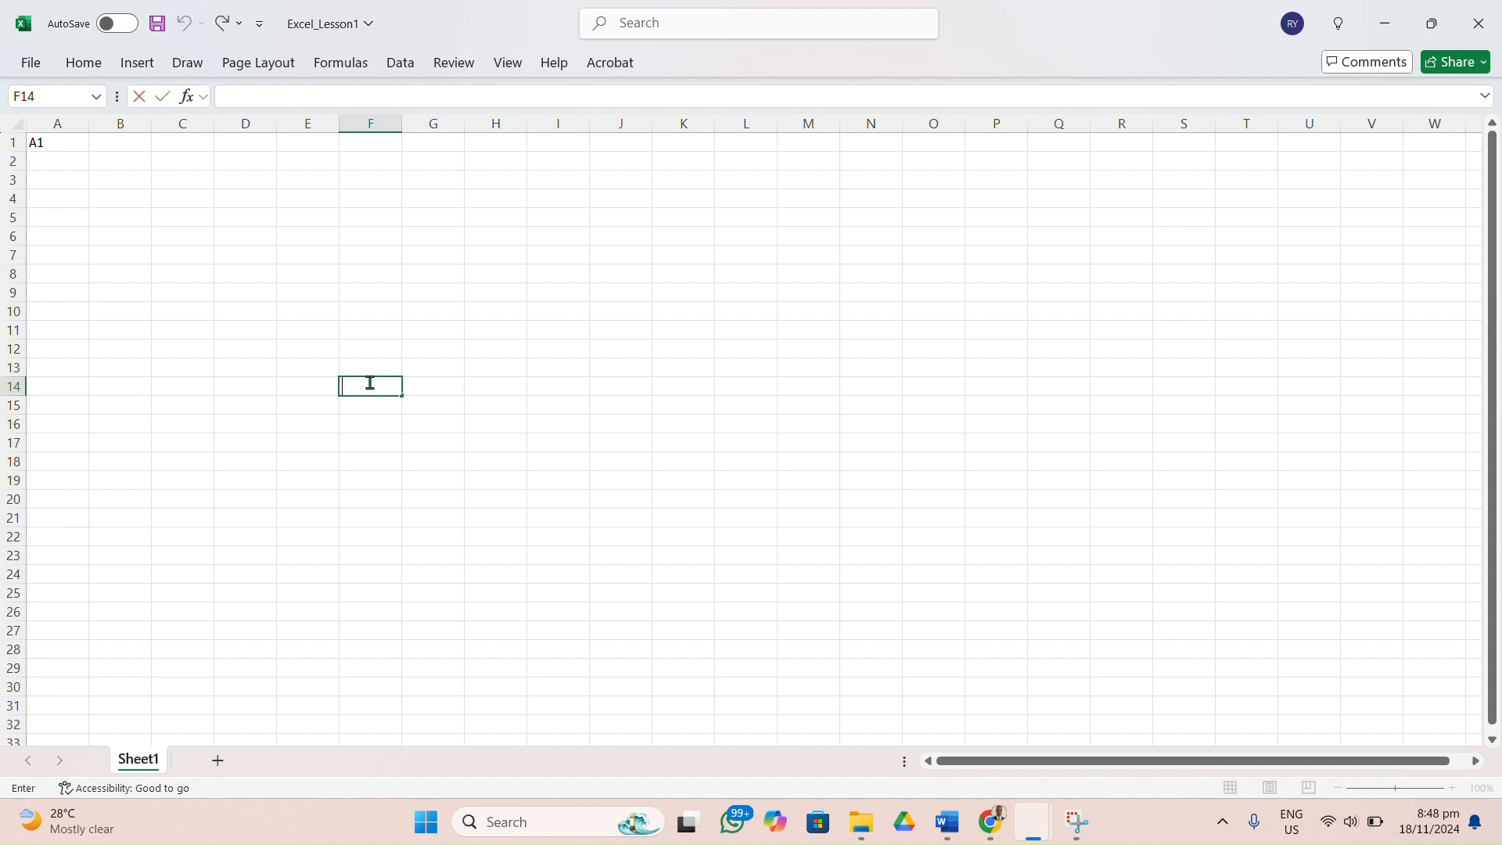
{"action": "type", "text": "F14"}
{"action": "left_click", "coordinate": [800, 483]}
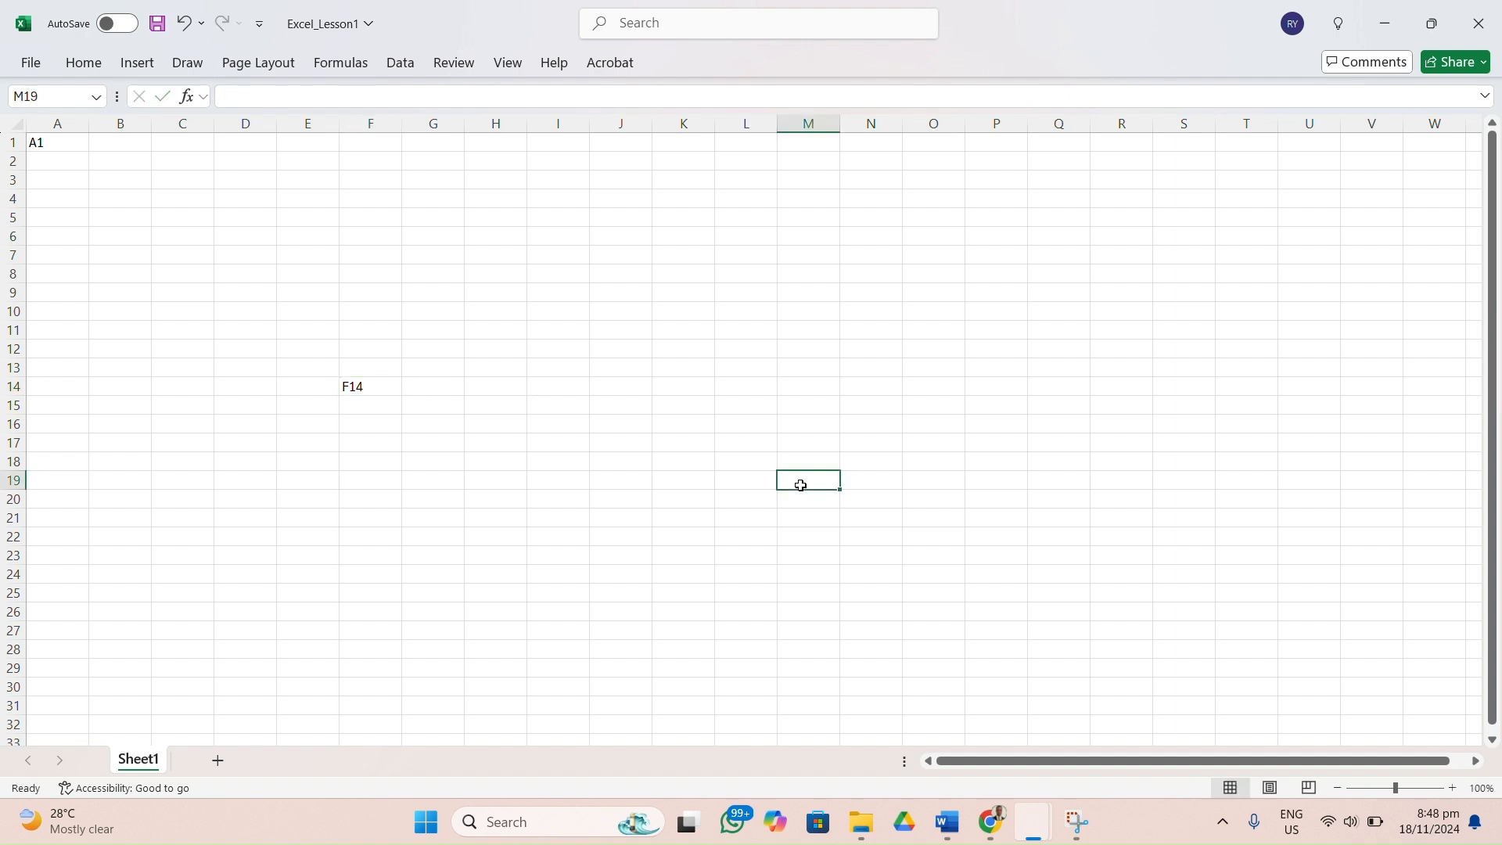
{"action": "double_click", "coordinate": [802, 485]}
{"action": "type", "text": "M10"}
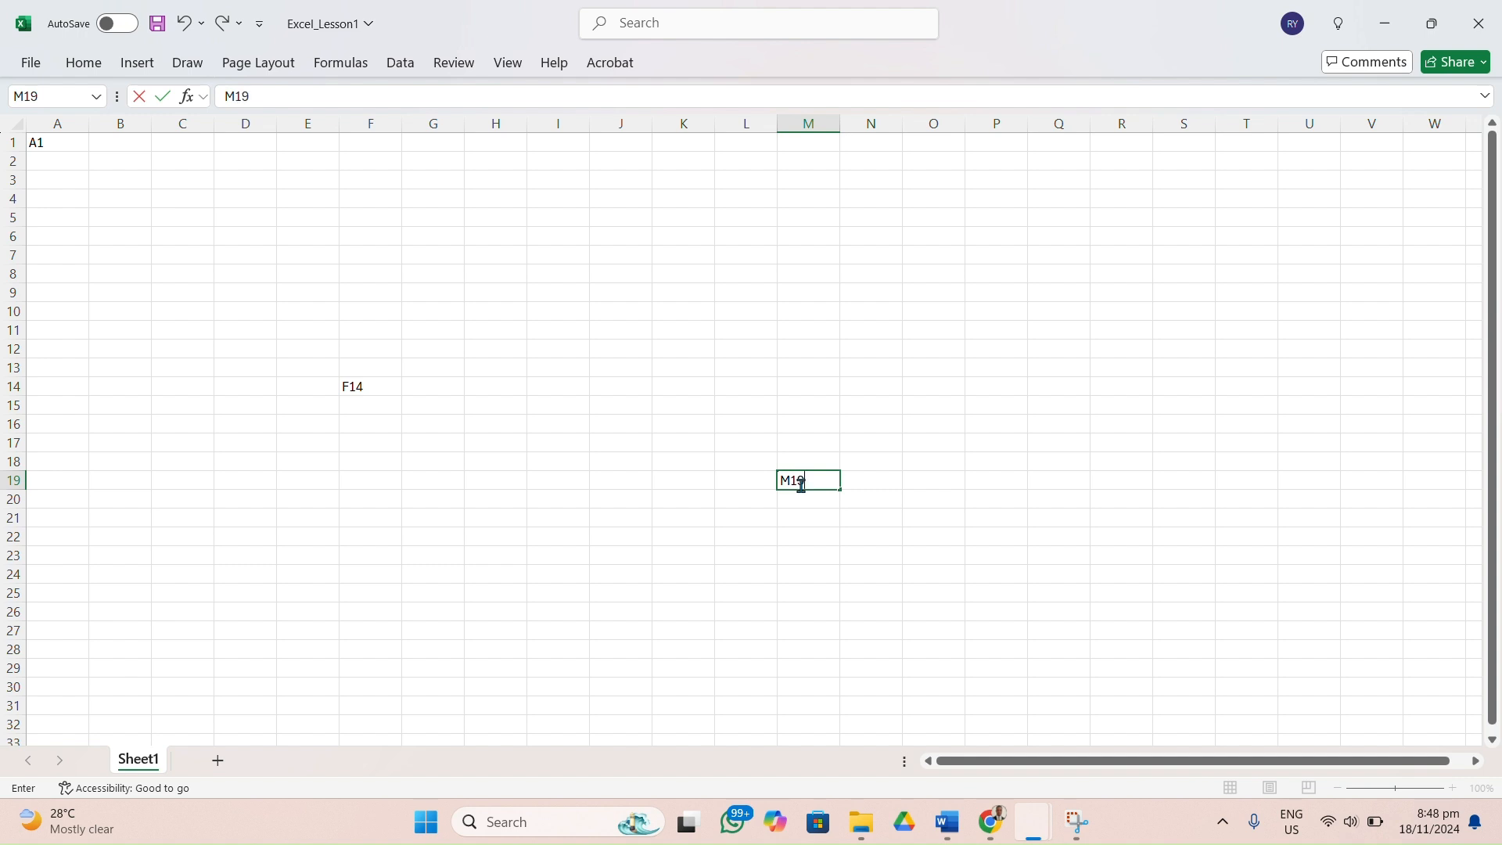
{"action": "left_click", "coordinate": [70, 157]}
{"action": "left_click", "coordinate": [73, 141]}
{"action": "left_click_drag", "start_coordinate": [74, 141], "coordinate": [104, 154]}
{"action": "left_click", "coordinate": [101, 154]}
{"action": "left_click", "coordinate": [213, 184]}
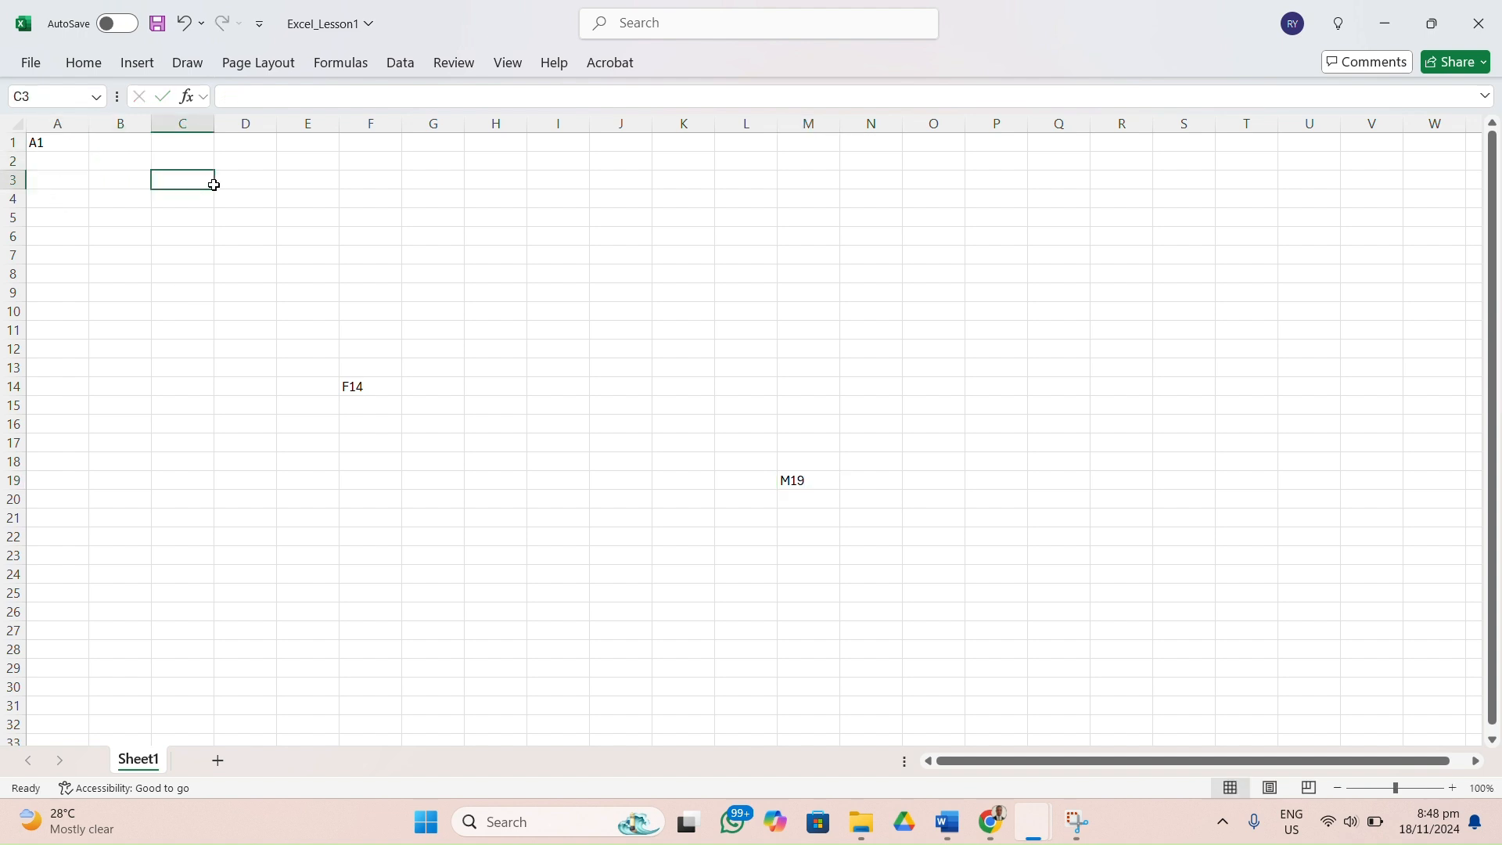
{"action": "left_click_drag", "start_coordinate": [213, 184], "coordinate": [445, 237]}
{"action": "double_click", "coordinate": [446, 238]}
{"action": "left_click", "coordinate": [578, 267]}
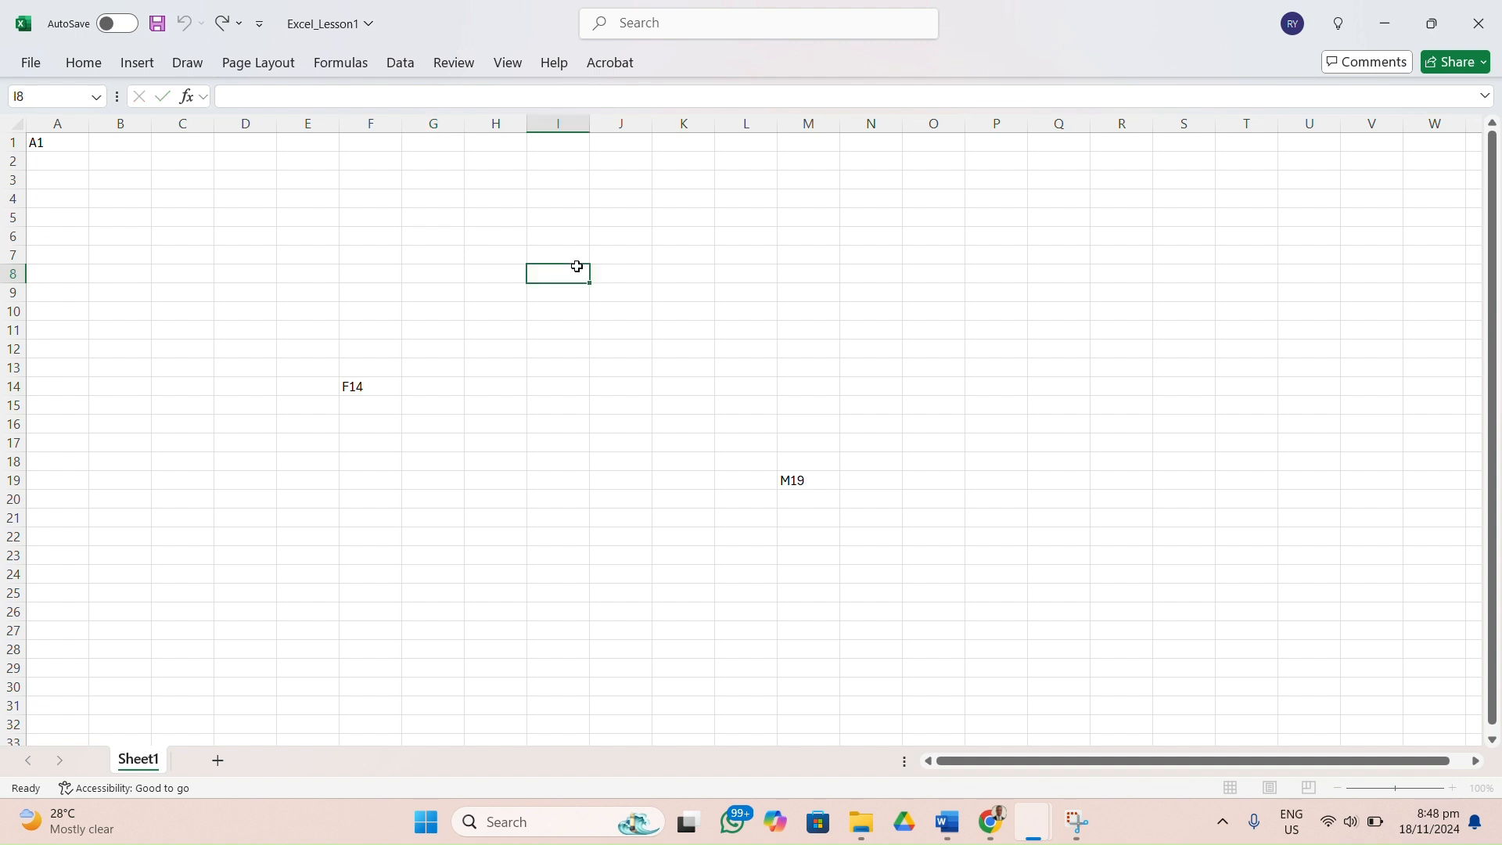
{"action": "left_click", "coordinate": [716, 316]}
Clear the address labels from cells M19, F14 and A1.
{"action": "left_click", "coordinate": [798, 490]}
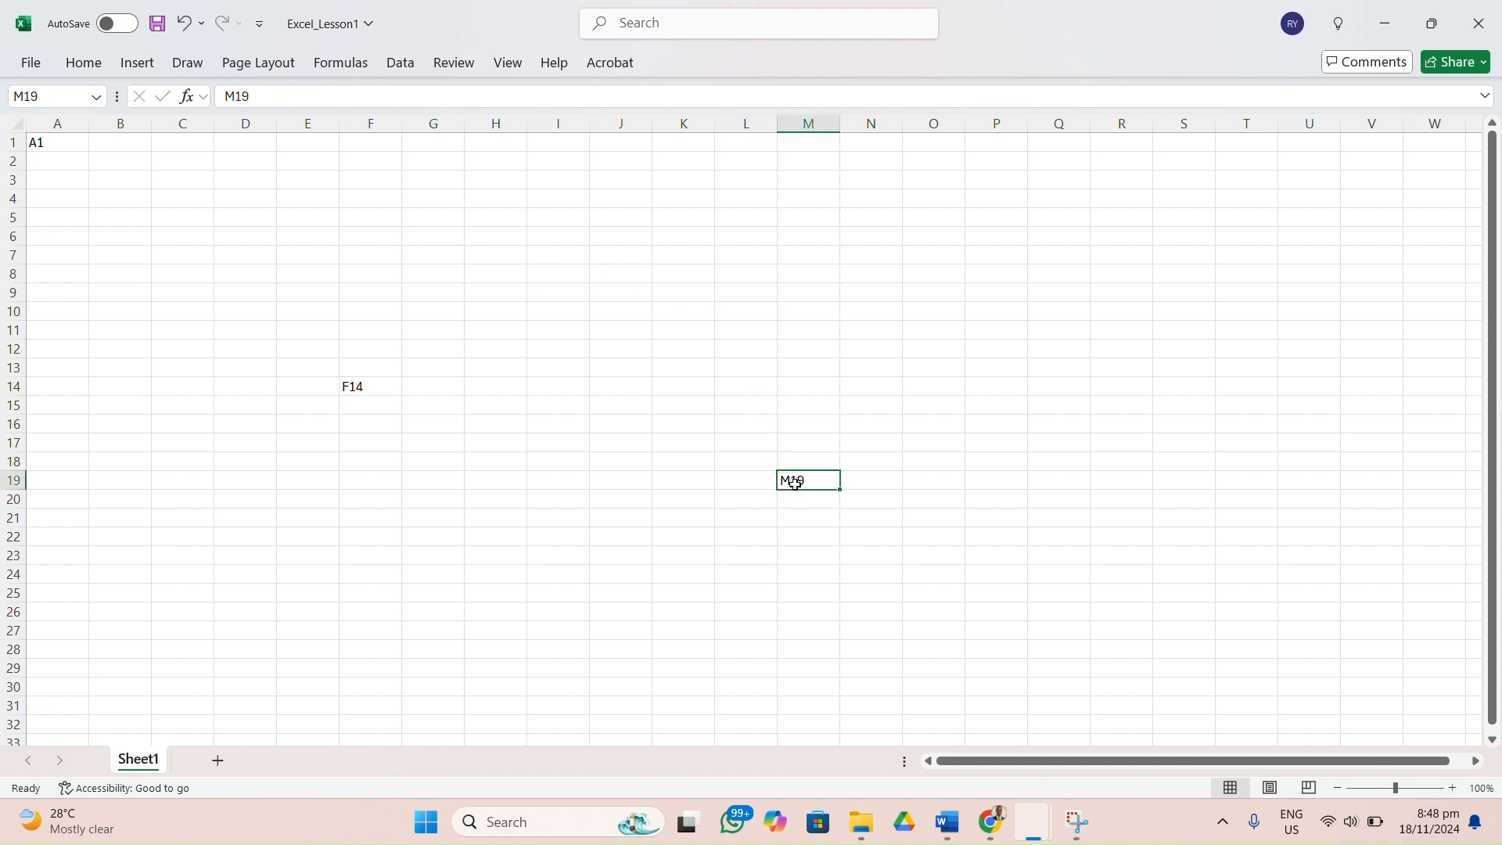
{"action": "key", "text": "Delete"}
{"action": "left_click", "coordinate": [366, 386]}
{"action": "key", "text": "BackSpace"}
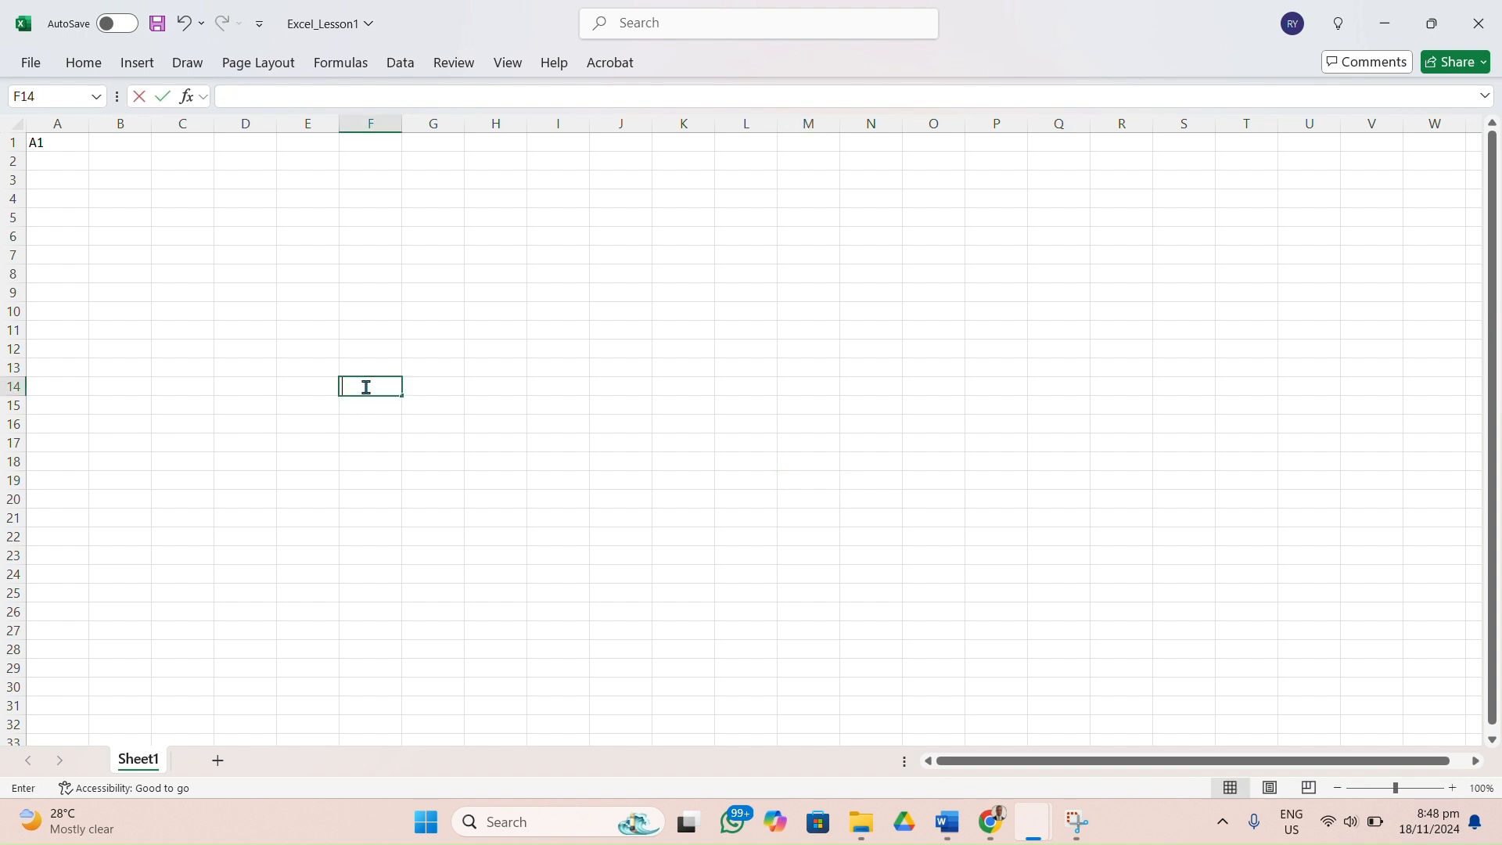
{"action": "left_click", "coordinate": [39, 143]}
{"action": "key", "text": "BackSpace"}
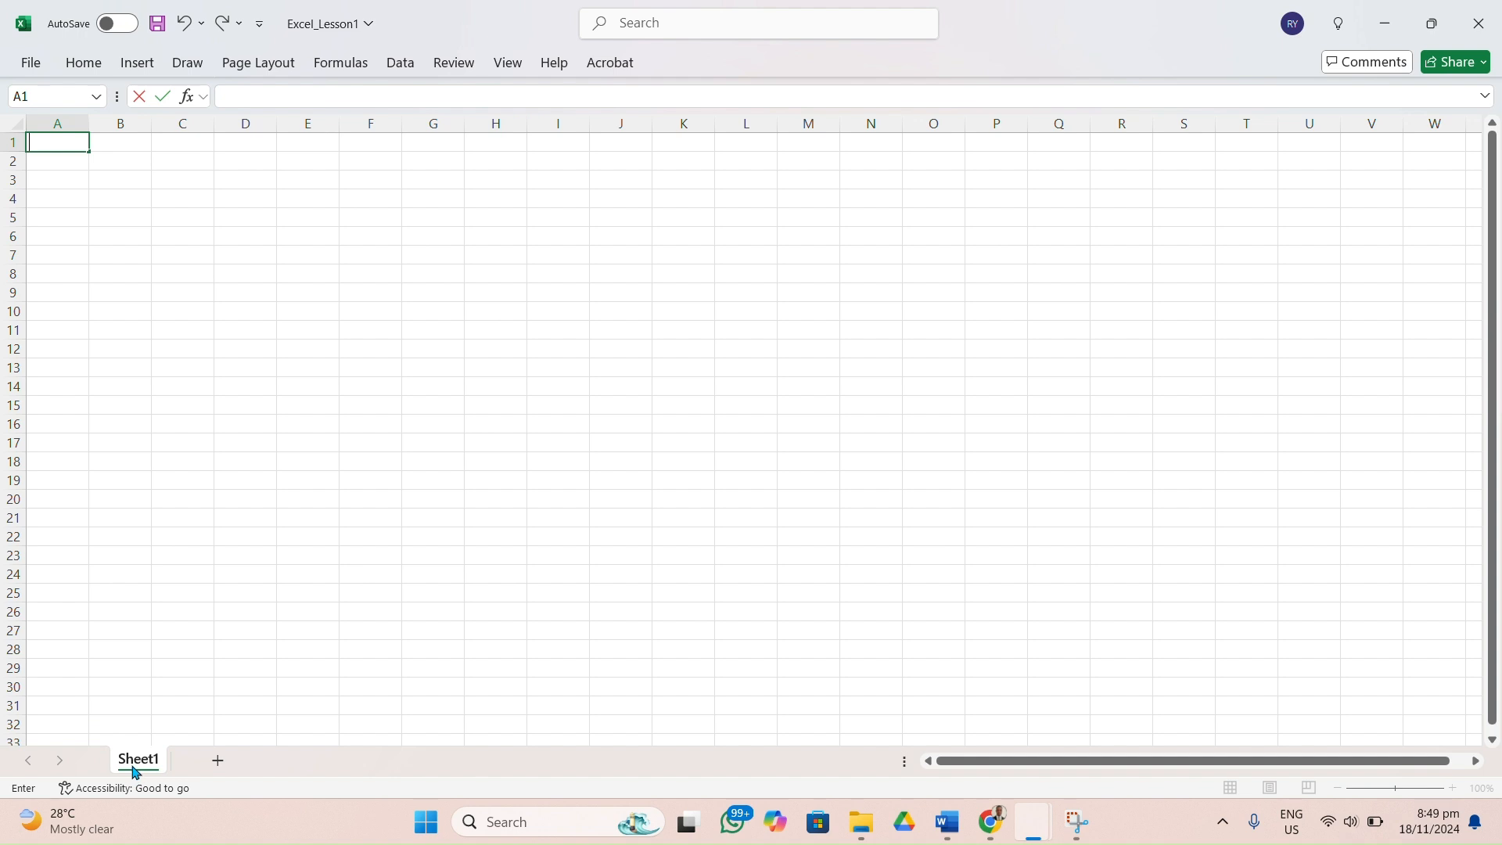
Rename the worksheet Sheet1 as F1.
{"action": "right_click", "coordinate": [156, 766]}
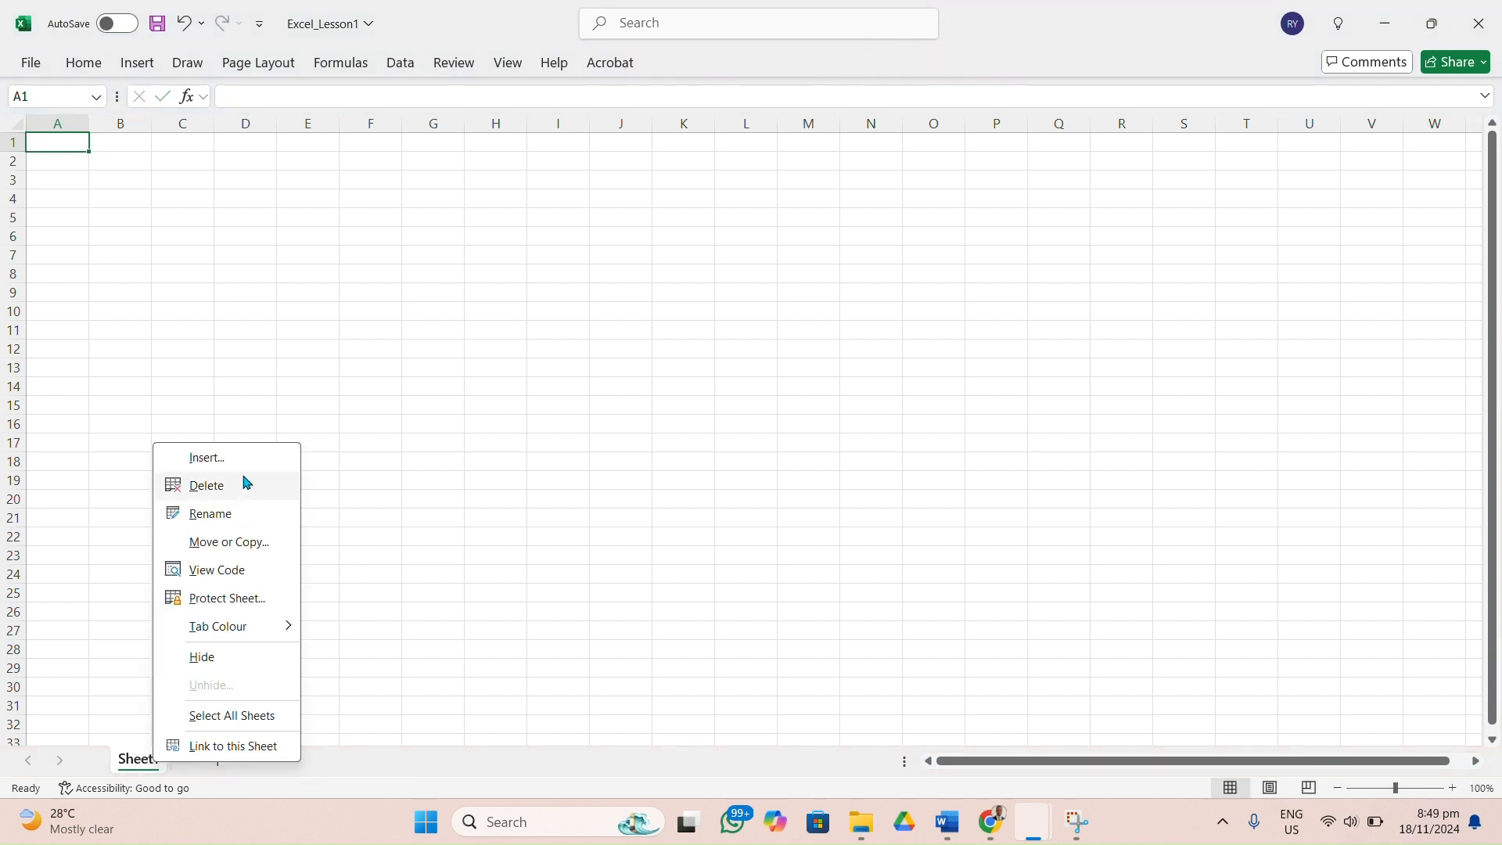
{"action": "left_click", "coordinate": [228, 513]}
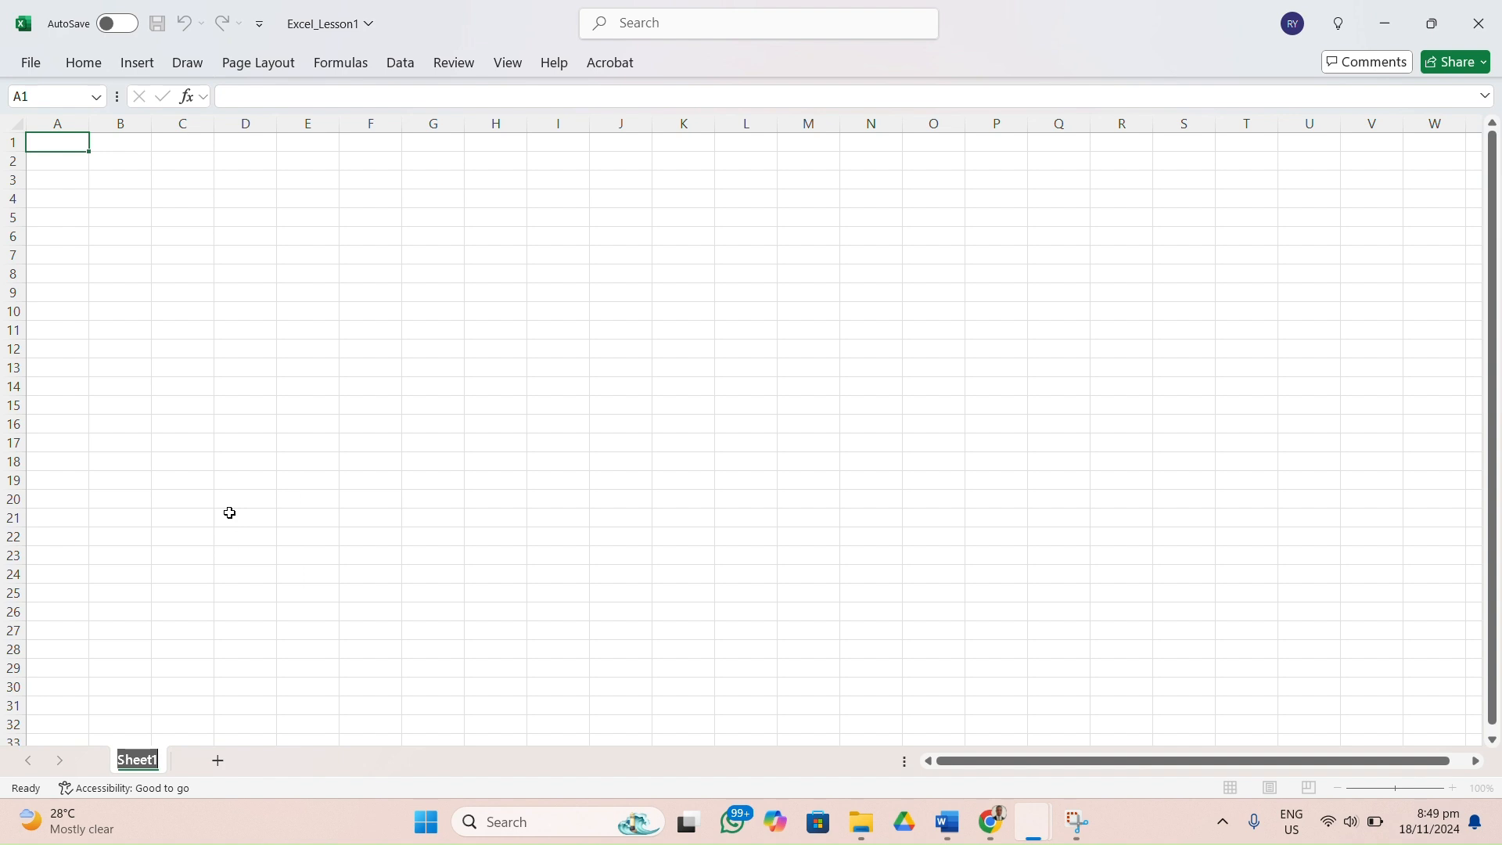
{"action": "type", "text": "F1"}
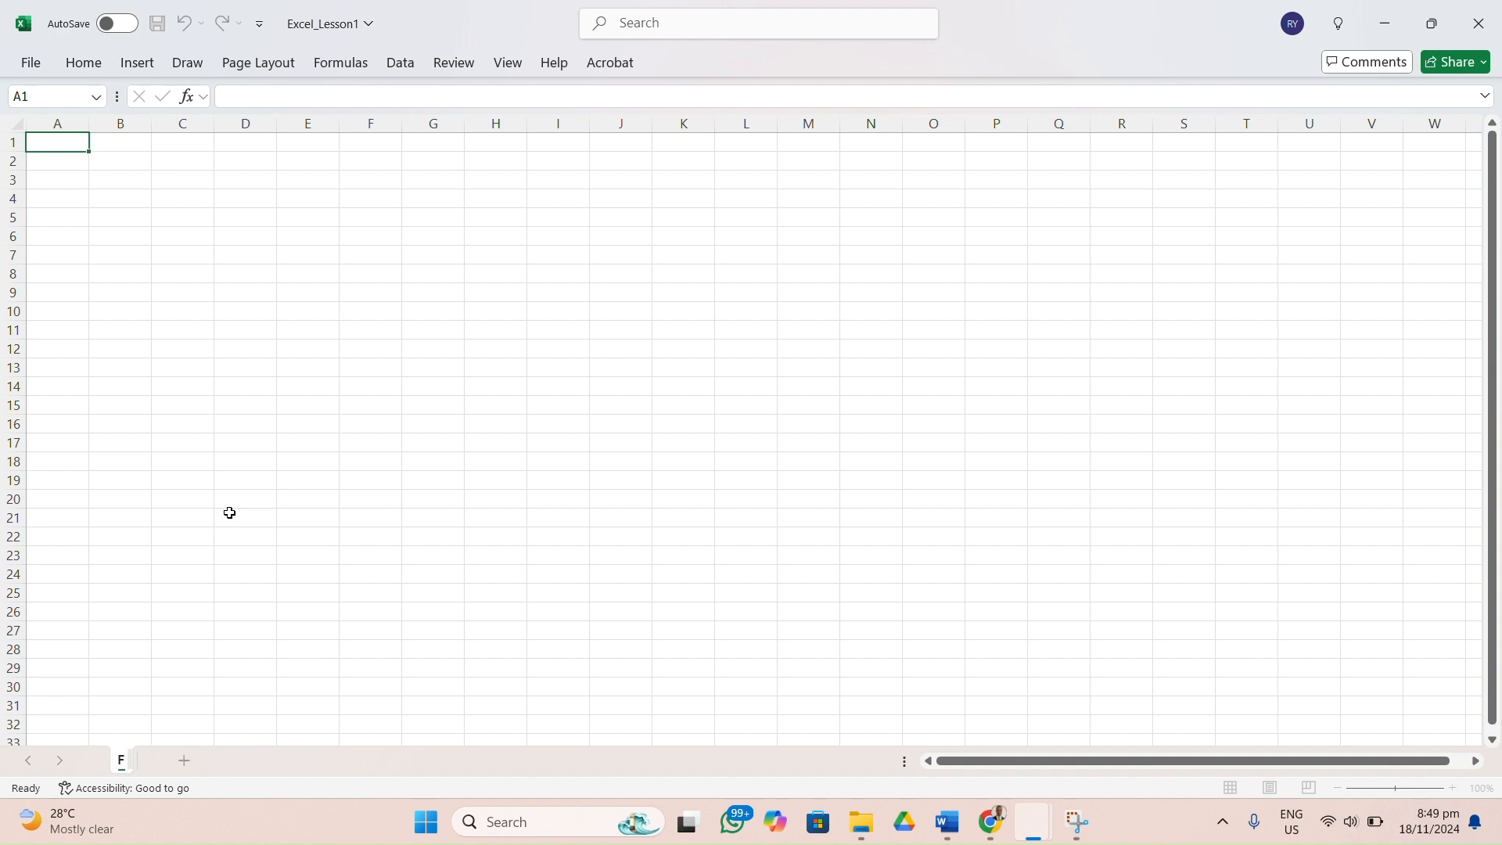
{"action": "left_click", "coordinate": [254, 765]}
Add three blank worksheets after F1 and select cell G21 on the last one.
{"action": "left_click", "coordinate": [189, 763]}
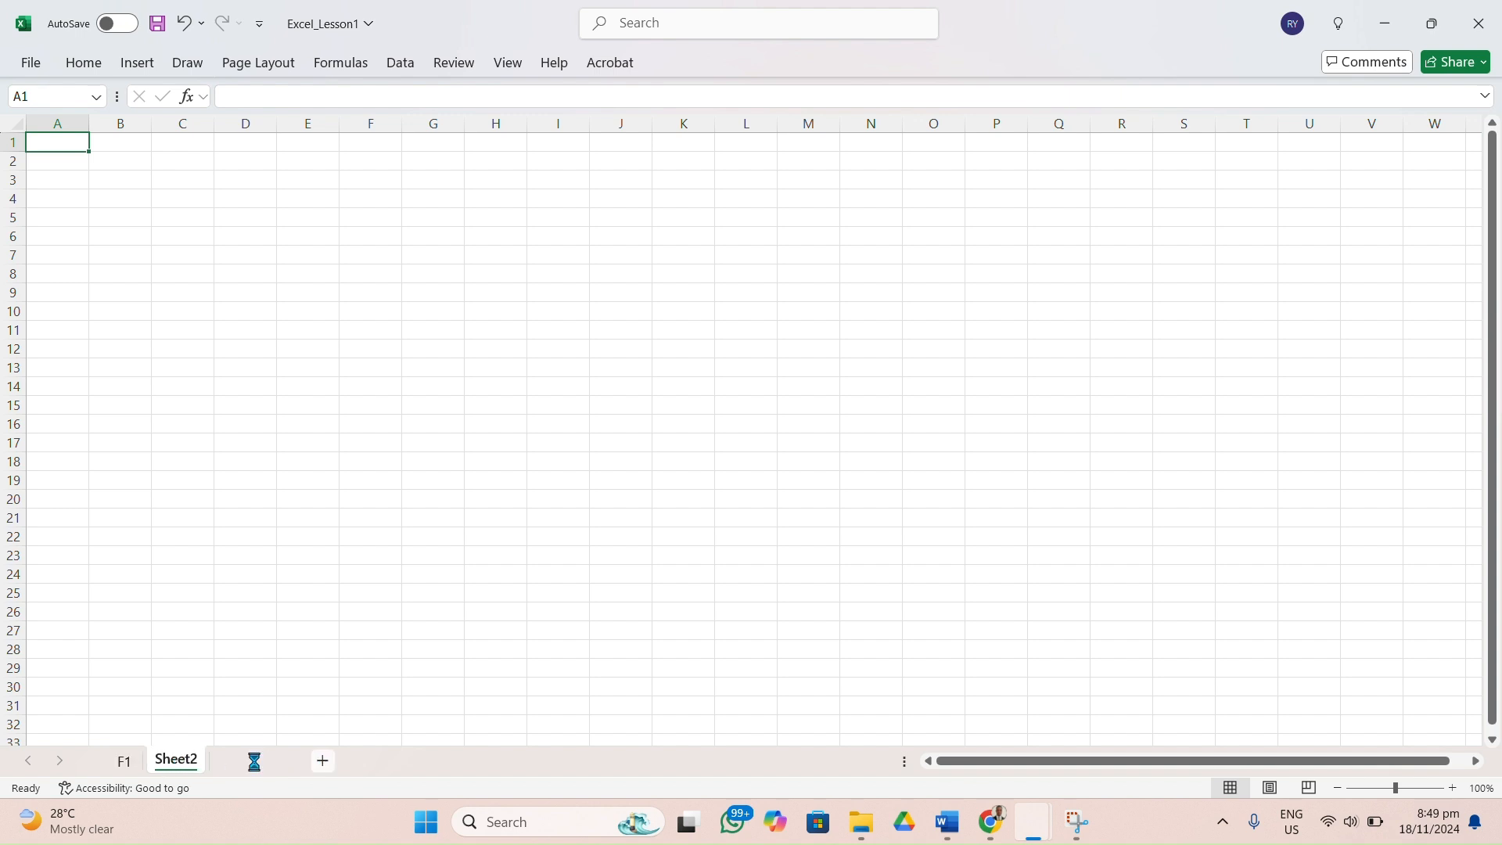
{"action": "left_click", "coordinate": [255, 765]}
{"action": "left_click", "coordinate": [324, 763]}
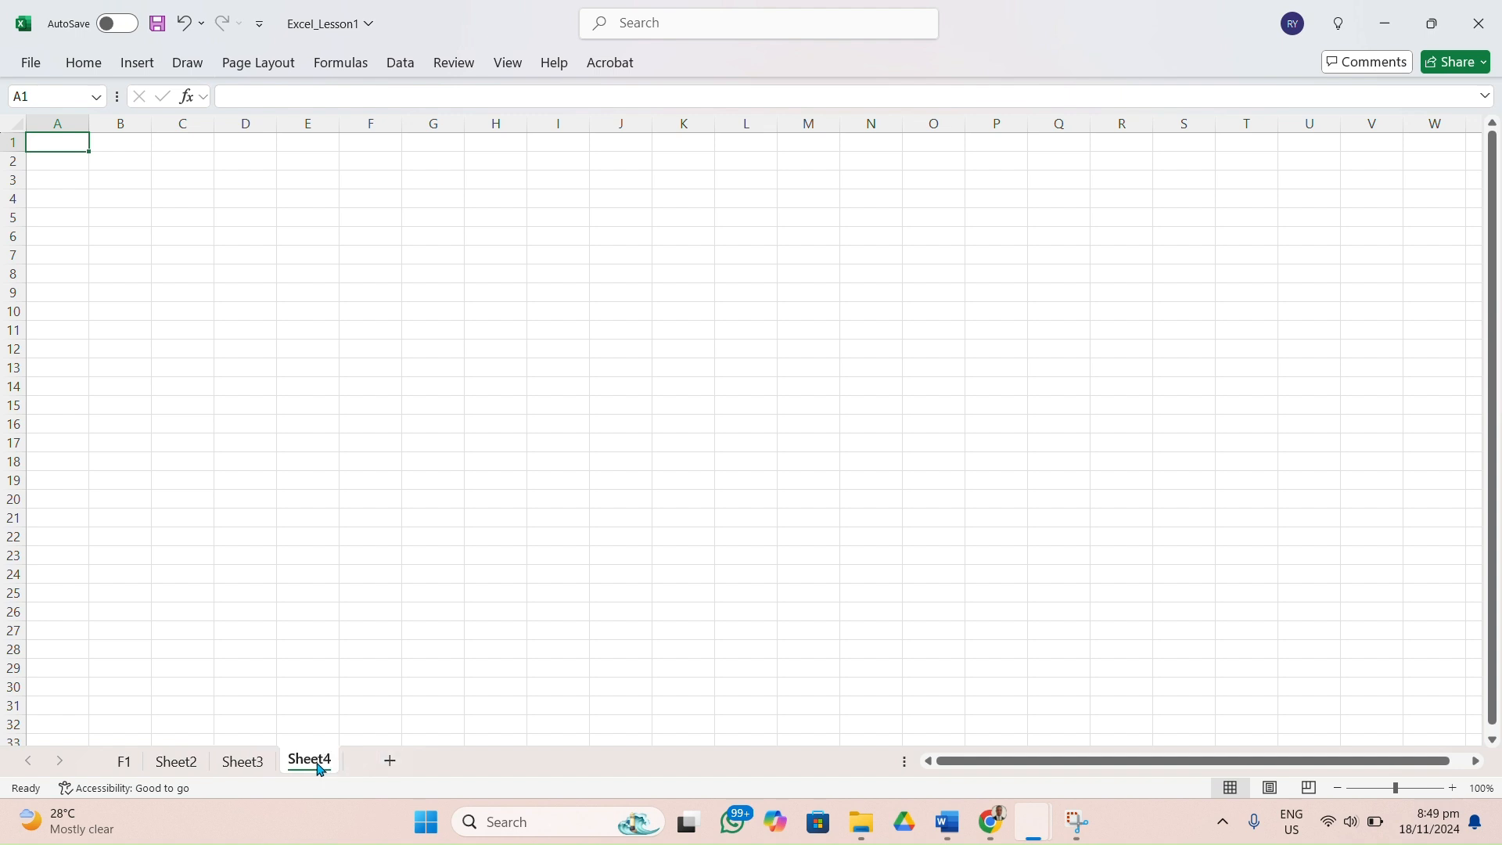
{"action": "left_click", "coordinate": [249, 363]}
{"action": "left_click", "coordinate": [453, 516]}
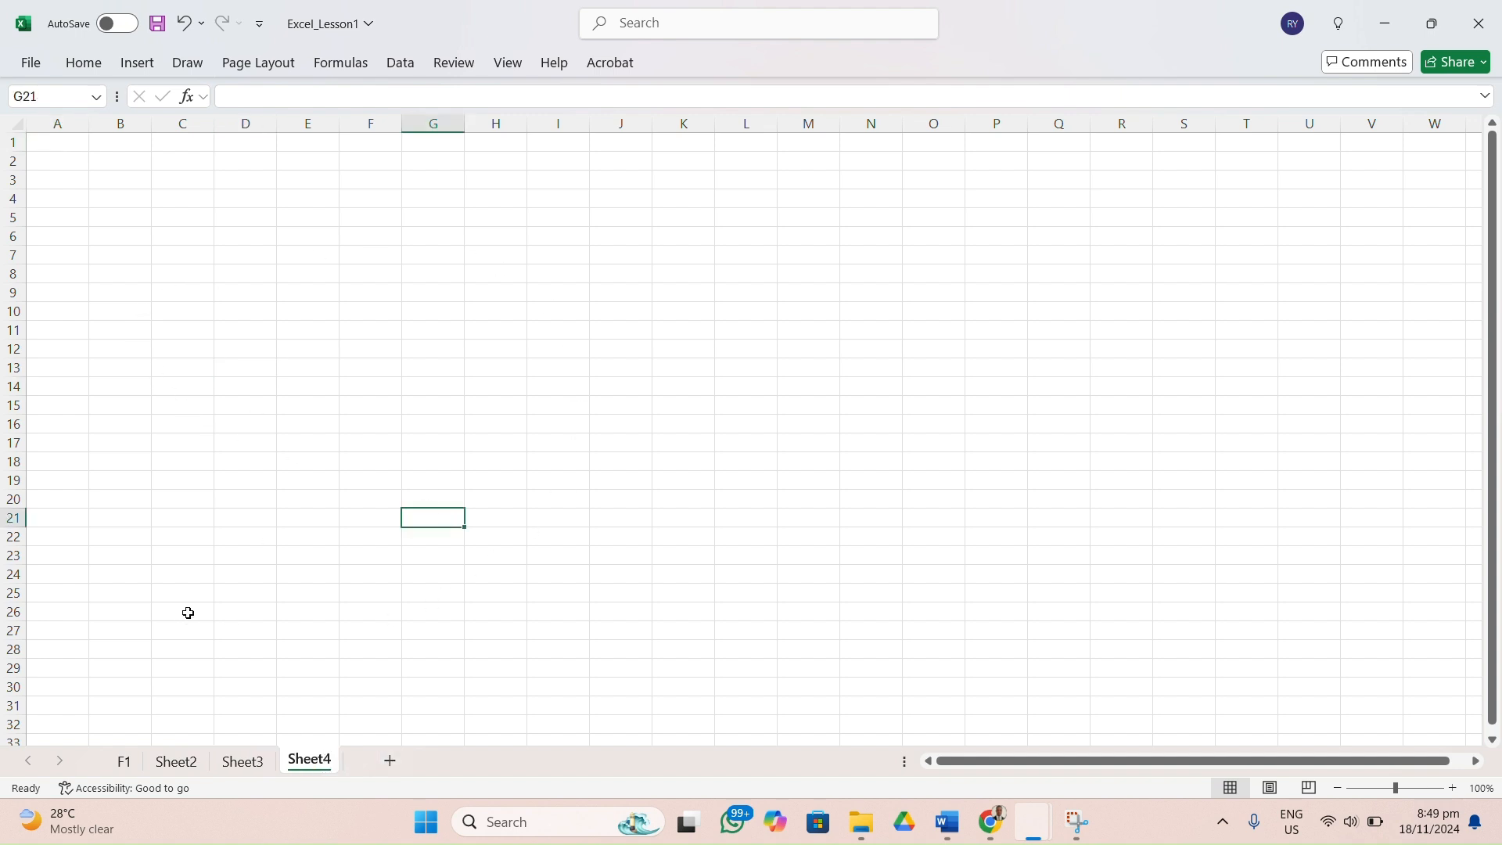
Look through all four worksheets in order, from F1 to Sheet4.
{"action": "left_click", "coordinate": [128, 763]}
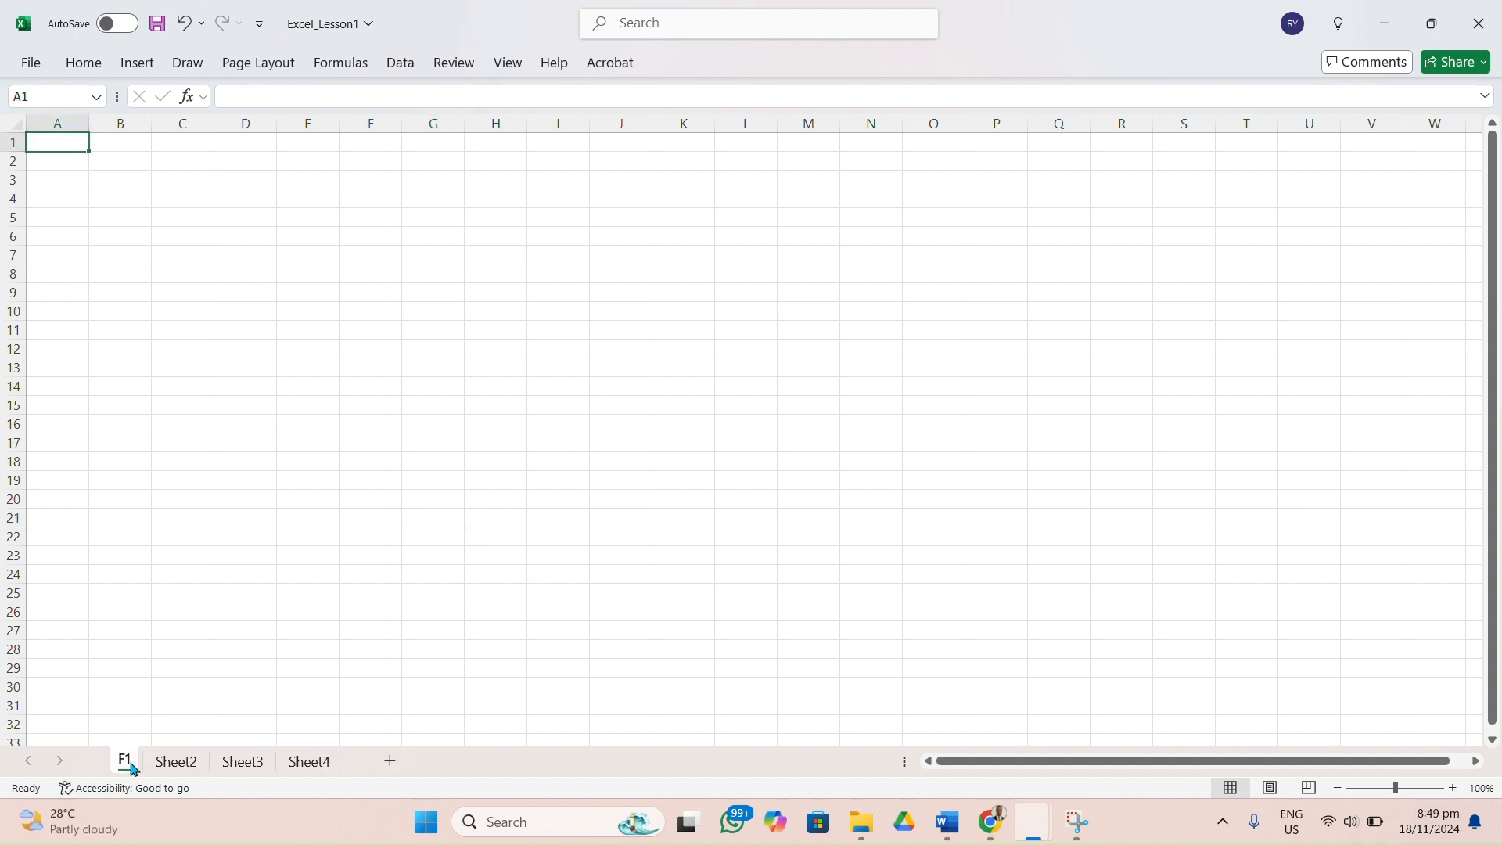
{"action": "left_click", "coordinate": [175, 765]}
{"action": "left_click", "coordinate": [242, 765]}
{"action": "left_click", "coordinate": [310, 763]}
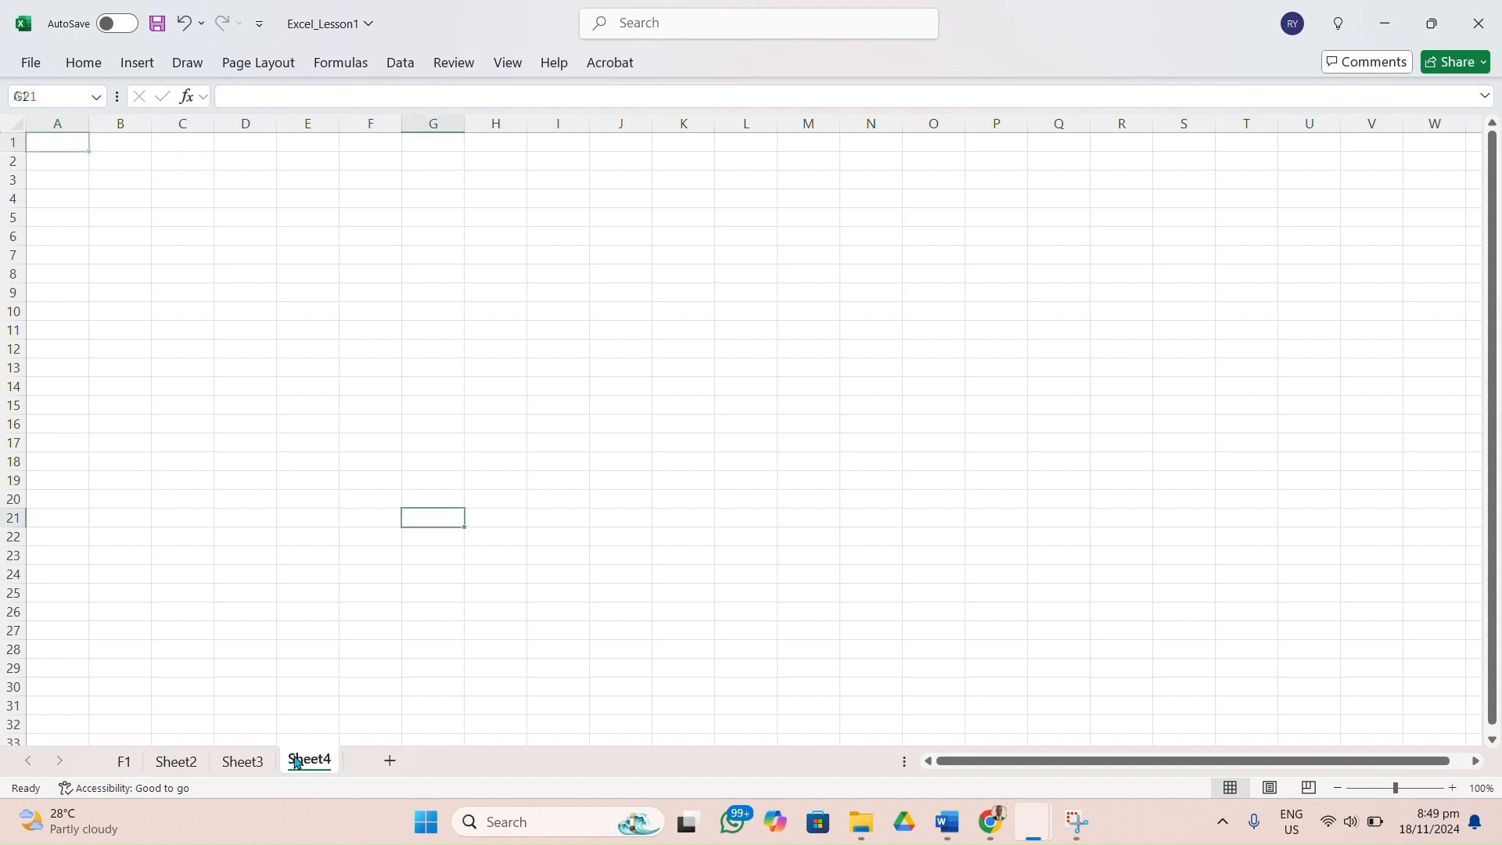
Rename the worksheet Sheet4 as F4.
{"action": "right_click", "coordinate": [310, 763]}
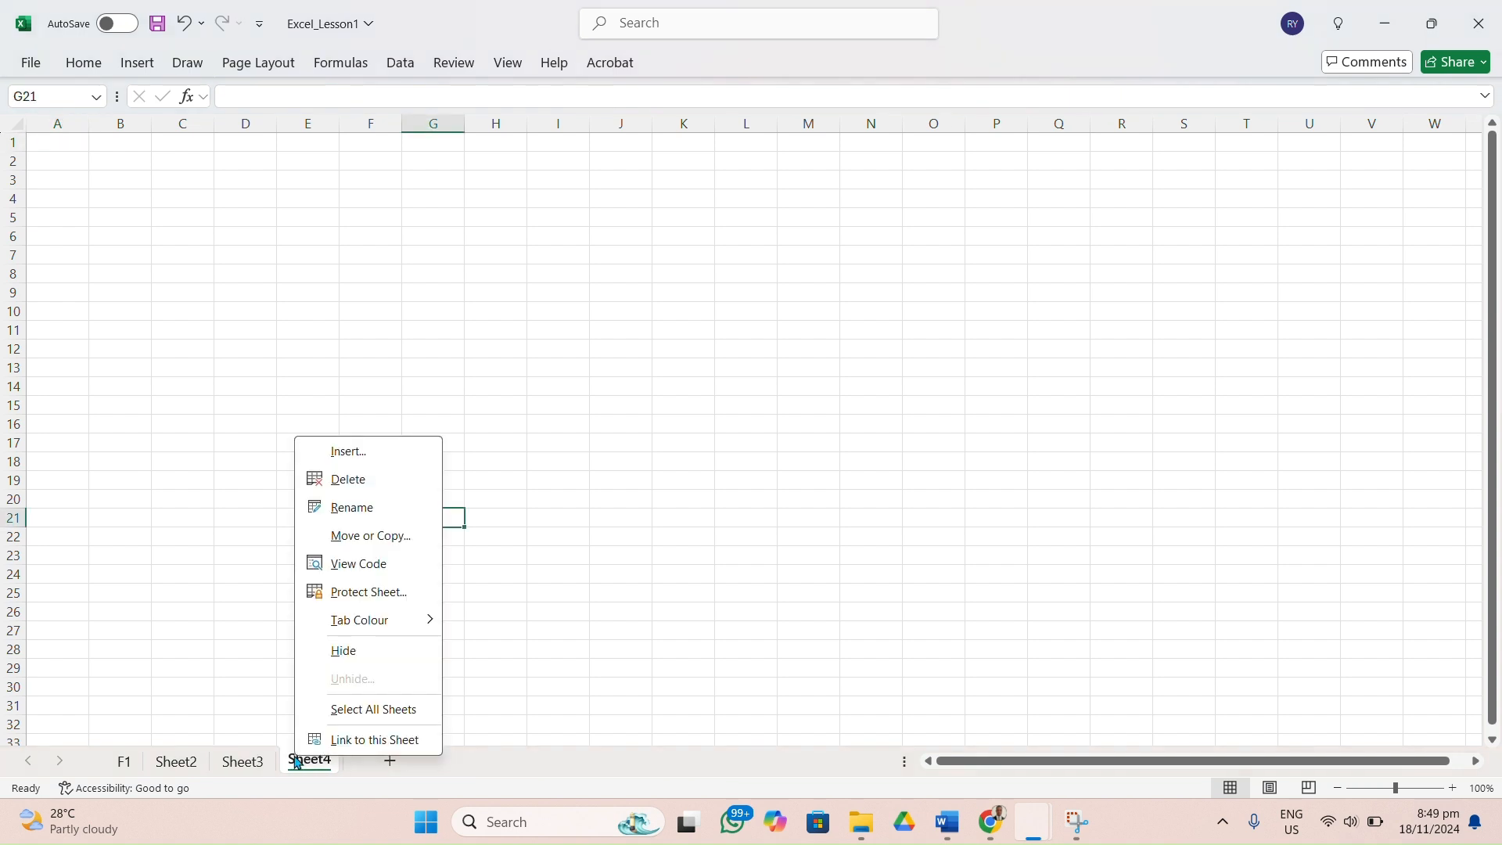
{"action": "left_click", "coordinate": [367, 510]}
{"action": "type", "text": "F"}
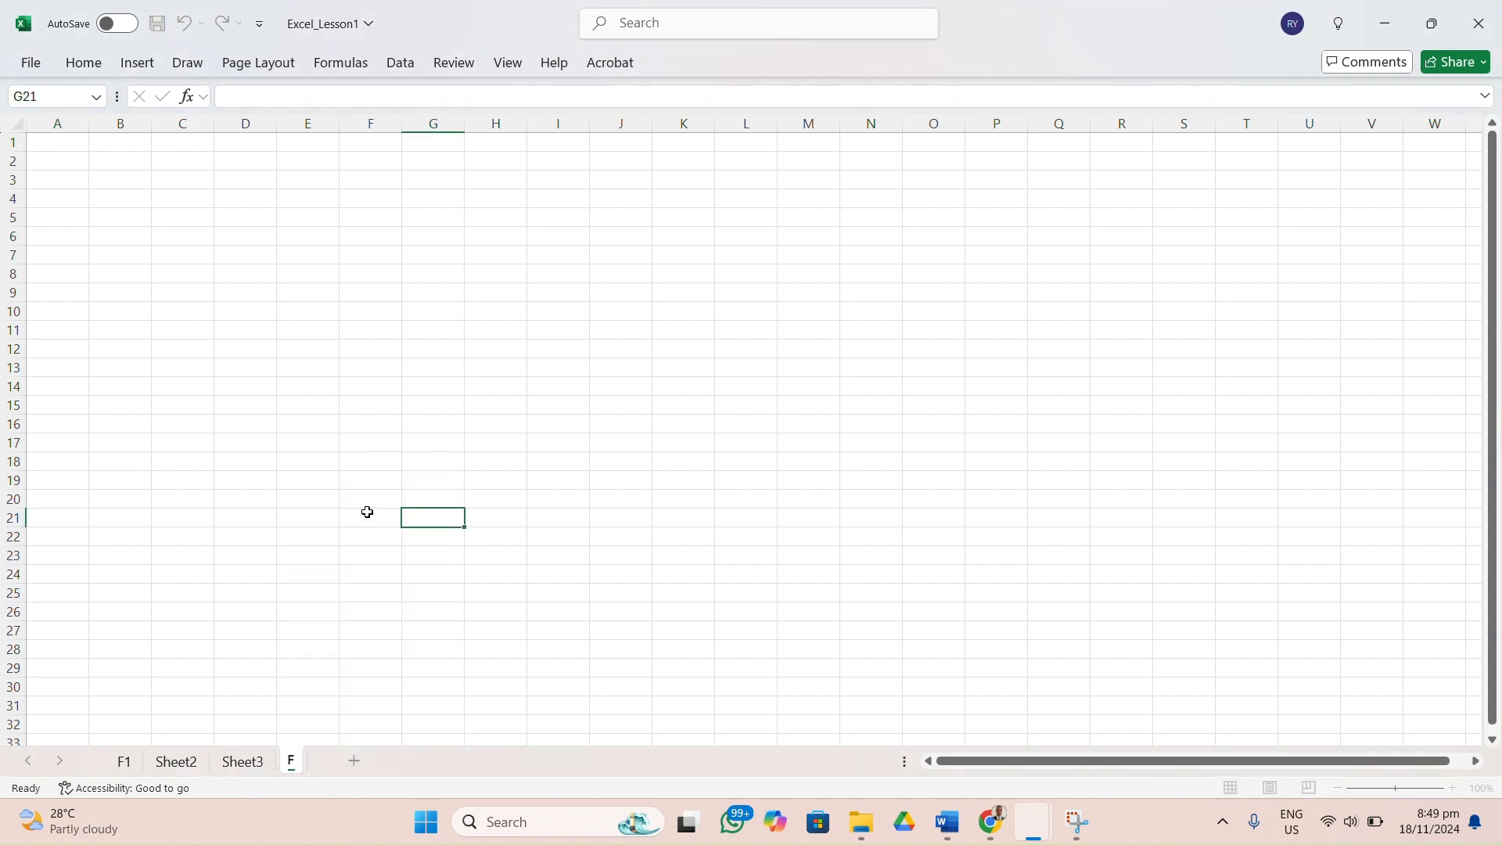
{"action": "type", "text": "4"}
{"action": "key", "text": "Return"}
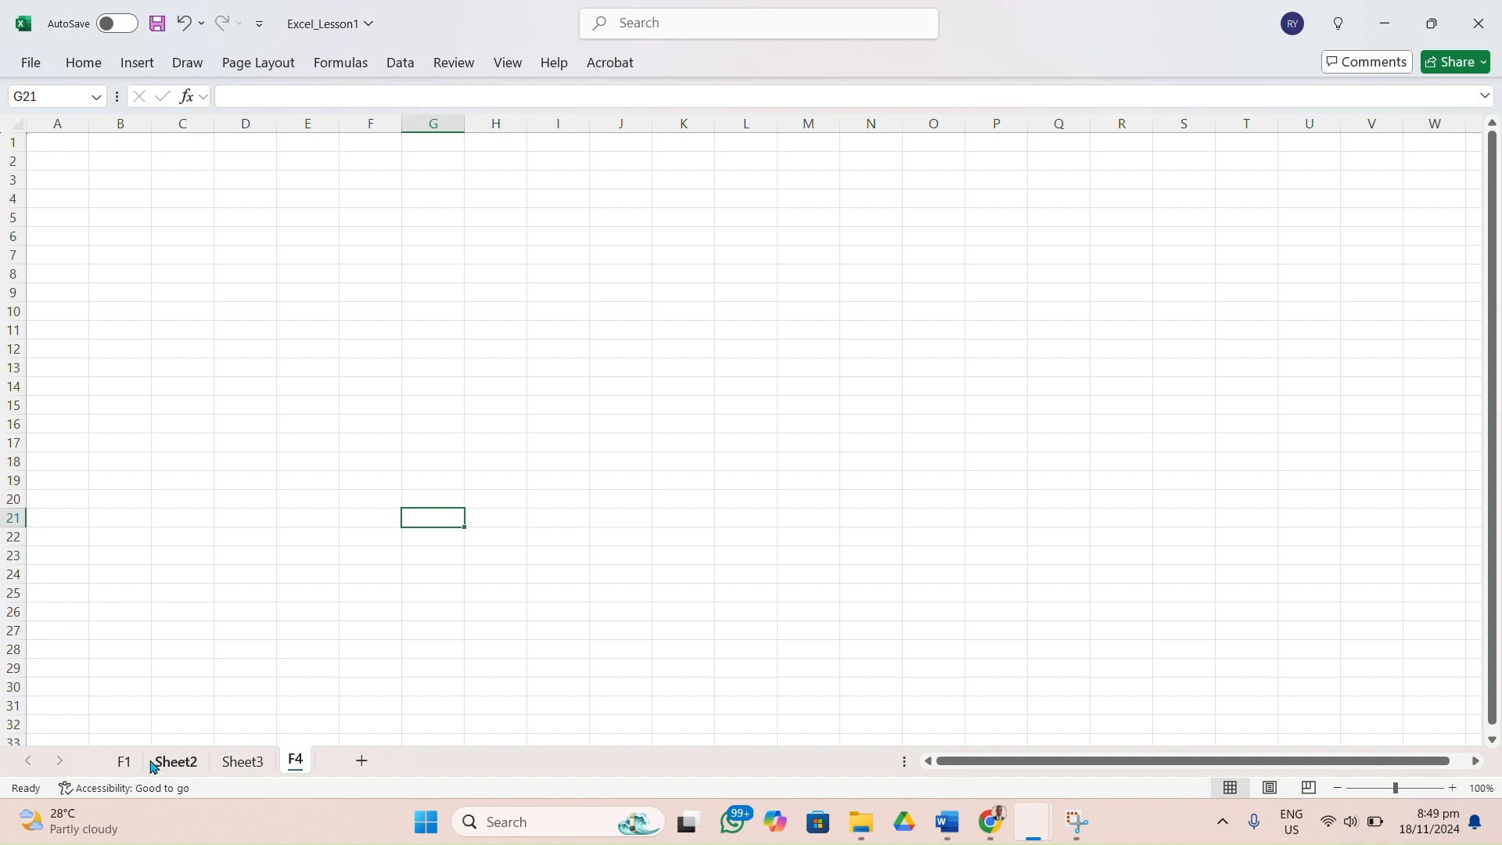
Rename the worksheet Sheet3 as F3 and select cell E14 on it.
{"action": "right_click", "coordinate": [233, 766]}
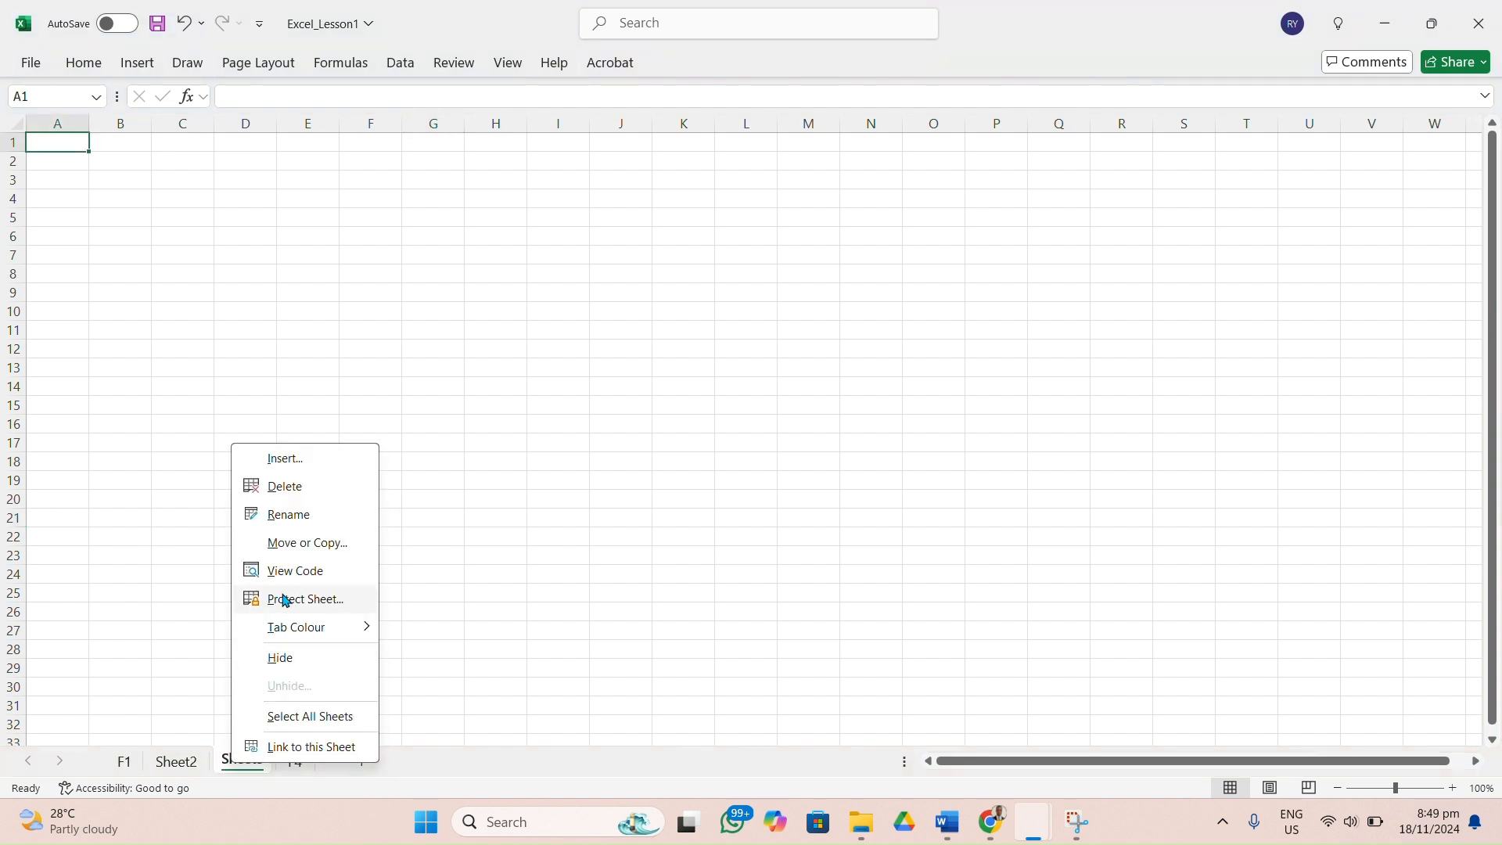
{"action": "left_click", "coordinate": [298, 518]}
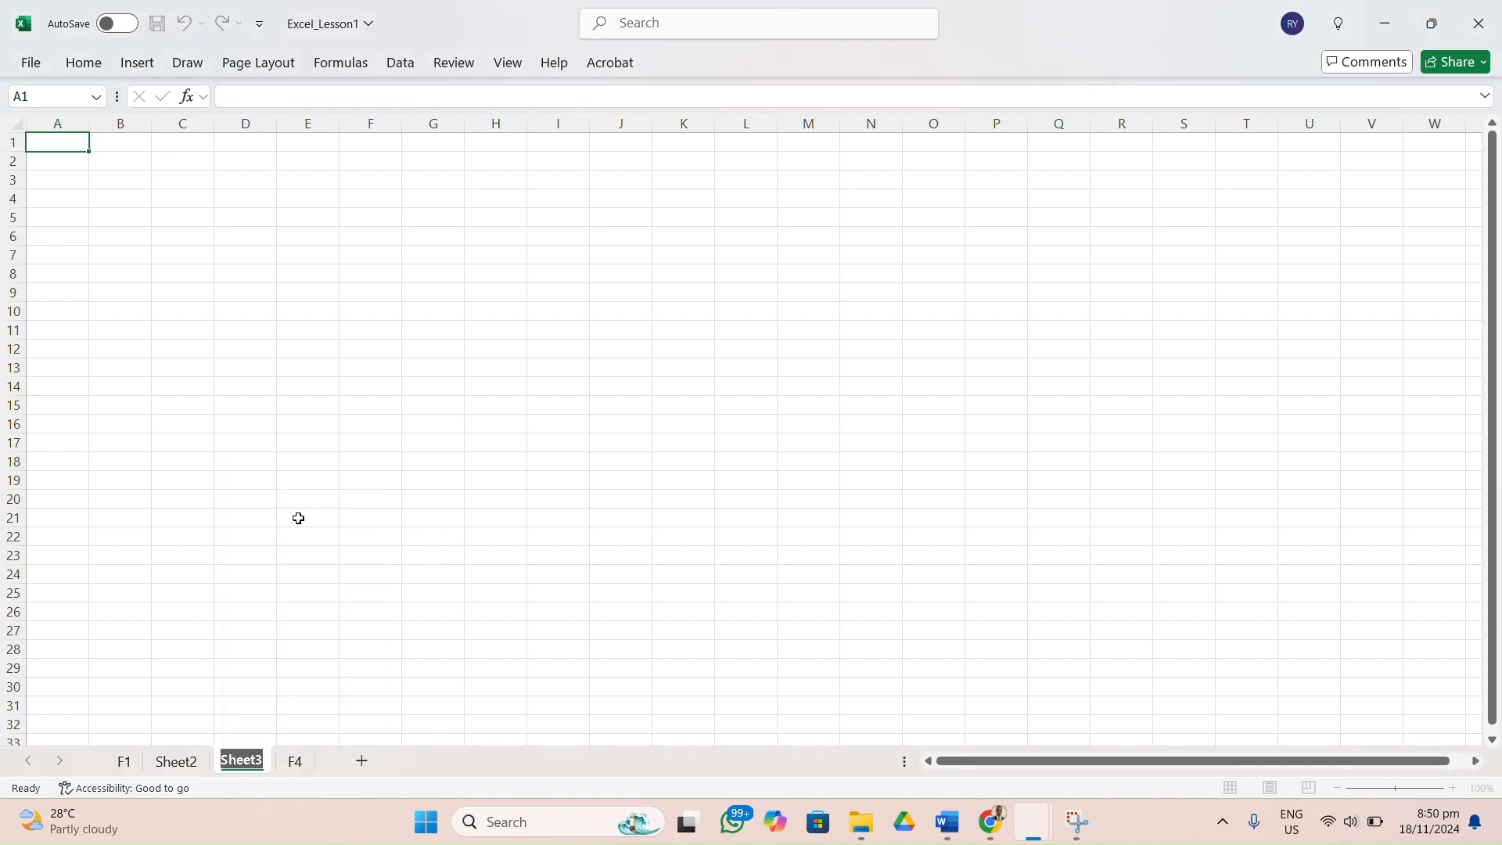
{"action": "type", "text": "F3"}
{"action": "key", "text": "Return"}
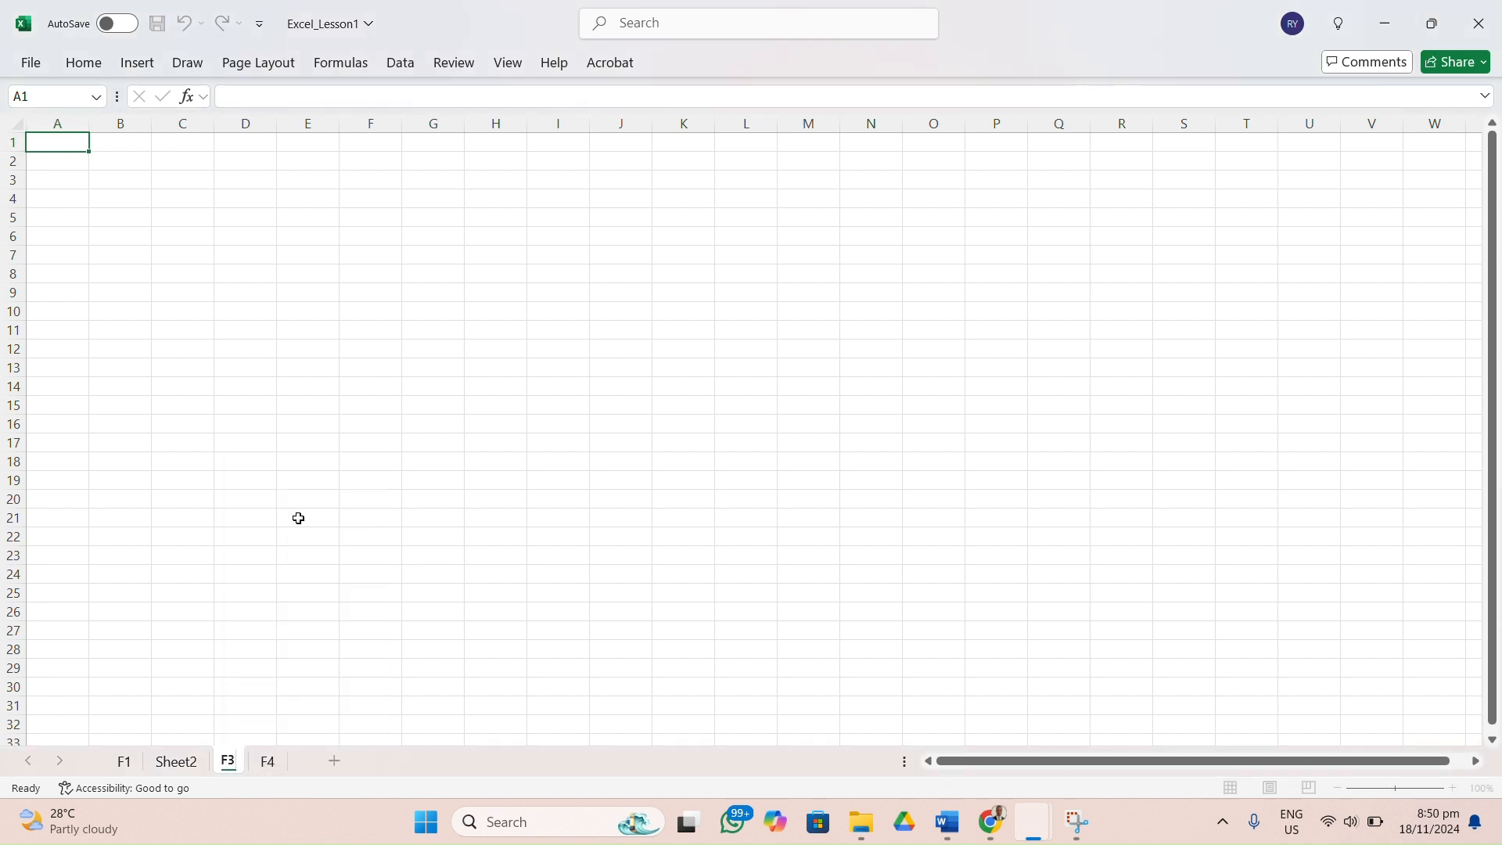
{"action": "left_click", "coordinate": [378, 538]}
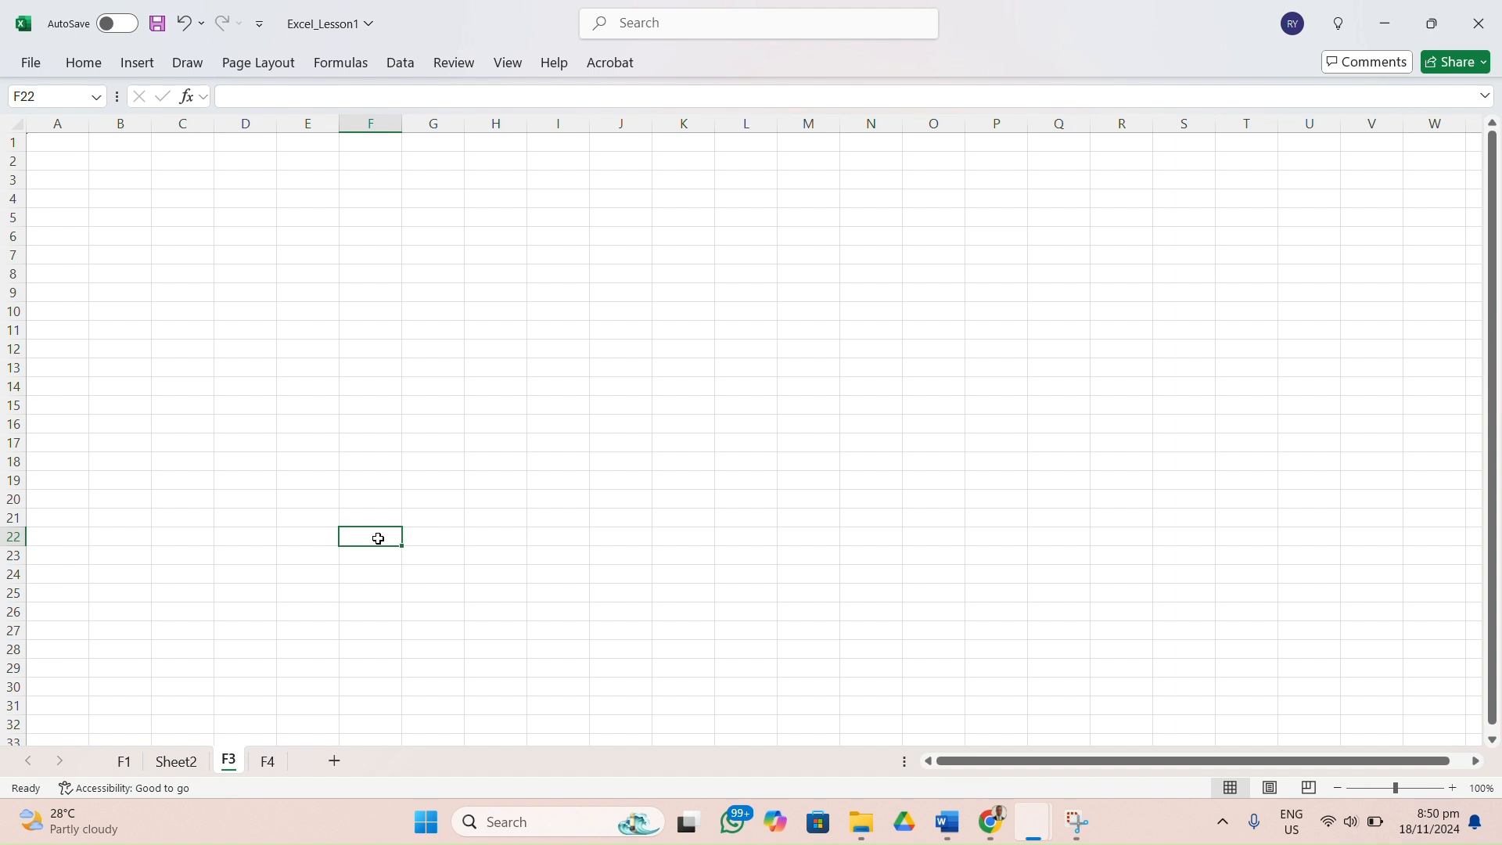
{"action": "left_click", "coordinate": [287, 392]}
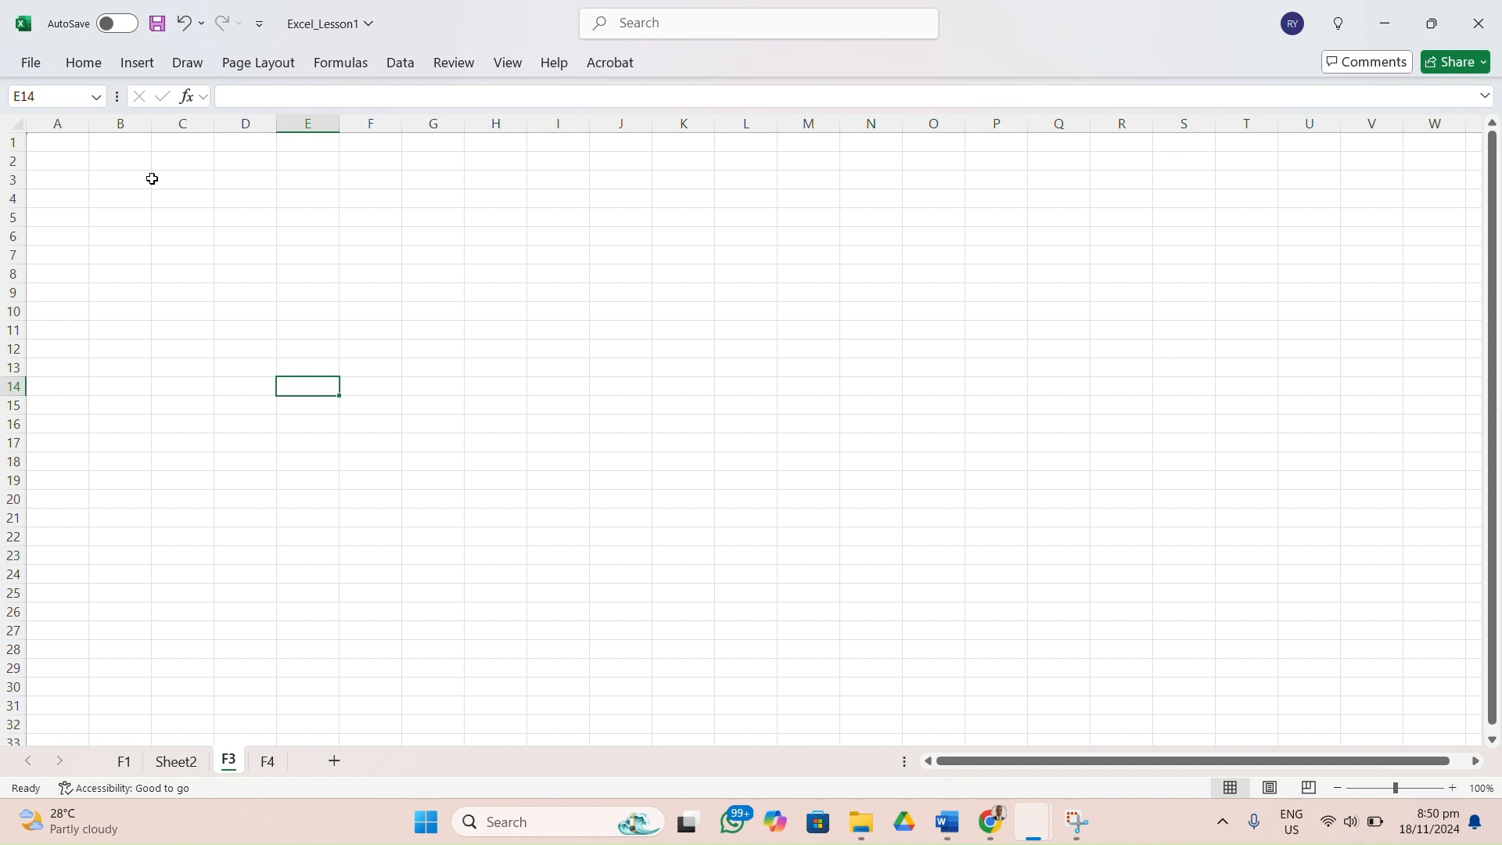
Enter the heading Name of Students in cell B3 of worksheet F3.
{"action": "left_click", "coordinate": [122, 181]}
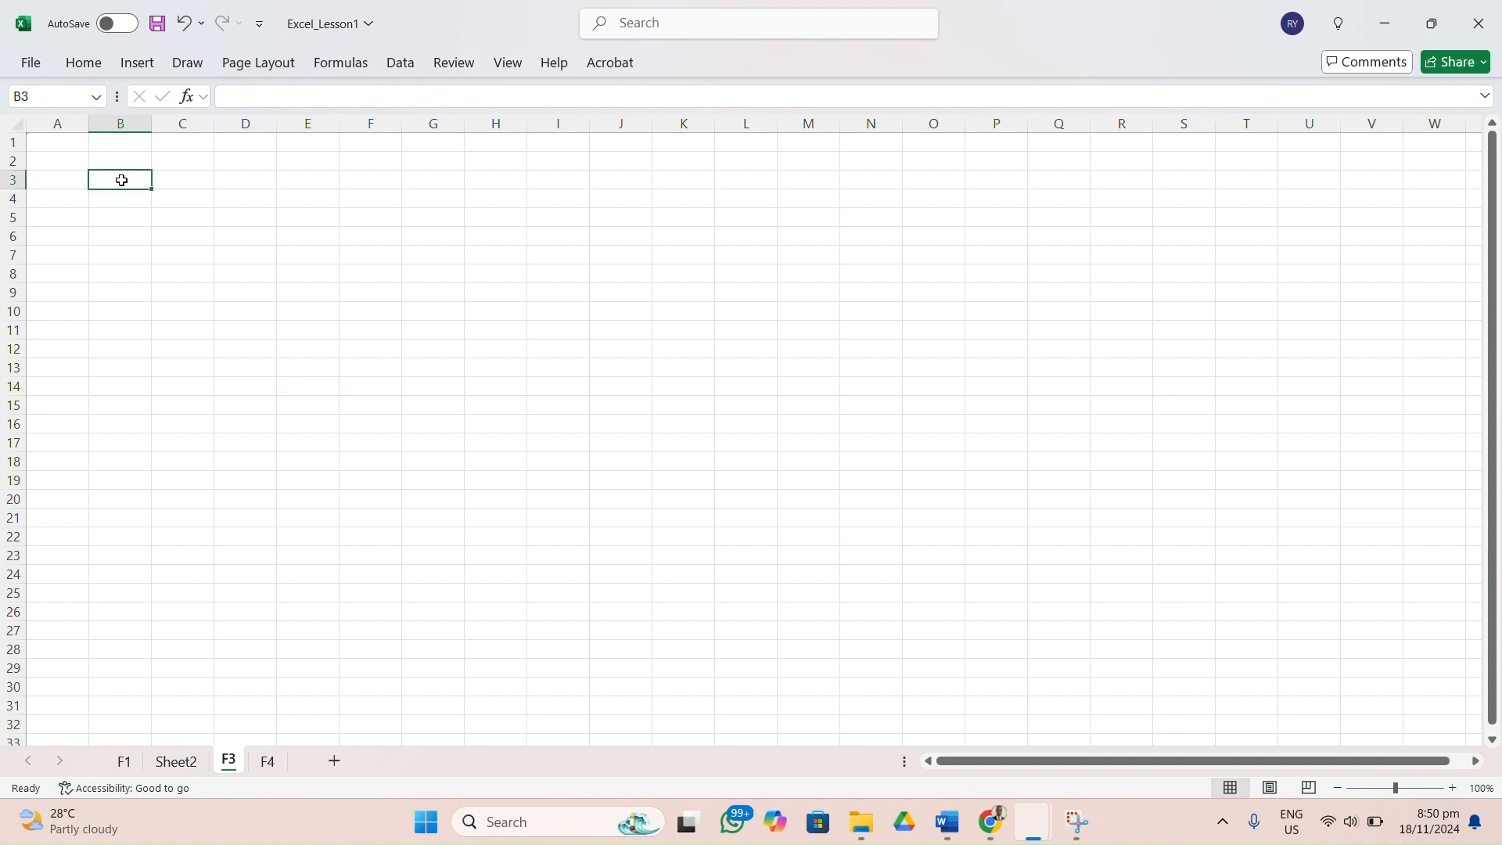
{"action": "type", "text": "M"}
{"action": "key", "text": "BackSpace"}
{"action": "type", "text": "N"}
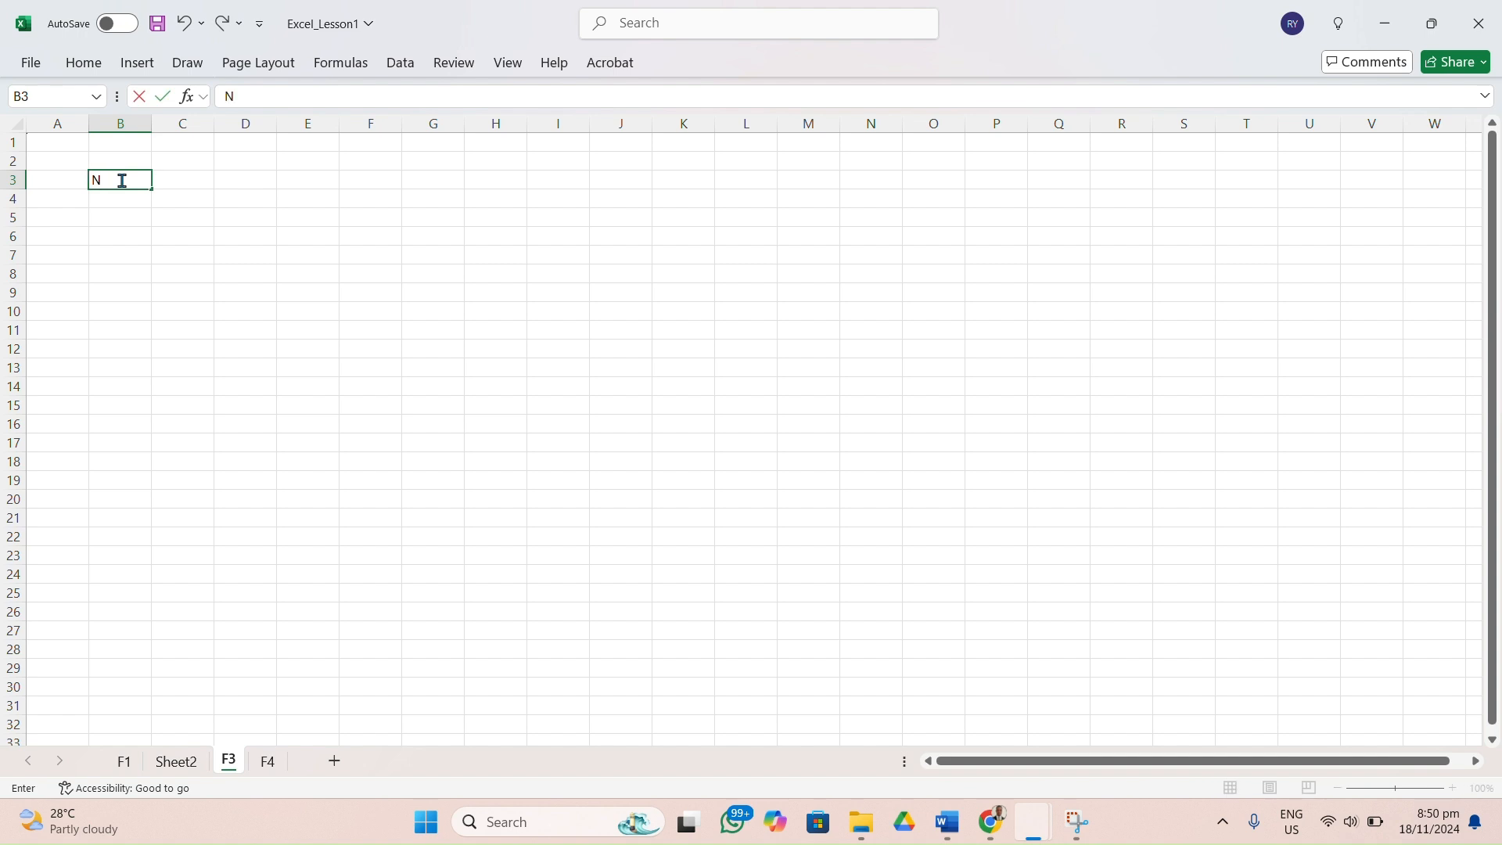
{"action": "type", "text": "ame of Students"}
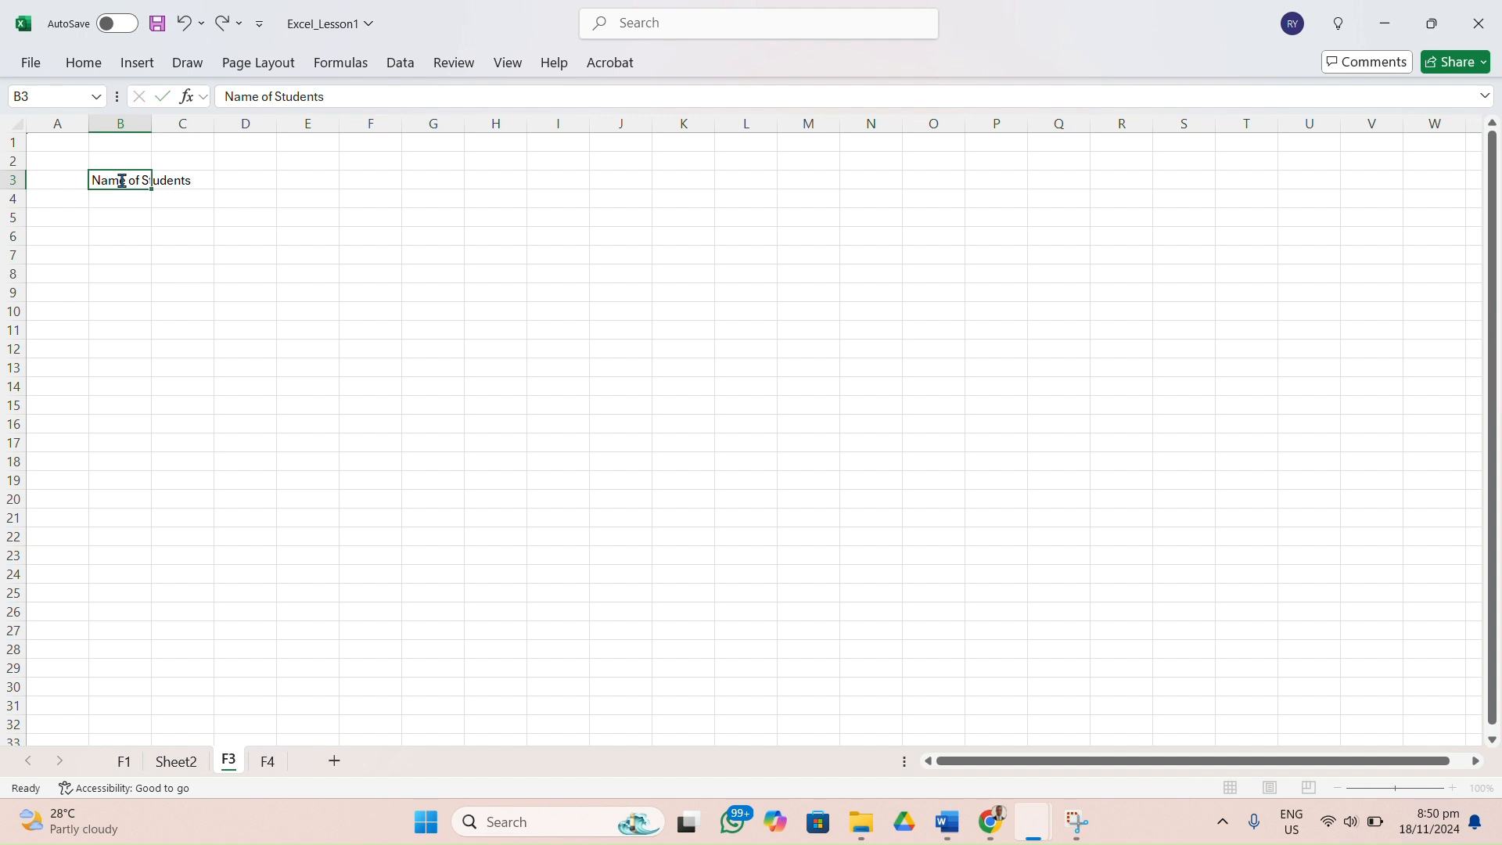
{"action": "key", "text": "Return"}
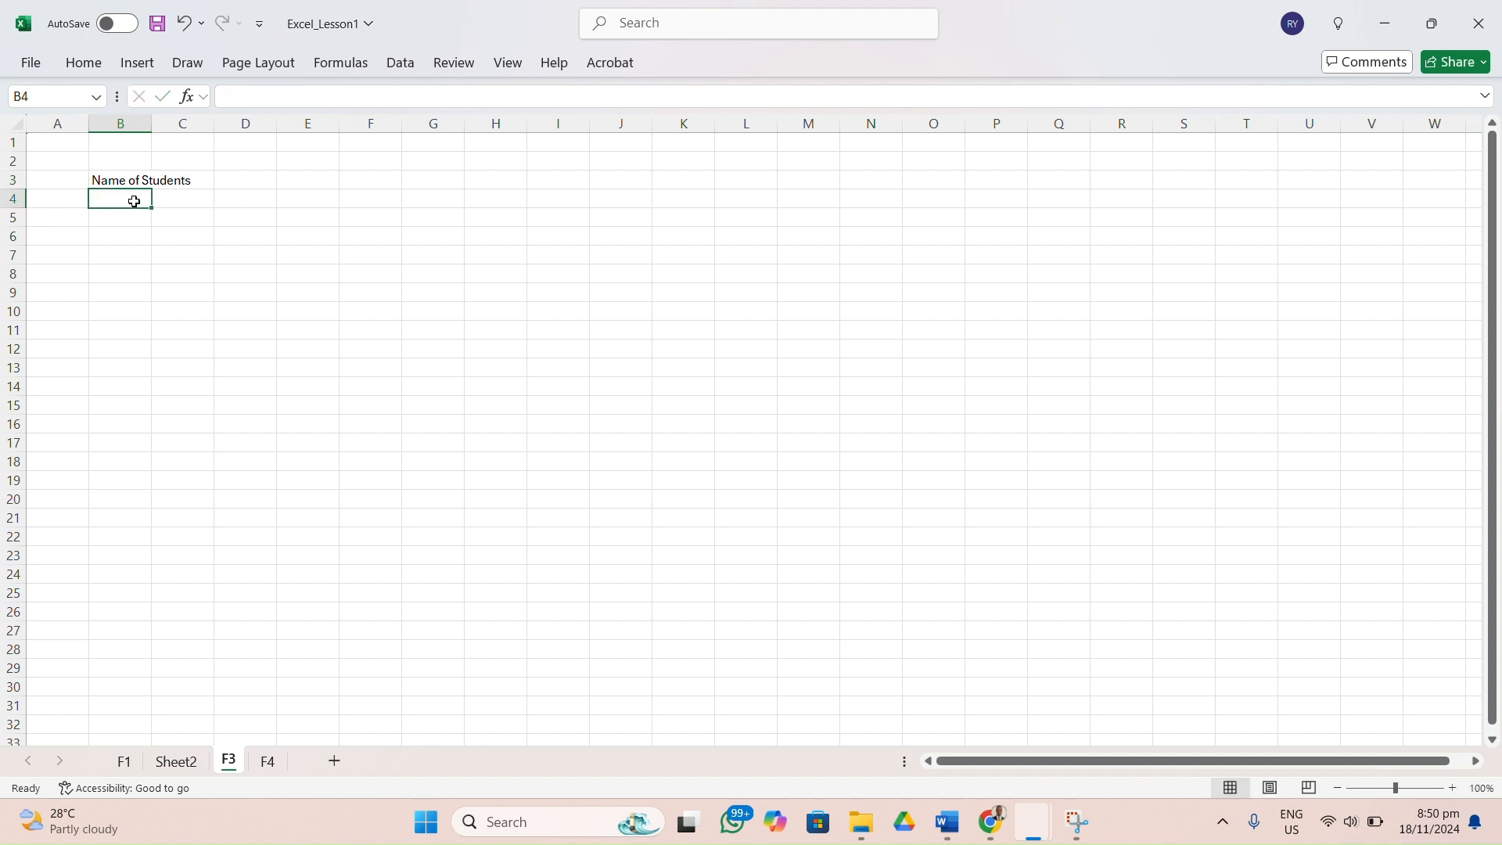
Enter the first three students' first names in cells B4 to B6 under the Name of Students heading.
{"action": "type", "text": "Peace"}
{"action": "key", "text": "Return"}
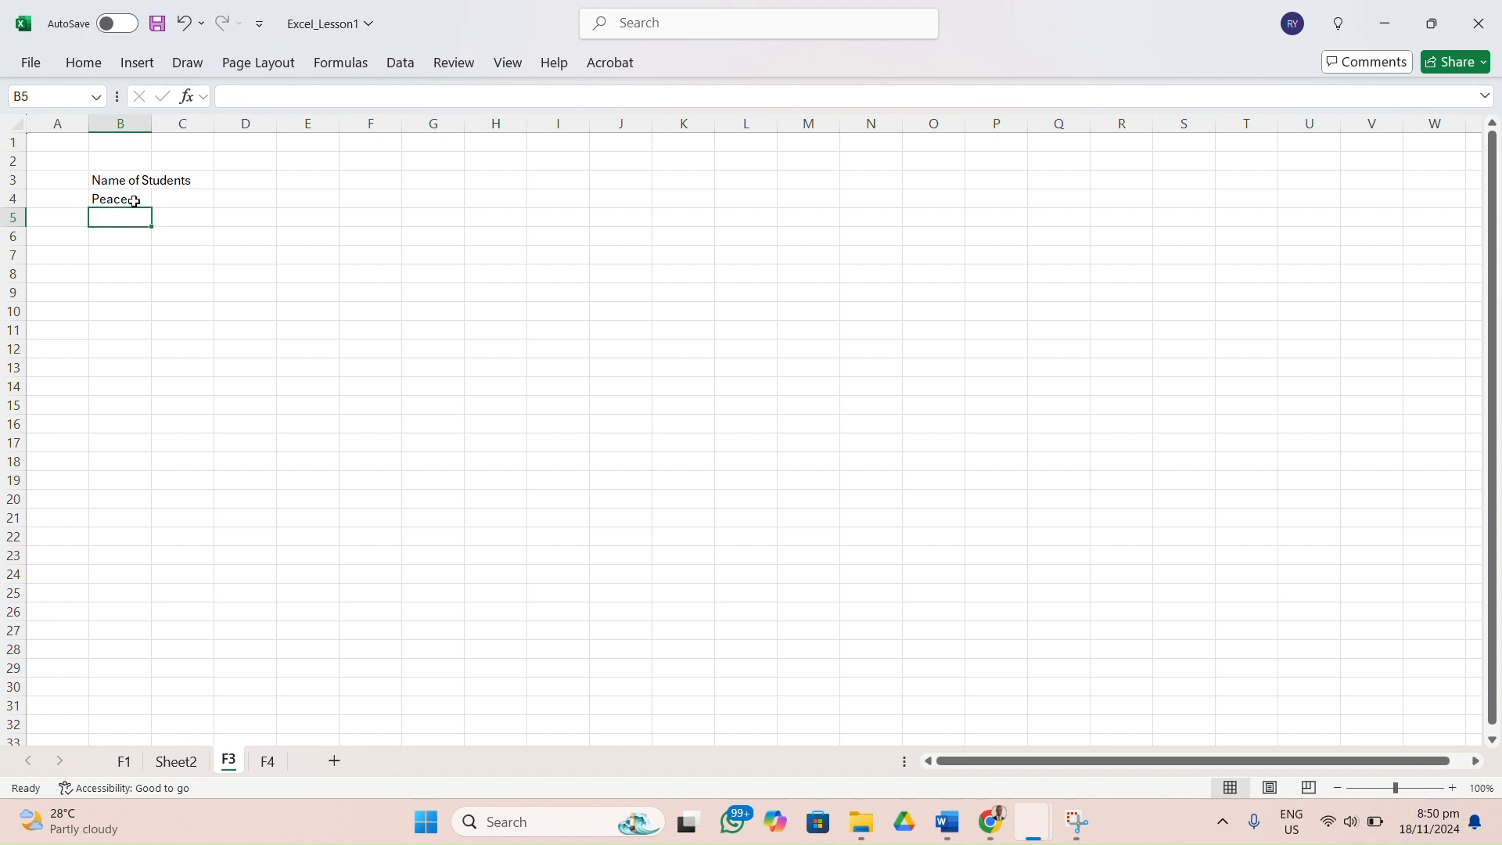
{"action": "type", "text": "So"}
{"action": "key", "text": "BackSpace"}
{"action": "type", "text": "ulley"}
{"action": "key", "text": "Return"}
{"action": "type", "text": "Famous"}
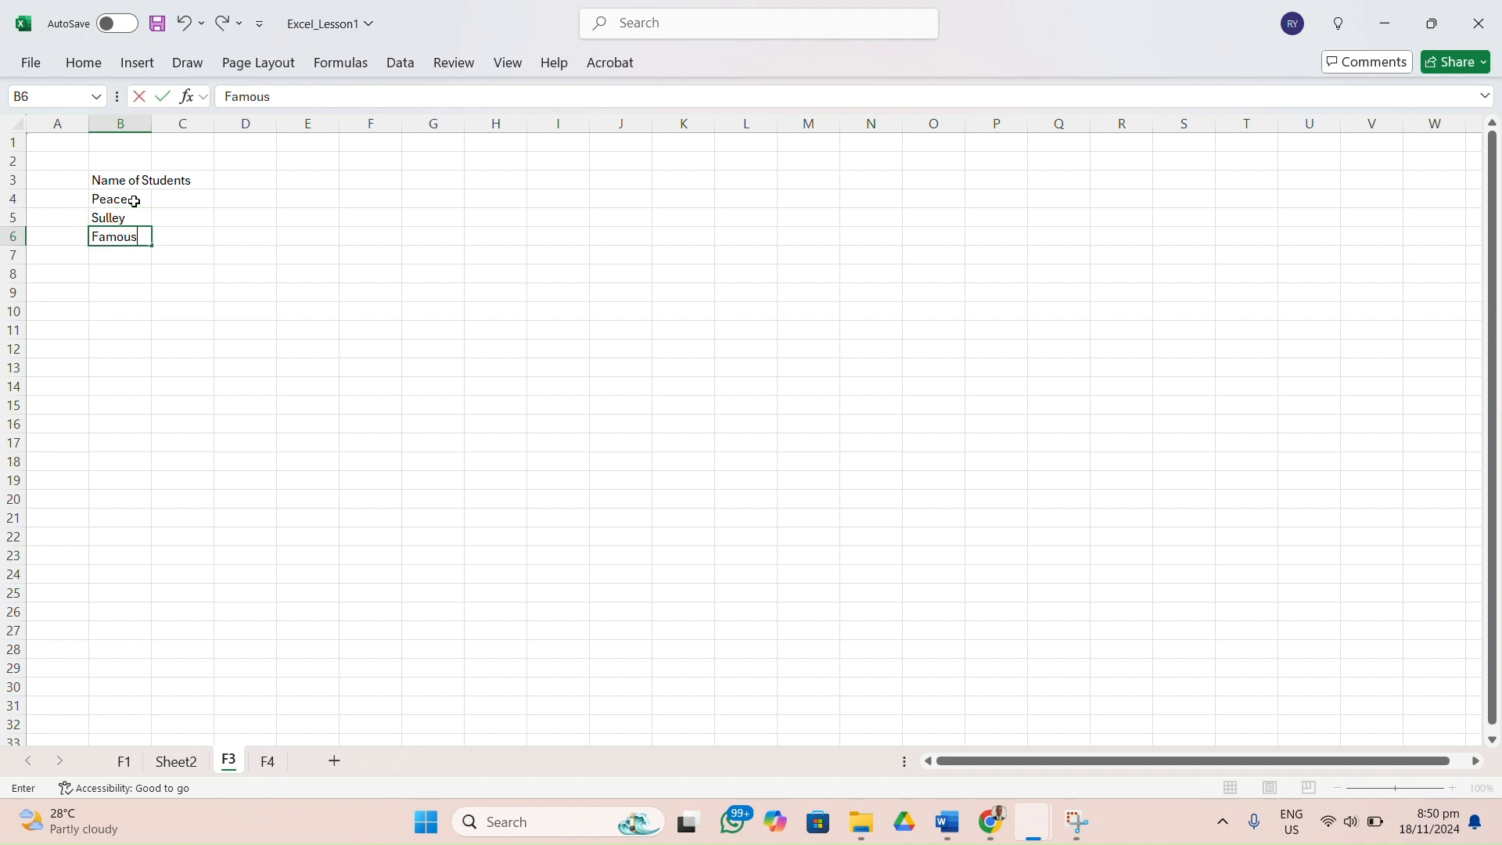
{"action": "key", "text": "Return"}
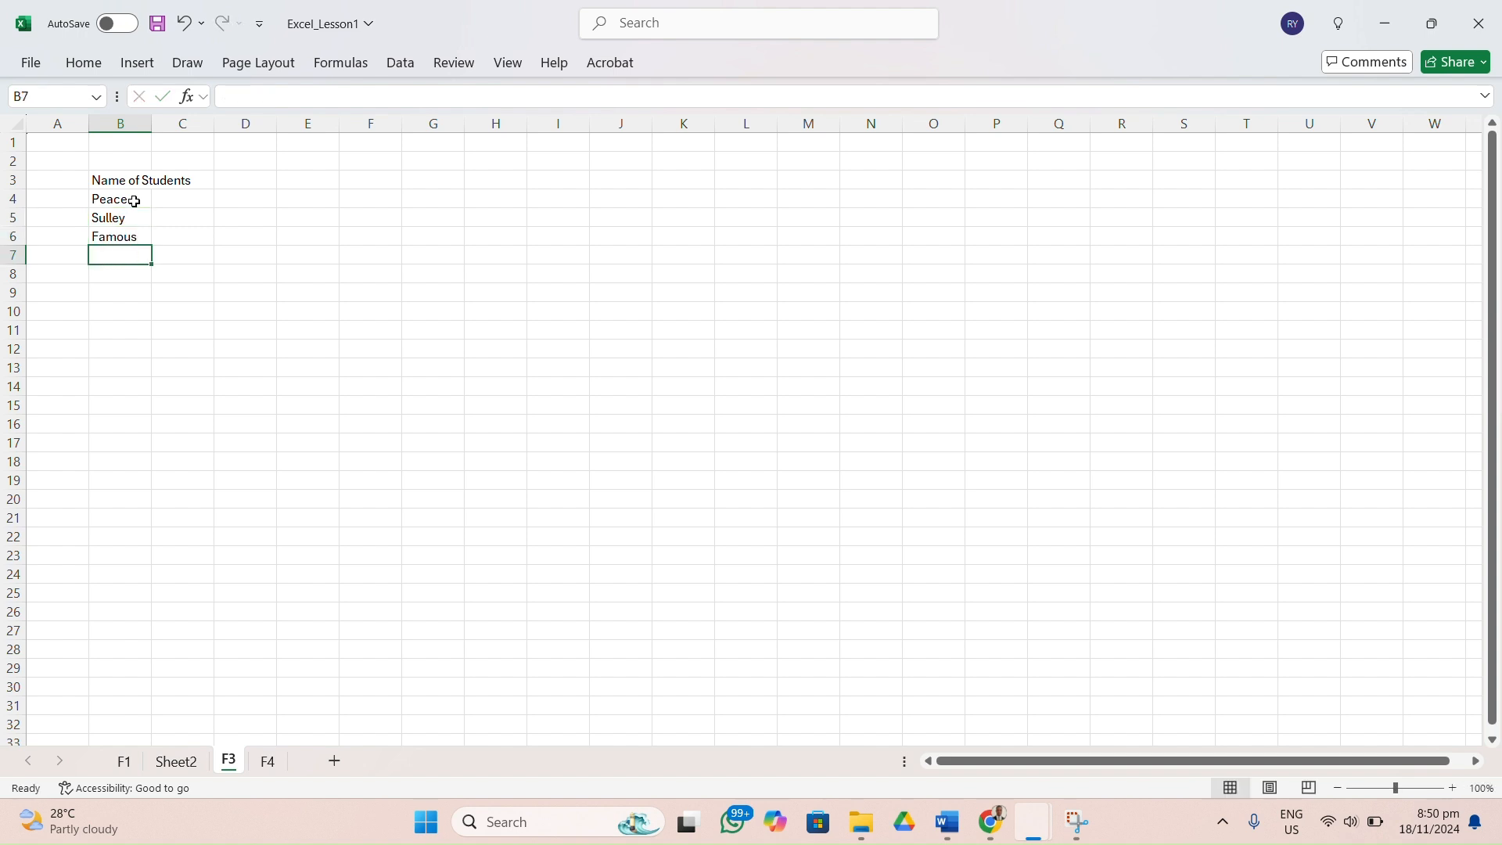
{"action": "left_click", "coordinate": [650, 31]}
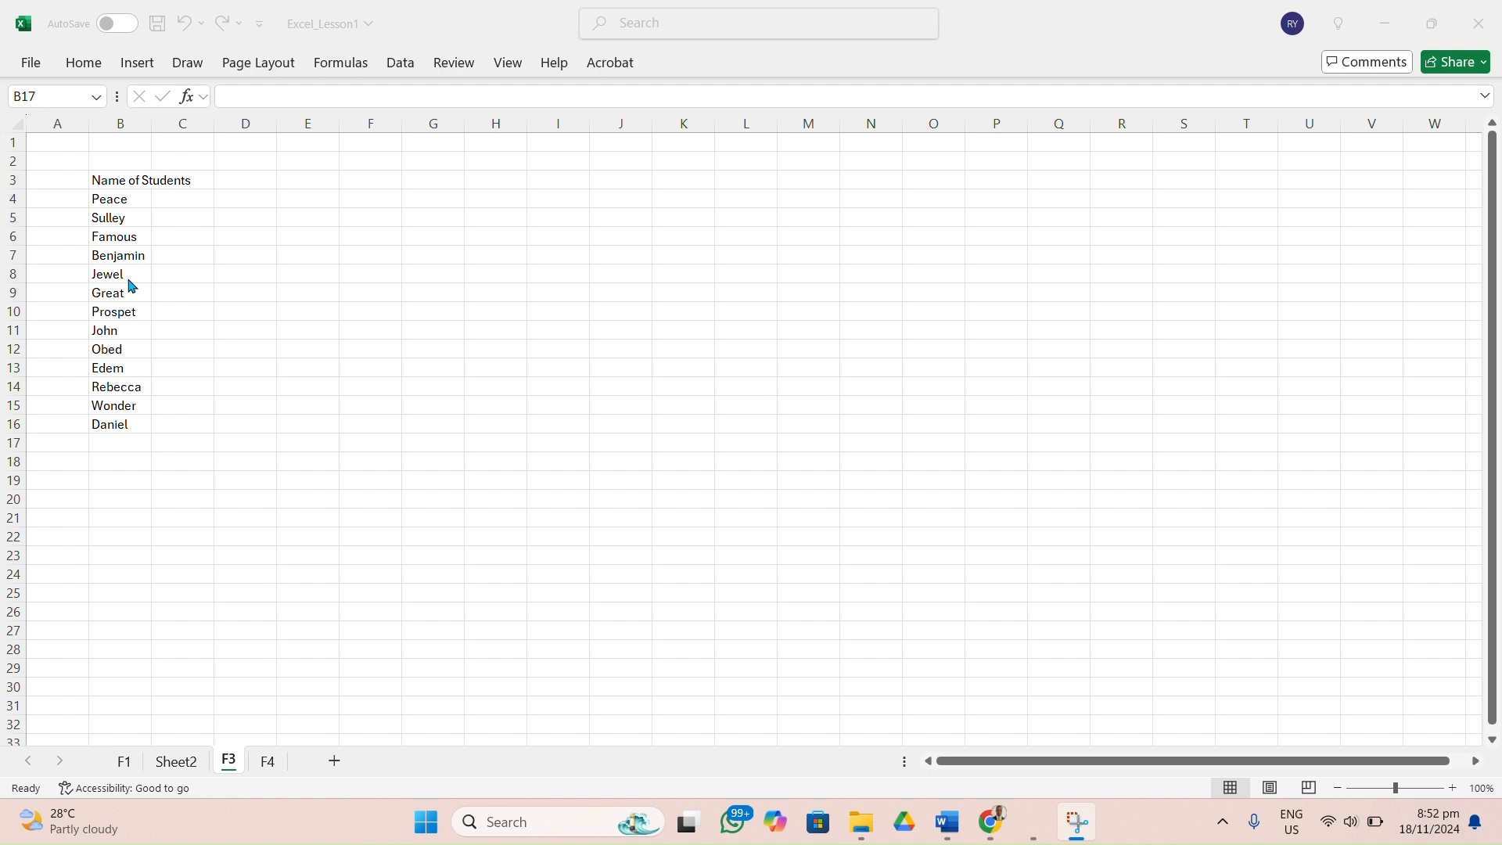
Correct the misspelled student name in cell B10 by replacing its final t with r.
{"action": "double_click", "coordinate": [134, 314]}
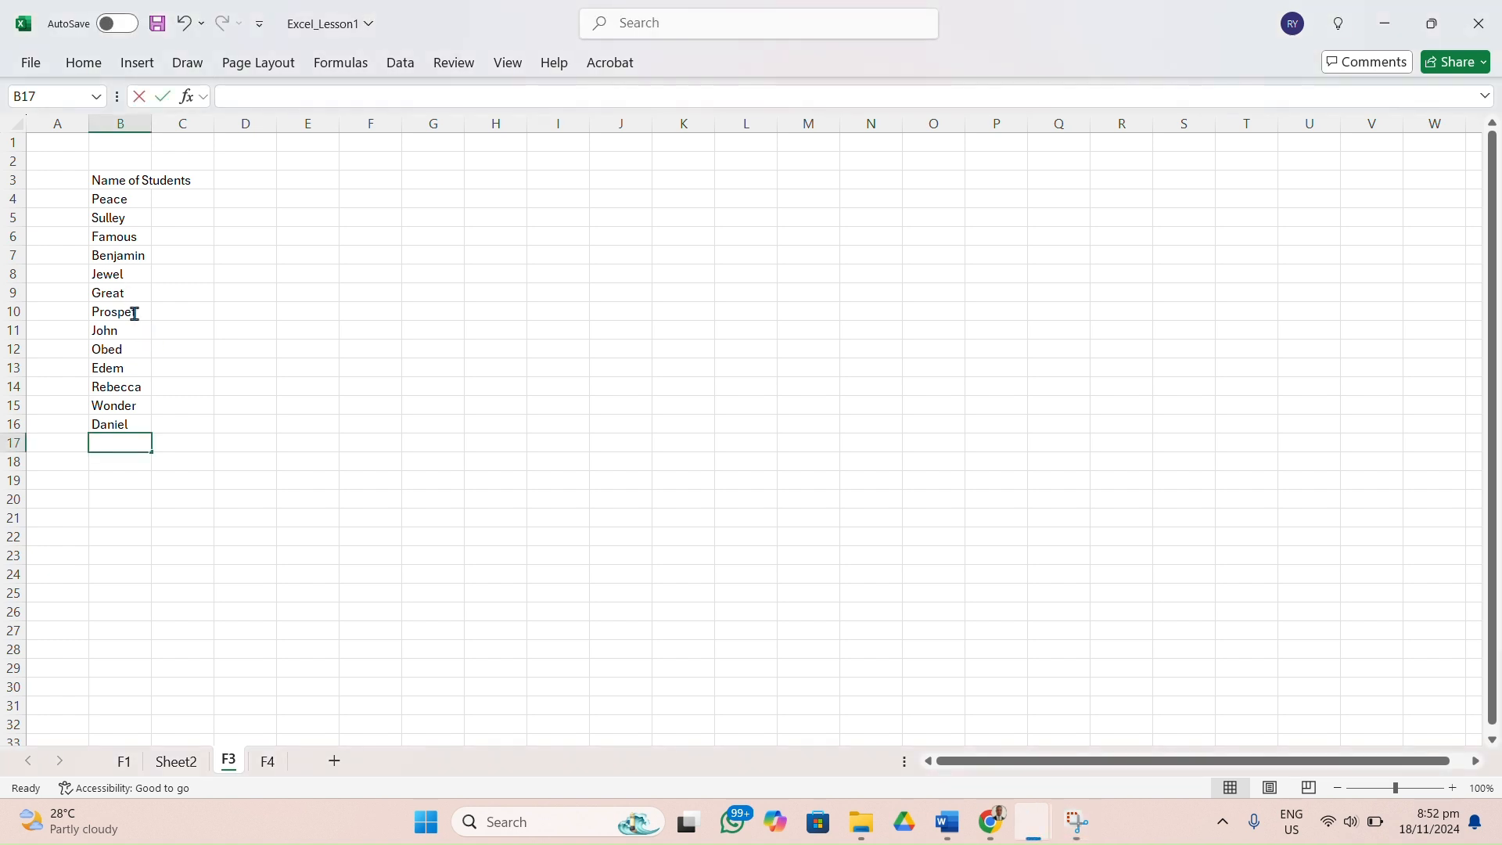
{"action": "double_click", "coordinate": [135, 313]}
{"action": "key", "text": "BackSpace"}
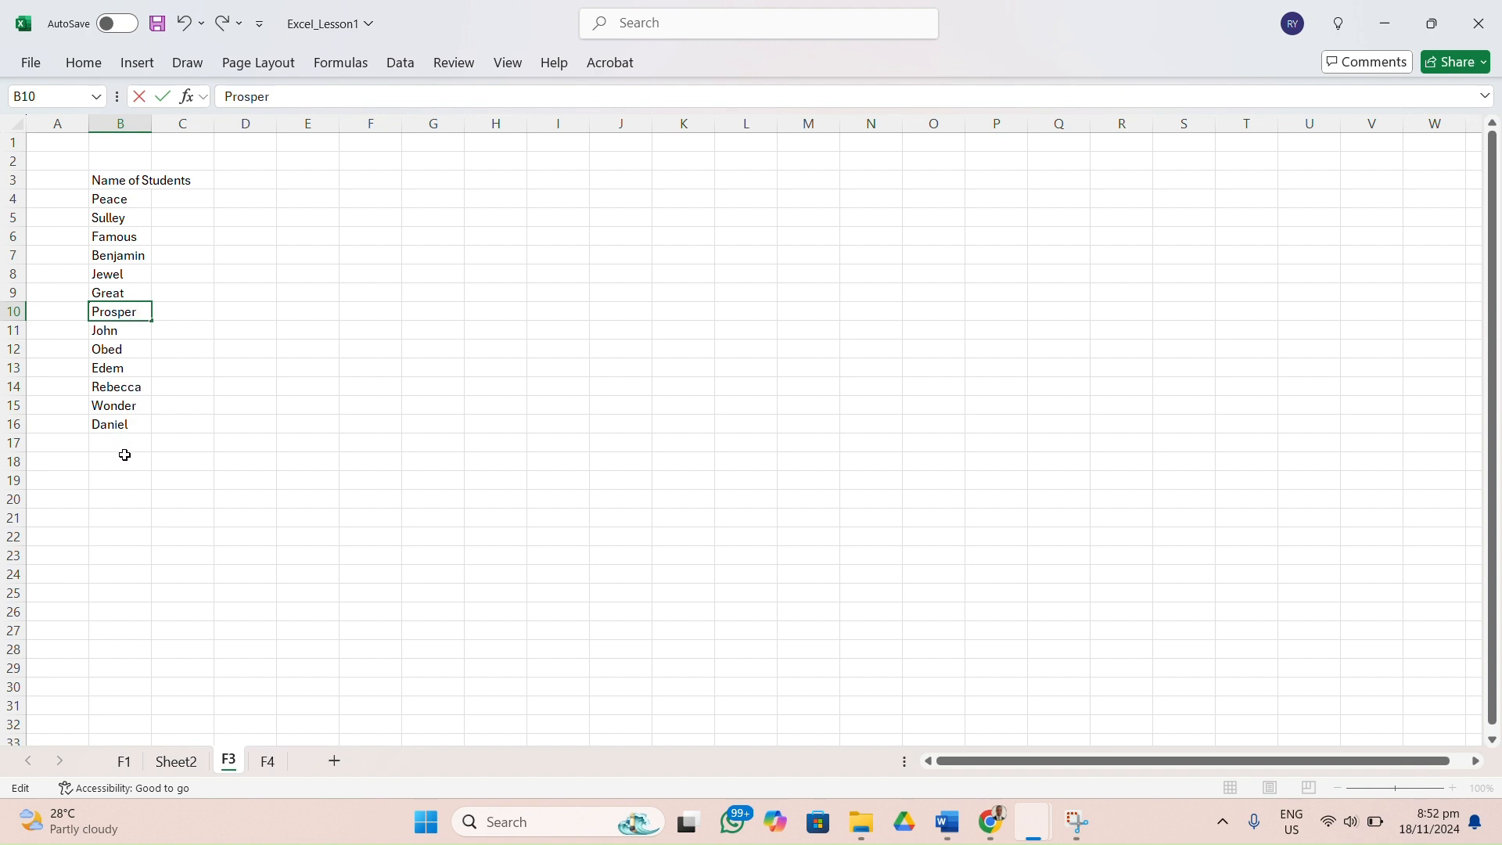
{"action": "left_click", "coordinate": [146, 442]}
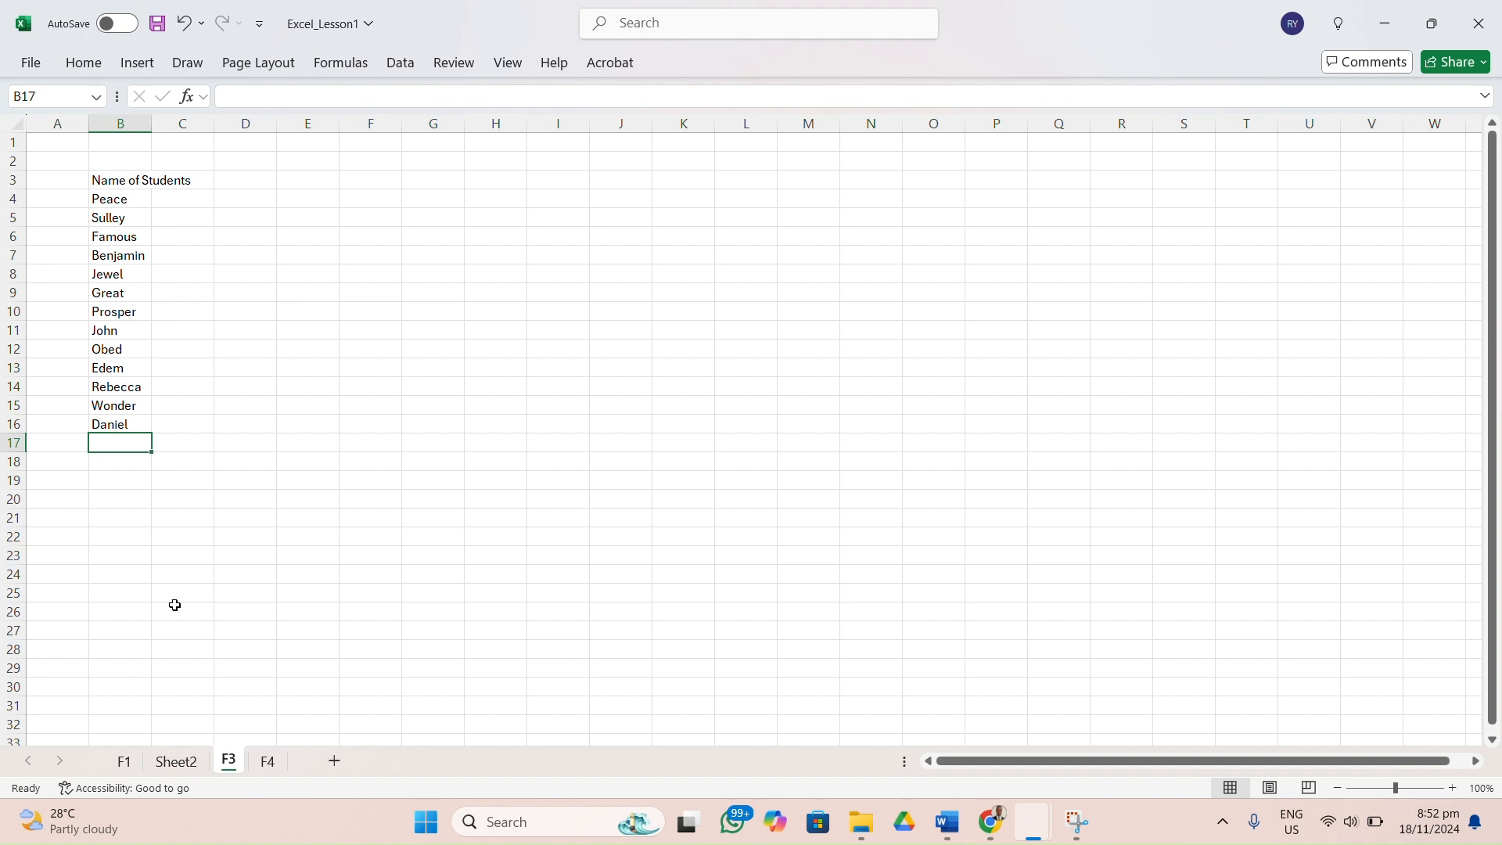
Enter the heading Class_Test in cell D3 for the score column.
{"action": "left_click", "coordinate": [250, 185]}
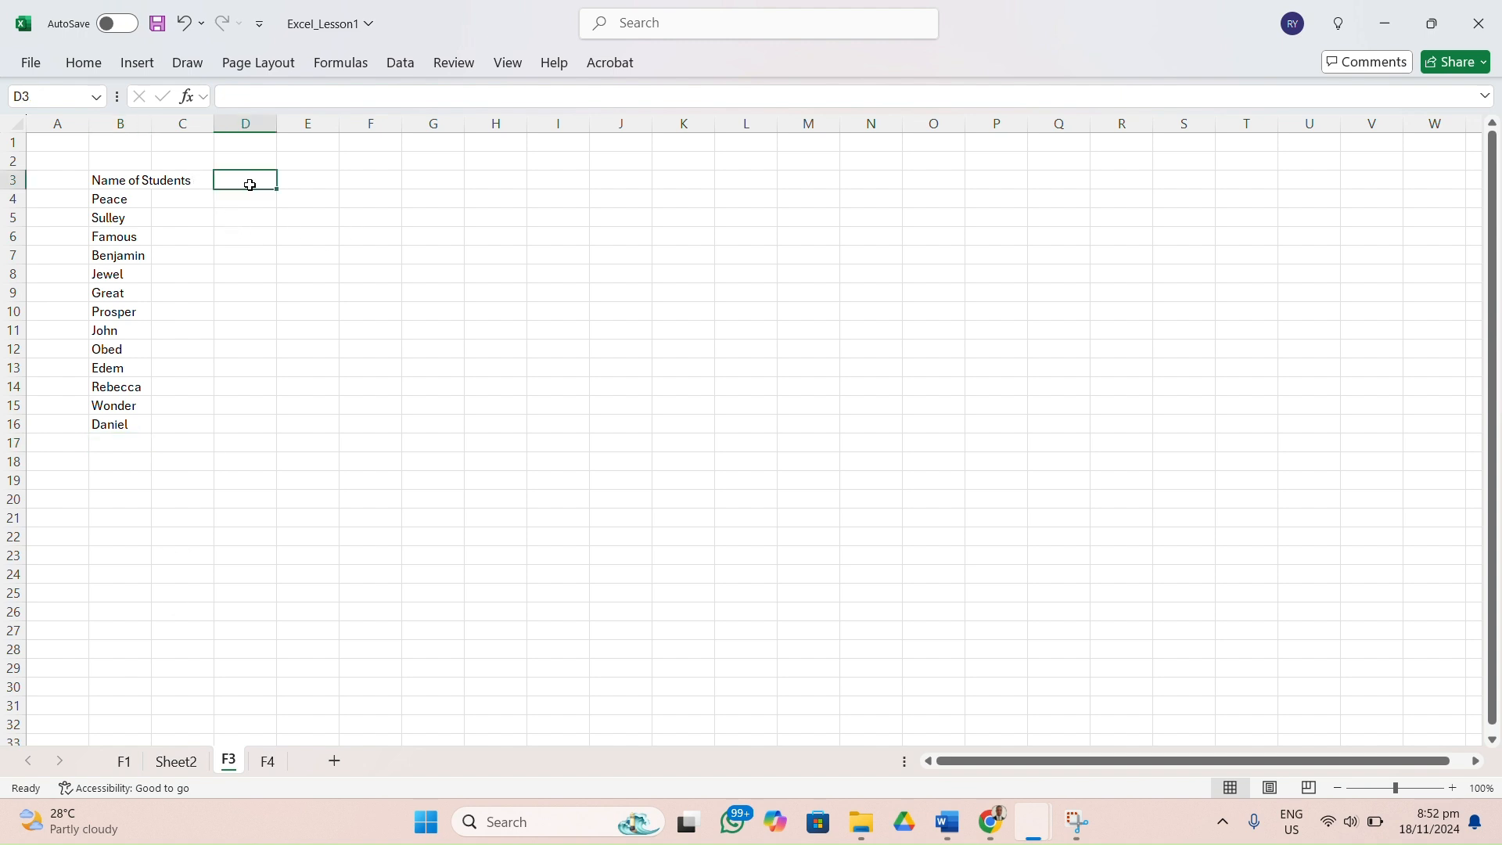
{"action": "type", "text": "S"}
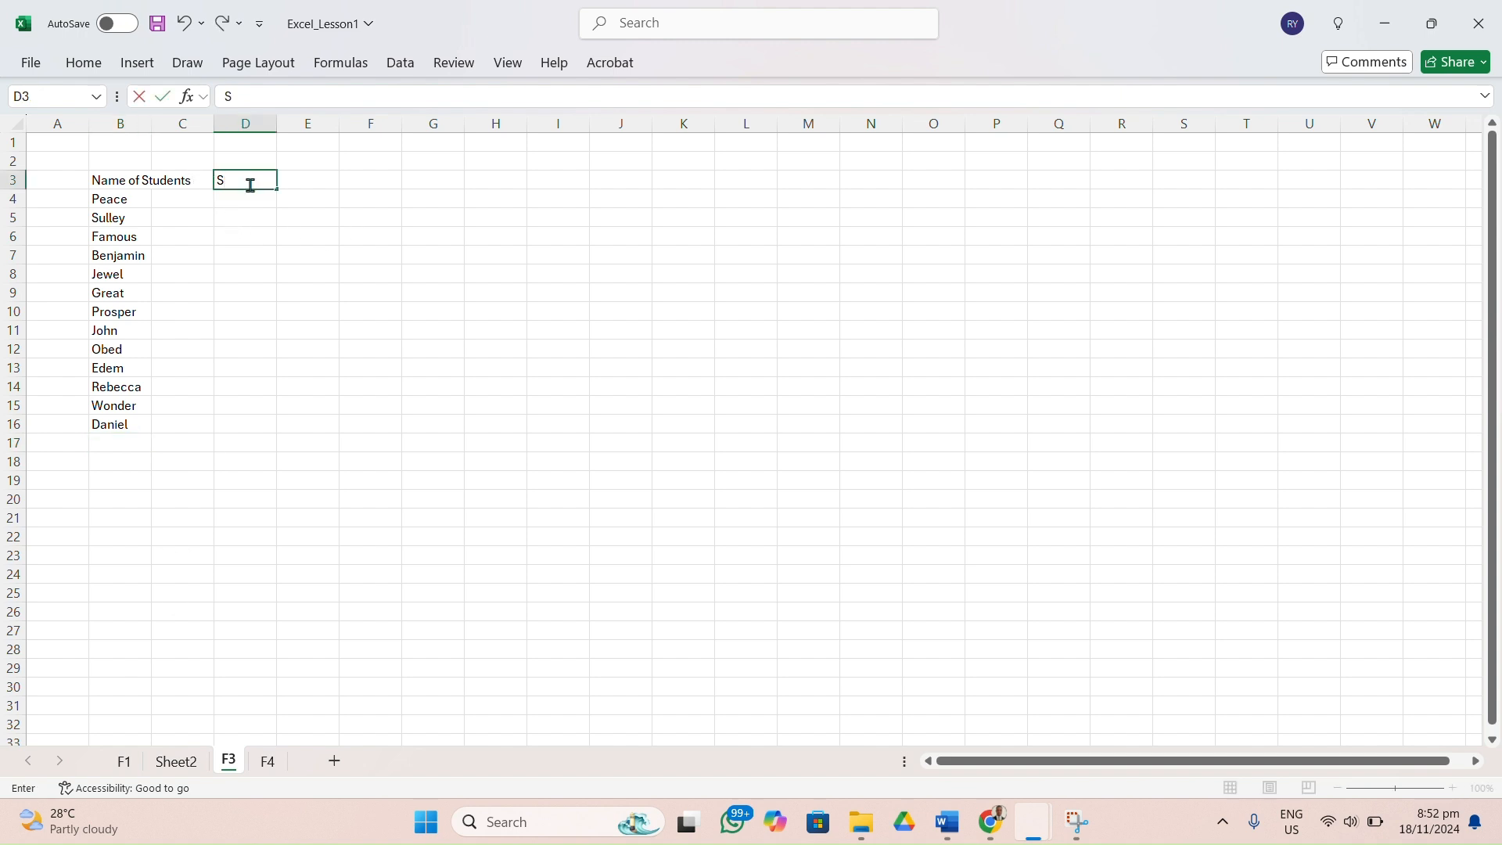
{"action": "key", "text": "BackSpace"}
{"action": "type", "text": "Class_Text"}
{"action": "key", "text": "BackSpace"}
{"action": "key", "text": "BackSpace"}
{"action": "type", "text": "st"}
{"action": "key", "text": "Return"}
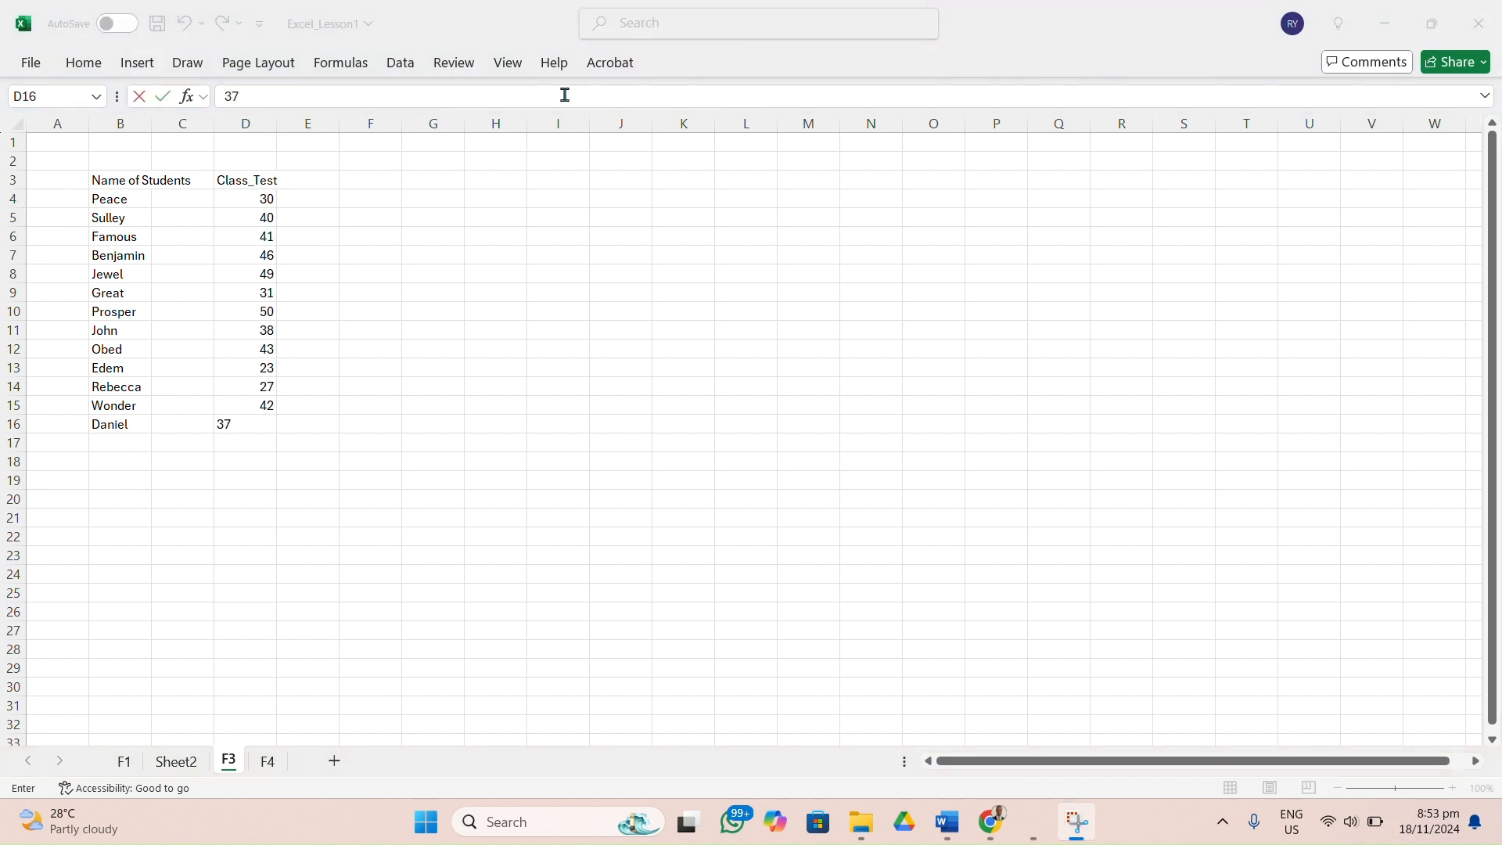
Finish entering 37 as the last student's score in cell D16.
{"action": "left_click", "coordinate": [415, 188]}
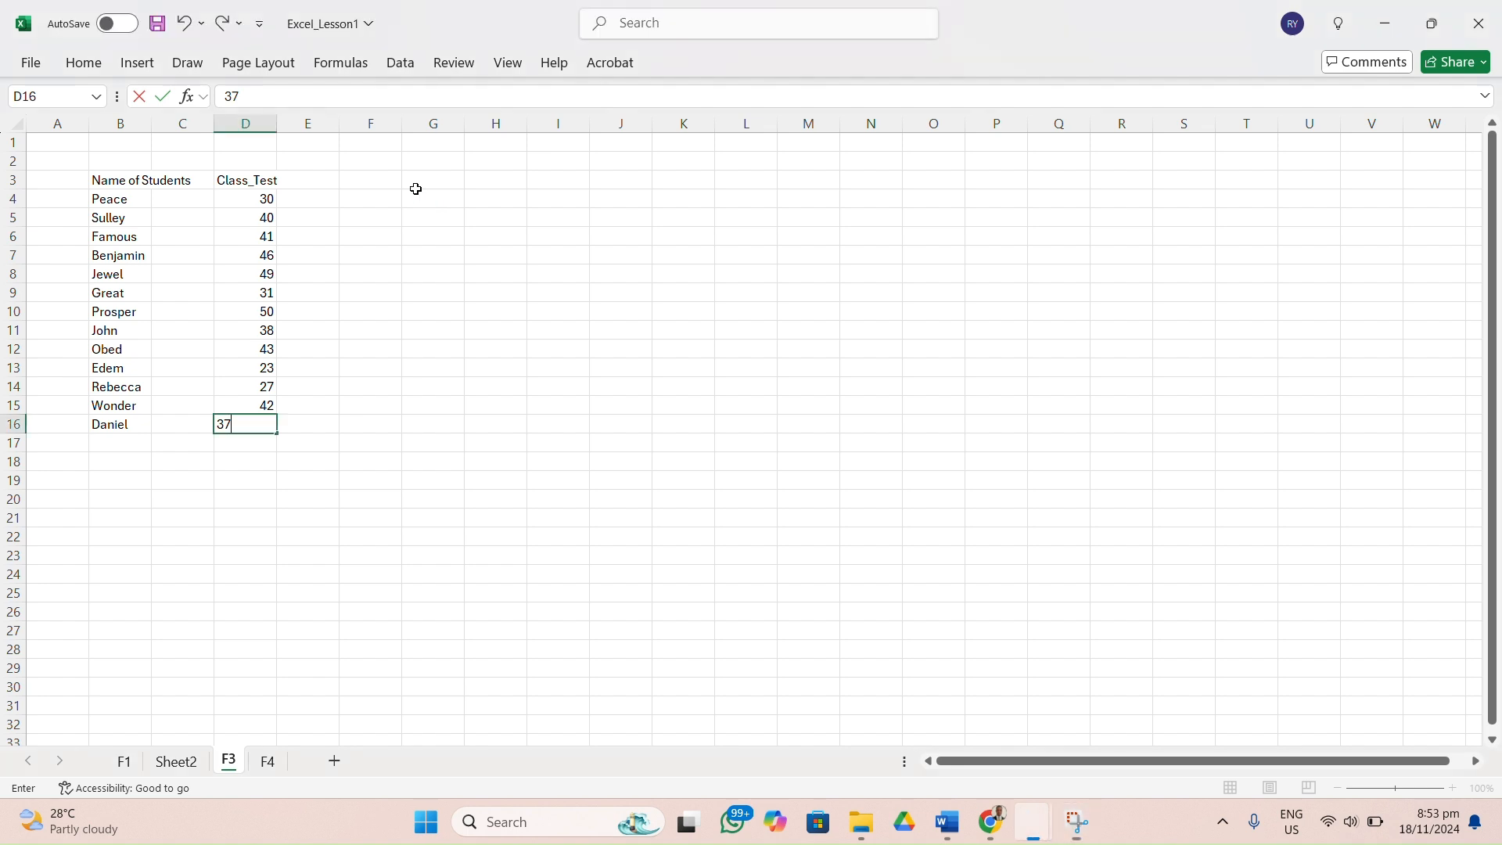
{"action": "left_click", "coordinate": [335, 402]}
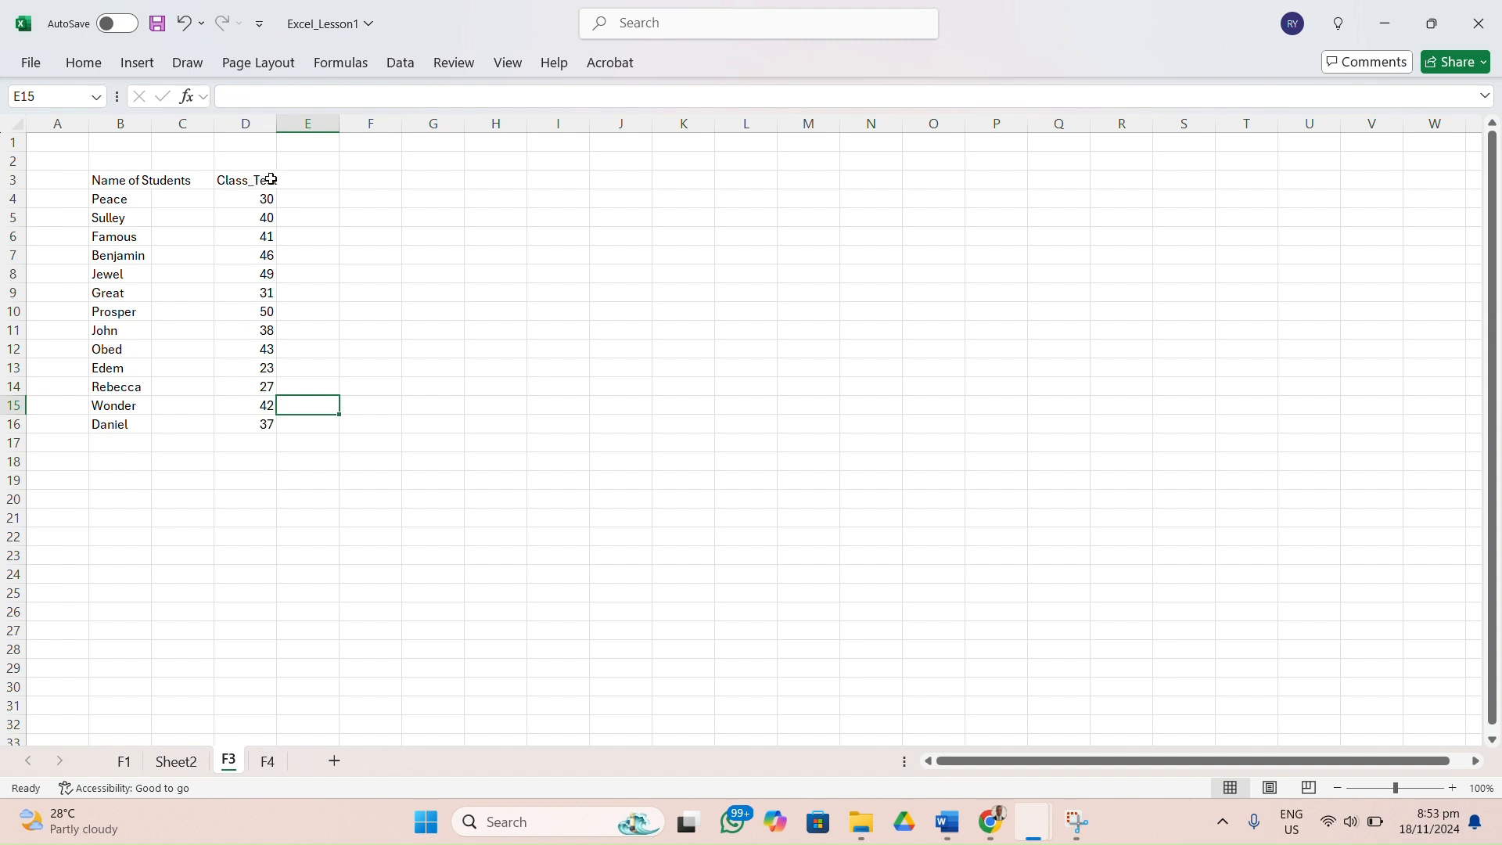
Change the heading in cell D3 to Class_Test1.
{"action": "left_click", "coordinate": [311, 179]}
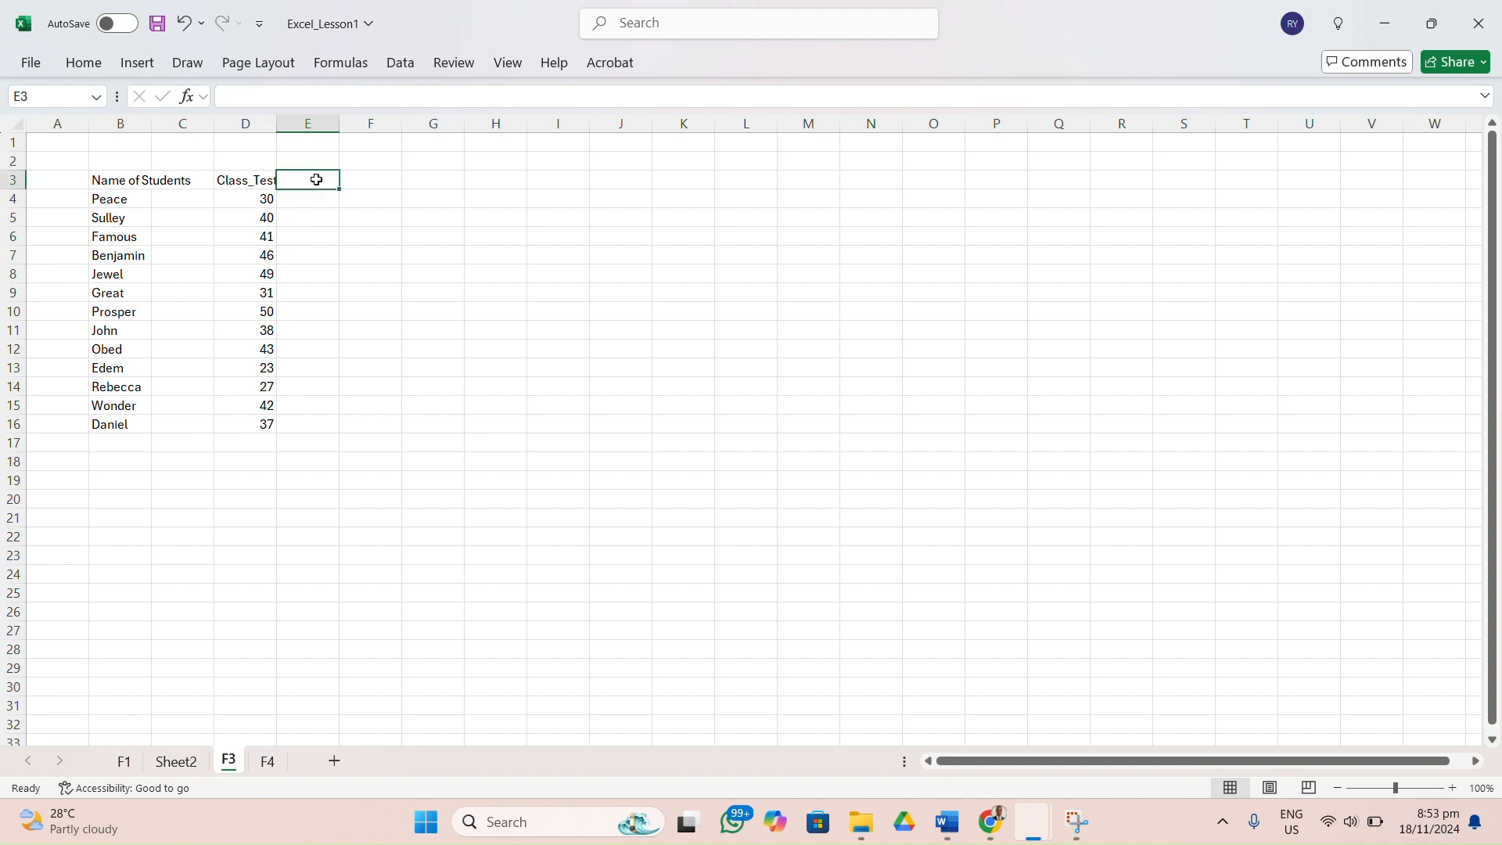
{"action": "left_click", "coordinate": [252, 181]}
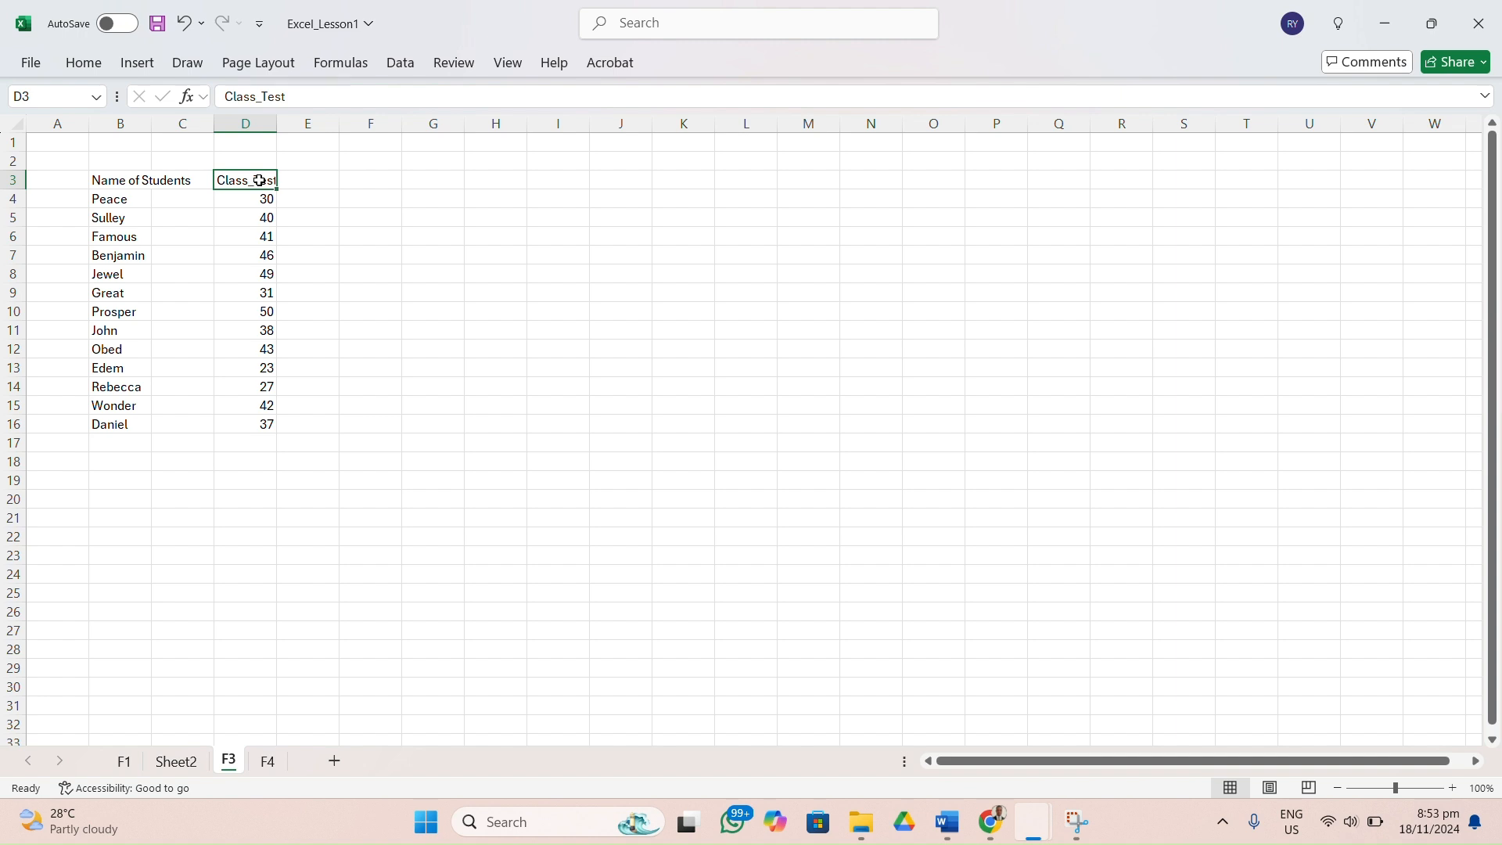
{"action": "type", "text": "t1"}
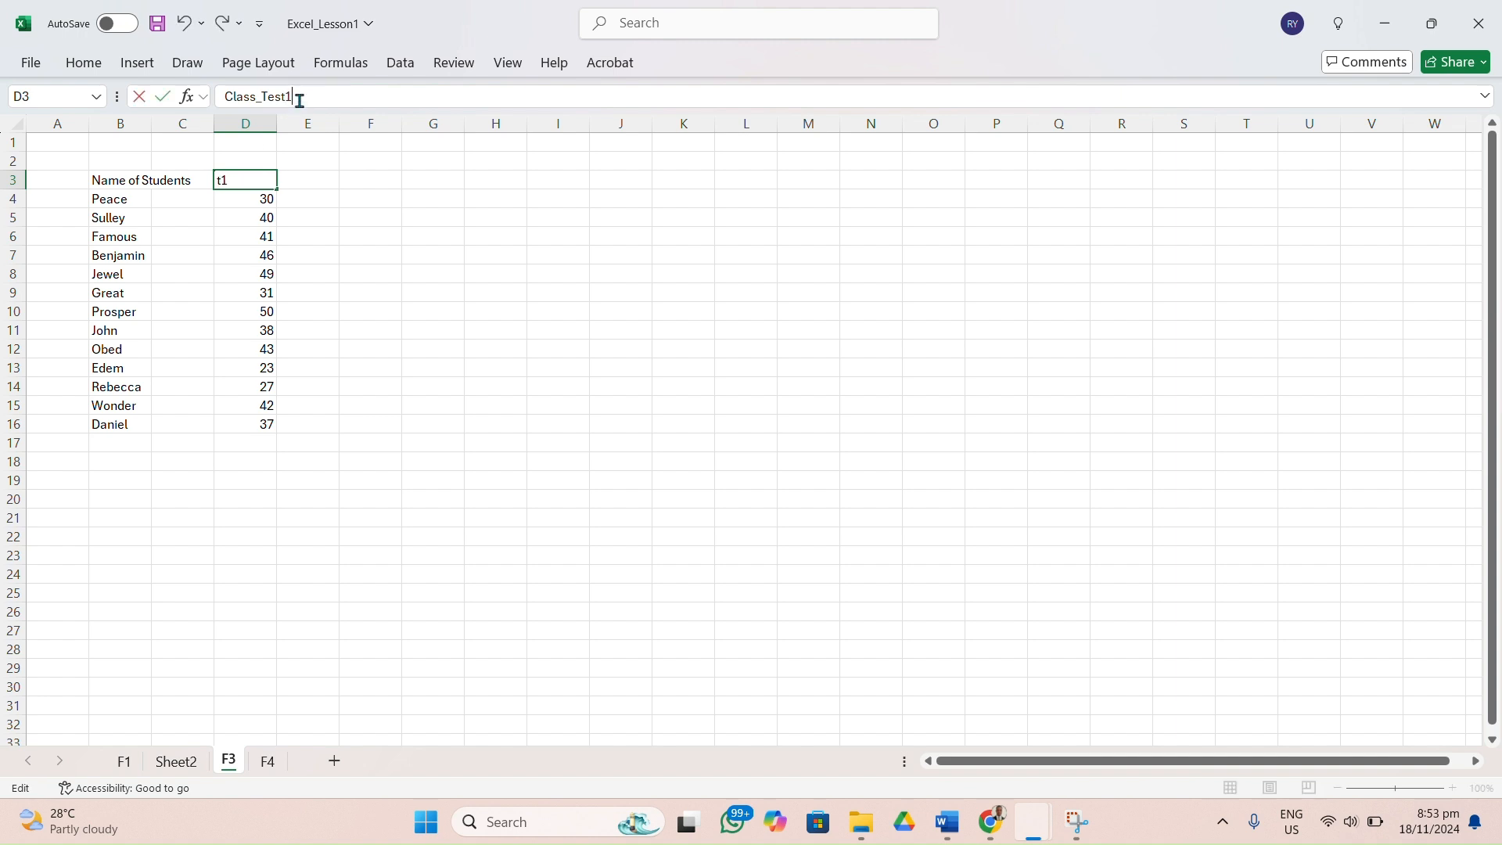
{"action": "key", "text": "Return"}
Fill the Class_Test1 heading from D3 across to H3 as a series ending at Class_Test5.
{"action": "left_click", "coordinate": [258, 181]}
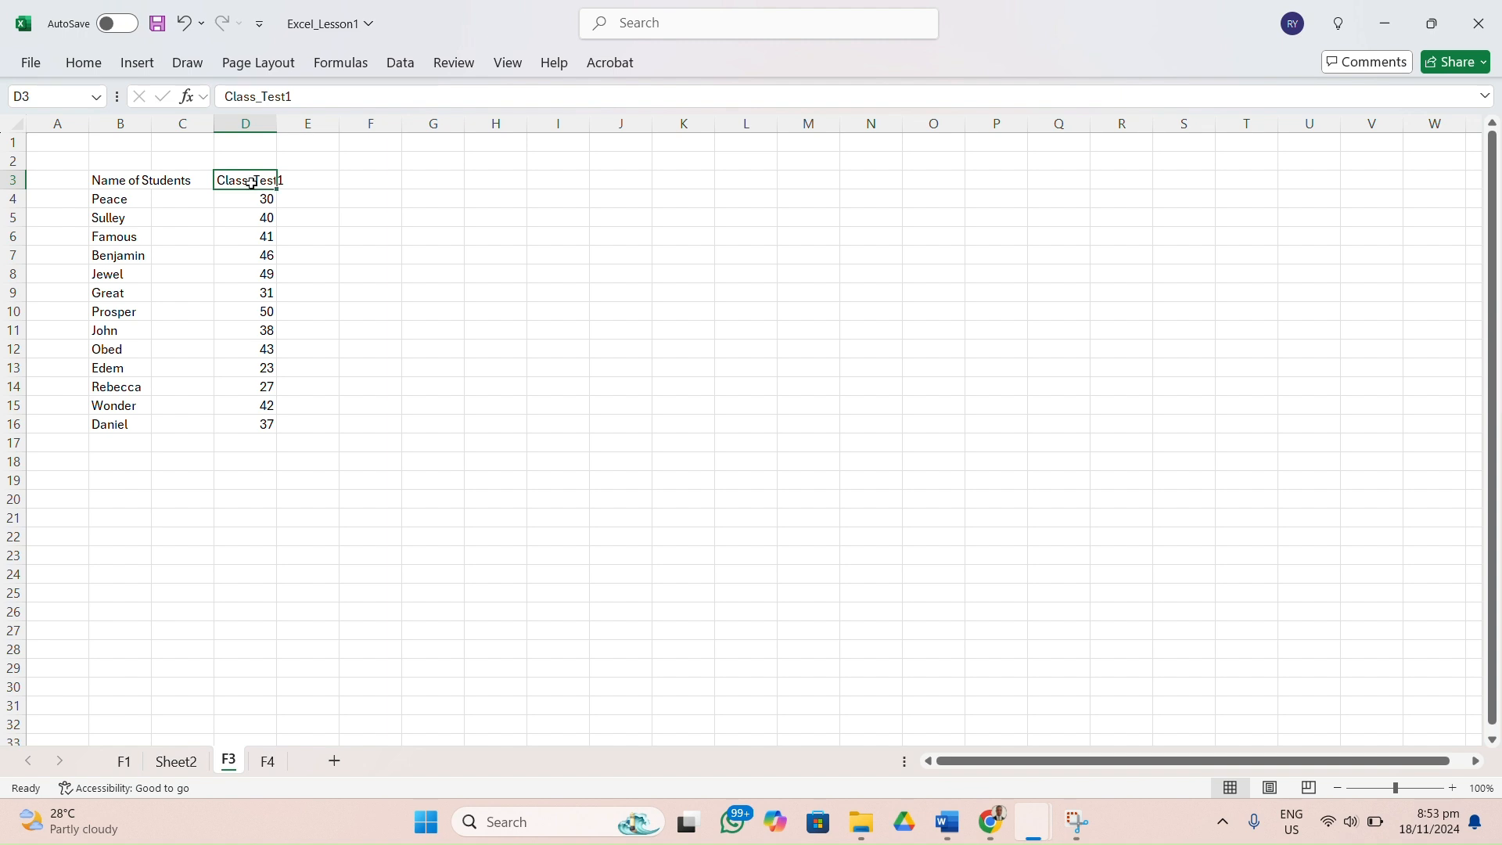
{"action": "left_click_drag", "start_coordinate": [273, 193], "coordinate": [505, 187]}
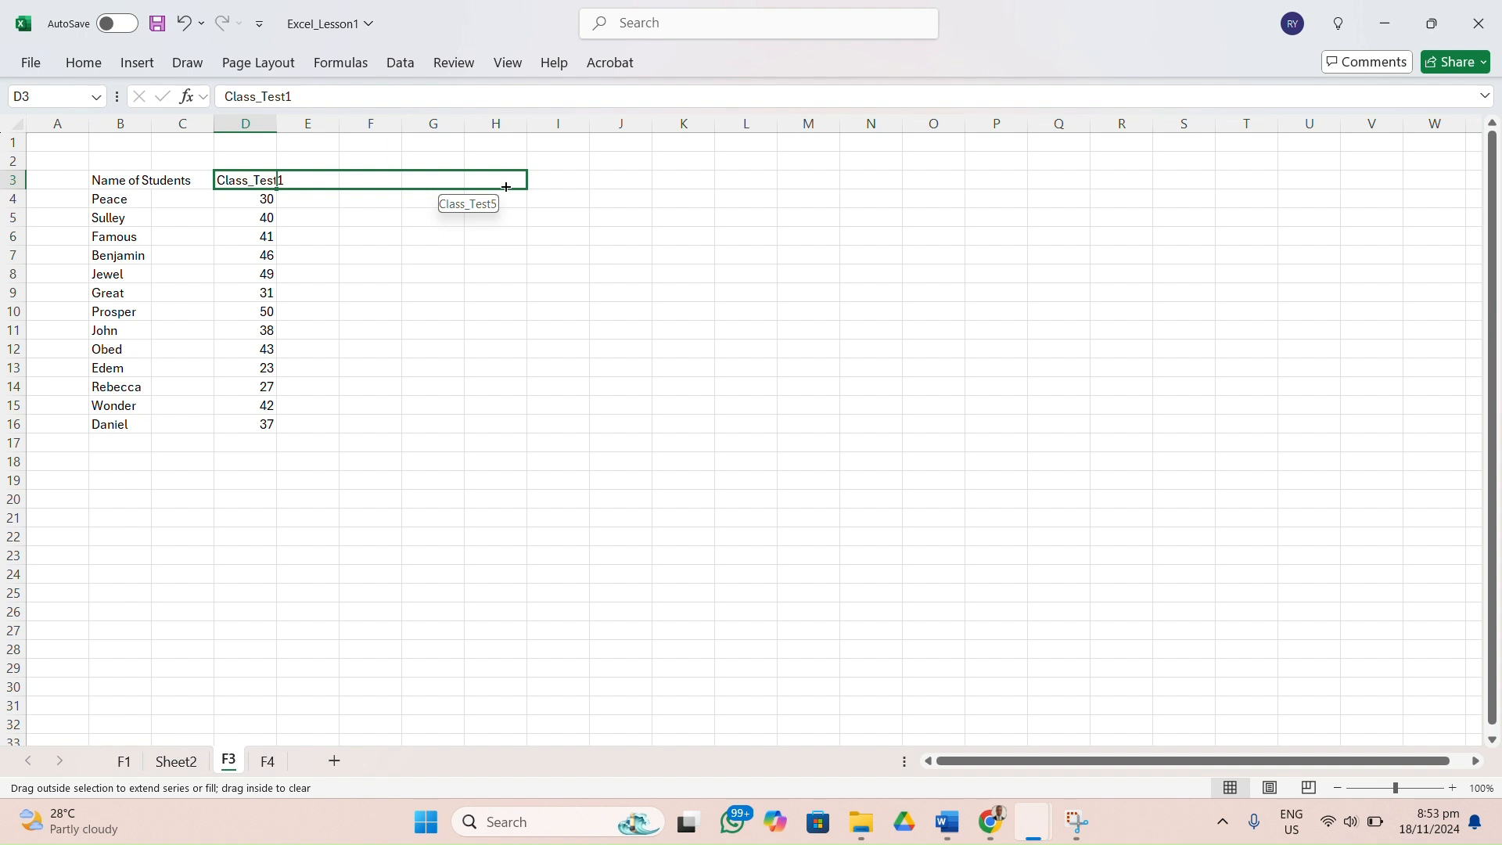
{"action": "left_click_drag", "start_coordinate": [506, 187], "coordinate": [507, 188]}
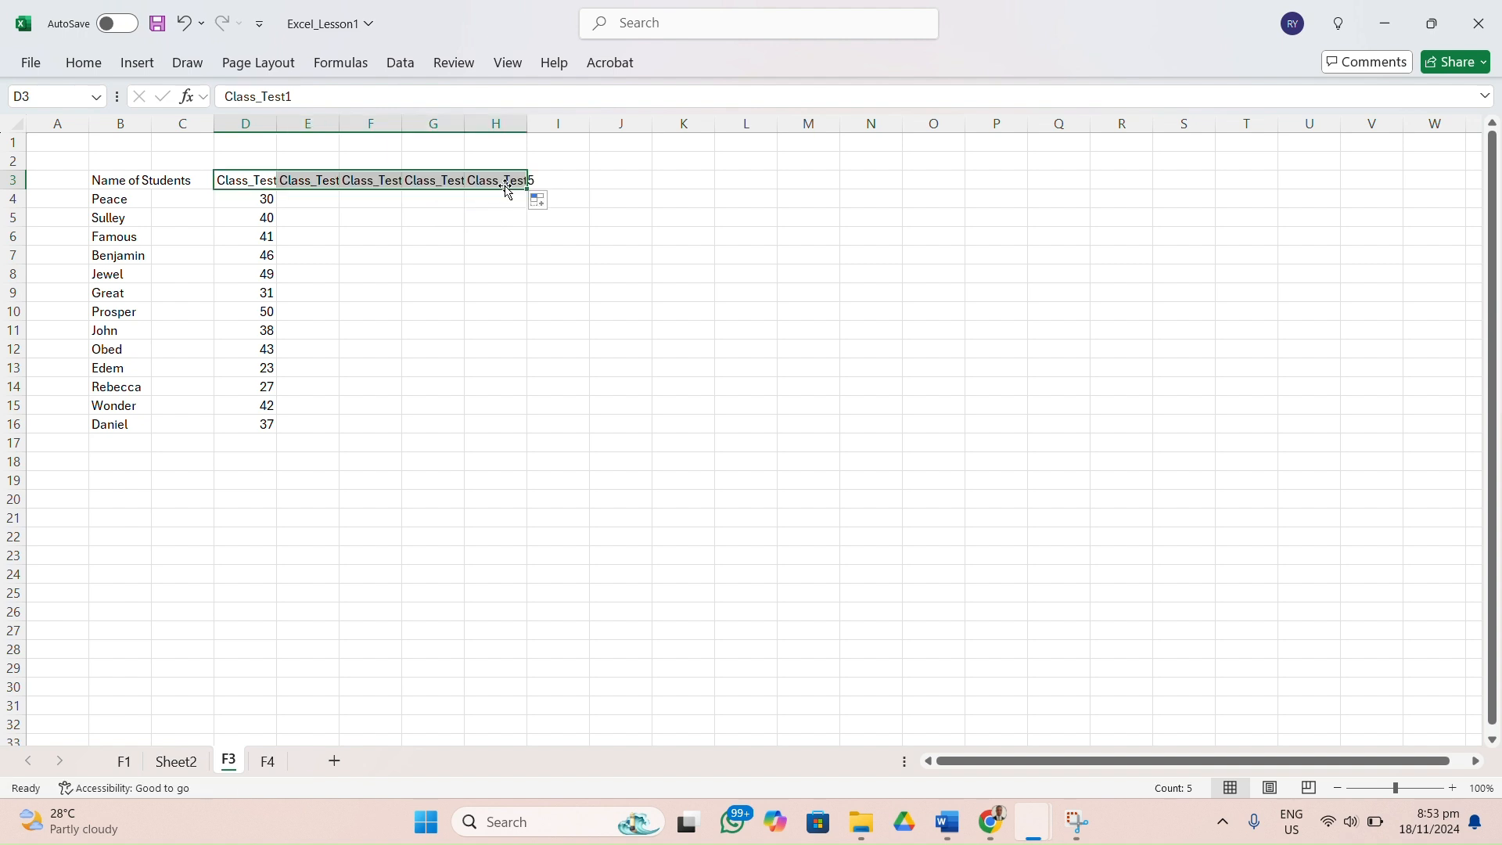
{"action": "left_click", "coordinate": [381, 257]}
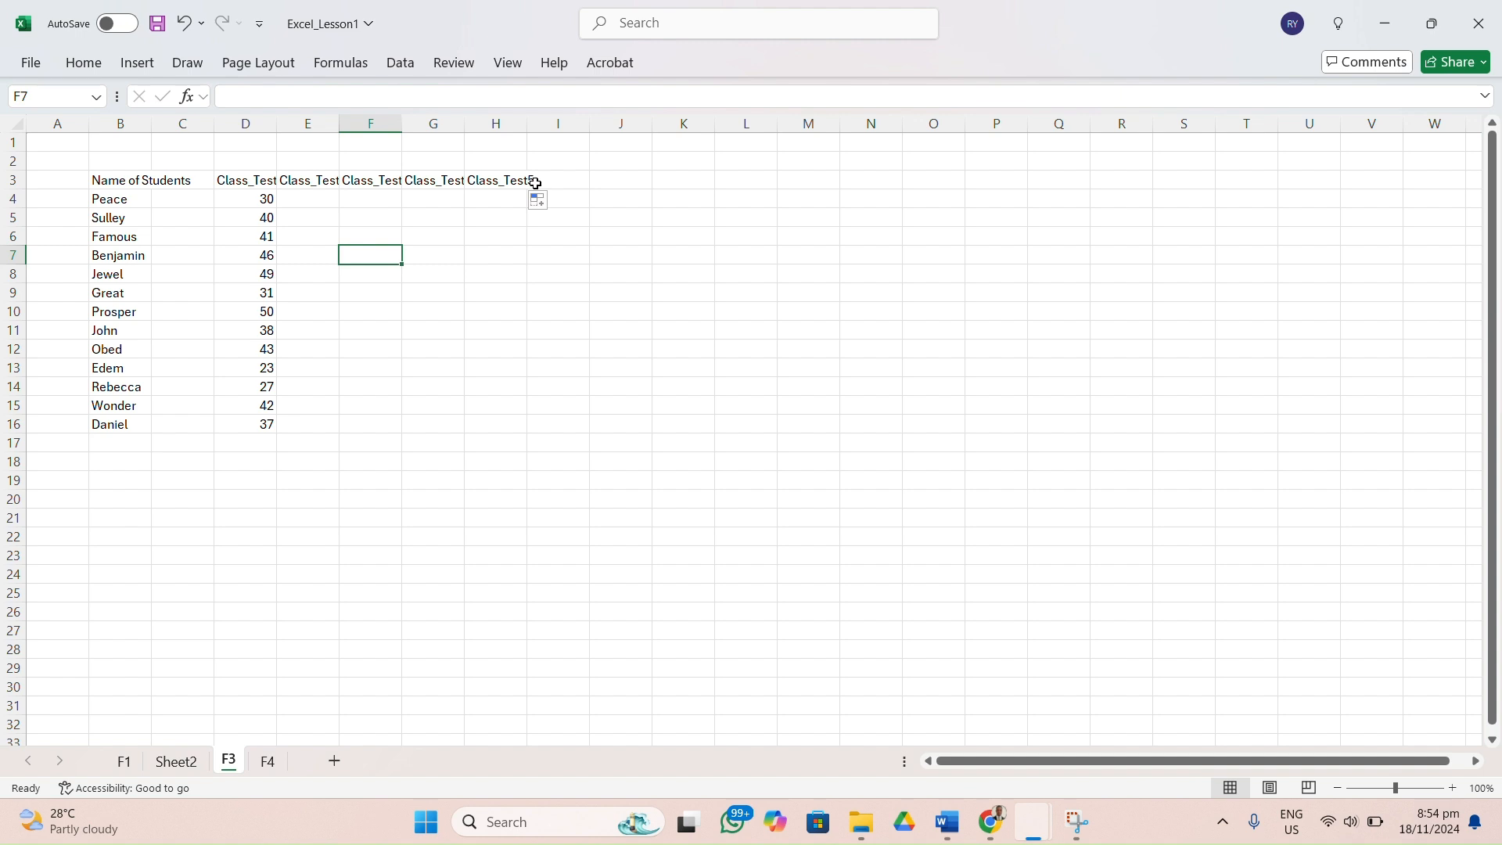
Undo the series fill of the class test headings in row 3, and redo it.
{"action": "left_click", "coordinate": [222, 125]}
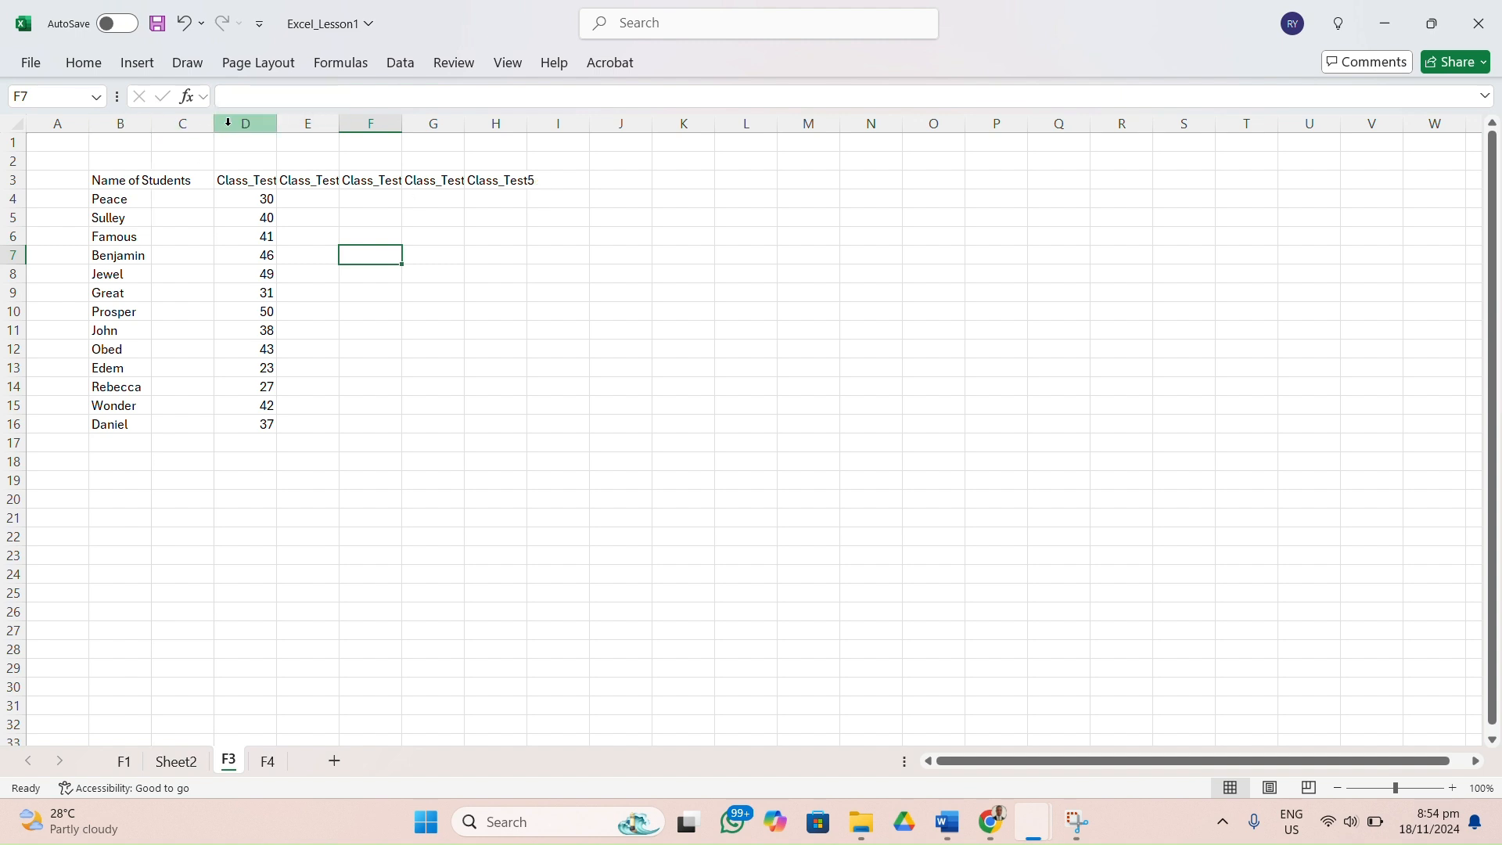
{"action": "left_click", "coordinate": [234, 123]}
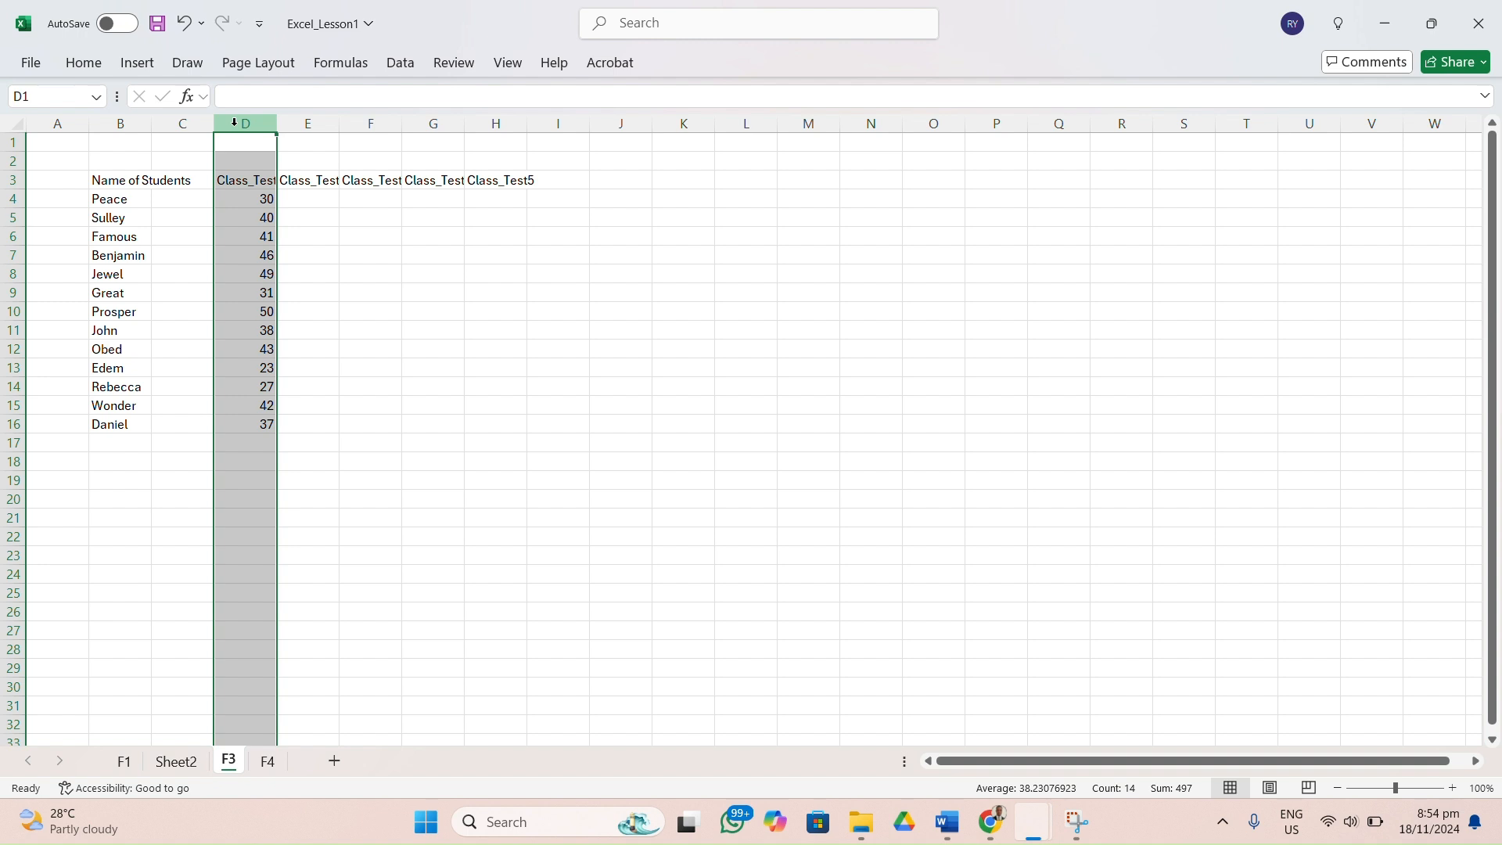
{"action": "key", "text": "ctrl+Right"}
{"action": "key", "text": "ctrl+z"}
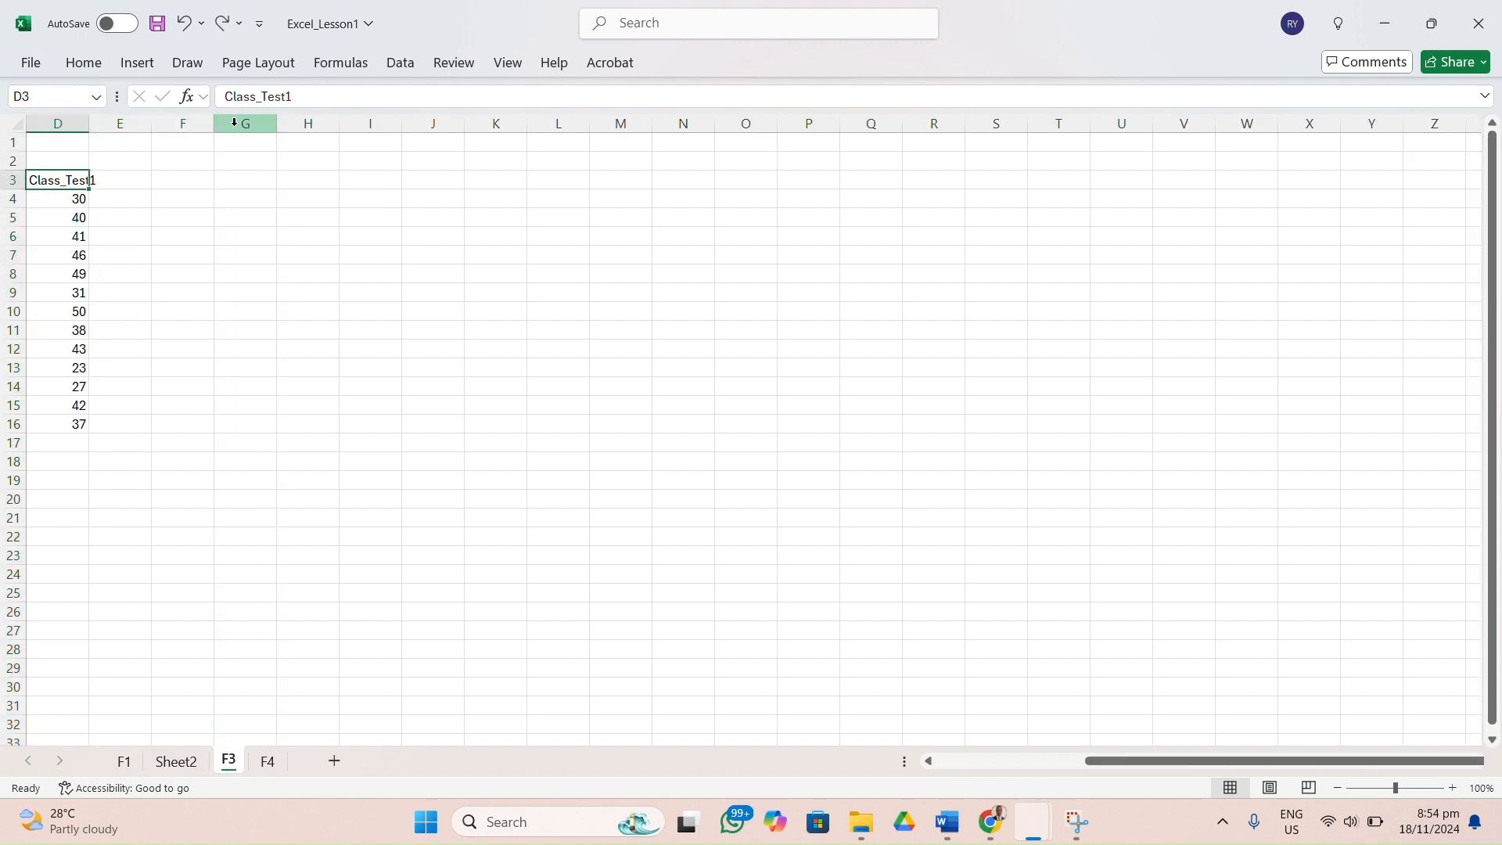
{"action": "left_click", "coordinate": [258, 290]}
{"action": "scroll", "coordinate": [258, 290], "scroll_direction": "left", "scroll_amount": 3}
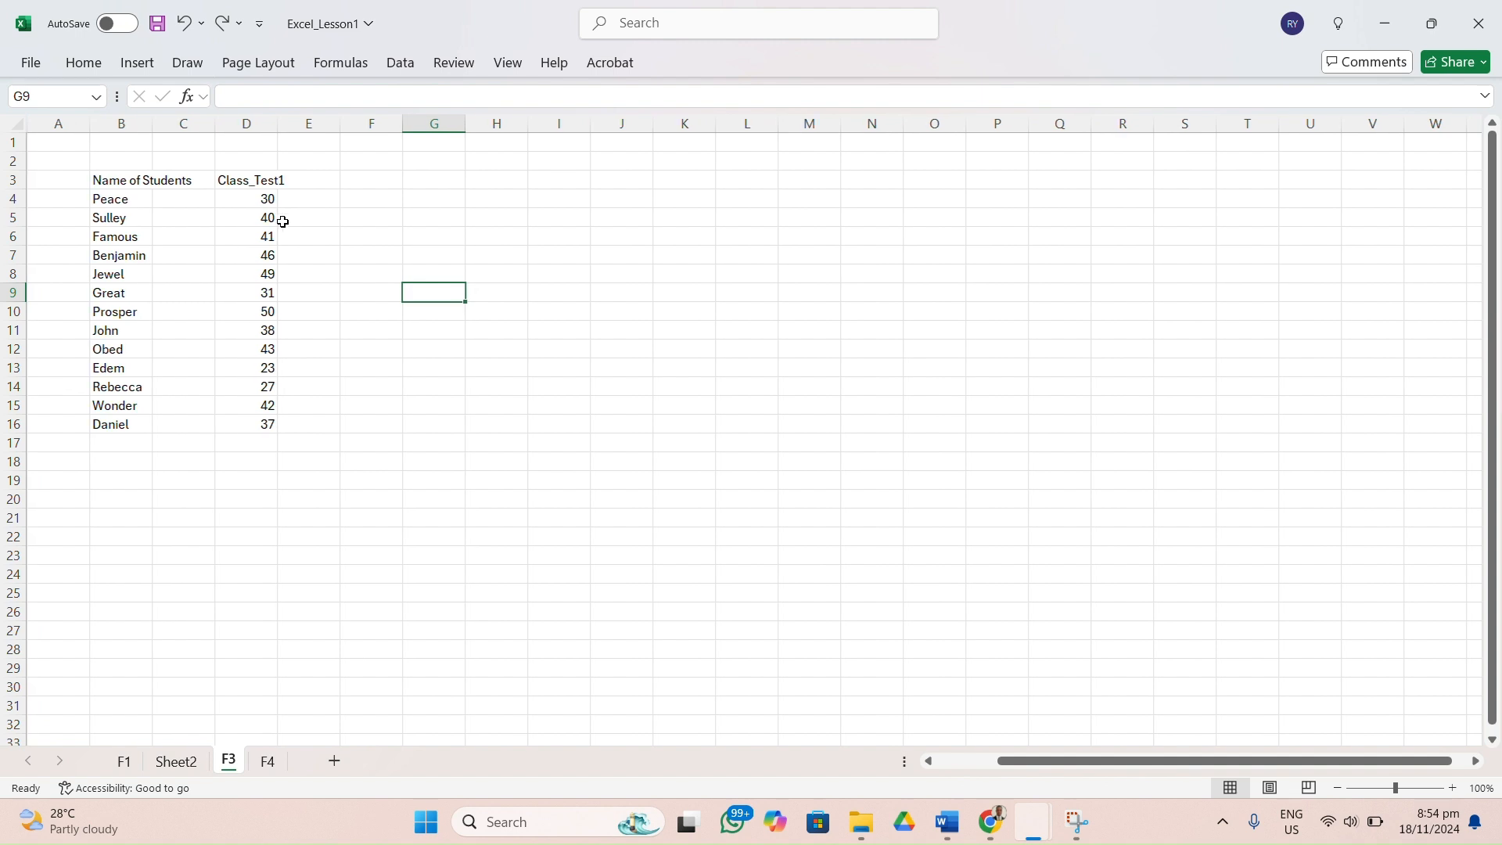
{"action": "key", "text": "ctrl+y"}
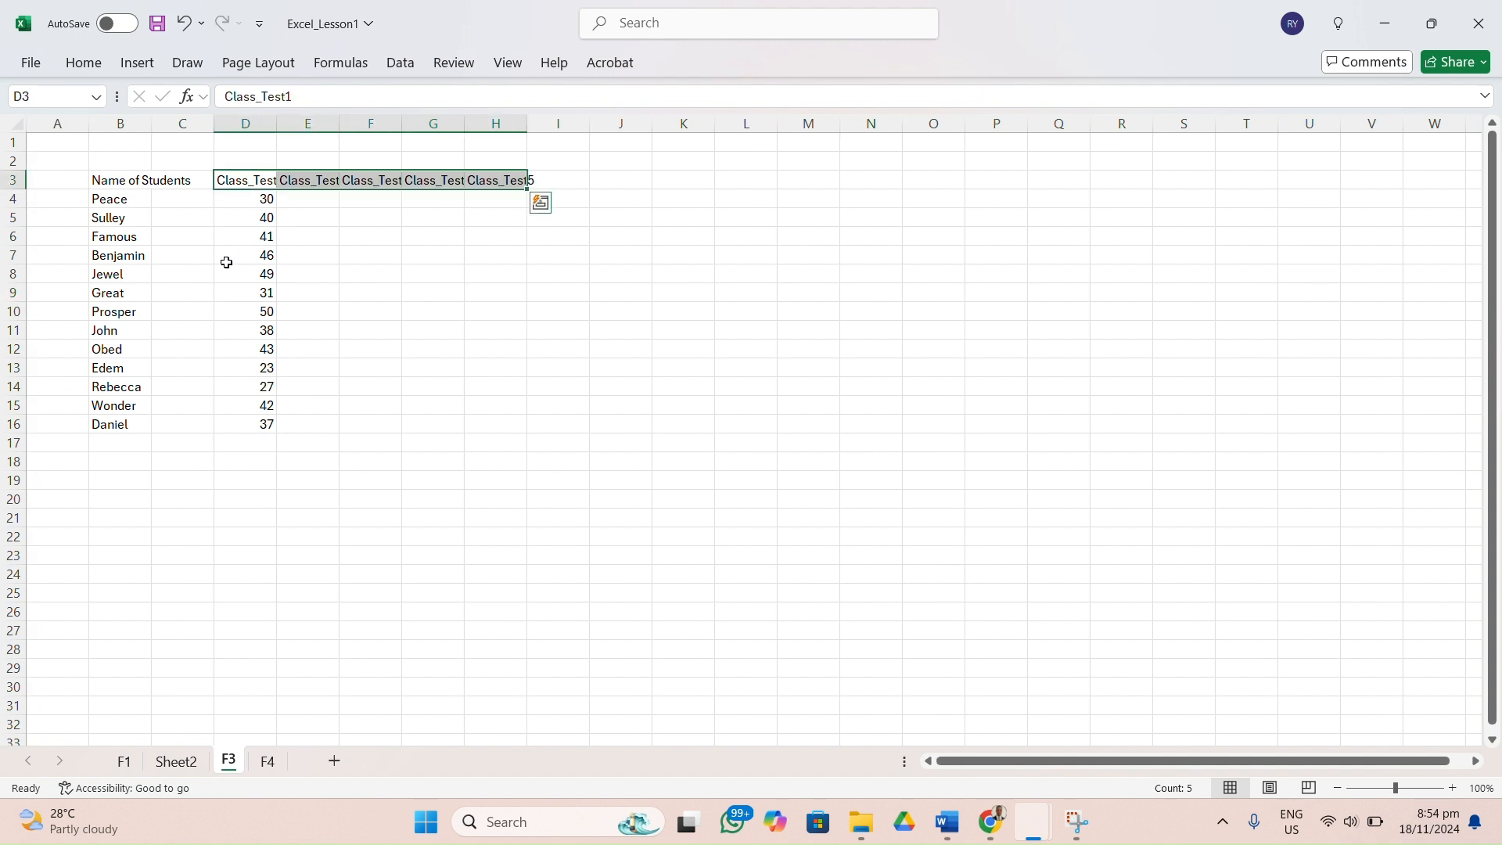
Widen columns D and E so that their Class_Test headings fit.
{"action": "left_click", "coordinate": [205, 292]}
{"action": "left_click", "coordinate": [244, 117]}
{"action": "left_click_drag", "start_coordinate": [276, 123], "coordinate": [443, 123]}
{"action": "left_click", "coordinate": [325, 123]}
{"action": "left_click", "coordinate": [444, 123]}
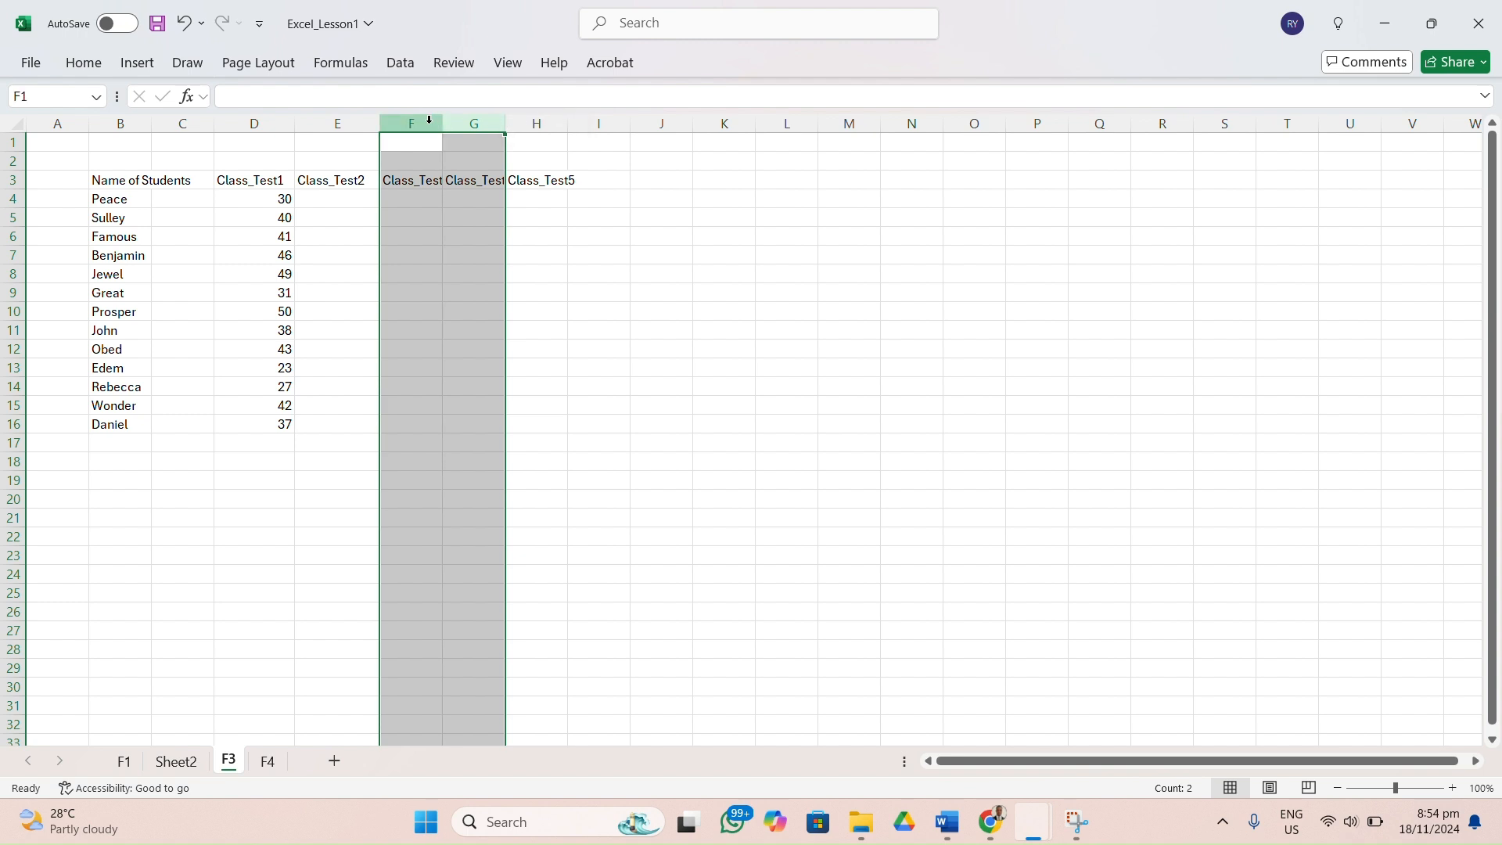
Widen columns F and G to fit their headings, and stretch column H before narrowing it to less than its heading's width.
{"action": "left_click", "coordinate": [432, 123]}
{"action": "left_click_drag", "start_coordinate": [442, 123], "coordinate": [963, 123]}
{"action": "left_click", "coordinate": [488, 124]}
{"action": "left_click", "coordinate": [560, 123]}
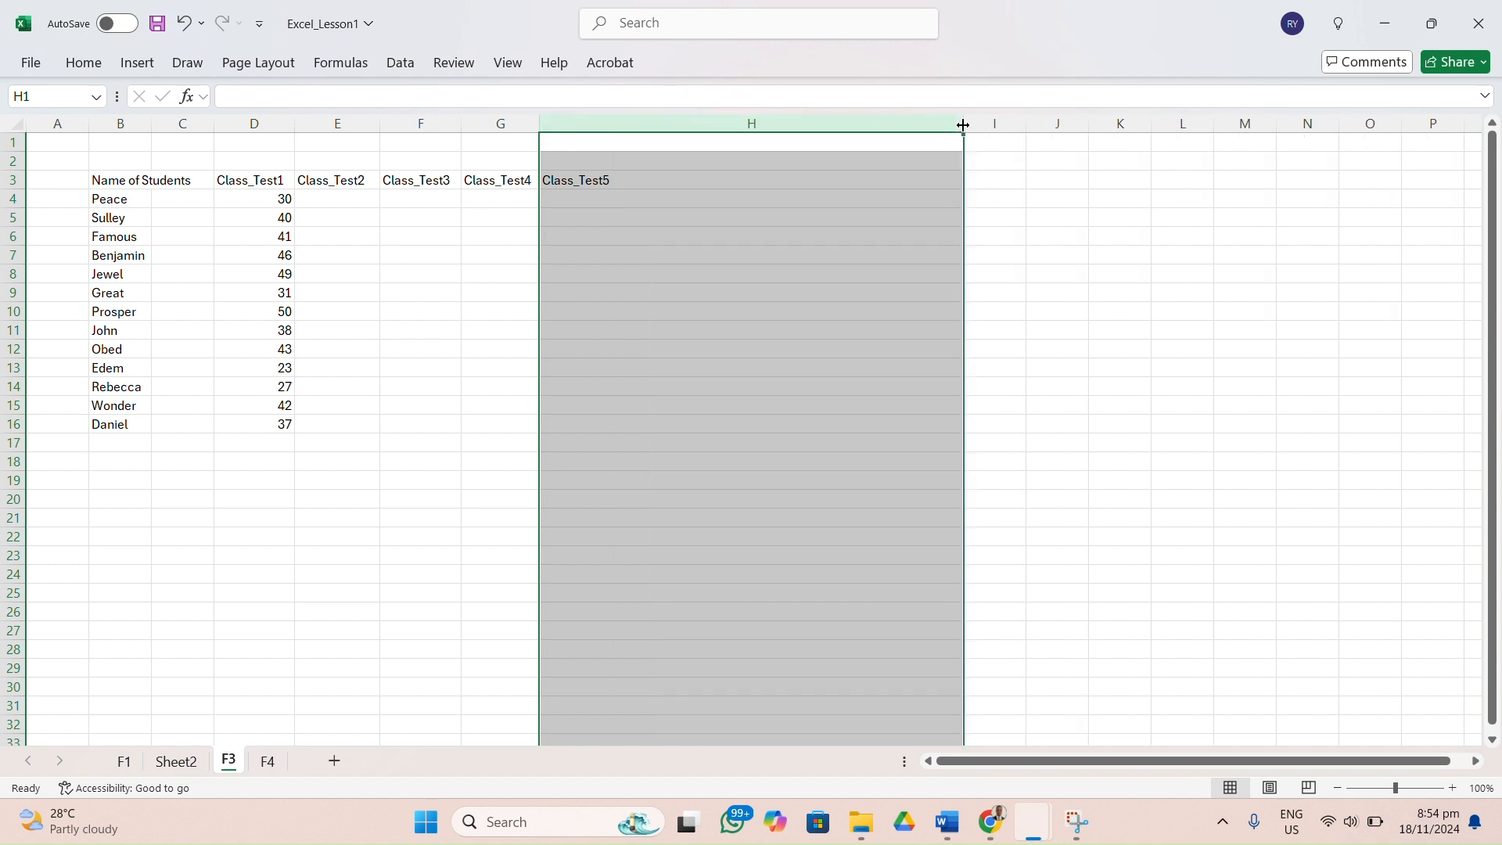
{"action": "left_click", "coordinate": [821, 183]}
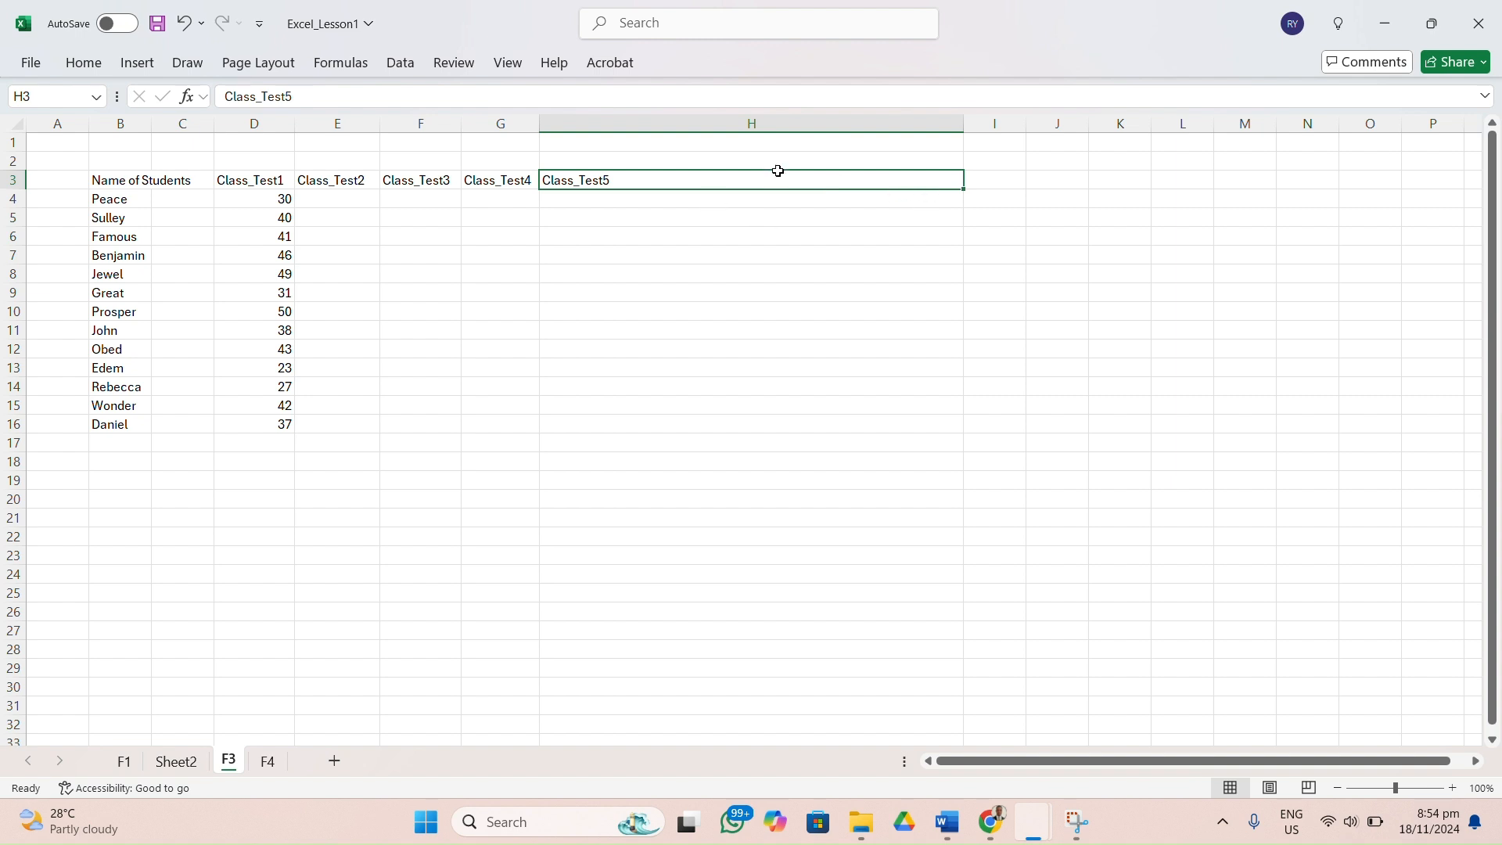
{"action": "left_click_drag", "start_coordinate": [962, 119], "coordinate": [590, 129]}
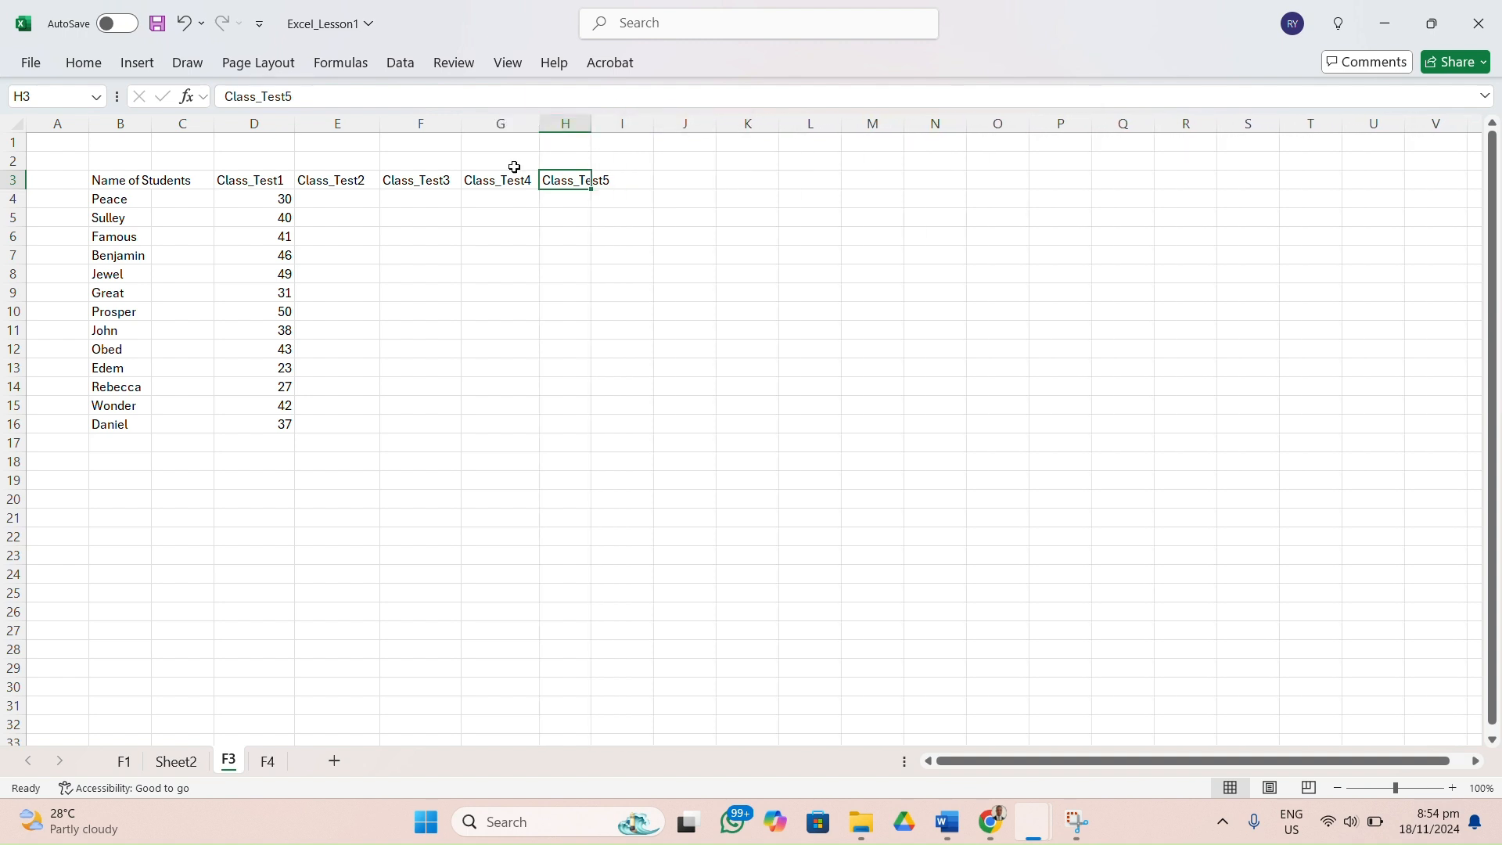
Undo all the width changes made to columns D through H.
{"action": "key", "text": "ctrl+z"}
{"action": "key", "text": "ctrl+z"}
{"action": "key", "text": "ctrl+z"}
{"action": "key", "text": "ctrl+z"}
{"action": "key", "text": "ctrl+z"}
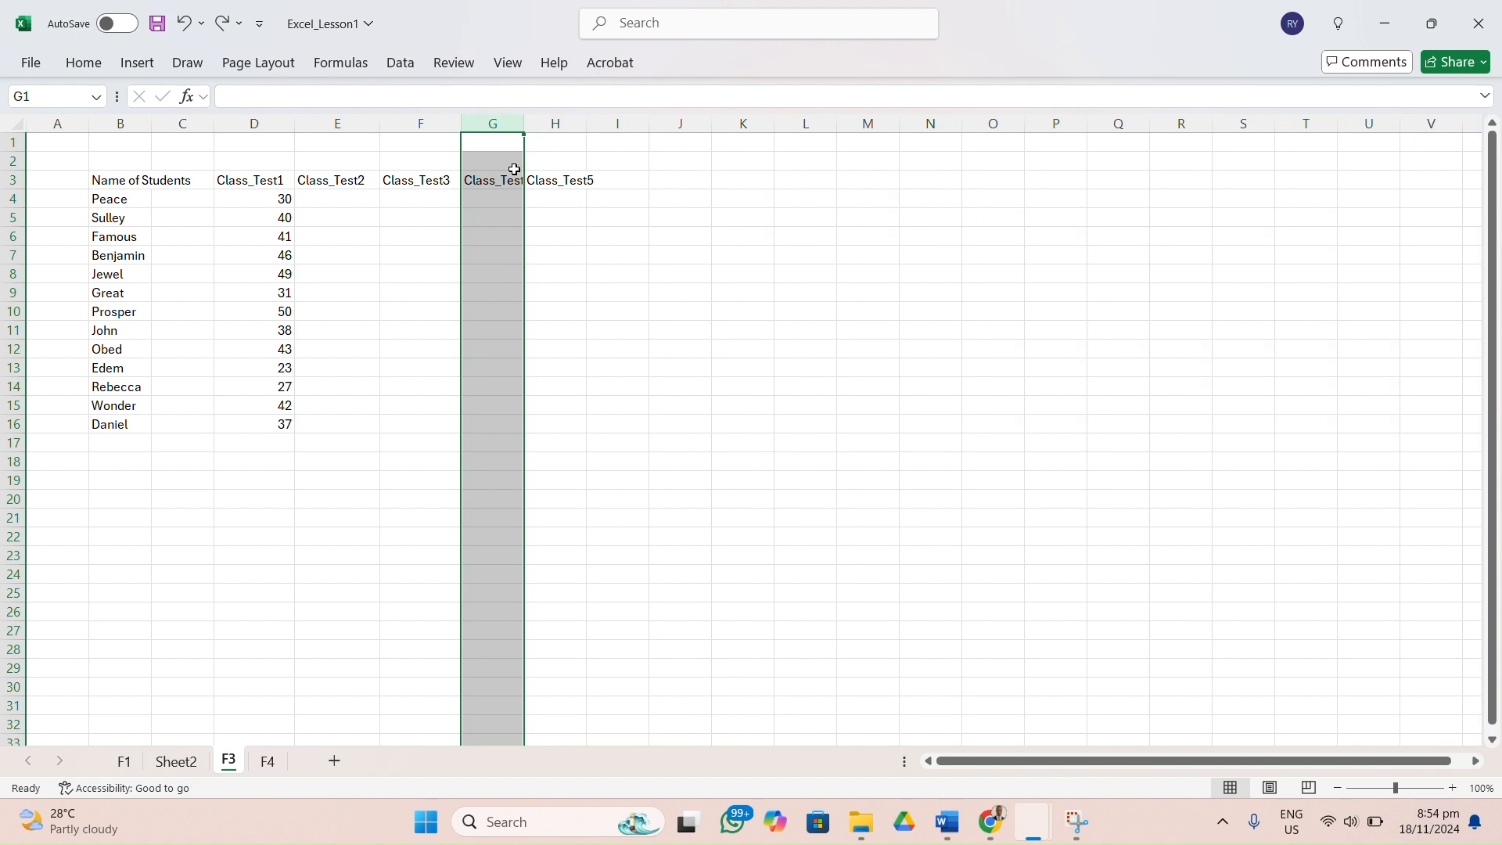
{"action": "key", "text": "ctrl+z"}
{"action": "key", "text": "ctrl+z"}
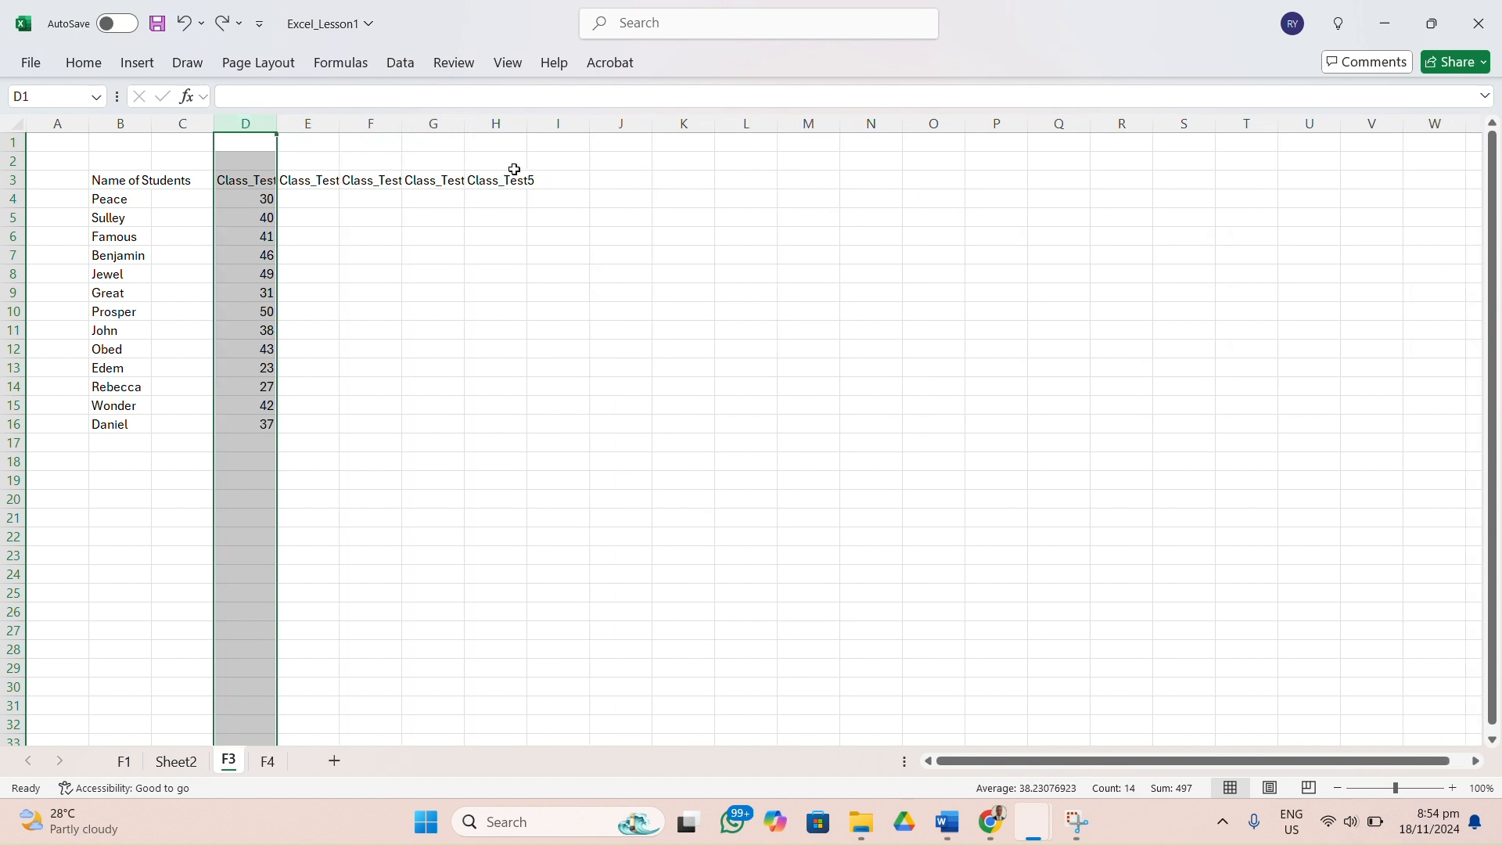
Wrap the text of the five class test headings in cells D3 to H3.
{"action": "left_click", "coordinate": [481, 233]}
{"action": "left_click_drag", "start_coordinate": [260, 186], "coordinate": [490, 190]}
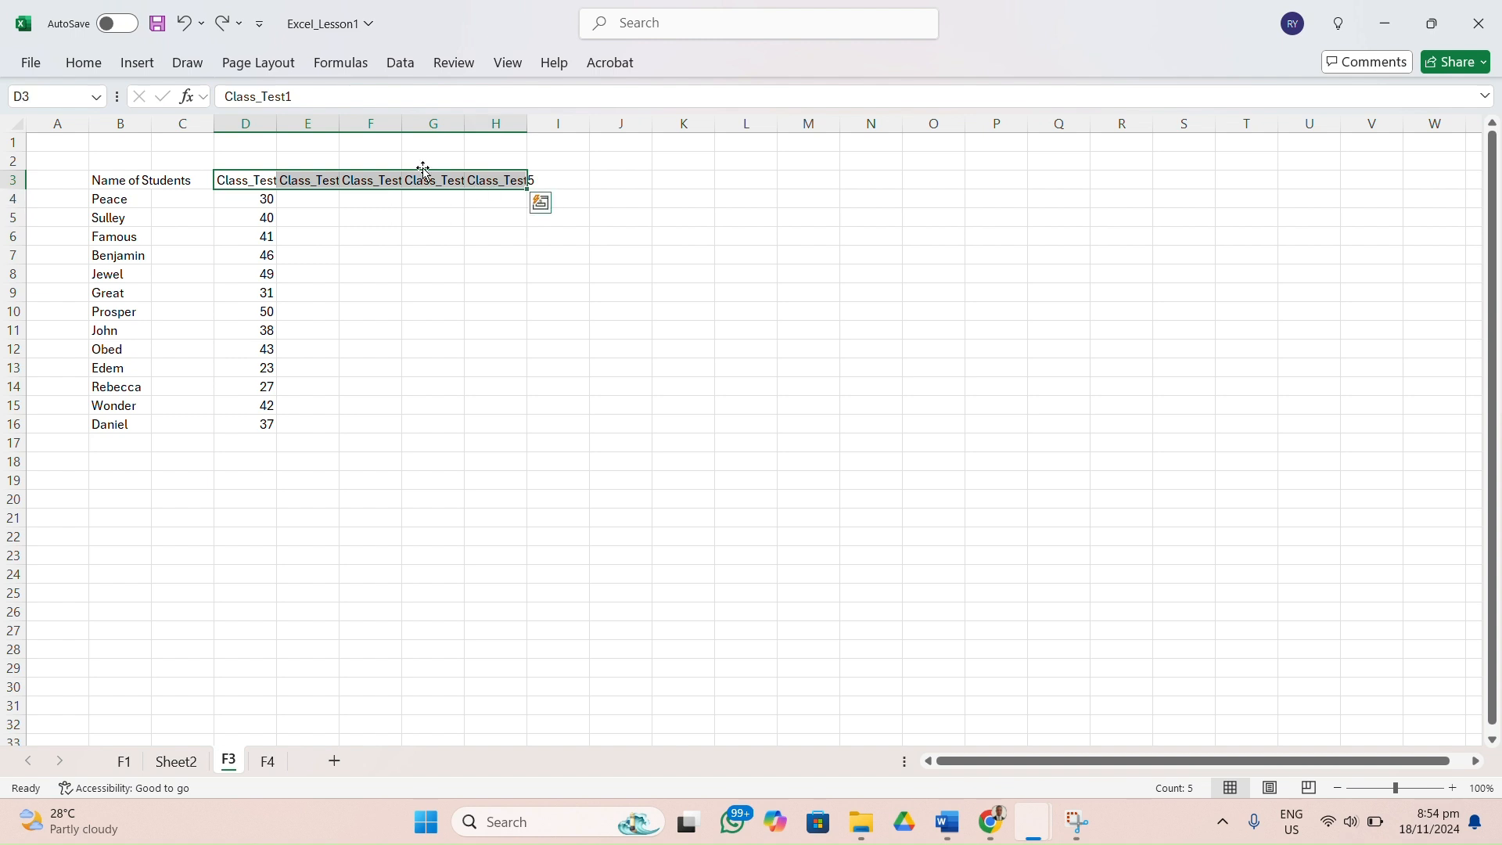
{"action": "left_click", "coordinate": [83, 66]}
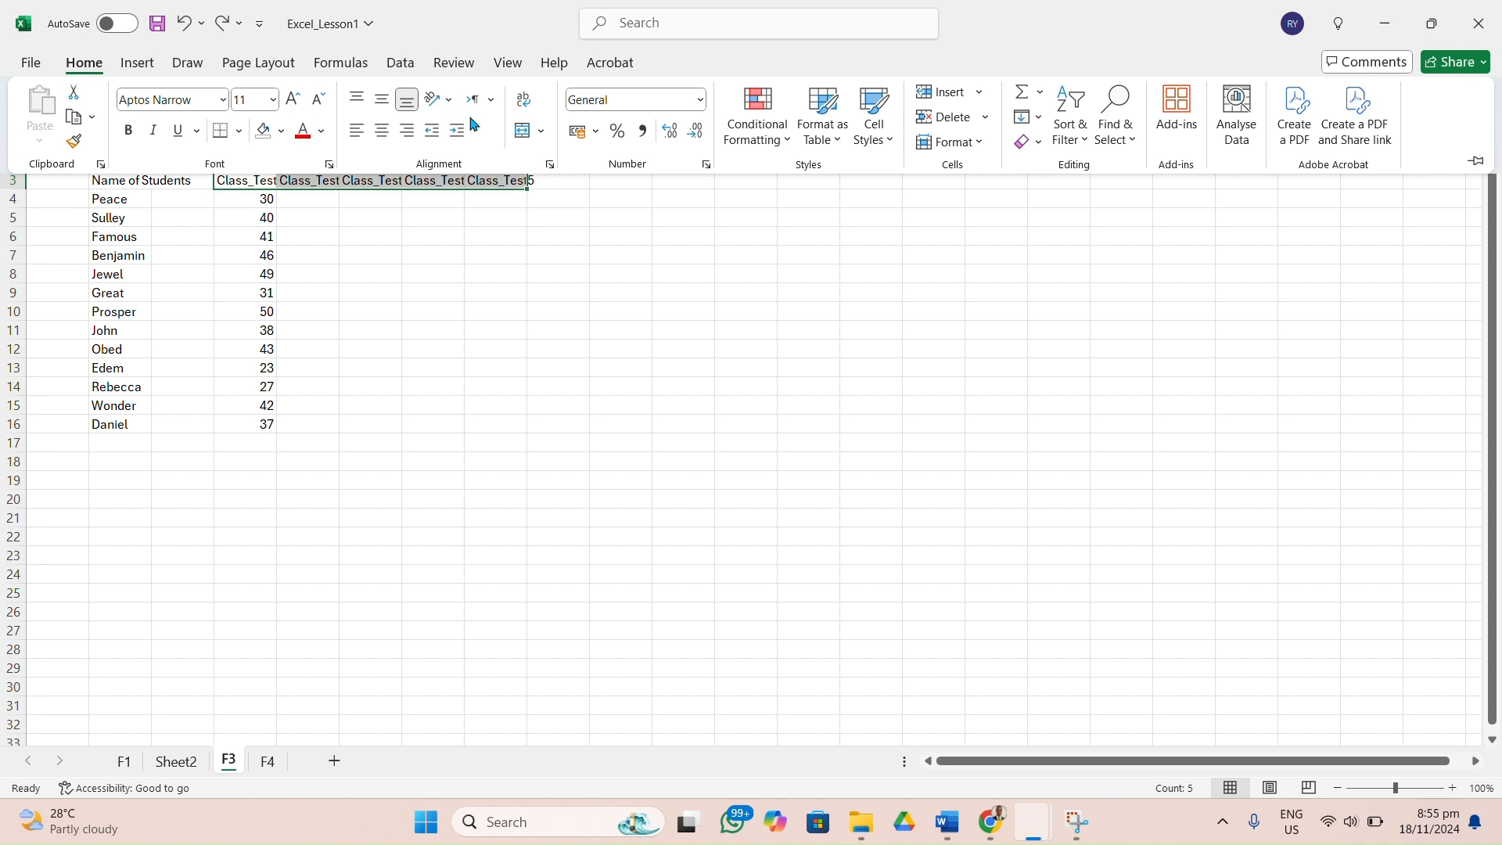
{"action": "left_click", "coordinate": [522, 107]}
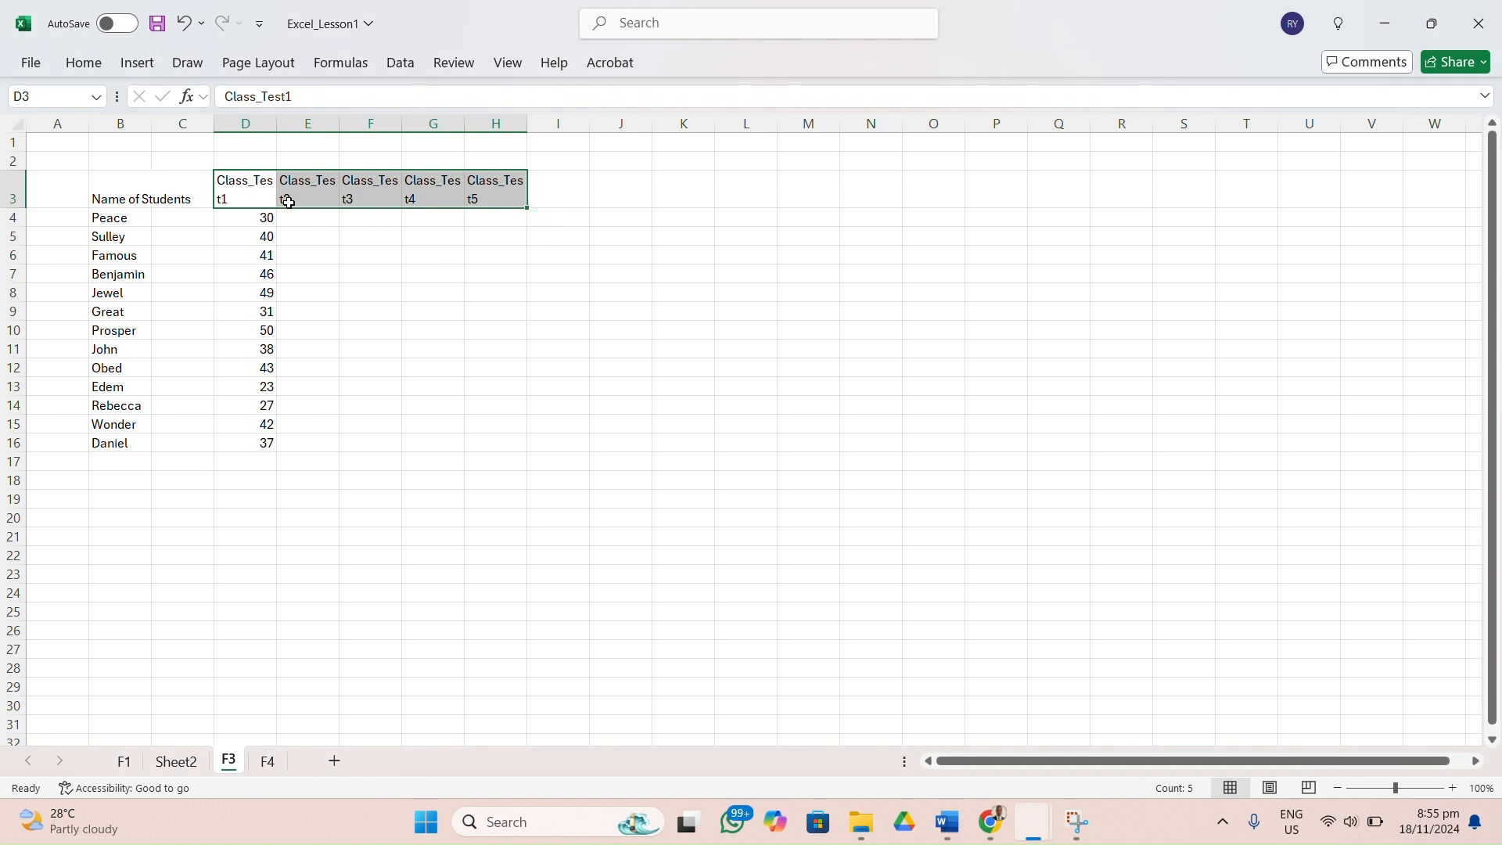
{"action": "left_click", "coordinate": [387, 298]}
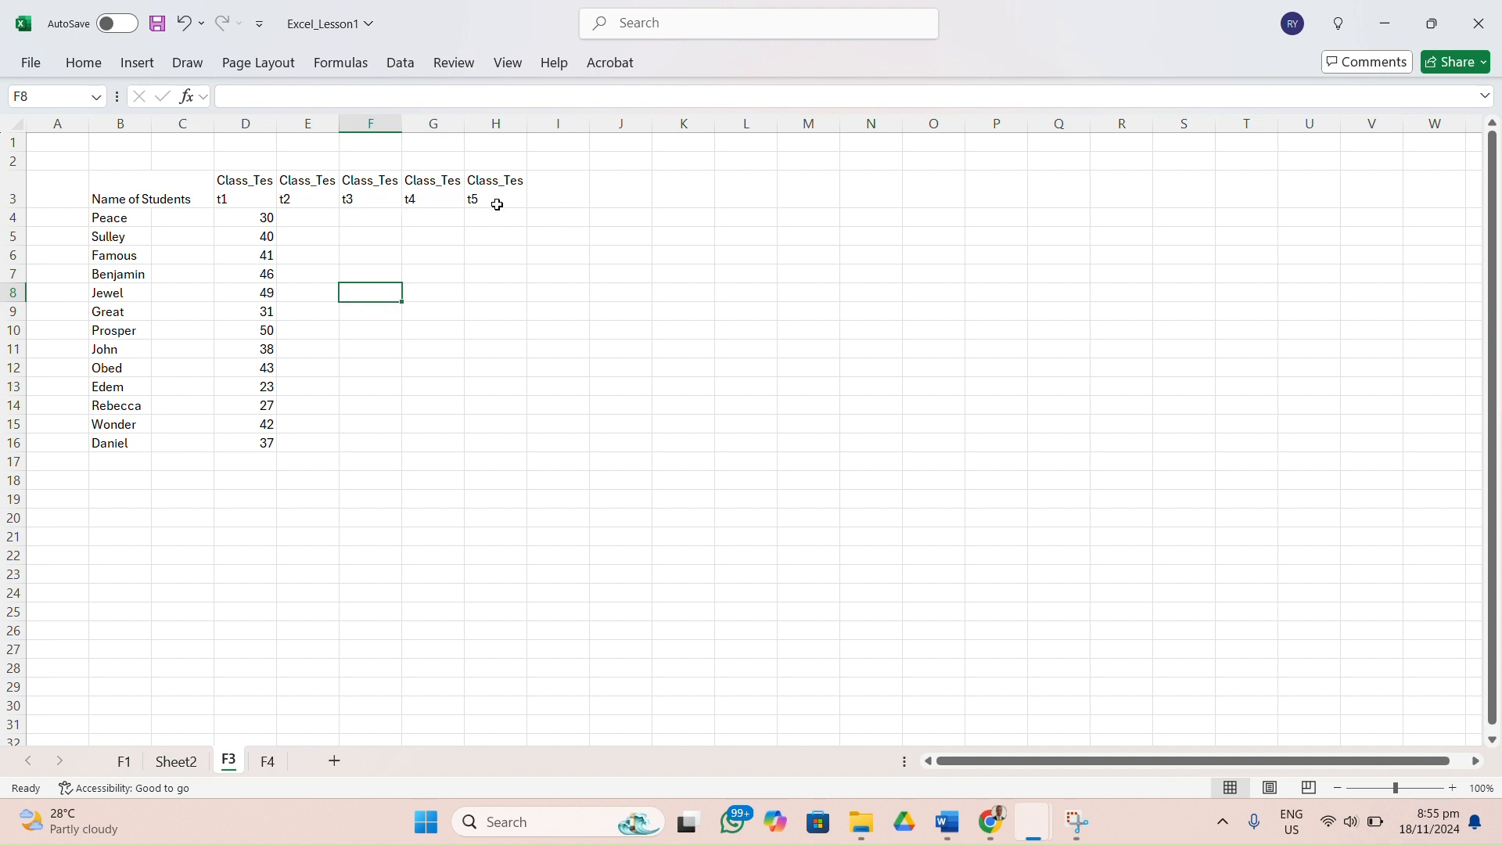
{"action": "left_click", "coordinate": [321, 214]}
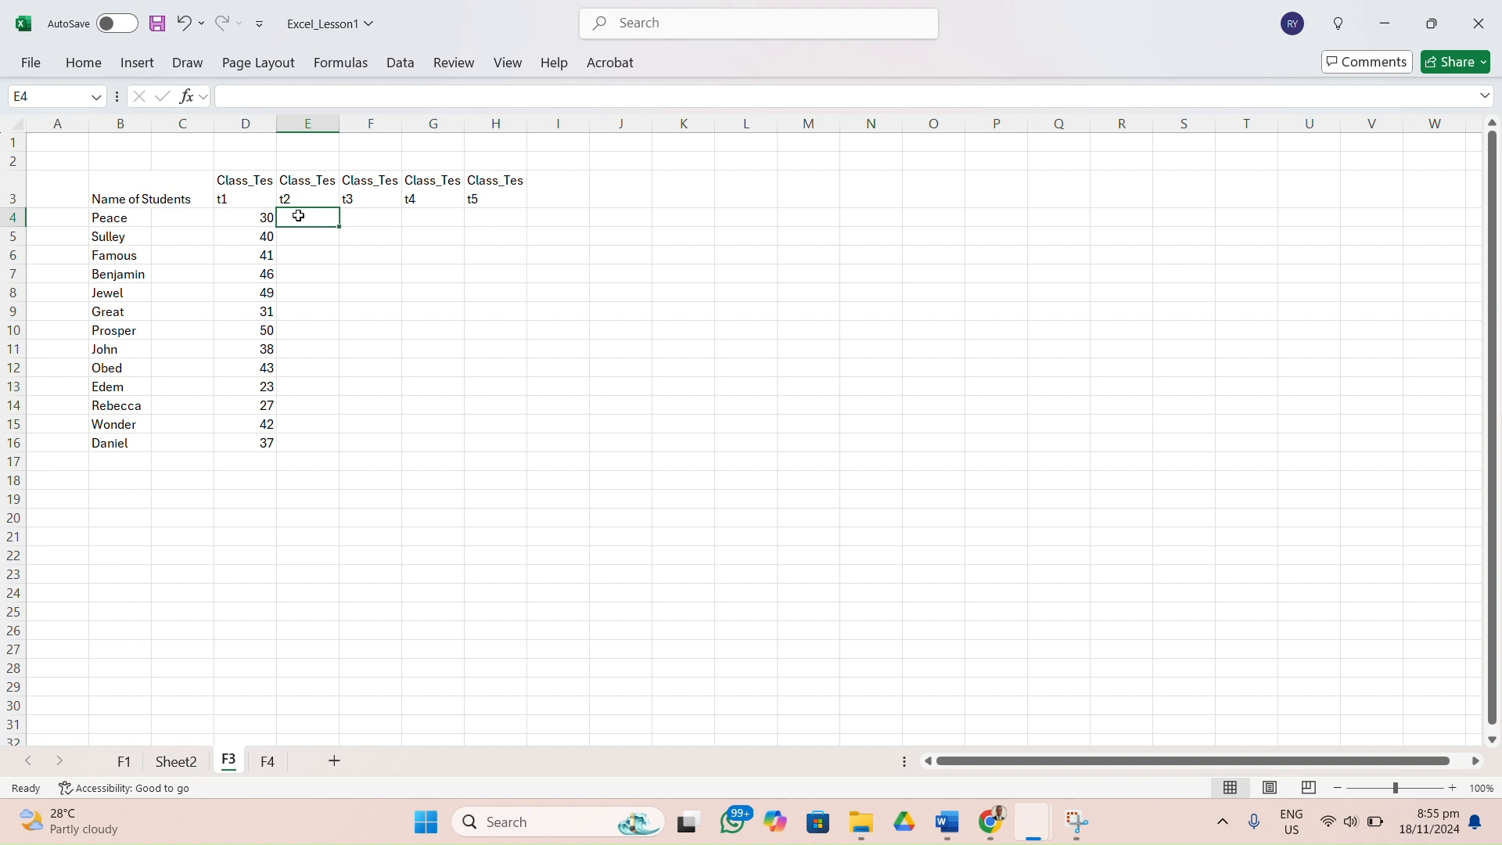
{"action": "type", "text": "g"}
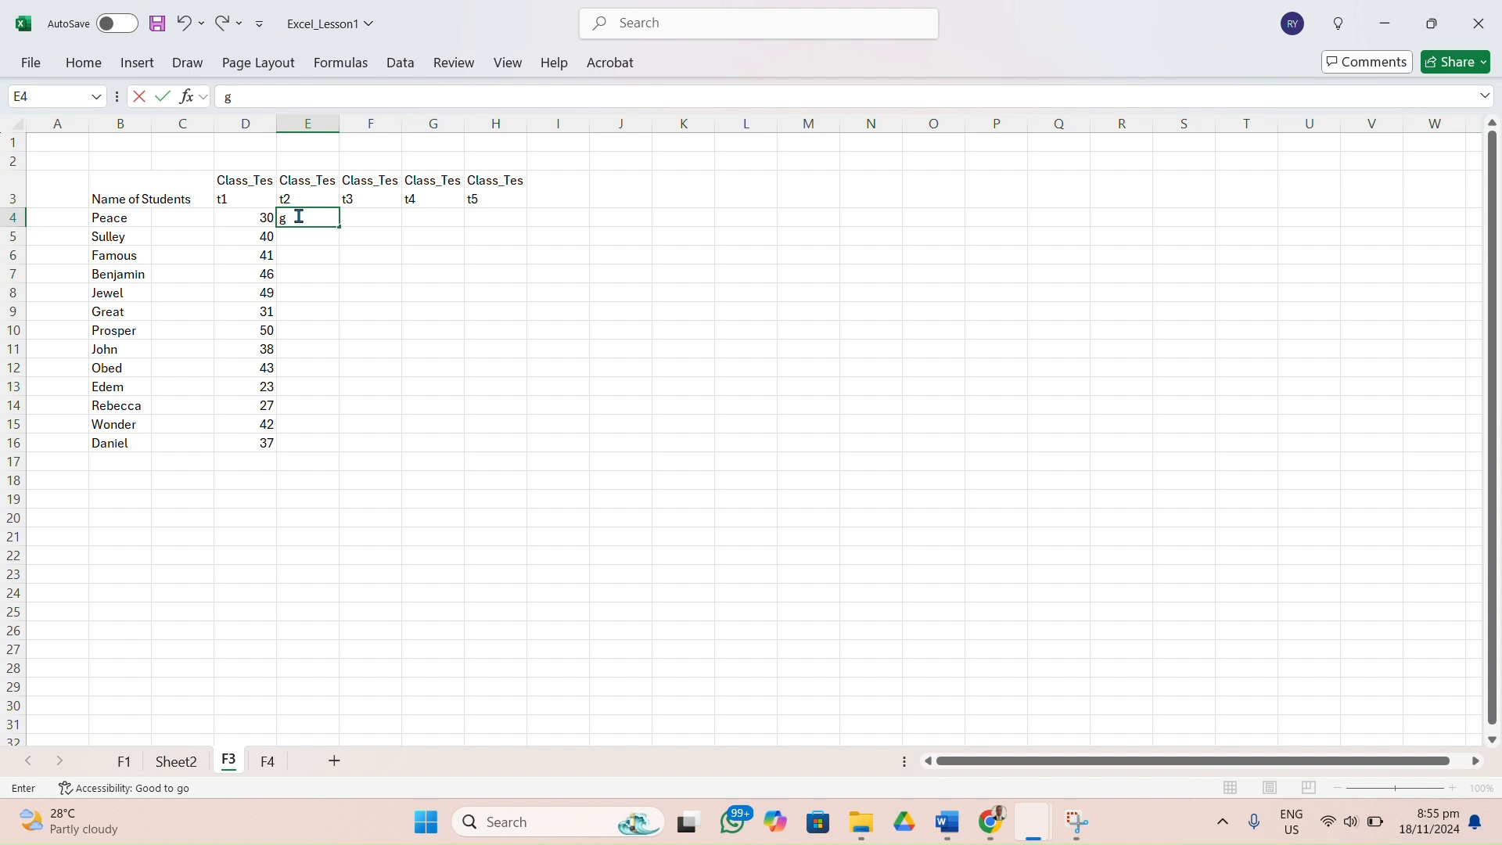
{"action": "key", "text": "Num_Lock"}
{"action": "key", "text": "BackSpace"}
{"action": "left_click", "coordinate": [332, 270]}
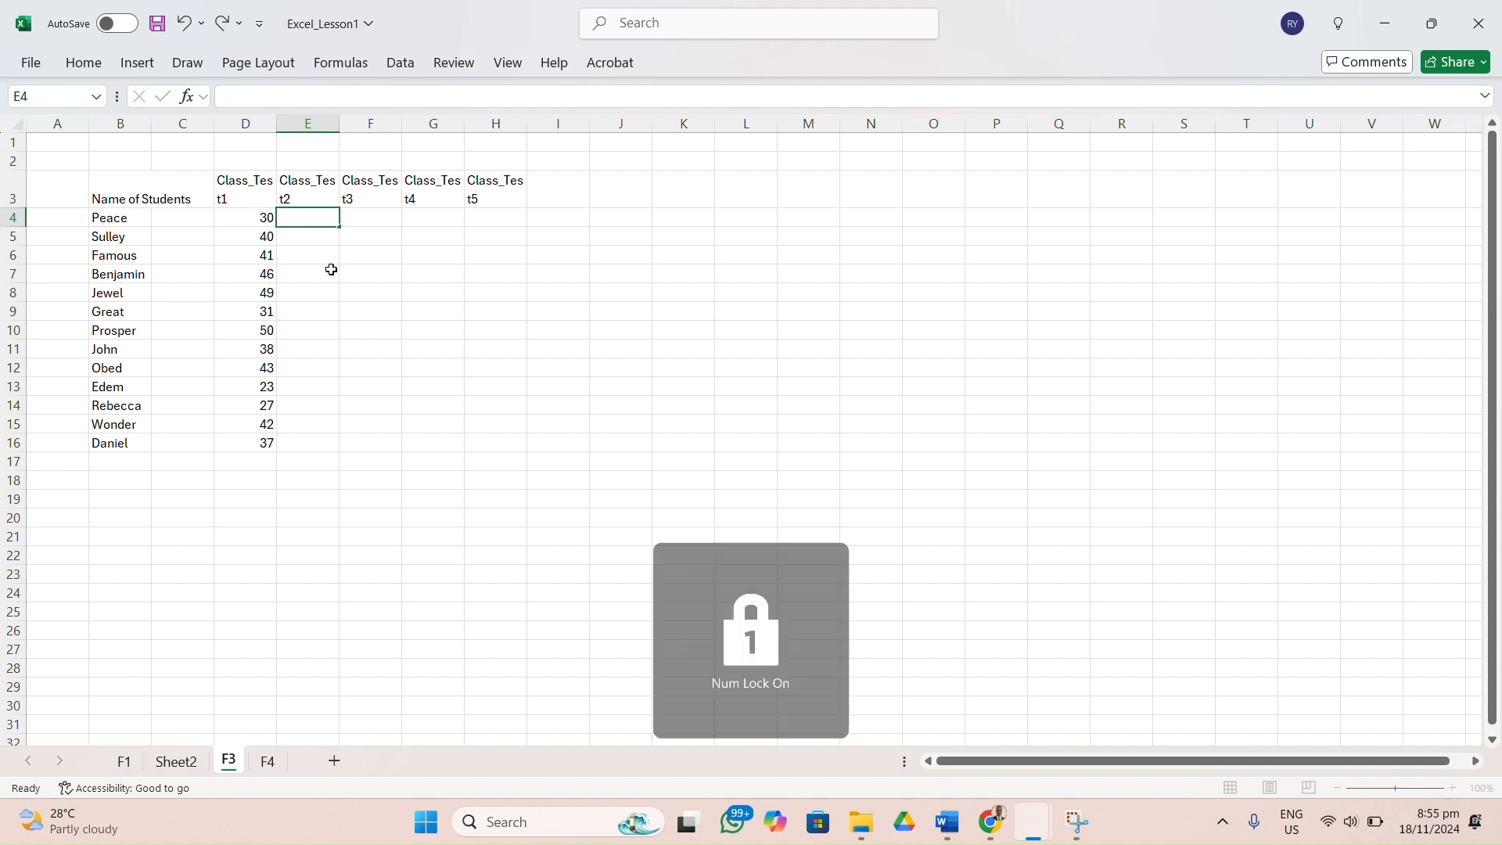
Enter the formula =RANDBETWEEN(40,50) in cell E4 for the first student's second class test score.
{"action": "left_click", "coordinate": [317, 222]}
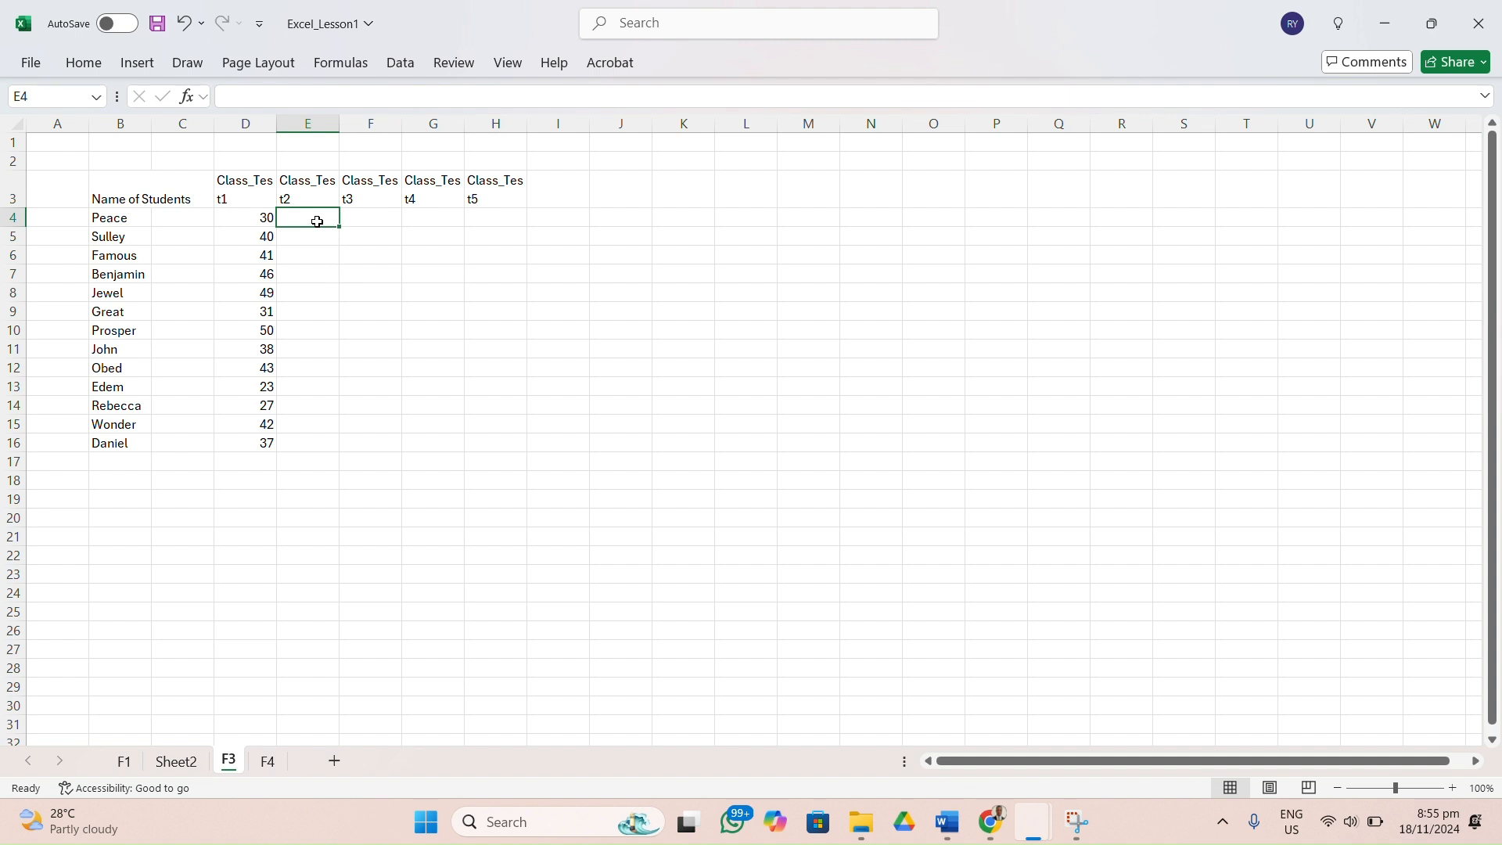
{"action": "double_click", "coordinate": [317, 222]}
{"action": "type", "text": "="}
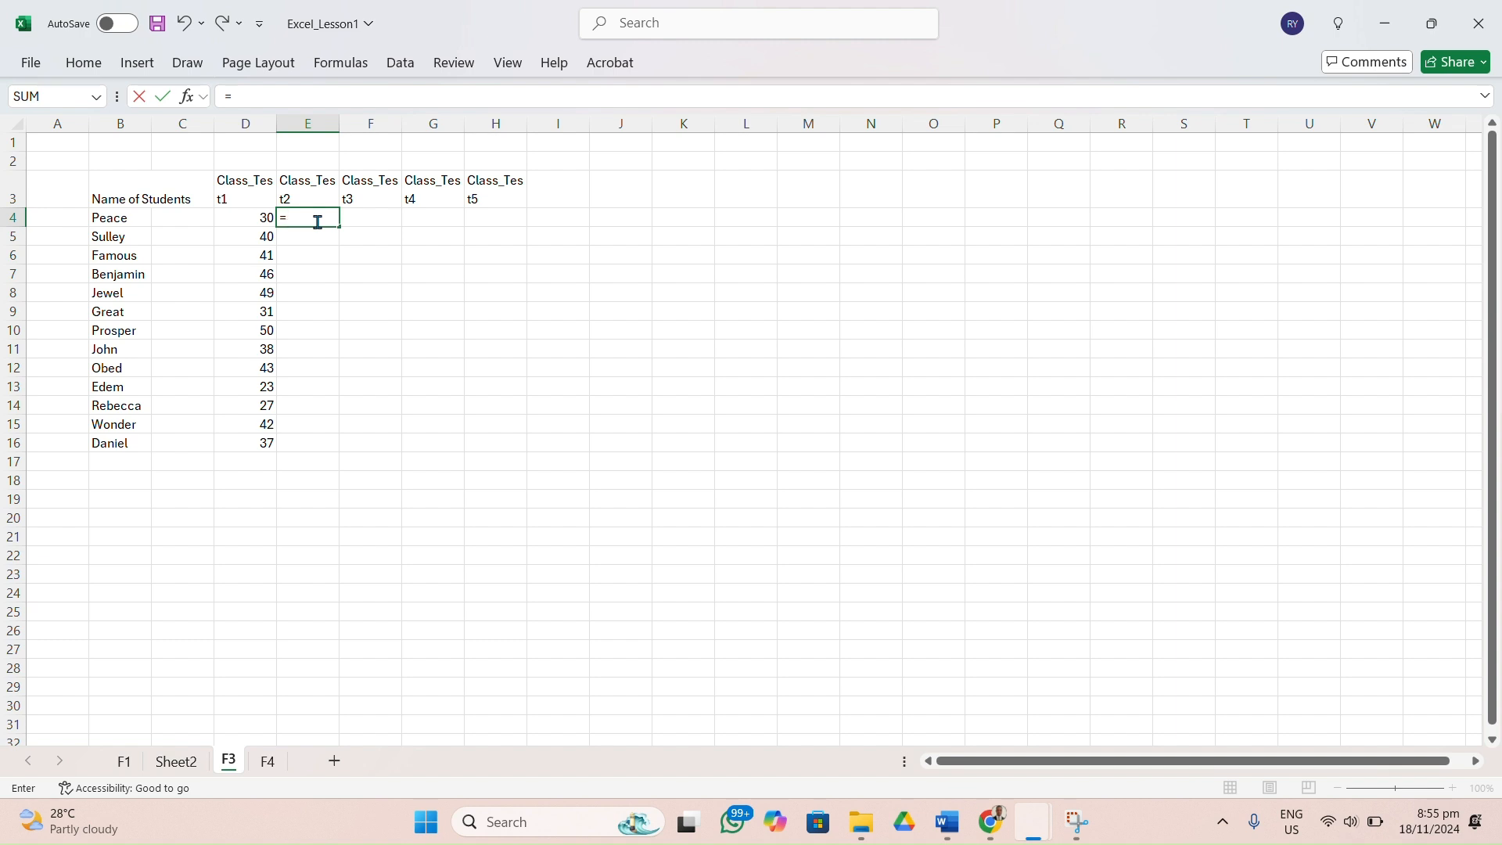
{"action": "type", "text": "ran"}
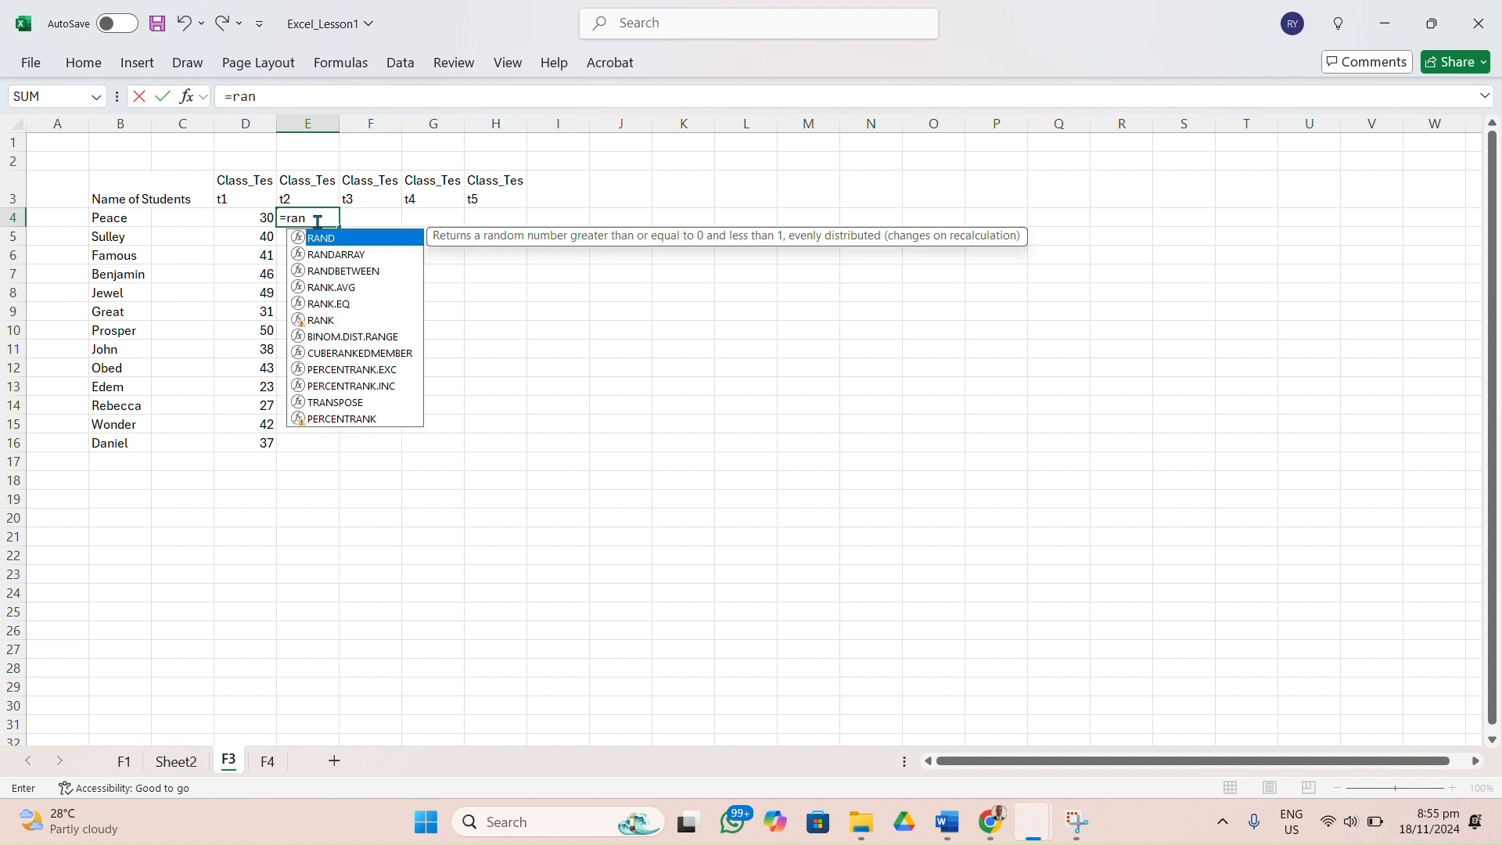
{"action": "type", "text": "d"}
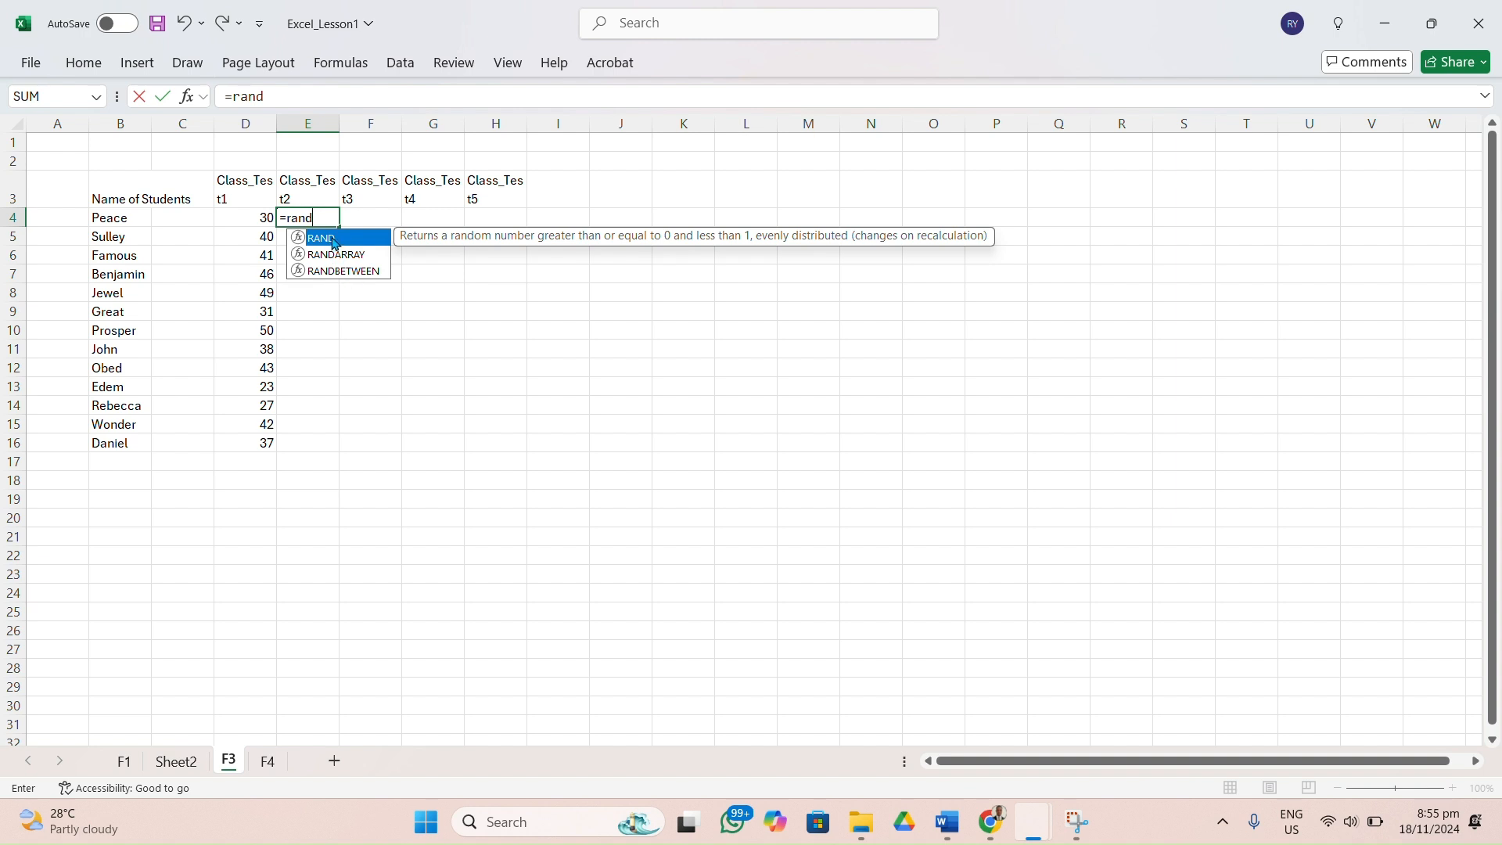
{"action": "double_click", "coordinate": [354, 273]}
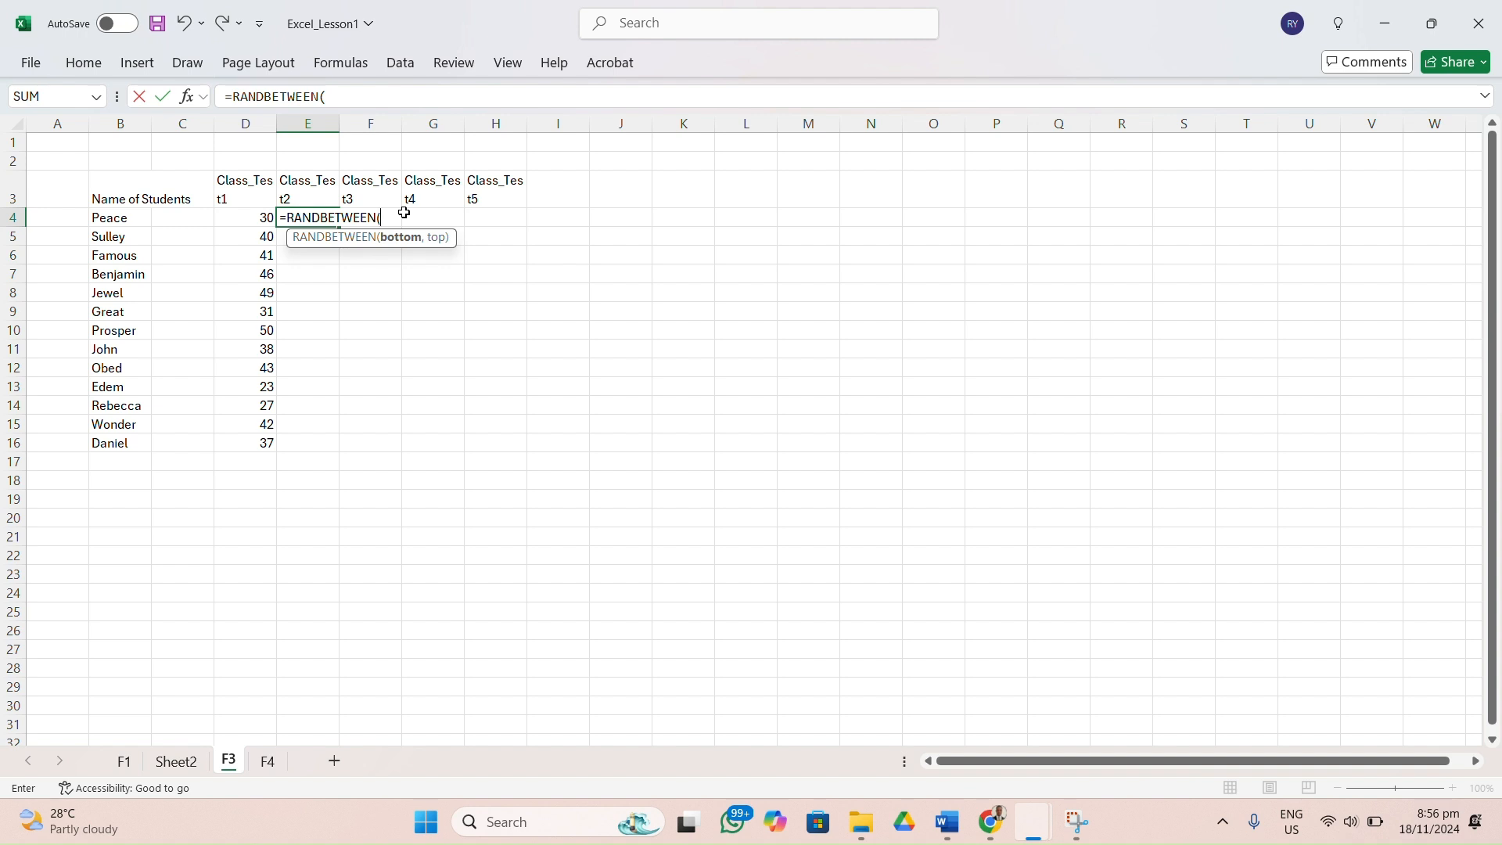
{"action": "type", "text": "0,50"}
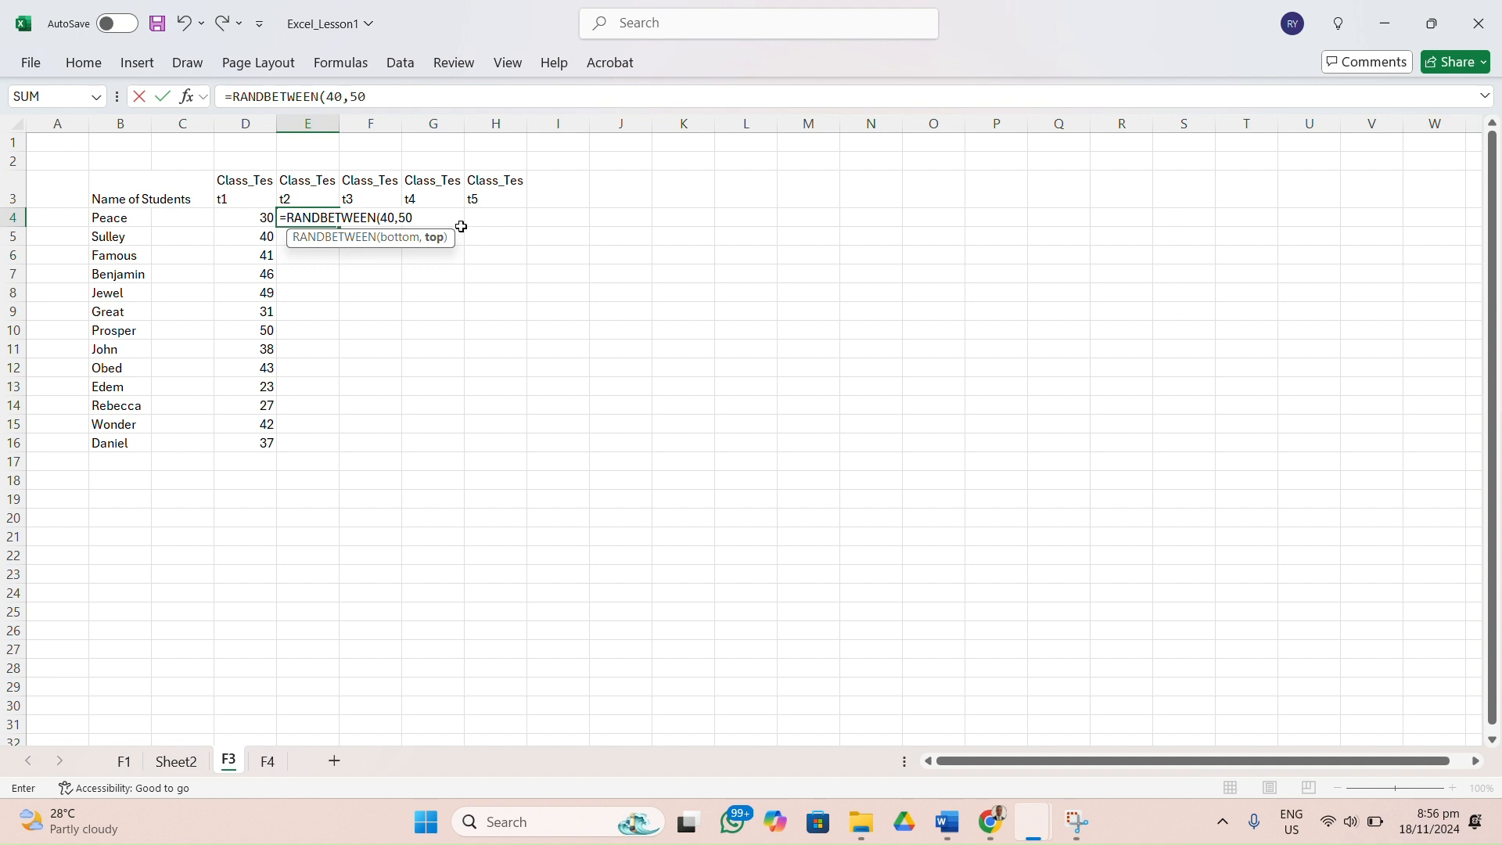
{"action": "type", "text": ")"}
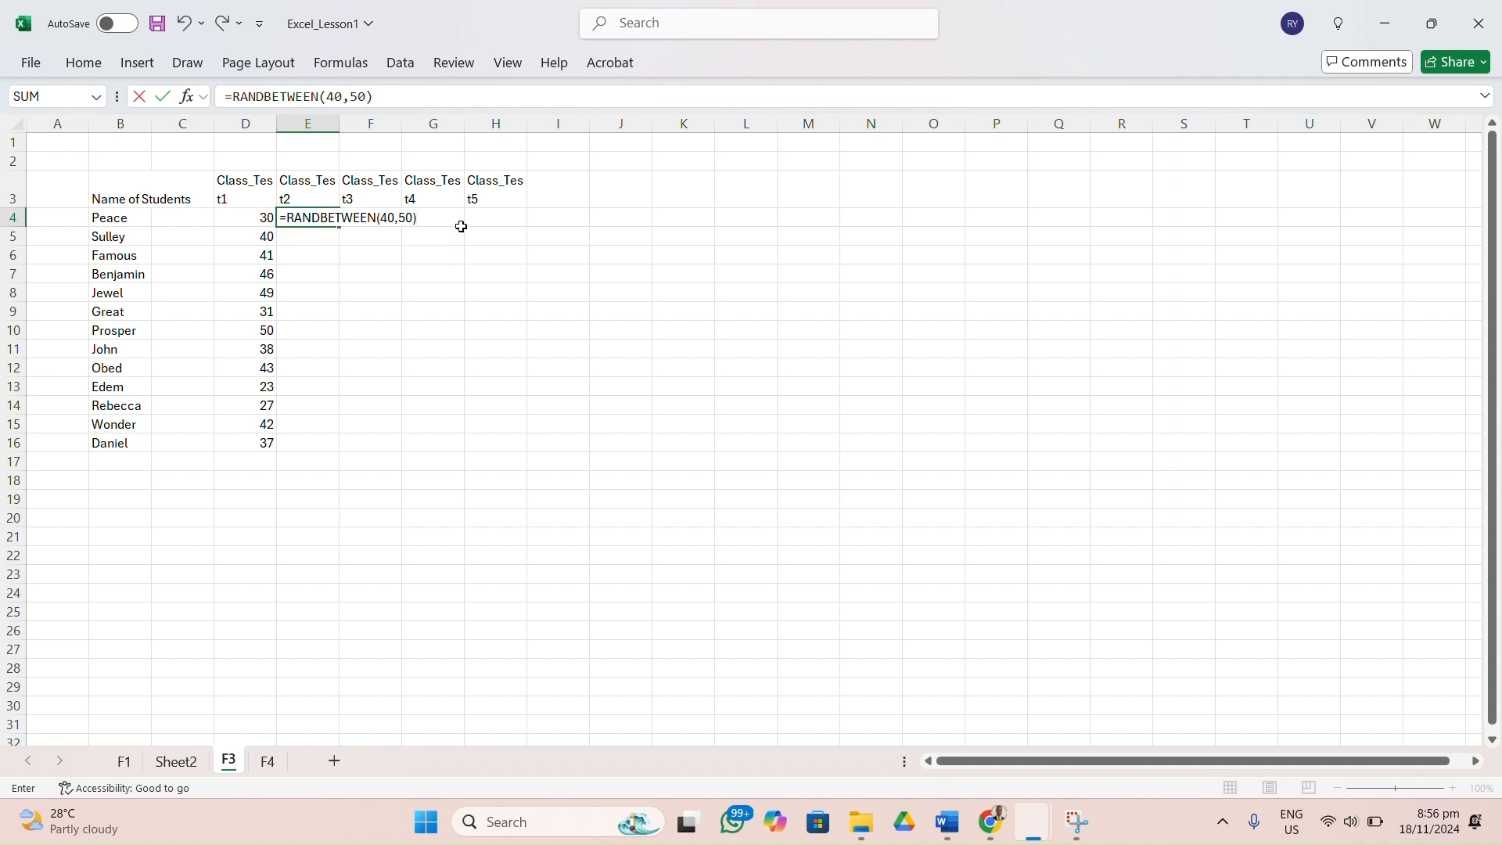
{"action": "key", "text": "Return"}
Copy the random score formula from E4 down to E16 for all remaining students.
{"action": "left_click", "coordinate": [329, 217]}
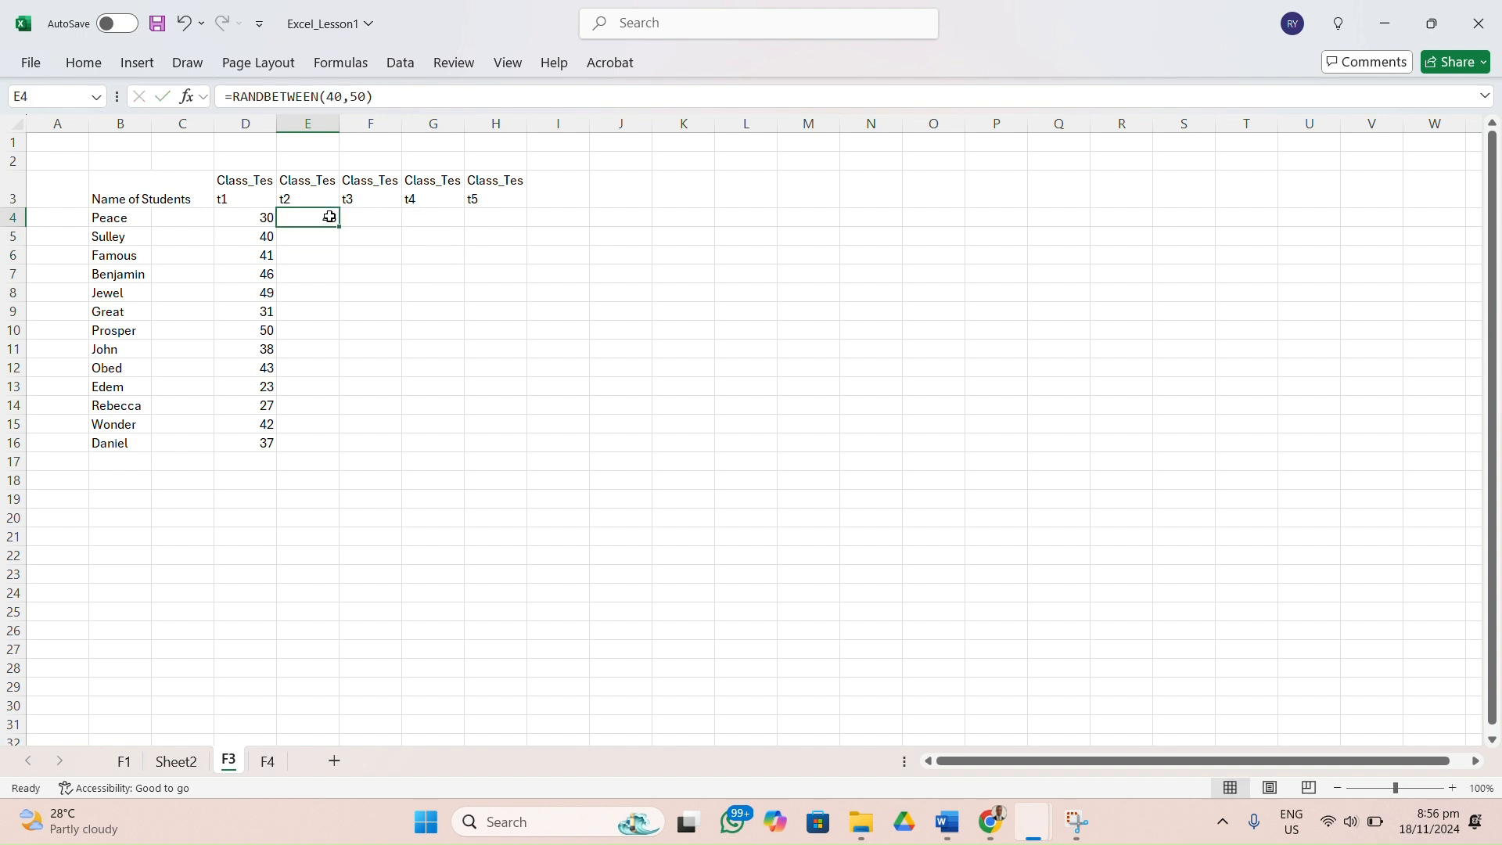
{"action": "left_click_drag", "start_coordinate": [339, 226], "coordinate": [332, 454]}
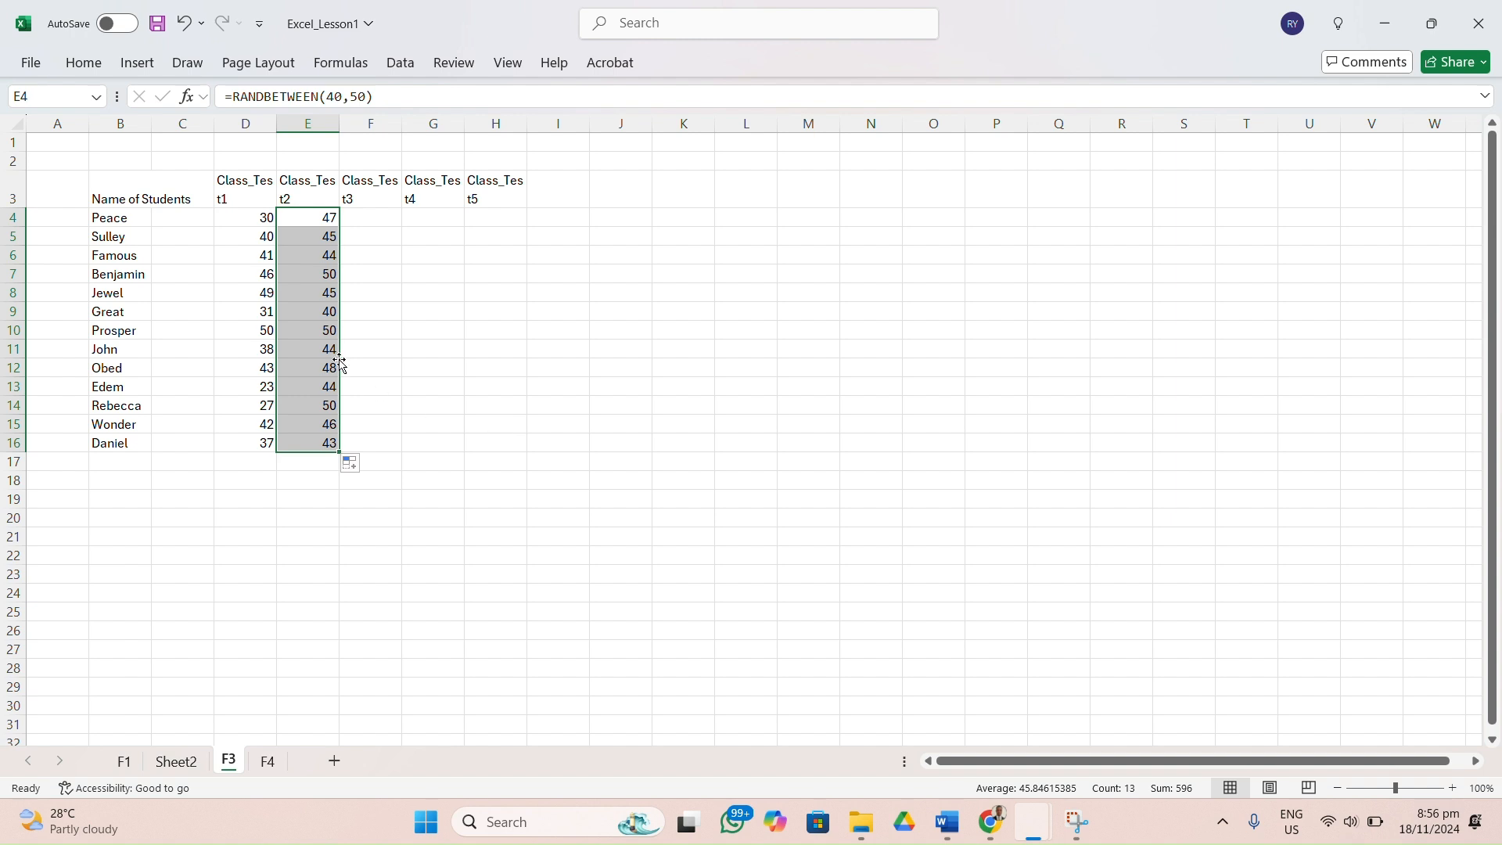
{"action": "left_click", "coordinate": [367, 212]}
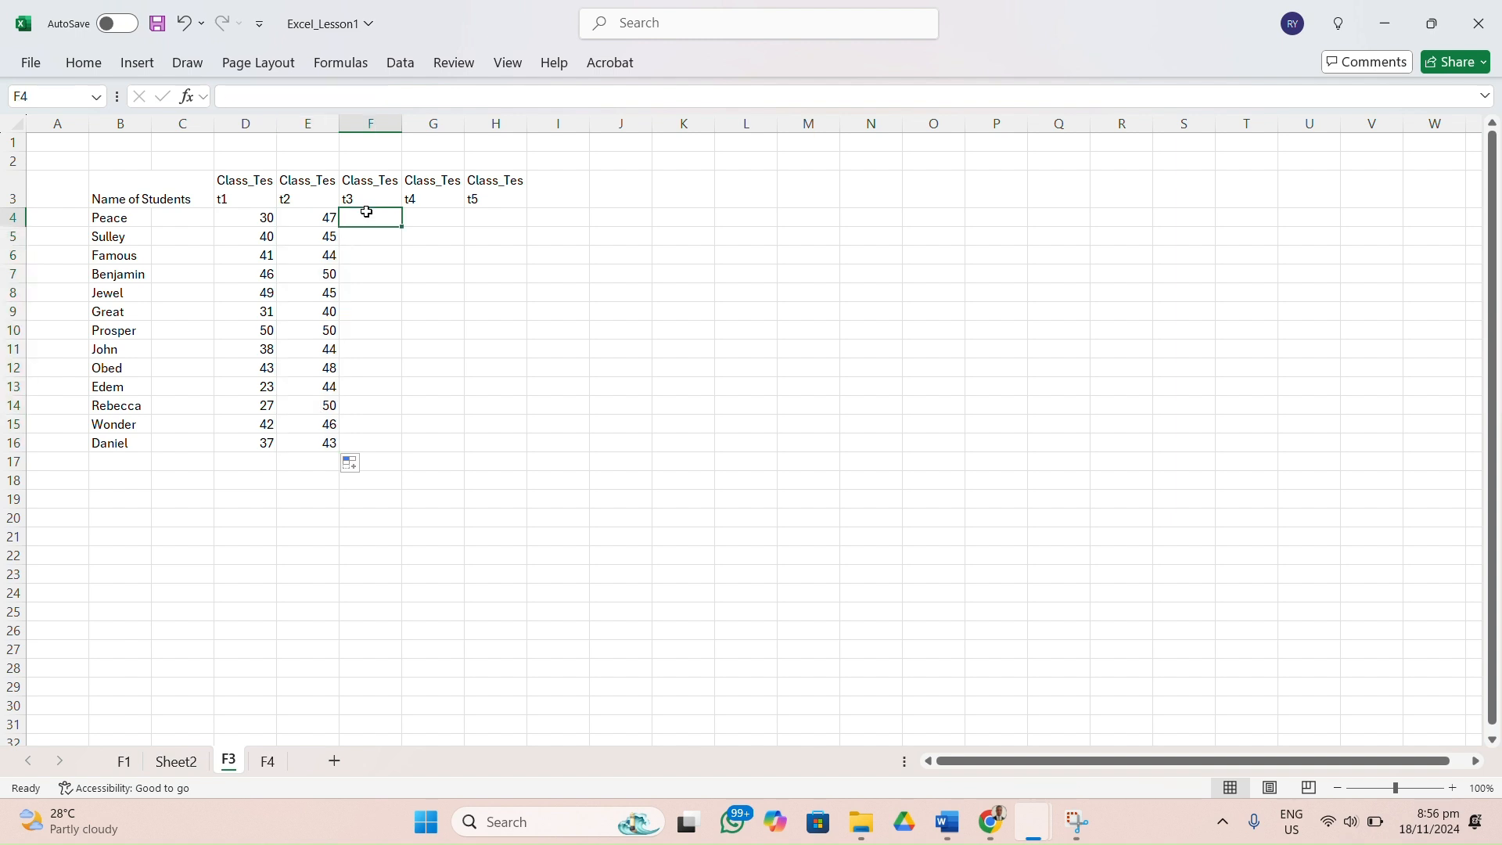
Copy the random score formula from E4 to F4 and change it to =RANDBETWEEN(70,100).
{"action": "left_click", "coordinate": [328, 224]}
{"action": "left_click_drag", "start_coordinate": [338, 226], "coordinate": [387, 223]}
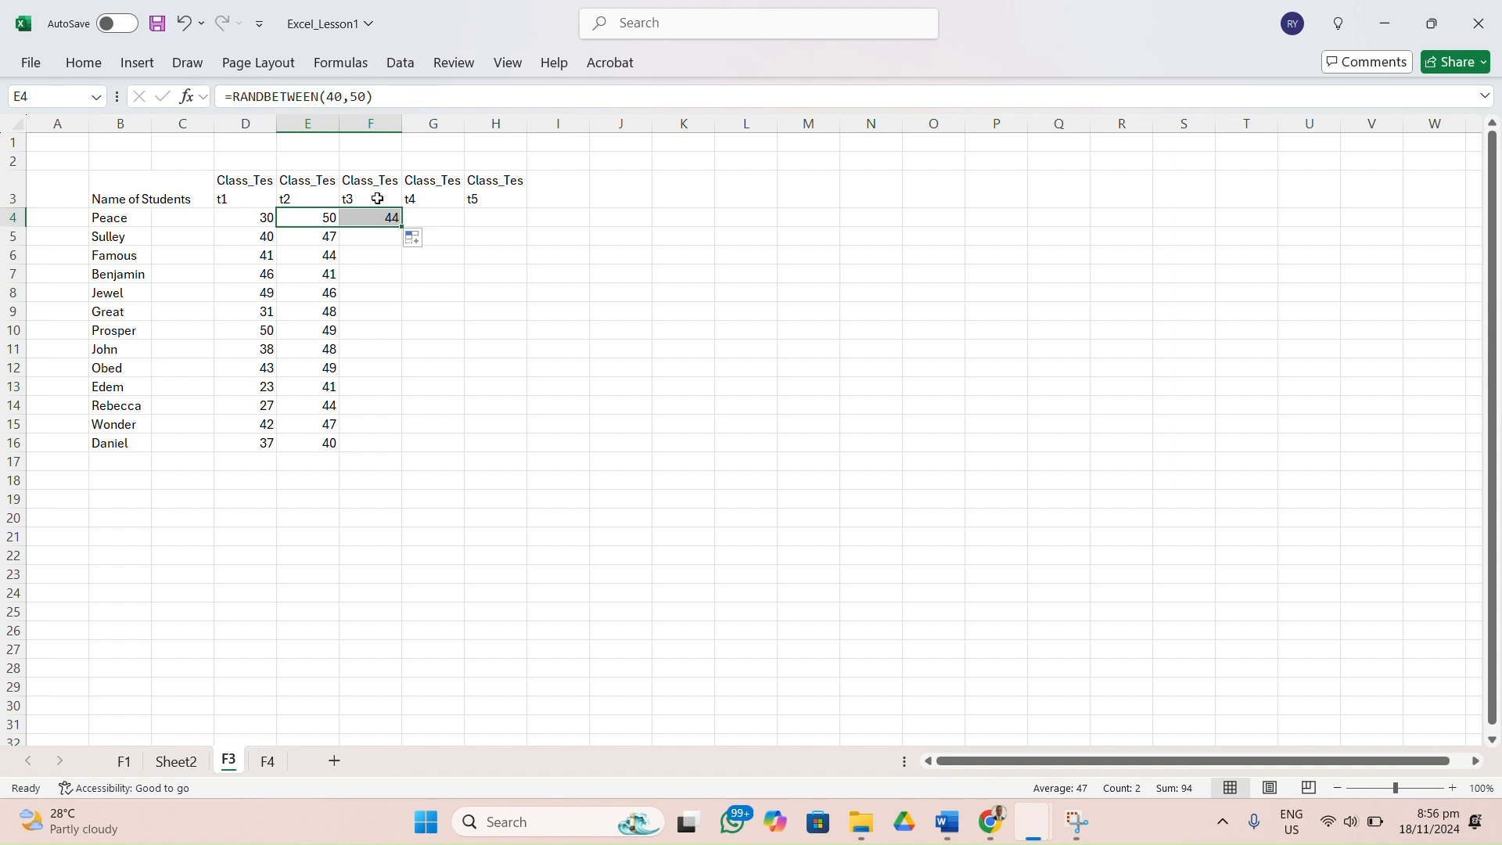
{"action": "double_click", "coordinate": [390, 220]}
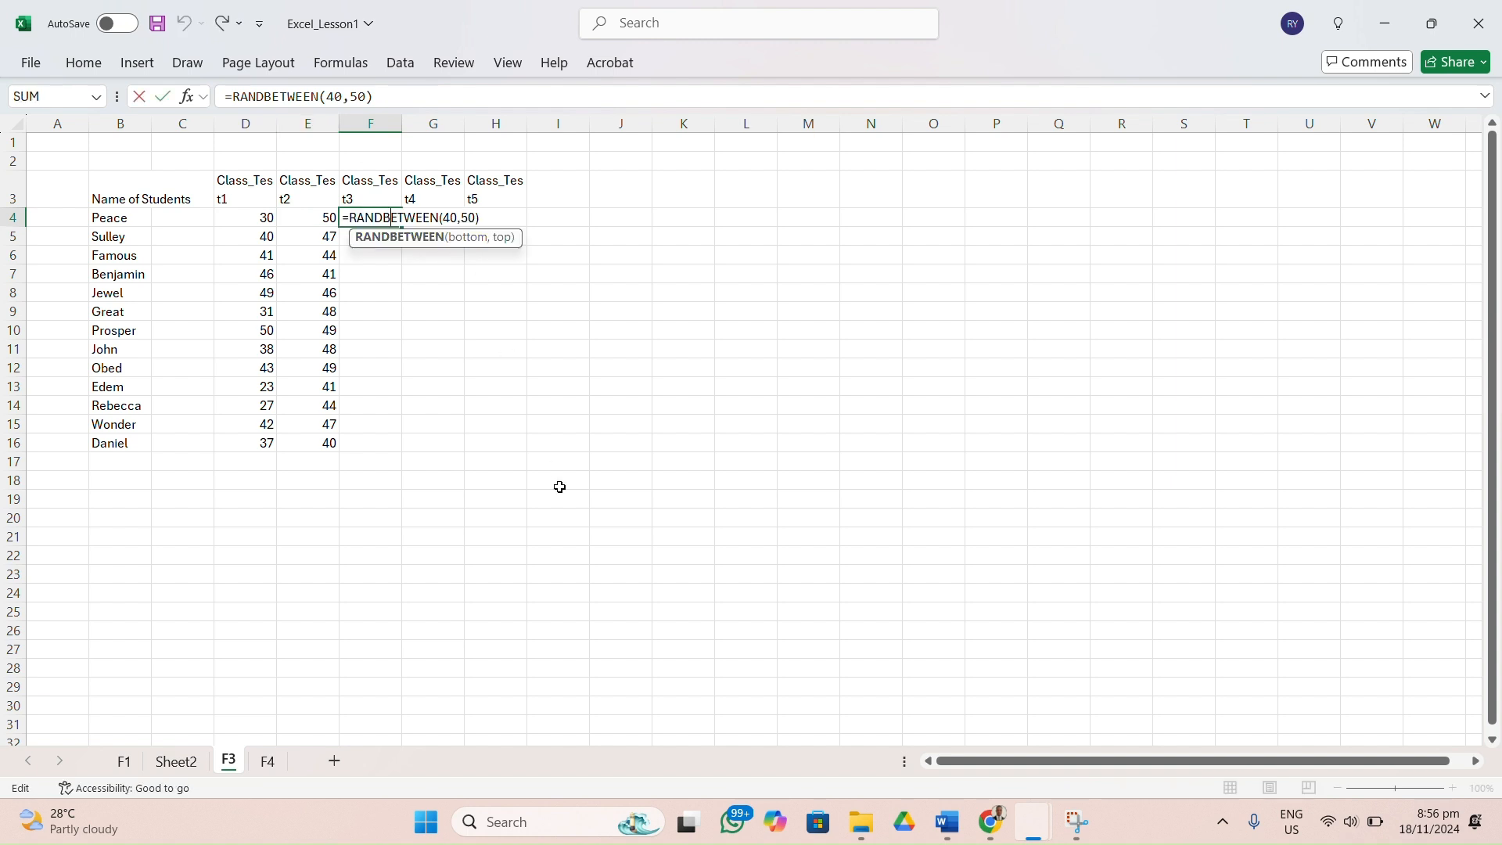
{"action": "left_click", "coordinate": [458, 219]}
{"action": "key", "text": "BackSpace"}
{"action": "key", "text": "BackSpace"}
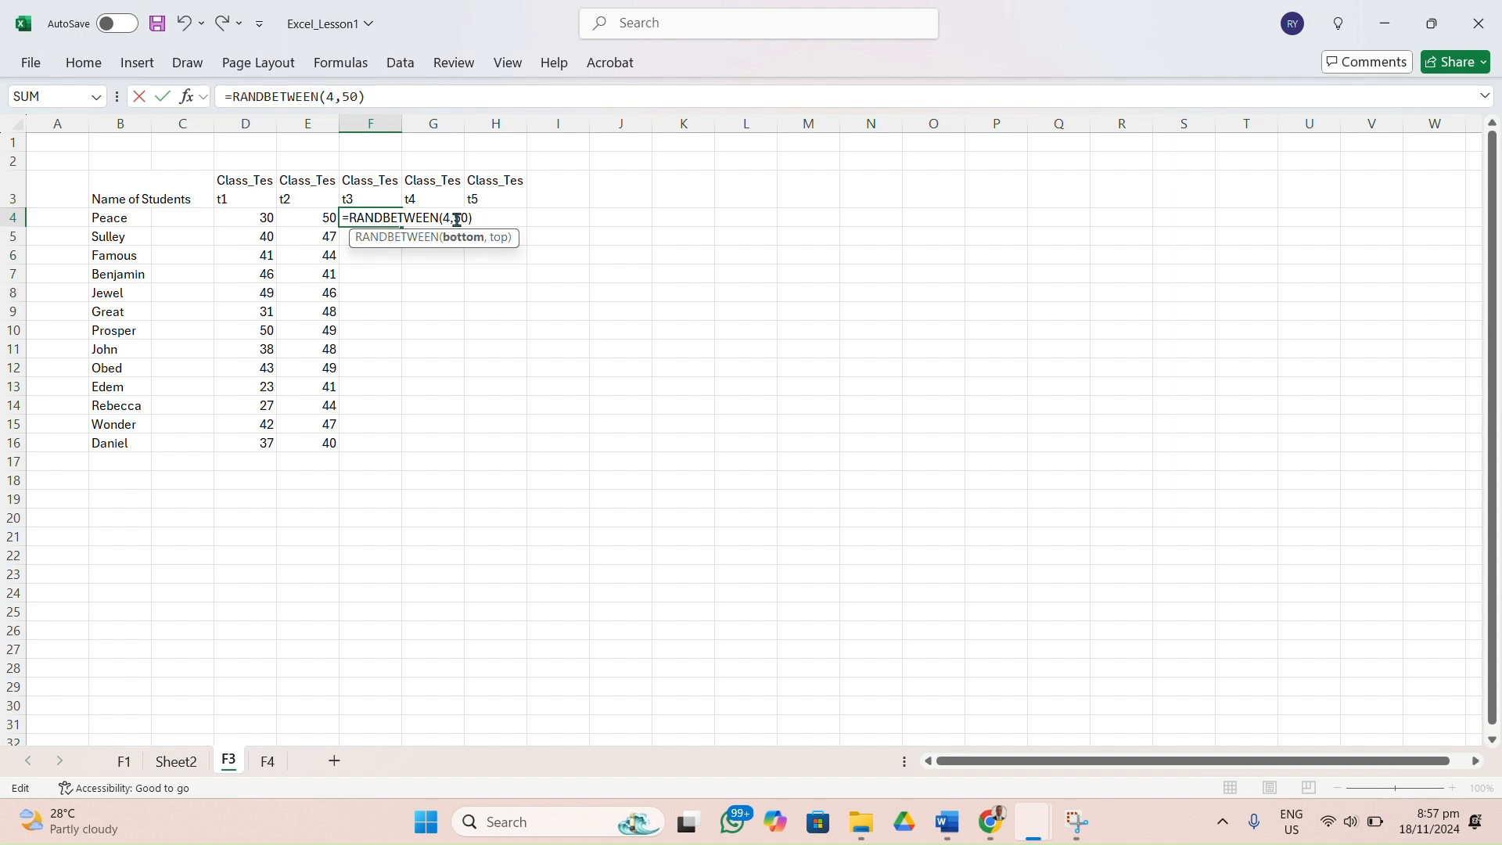
{"action": "type", "text": "70"}
{"action": "key", "text": "Right"}
{"action": "key", "text": "Right"}
{"action": "key", "text": "BackSpace"}
{"action": "type", "text": "10"}
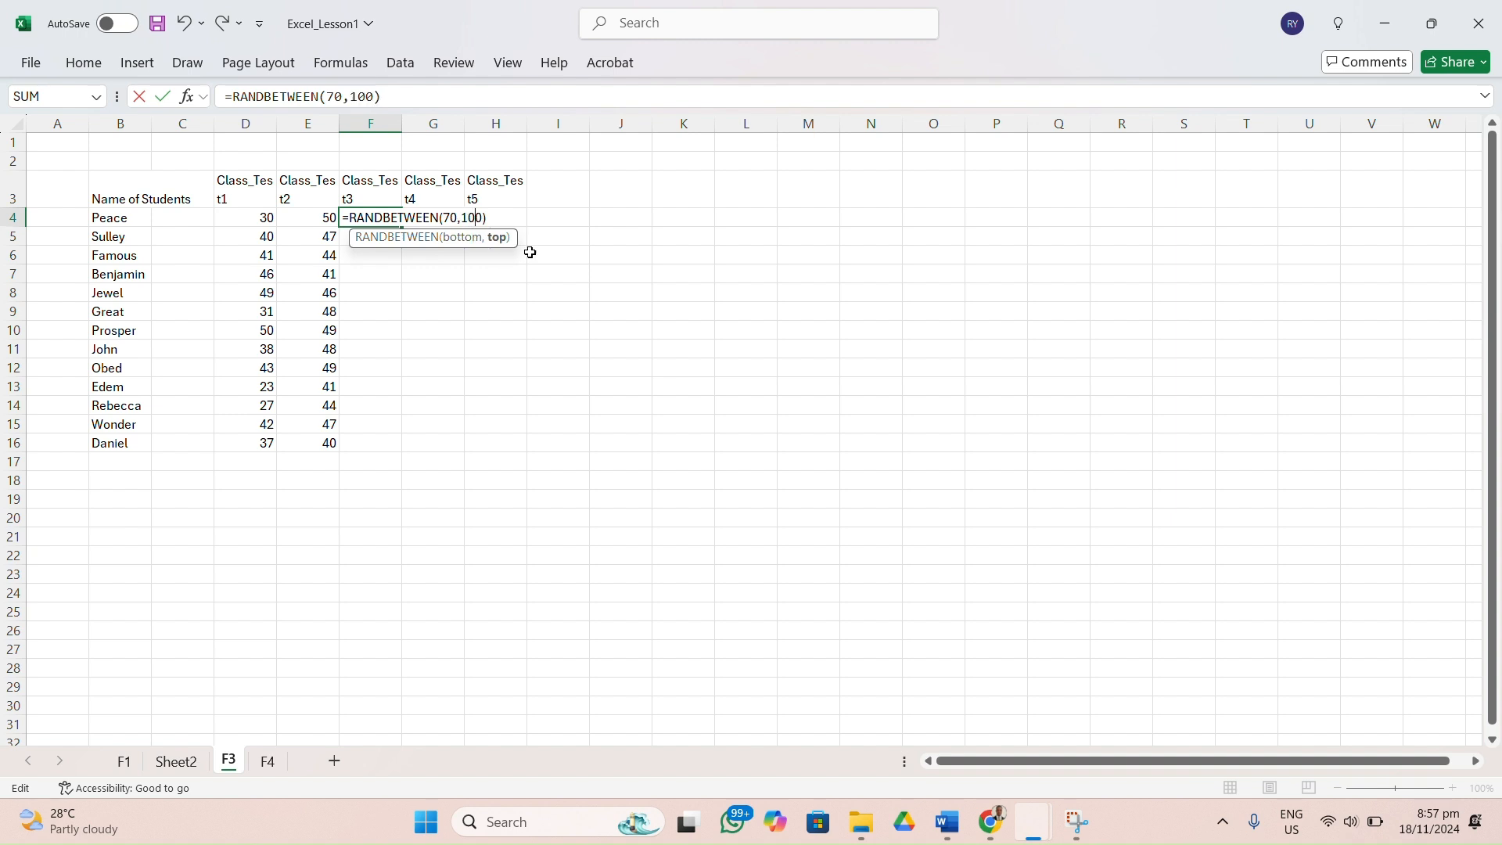
{"action": "key", "text": "Return"}
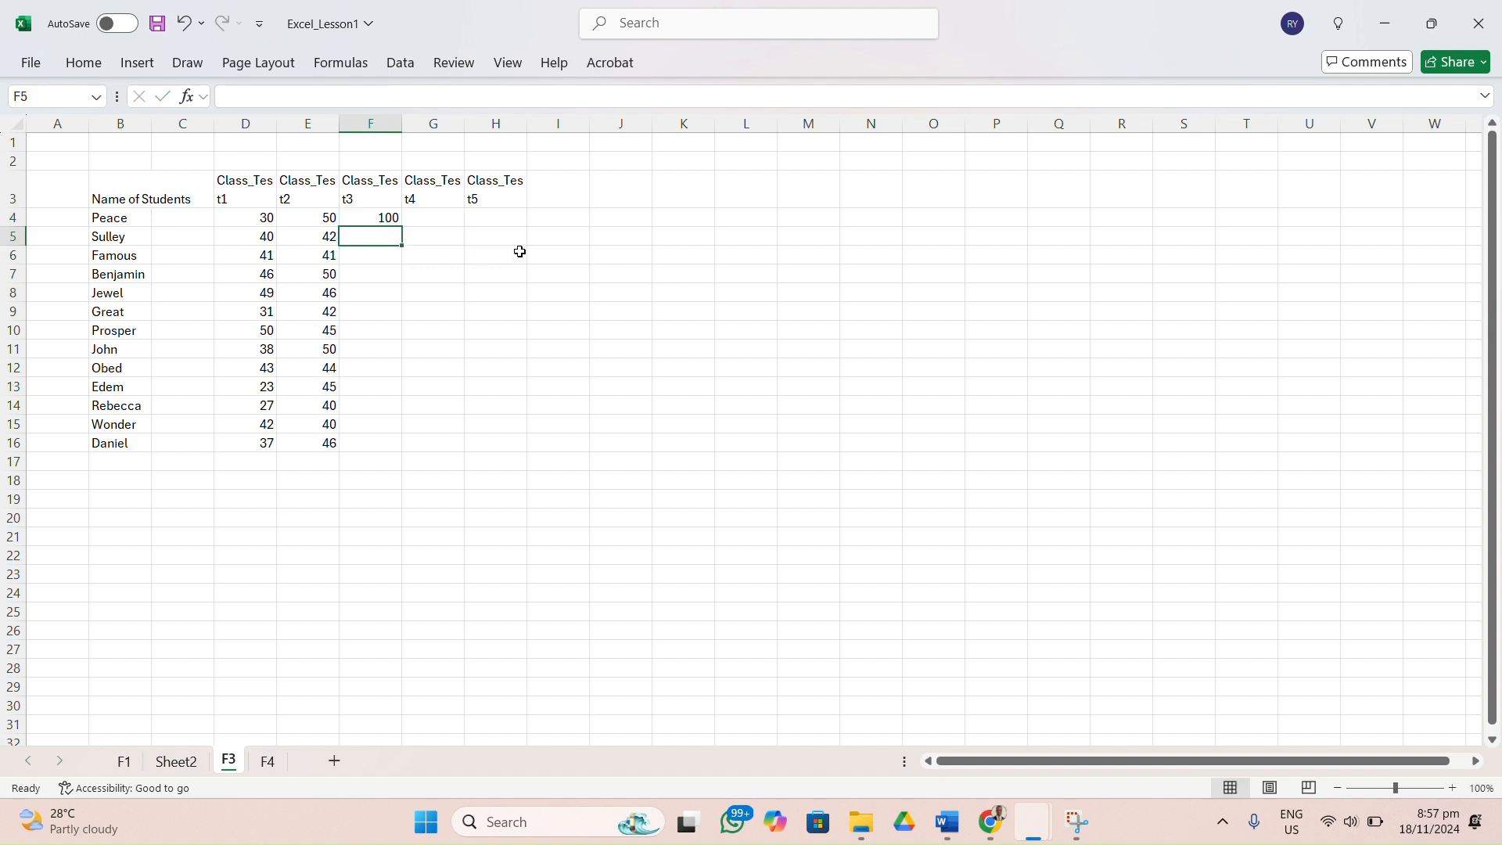
Fill the F4 formula down to F16 for all students and across to column H for class tests 4 and 5.
{"action": "left_click", "coordinate": [390, 220]}
{"action": "left_click_drag", "start_coordinate": [402, 226], "coordinate": [384, 452]}
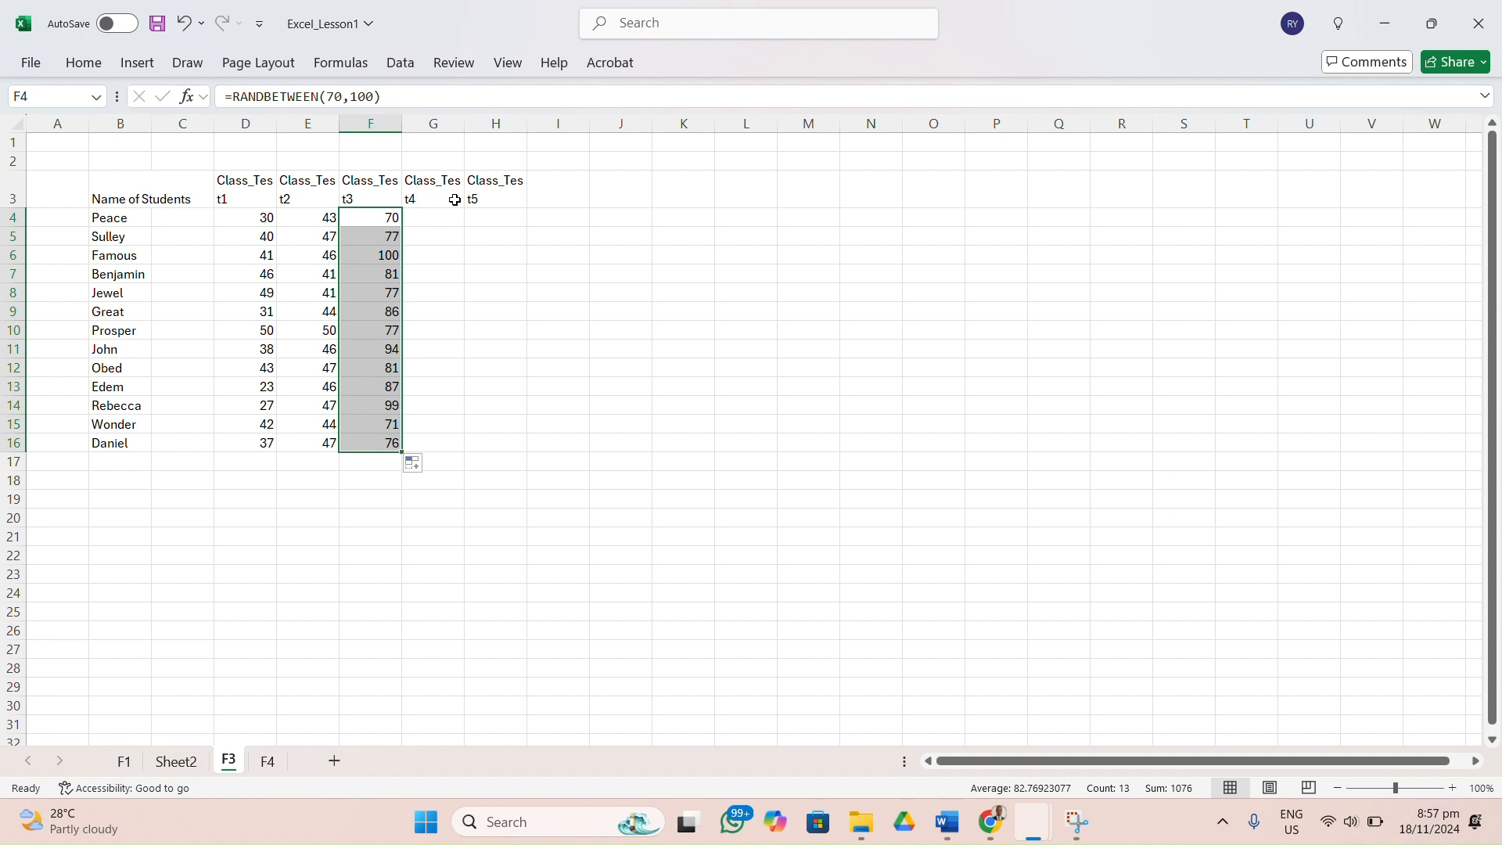
{"action": "left_click_drag", "start_coordinate": [399, 454], "coordinate": [498, 452]}
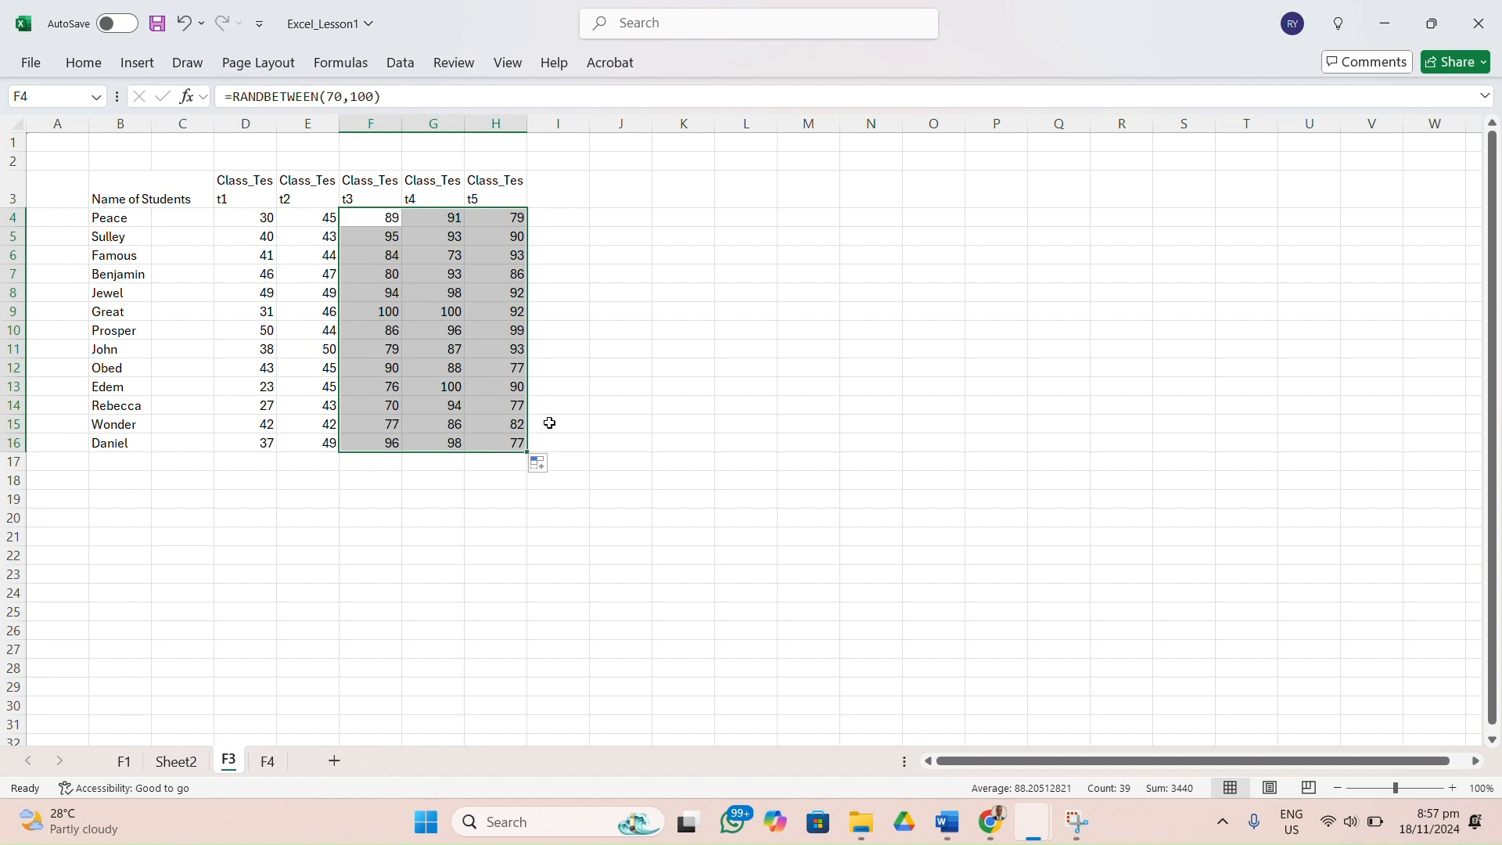
{"action": "left_click", "coordinate": [561, 291]}
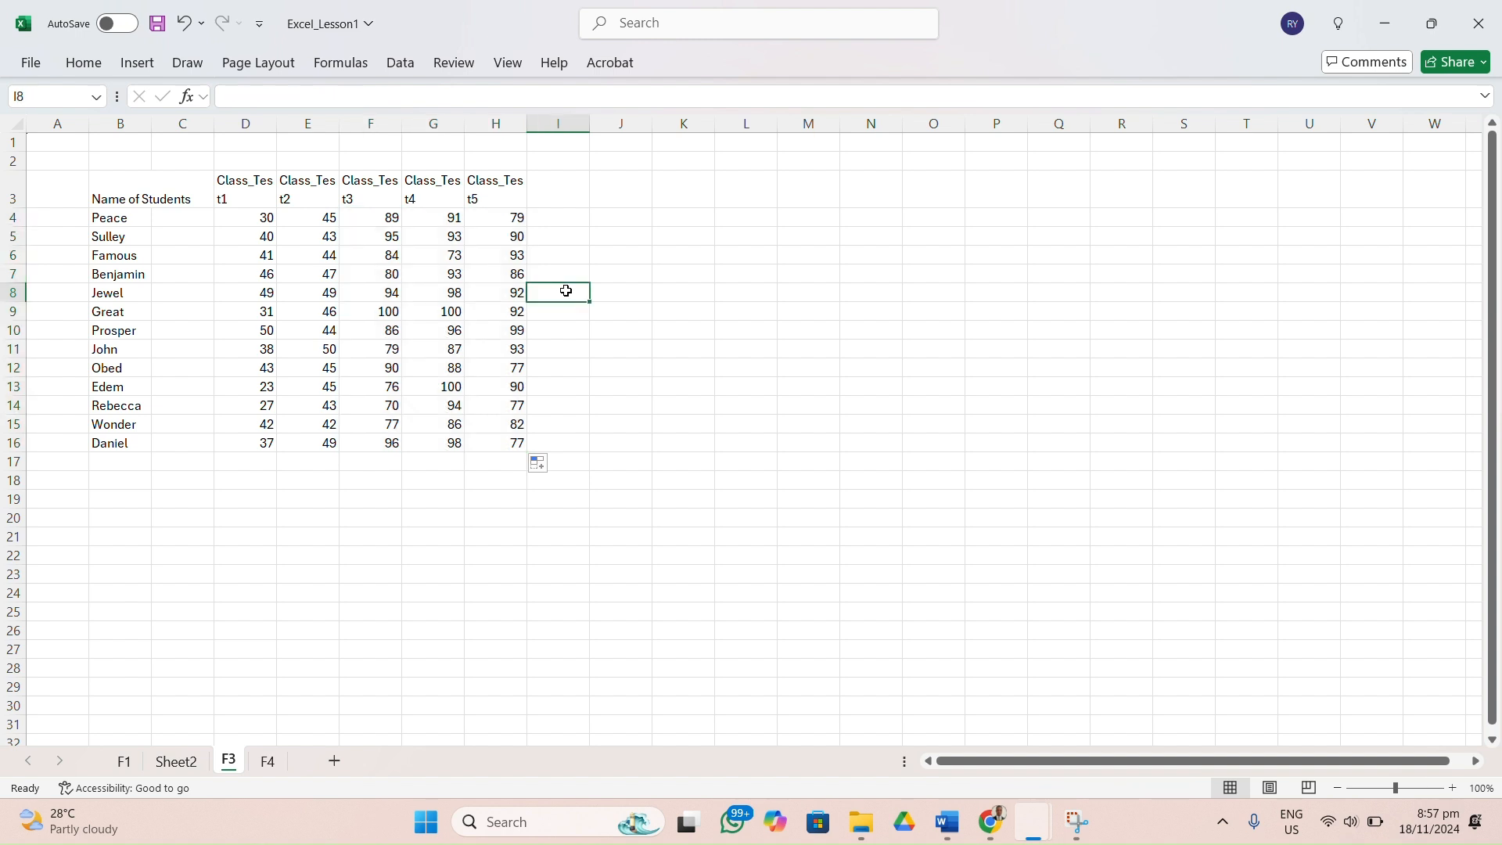
Inspect the formula in F9 and replace the student name in cell B6 with another name.
{"action": "left_click", "coordinate": [366, 310]}
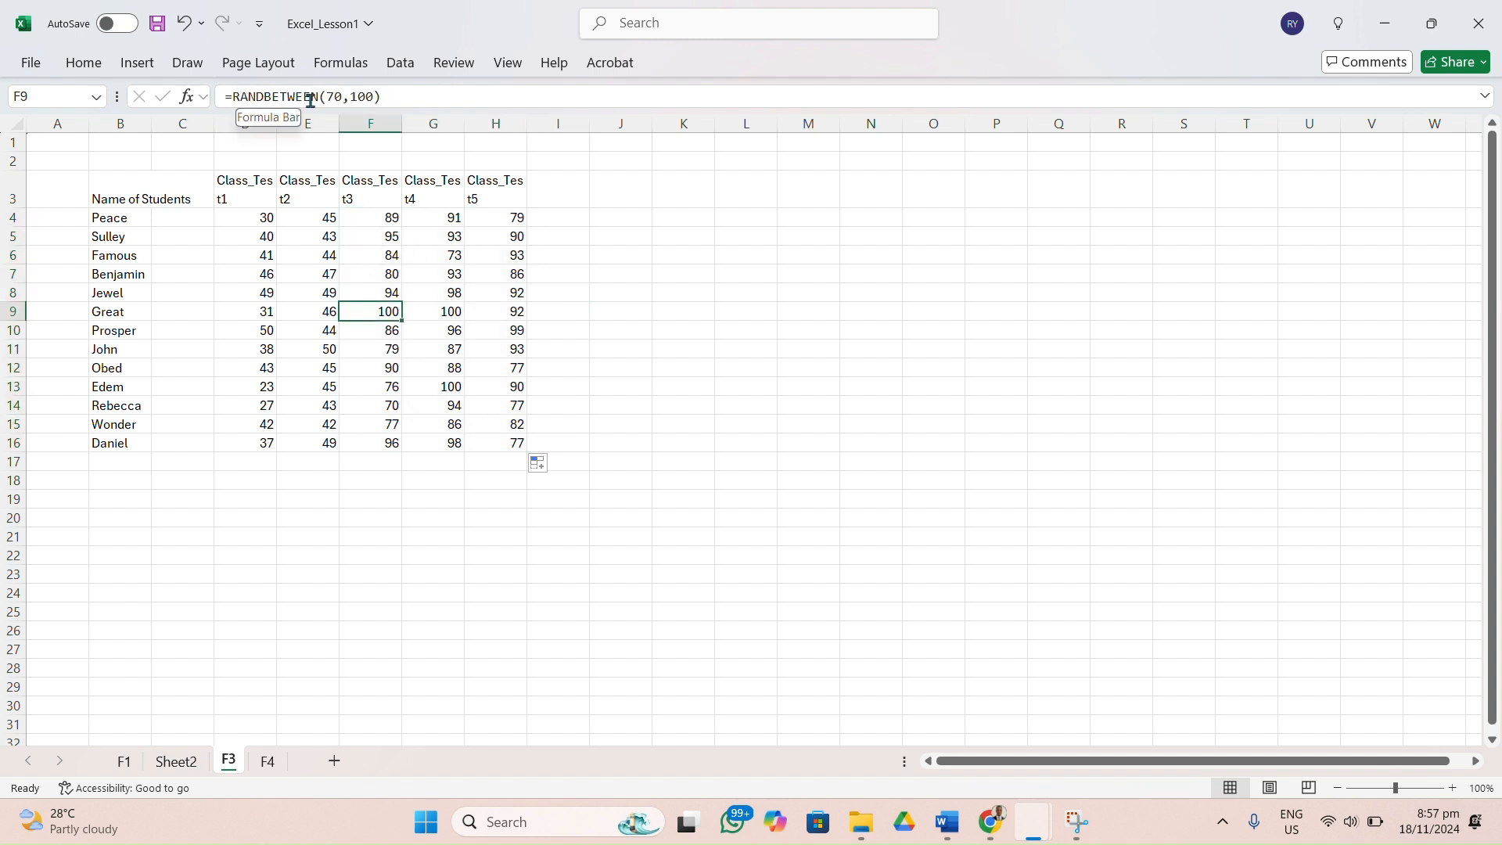
{"action": "left_click", "coordinate": [118, 264]}
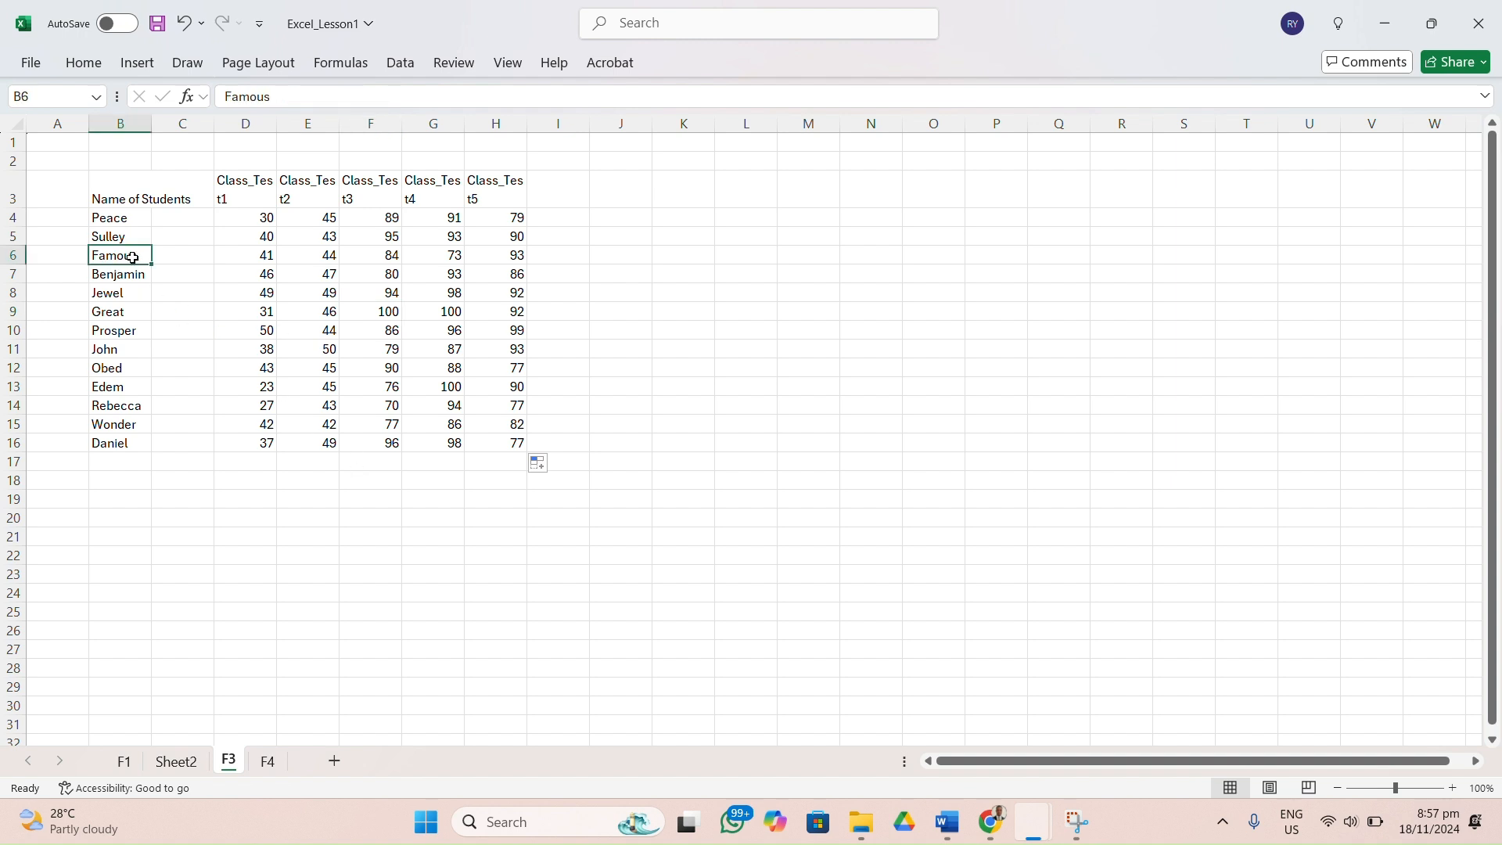
{"action": "left_click", "coordinate": [277, 97]}
{"action": "key", "text": "BackSpace"}
{"action": "key", "text": "BackSpace"}
{"action": "key", "text": "BackSpace"}
{"action": "key", "text": "BackSpace"}
{"action": "key", "text": "BackSpace"}
{"action": "key", "text": "BackSpace"}
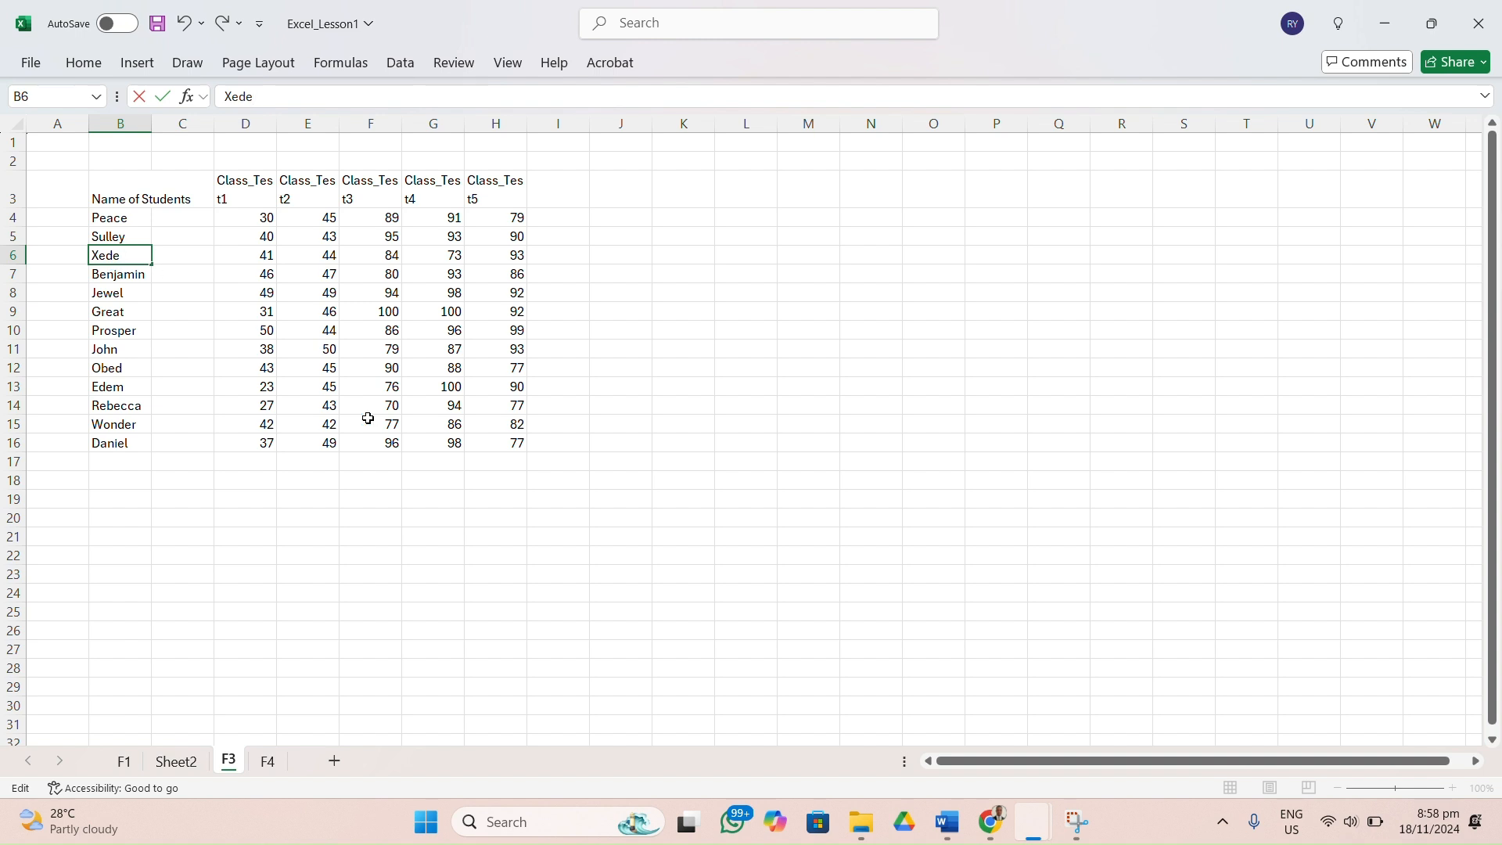
{"action": "left_click", "coordinate": [576, 429]}
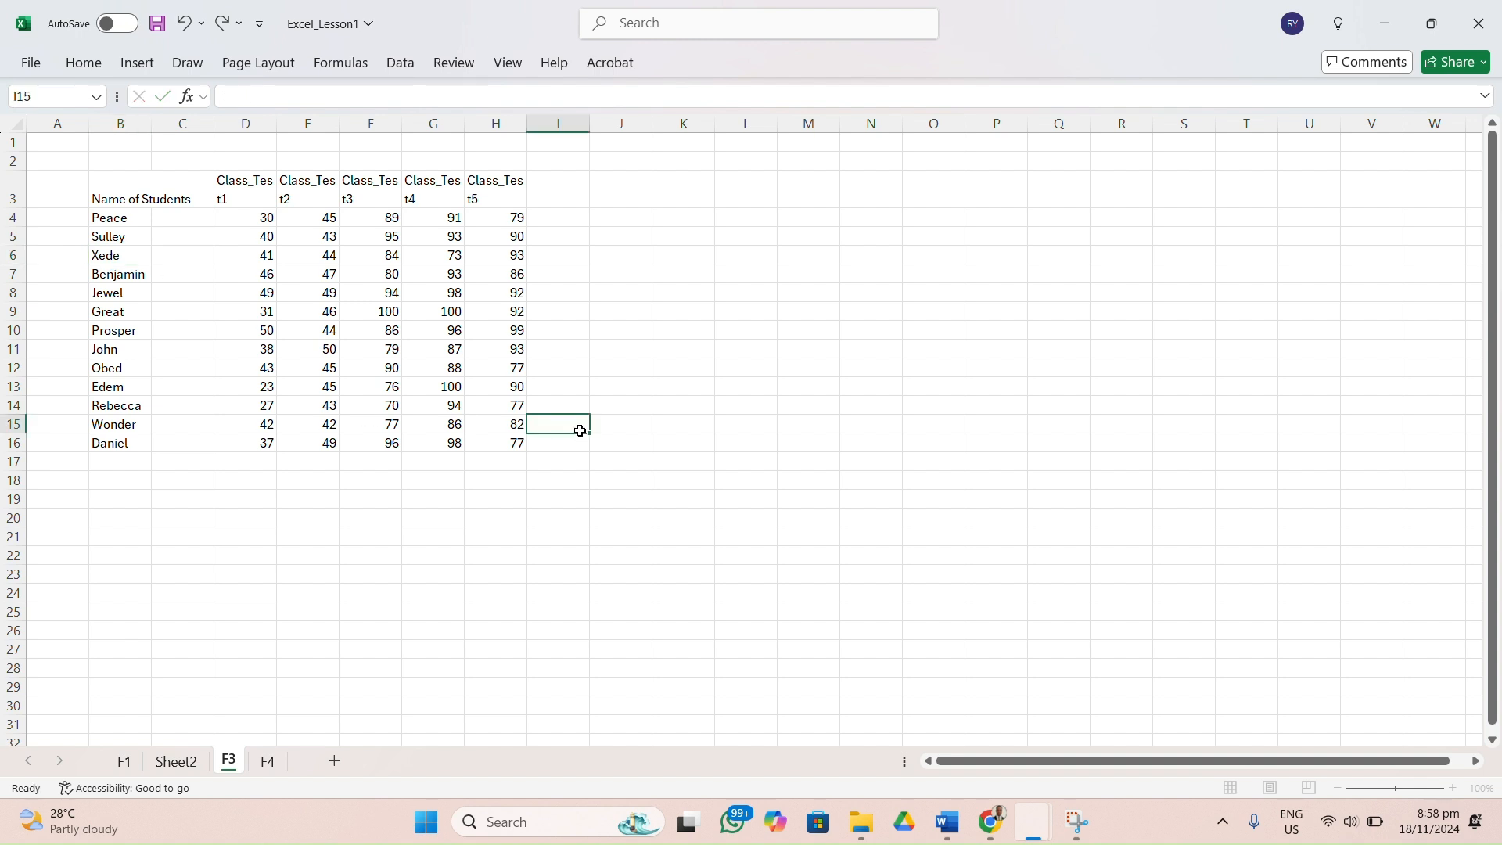
Expand the formula bar to a taller, multi-line editing area.
{"action": "left_click", "coordinate": [549, 97]}
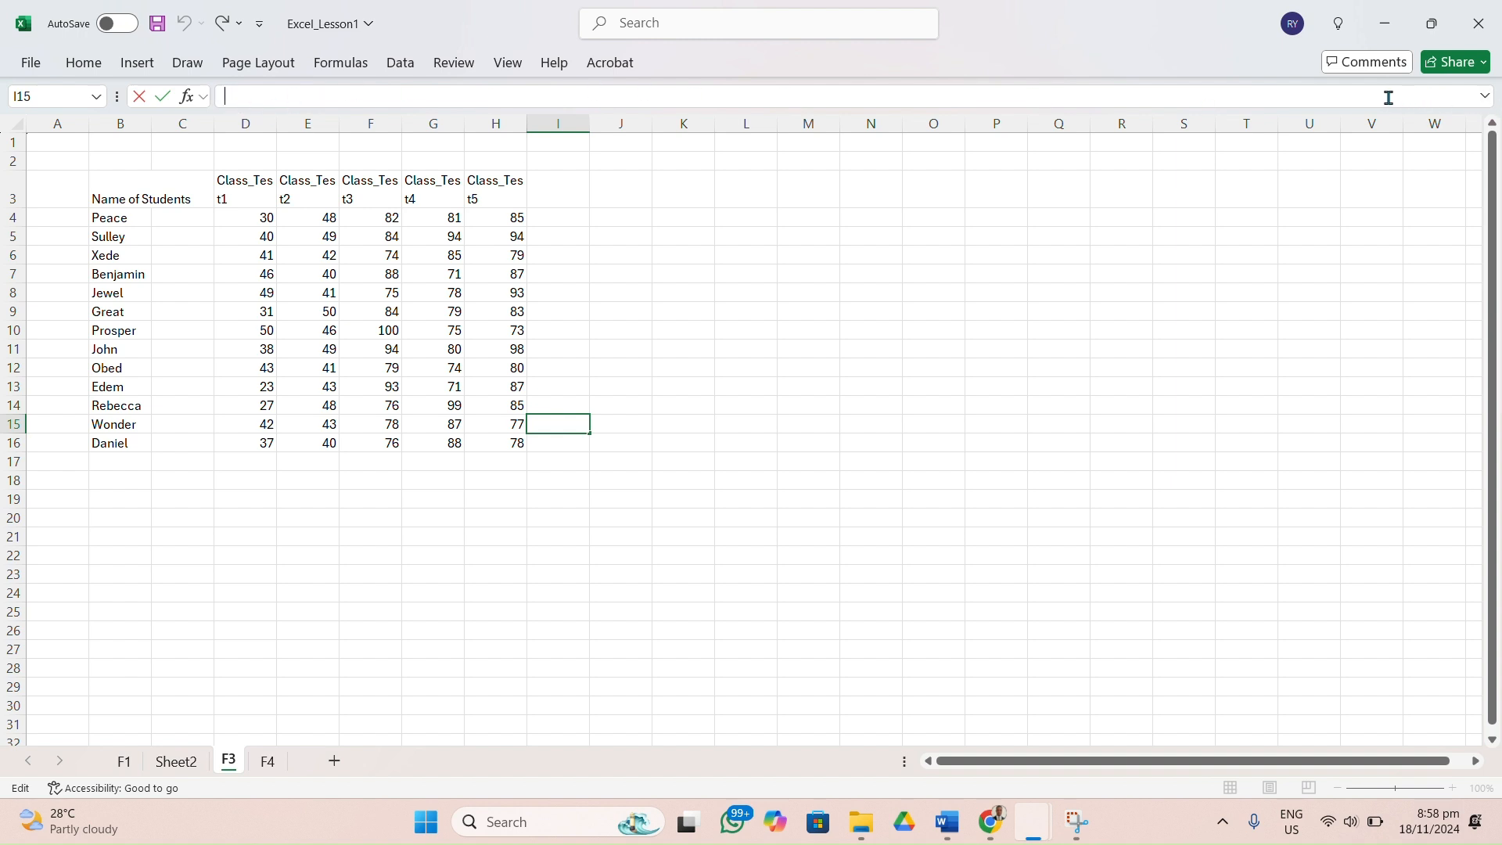
{"action": "left_click", "coordinate": [1484, 95]}
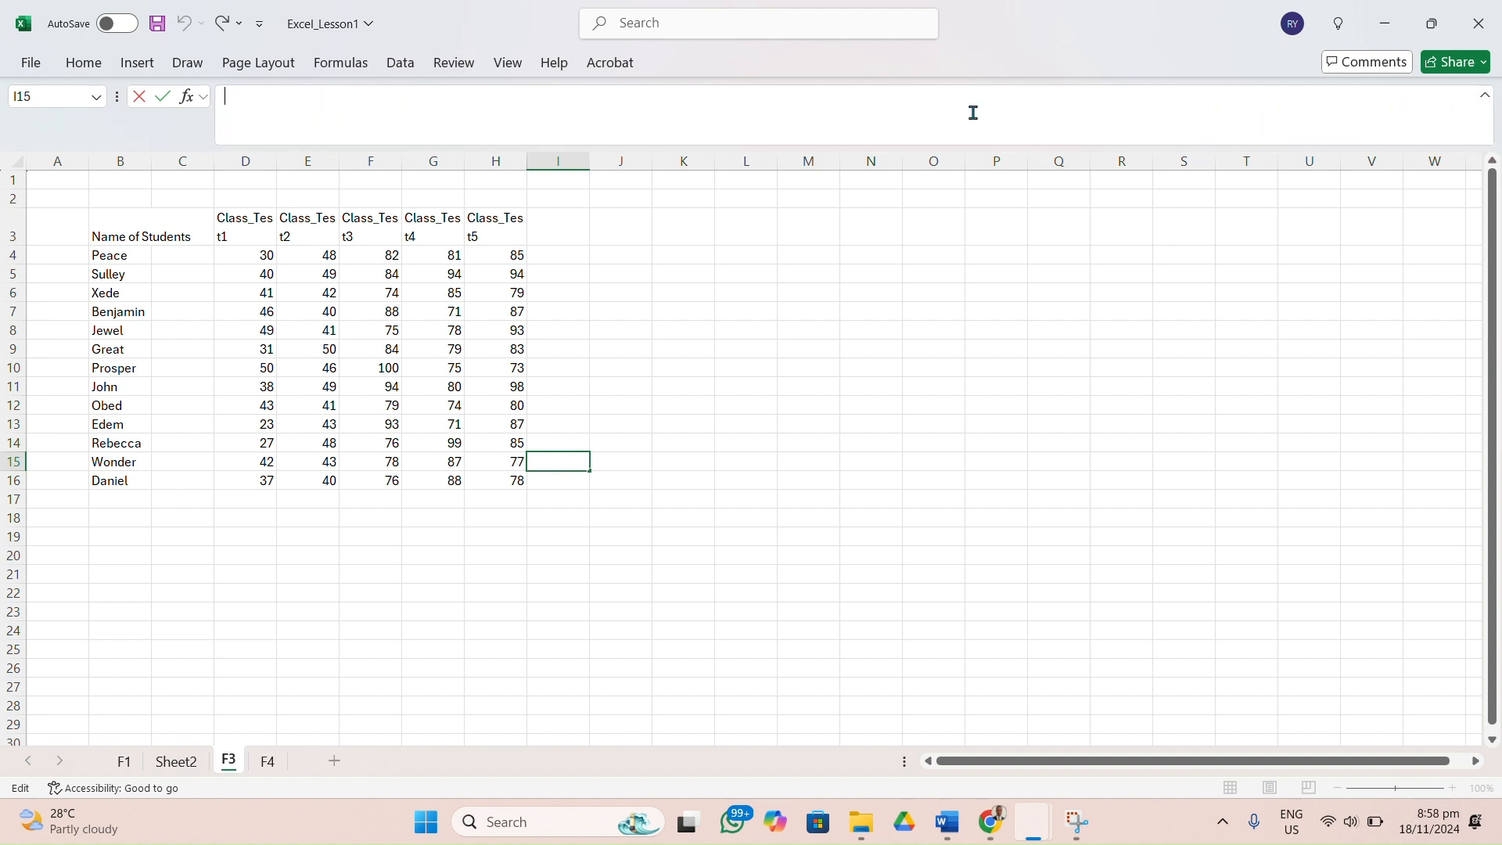
Enter the sample text safgasjgaibasngae in cell I15 and dbdbdsf in cell I16.
{"action": "type", "text": "safgasjgaibasngae"}
{"action": "key", "text": "Return"}
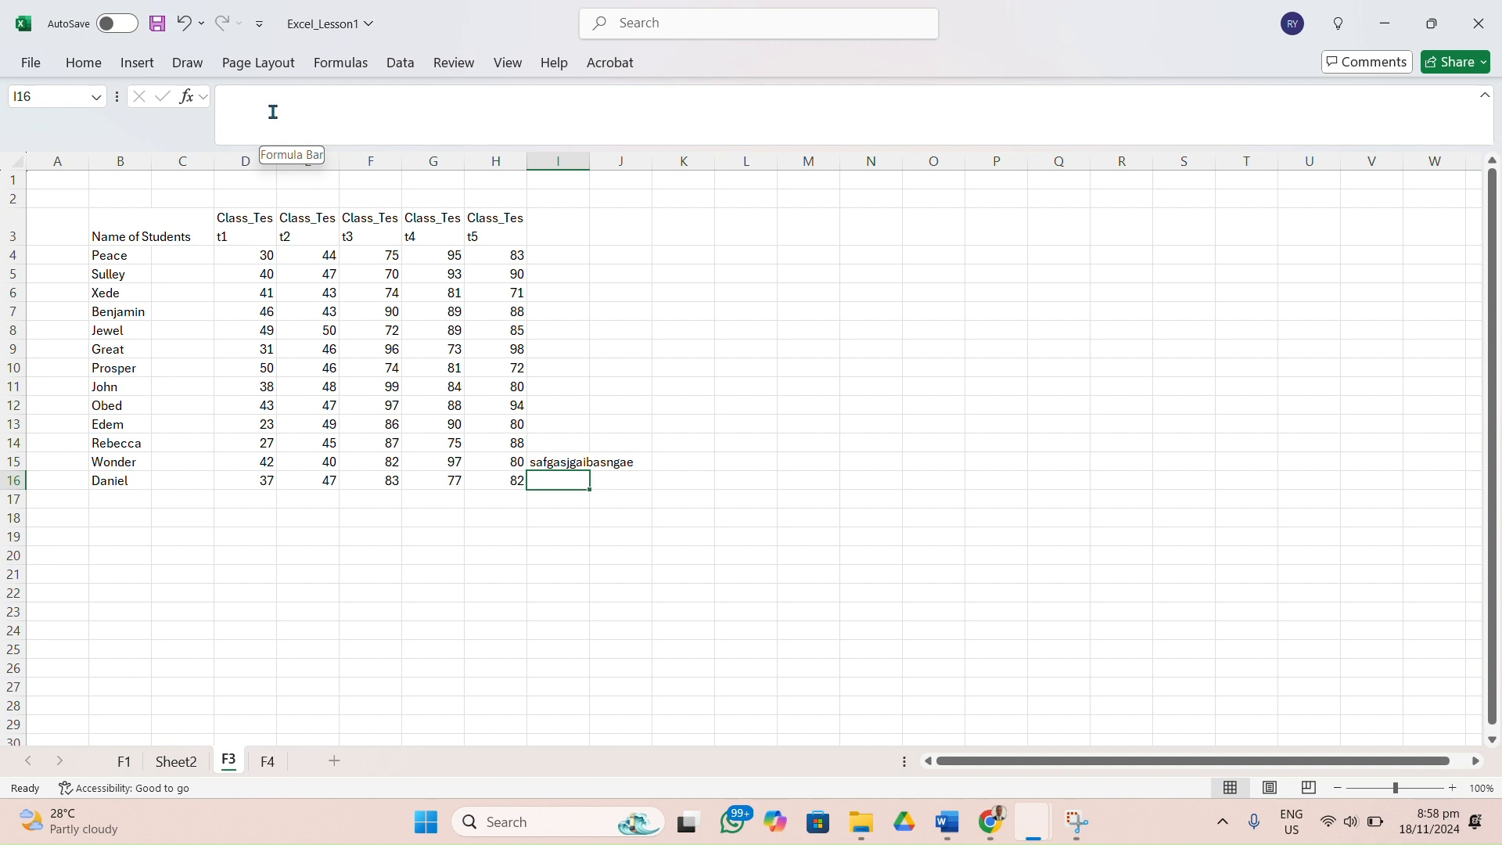
{"action": "type", "text": "dbdbdsf"}
{"action": "key", "text": "Return"}
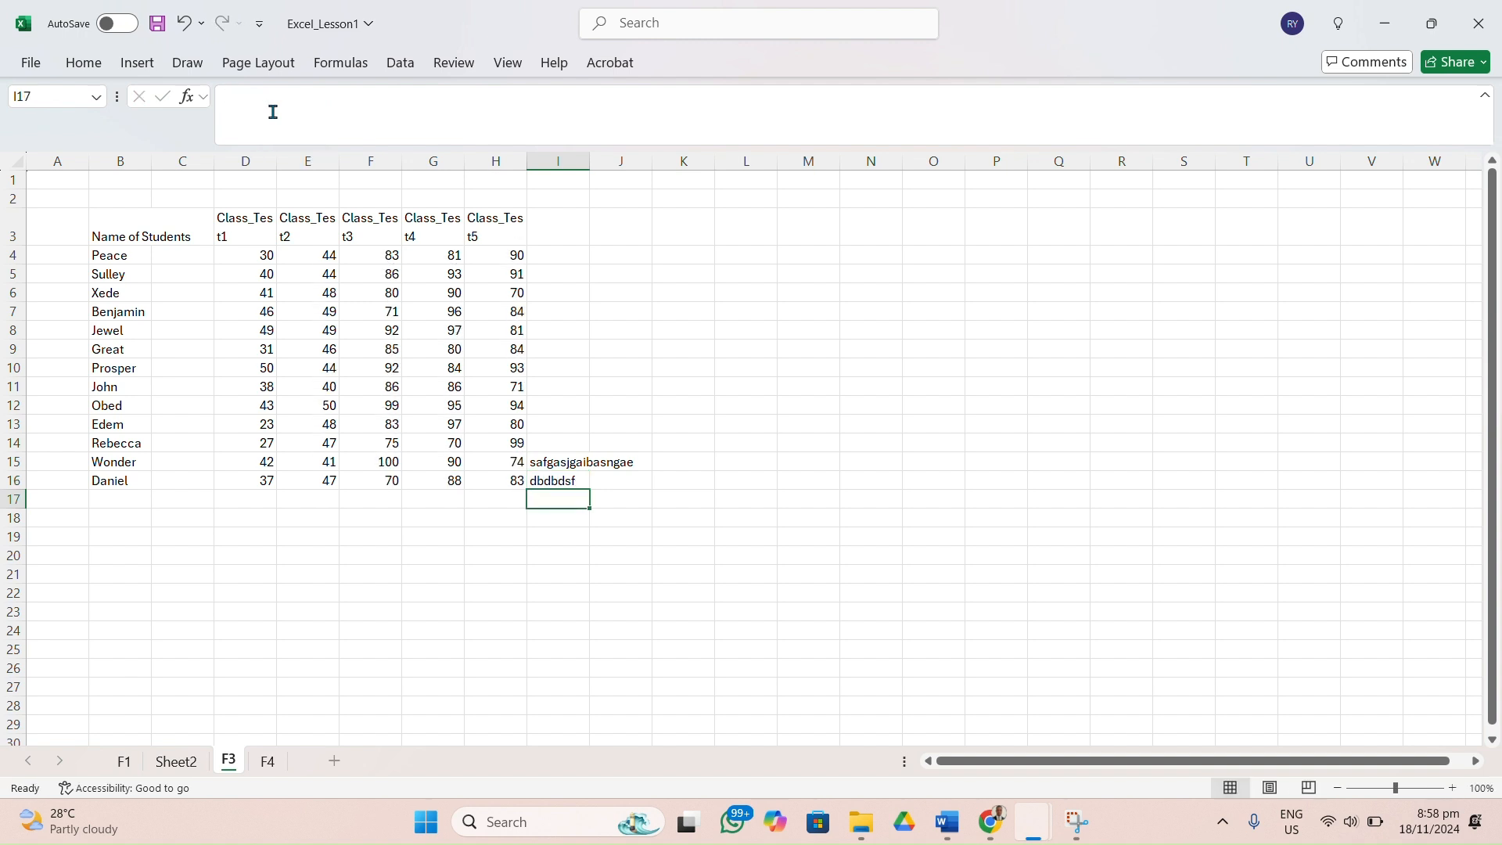
Clear the sample text from cells I16 and I15 beside the score table.
{"action": "double_click", "coordinate": [556, 479]}
{"action": "key", "text": "BackSpace"}
{"action": "left_click", "coordinate": [574, 459]}
{"action": "key", "text": "BackSpace"}
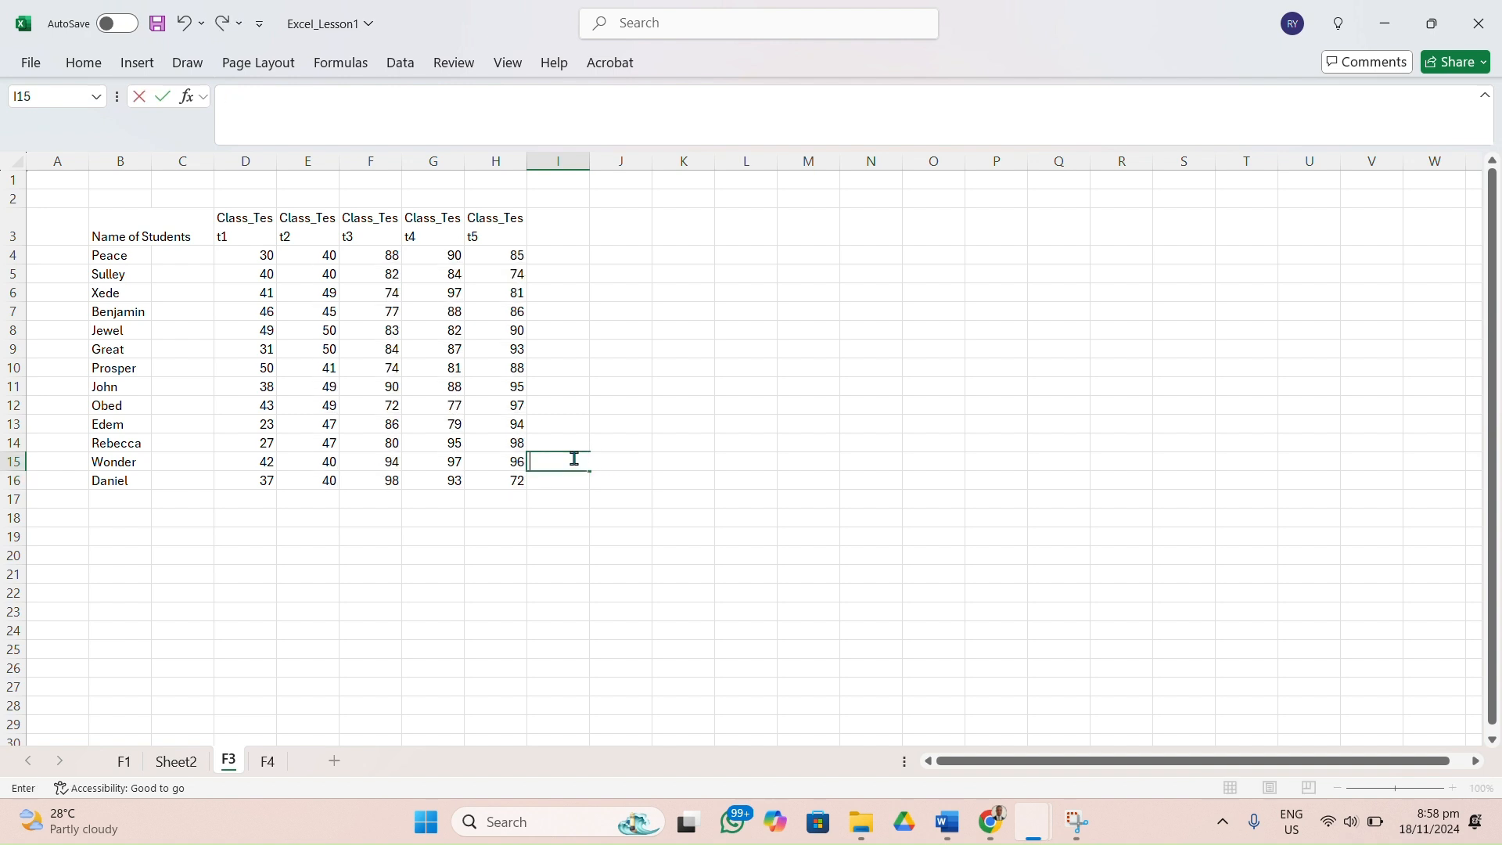
{"action": "left_click", "coordinate": [265, 263]}
{"action": "double_click", "coordinate": [265, 264]}
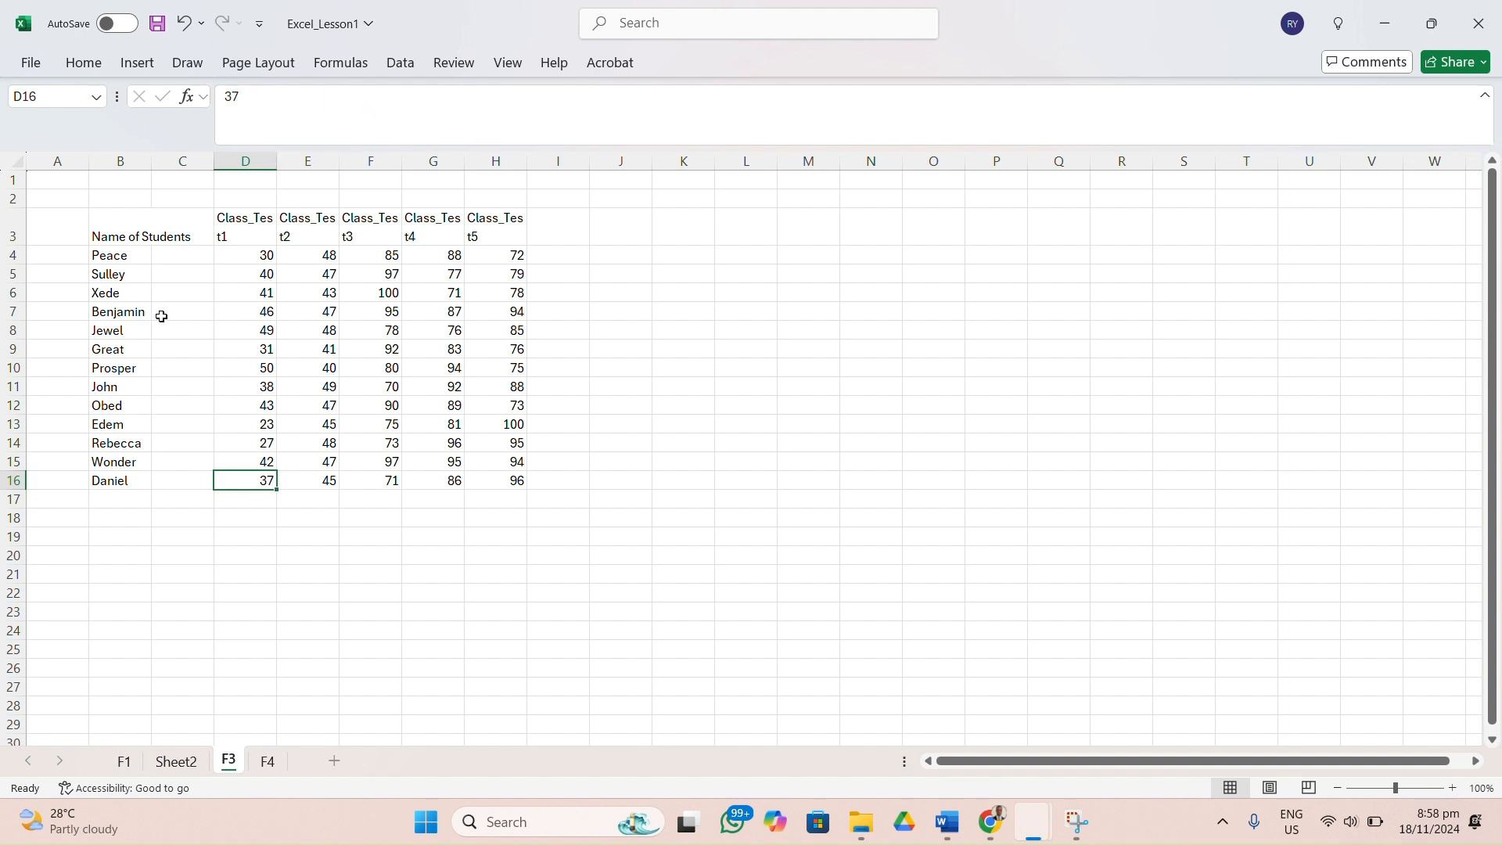
Undo the sample text changes in column I and the student name change in cell B6.
{"action": "left_click", "coordinate": [114, 293]}
{"action": "key", "text": "ctrl+z"}
{"action": "key", "text": "ctrl+z"}
{"action": "key", "text": "ctrl+z"}
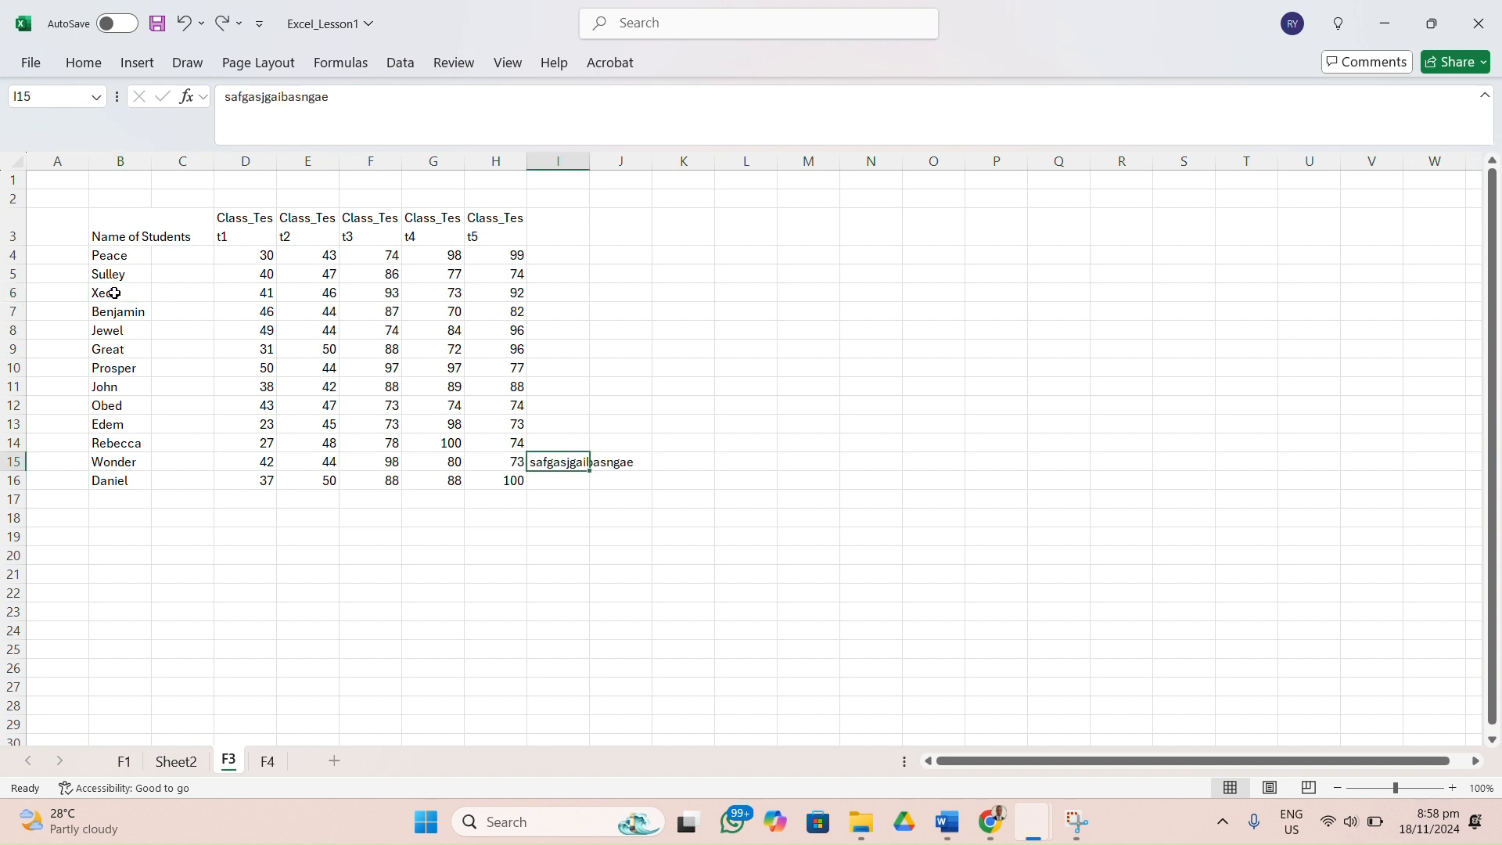
{"action": "key", "text": "ctrl+z"}
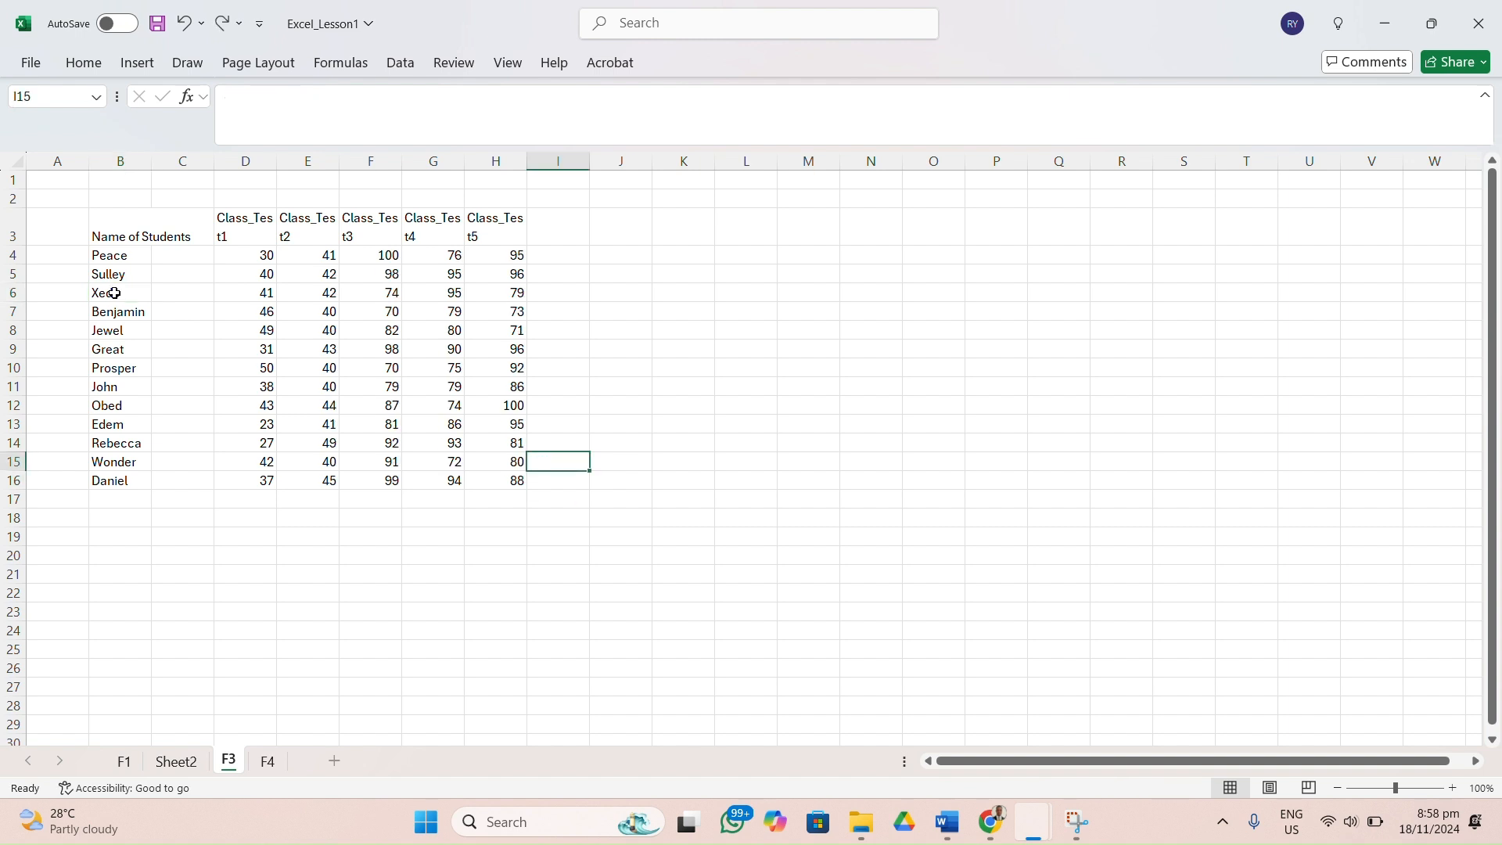
{"action": "key", "text": "ctrl+z"}
{"action": "left_click", "coordinate": [811, 400]}
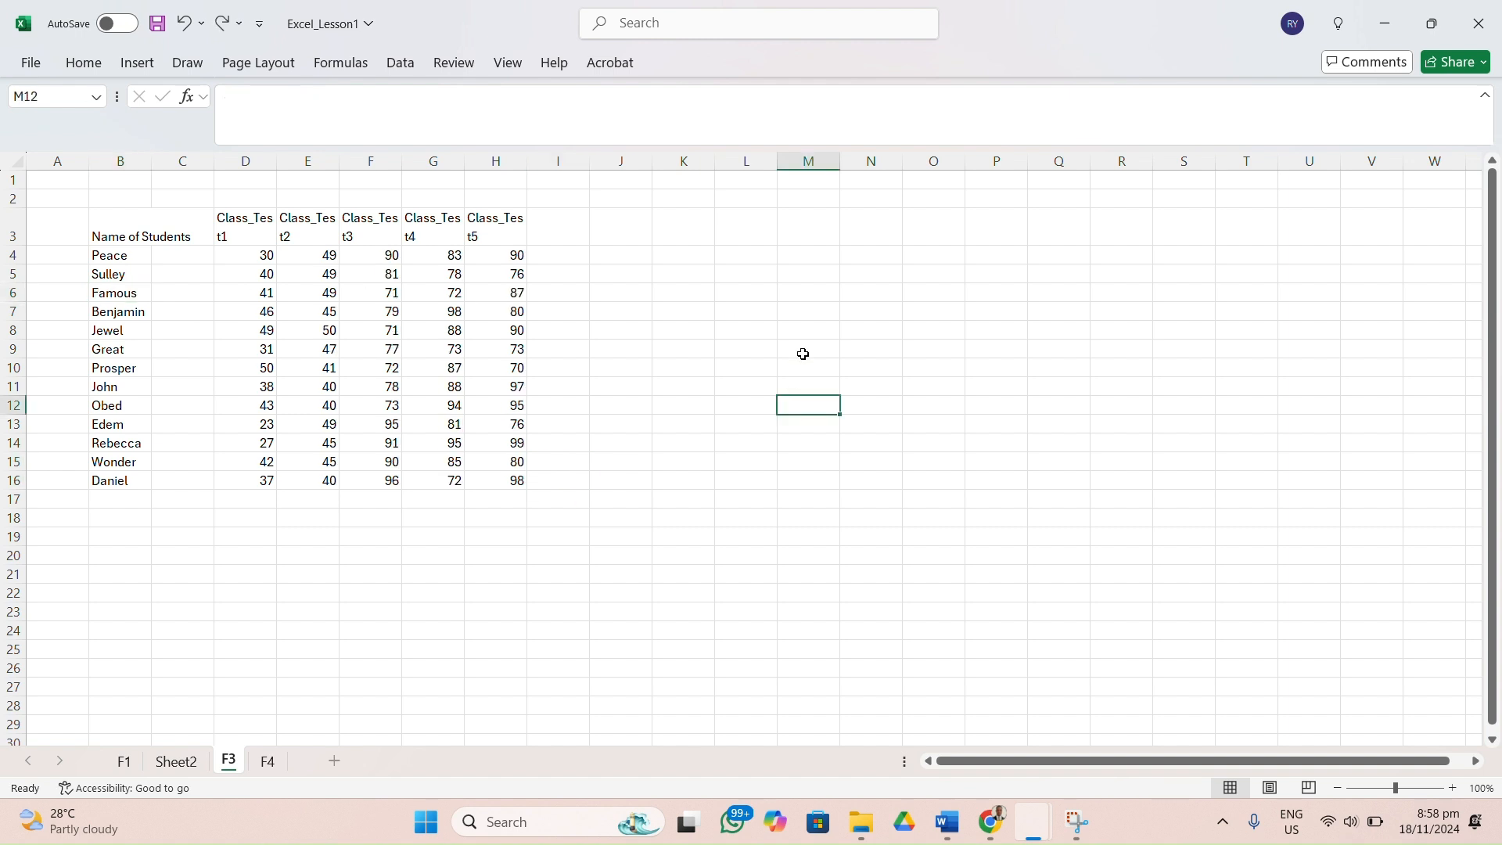
Inspect cells F4, D4 and E4 to compare the typed scores with those generated by formulas.
{"action": "left_click", "coordinate": [344, 255]}
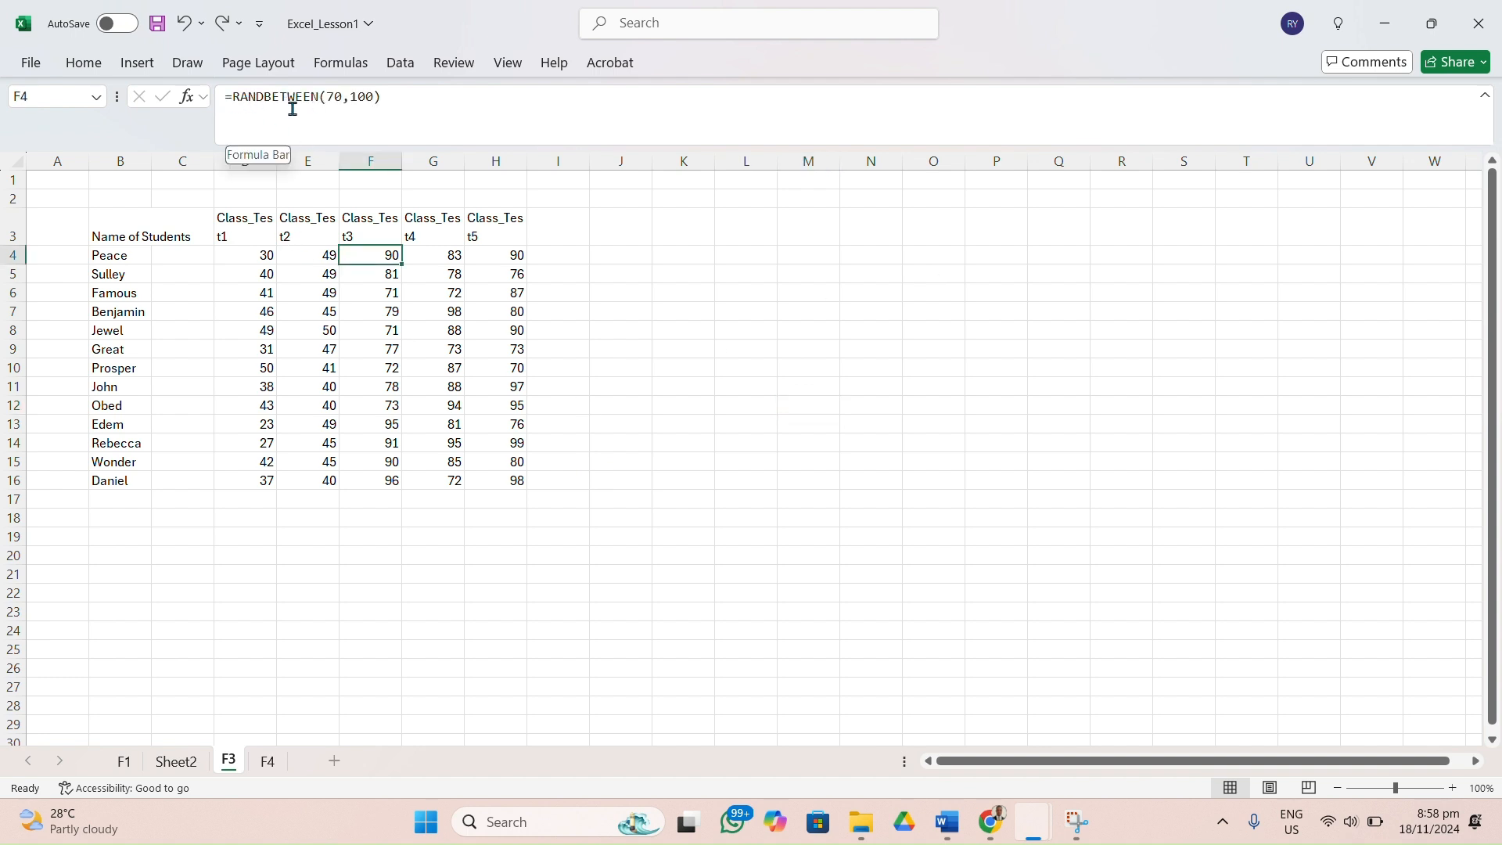
{"action": "left_click", "coordinate": [741, 501]}
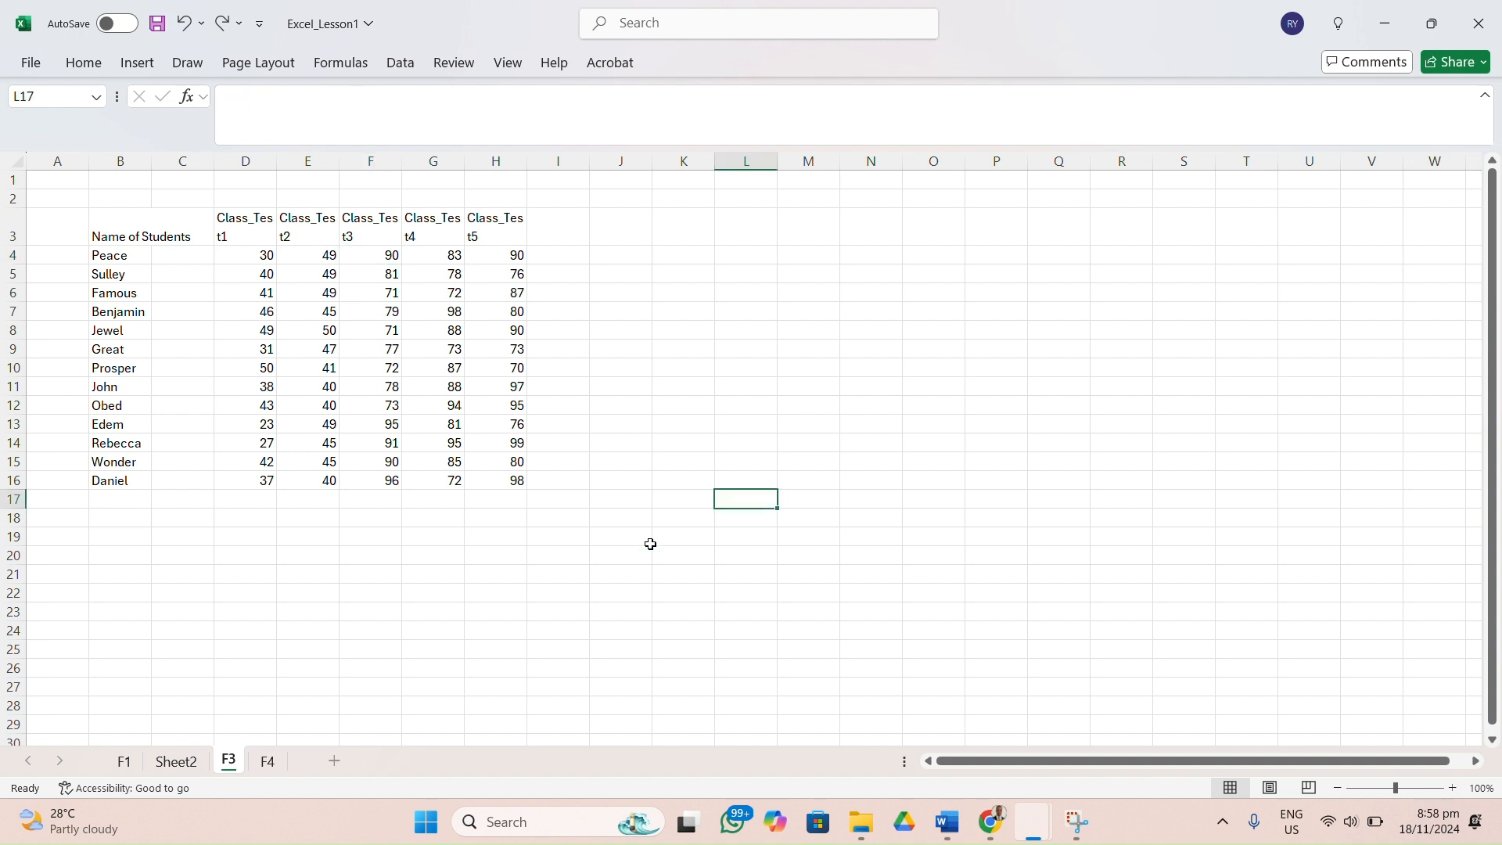
{"action": "left_click", "coordinate": [248, 259]}
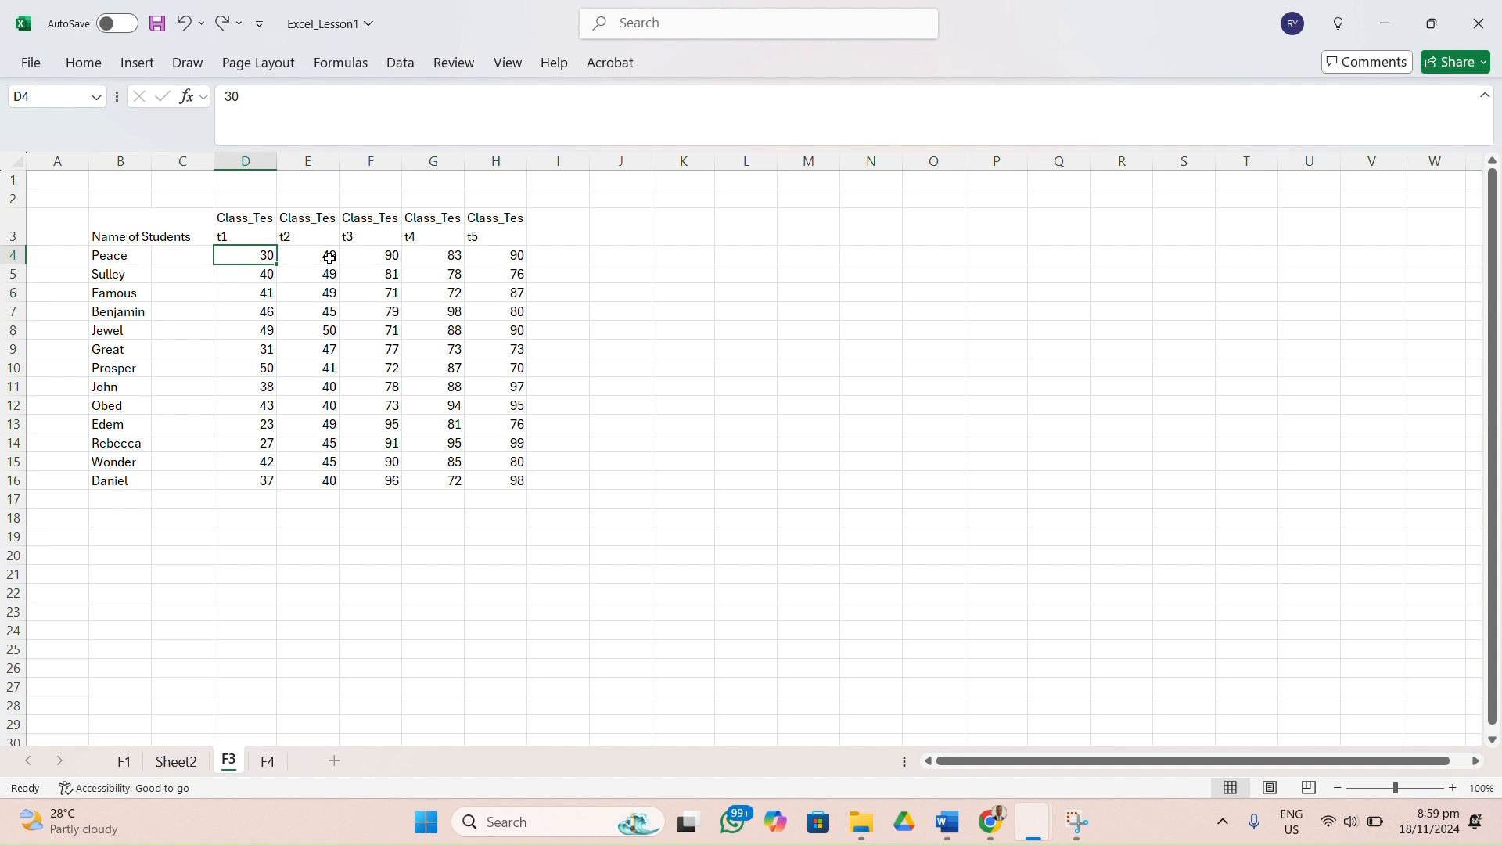
{"action": "left_click_drag", "start_coordinate": [327, 257], "coordinate": [505, 485]}
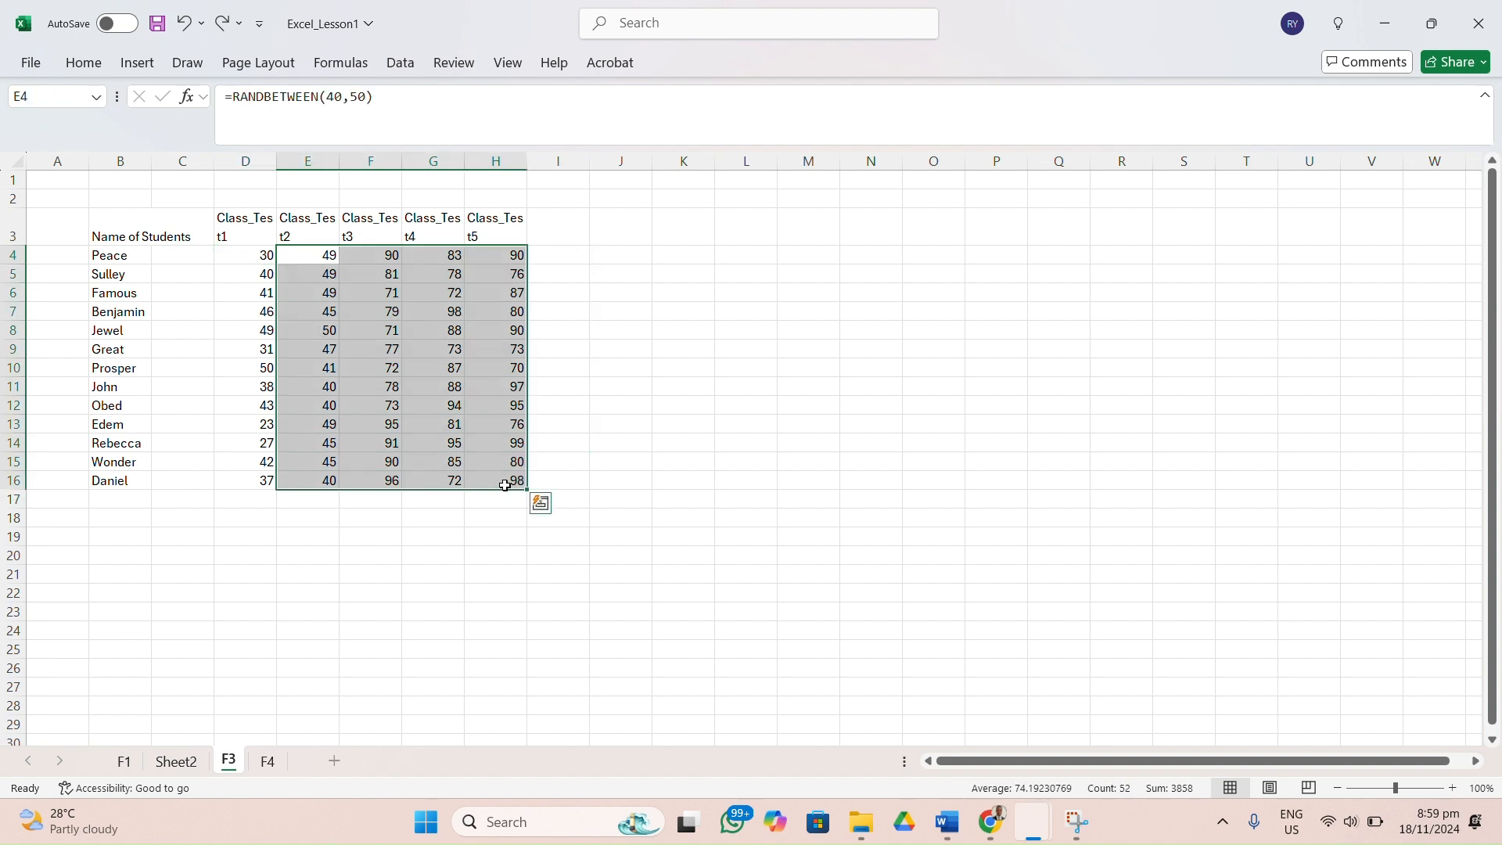
{"action": "key", "text": "ctrl+c"}
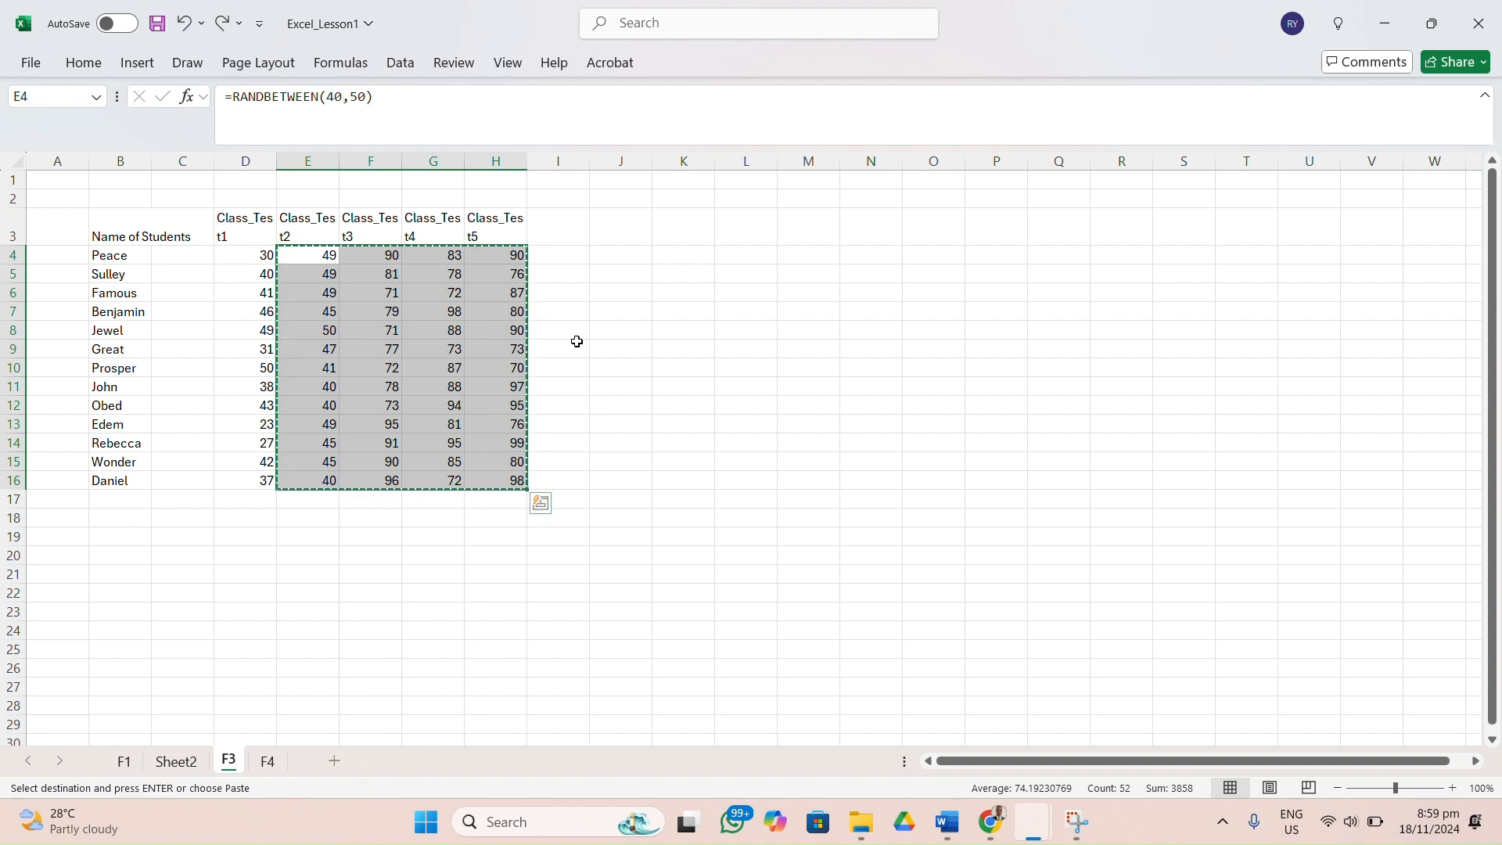
{"action": "double_click", "coordinate": [312, 254]}
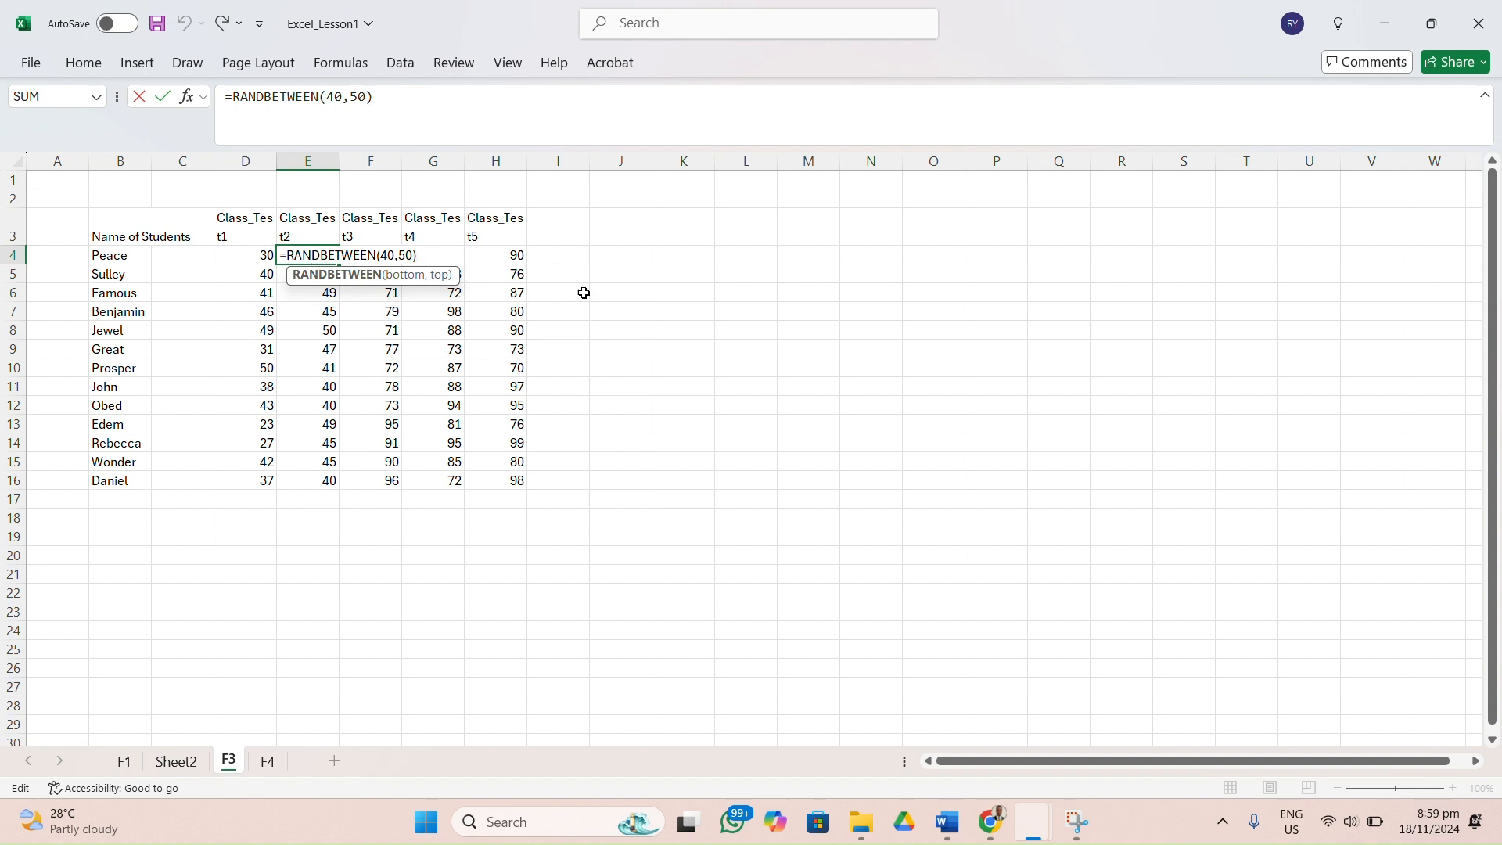
{"action": "left_click", "coordinate": [614, 300]}
Copy the random scores in E4 to H16 and paste them over the same range as values only.
{"action": "left_click_drag", "start_coordinate": [325, 253], "coordinate": [519, 474]}
{"action": "key", "text": "ctrl+c"}
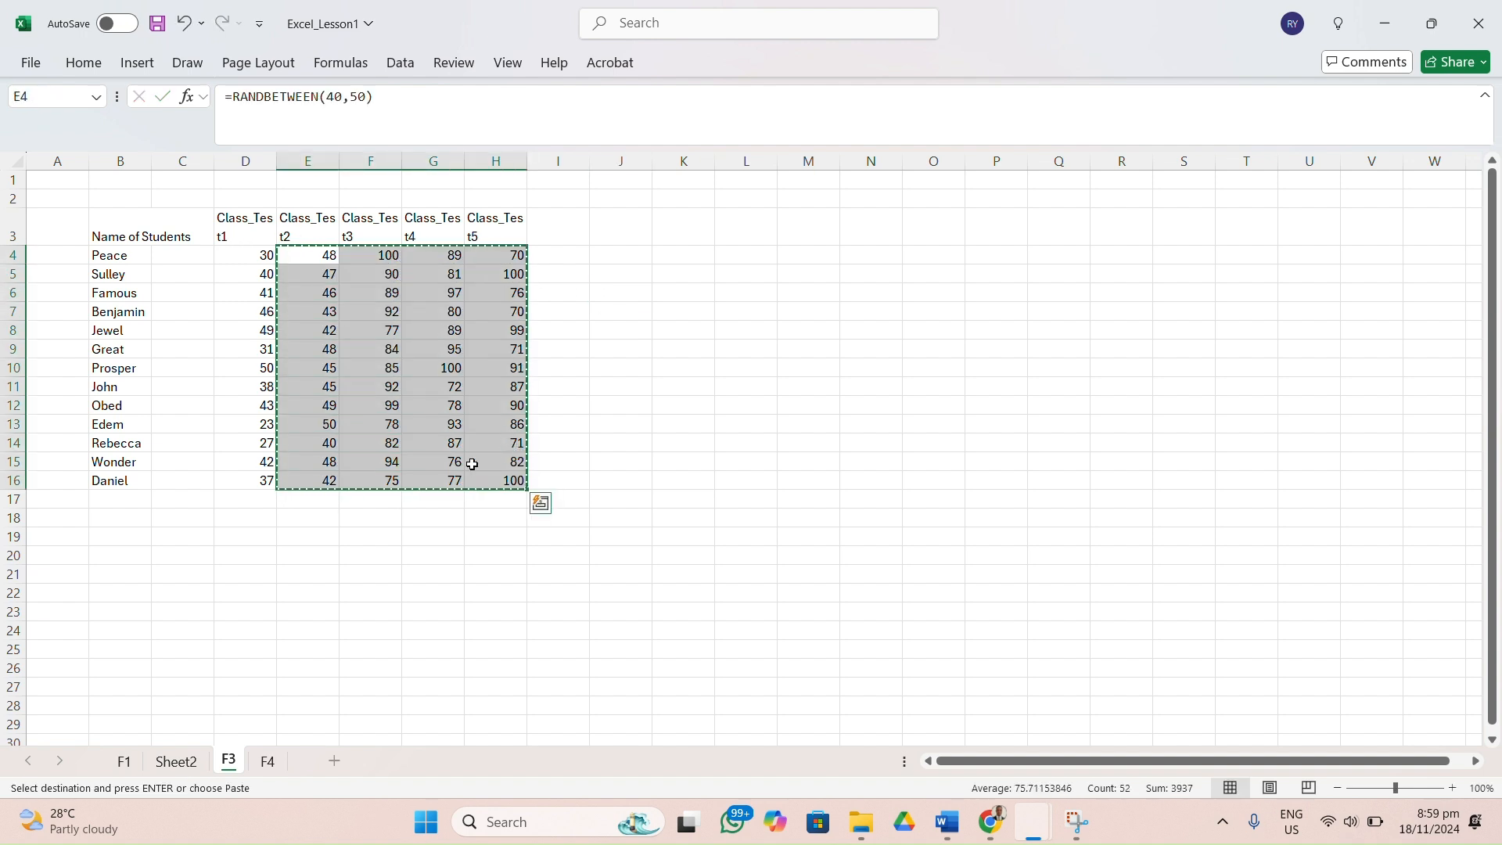
{"action": "right_click", "coordinate": [319, 263]}
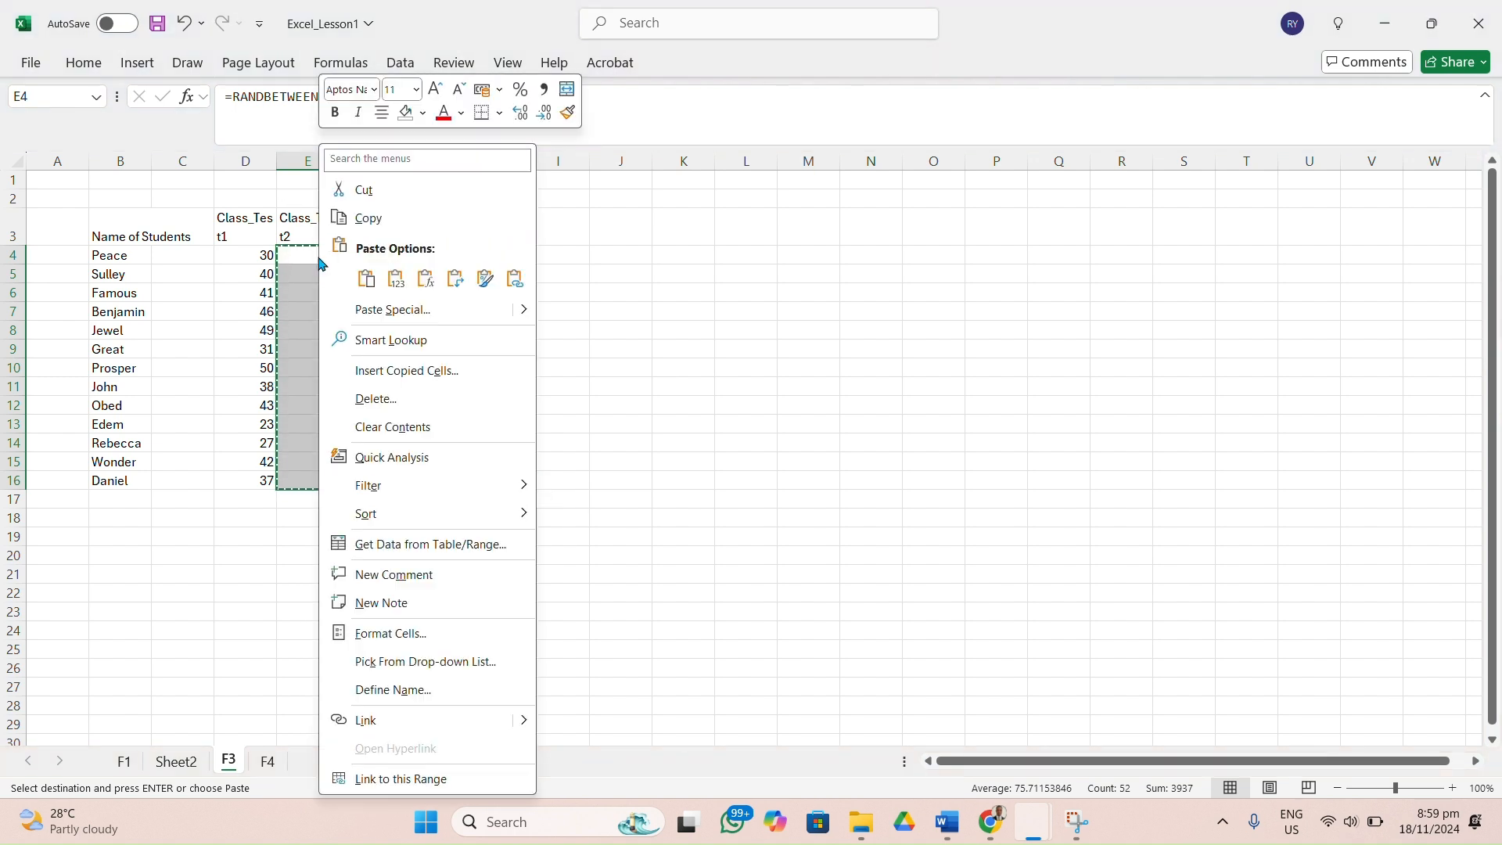
{"action": "left_click", "coordinate": [395, 280]}
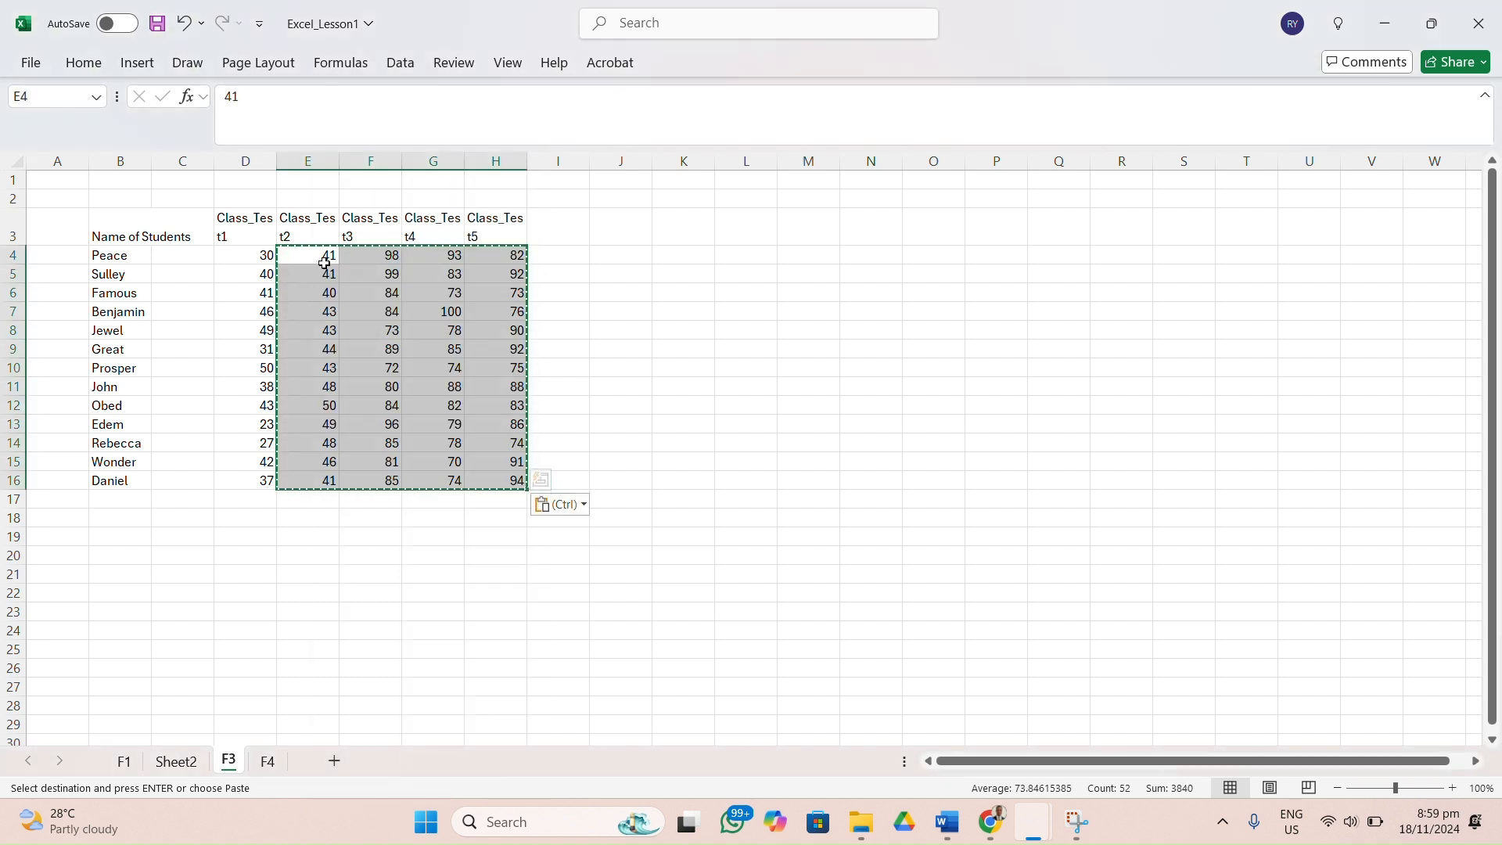
Examine several cells in the class test 3 to 5 columns to check whether they contain fixed numbers instead of formulas.
{"action": "left_click", "coordinate": [736, 293]}
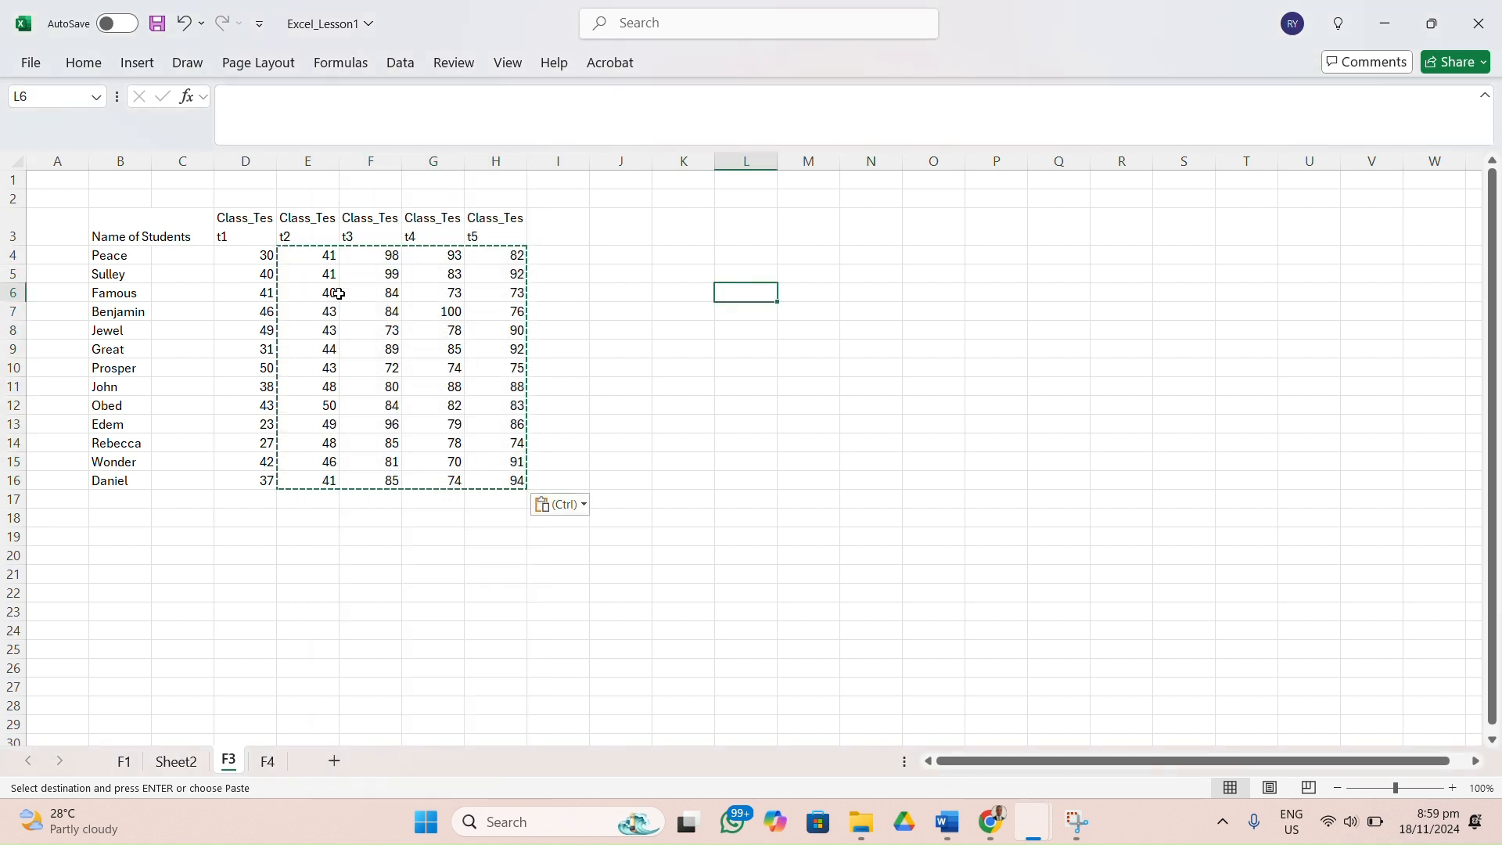
{"action": "left_click", "coordinate": [496, 292]}
{"action": "left_click", "coordinate": [387, 311]}
{"action": "key", "text": "Escape"}
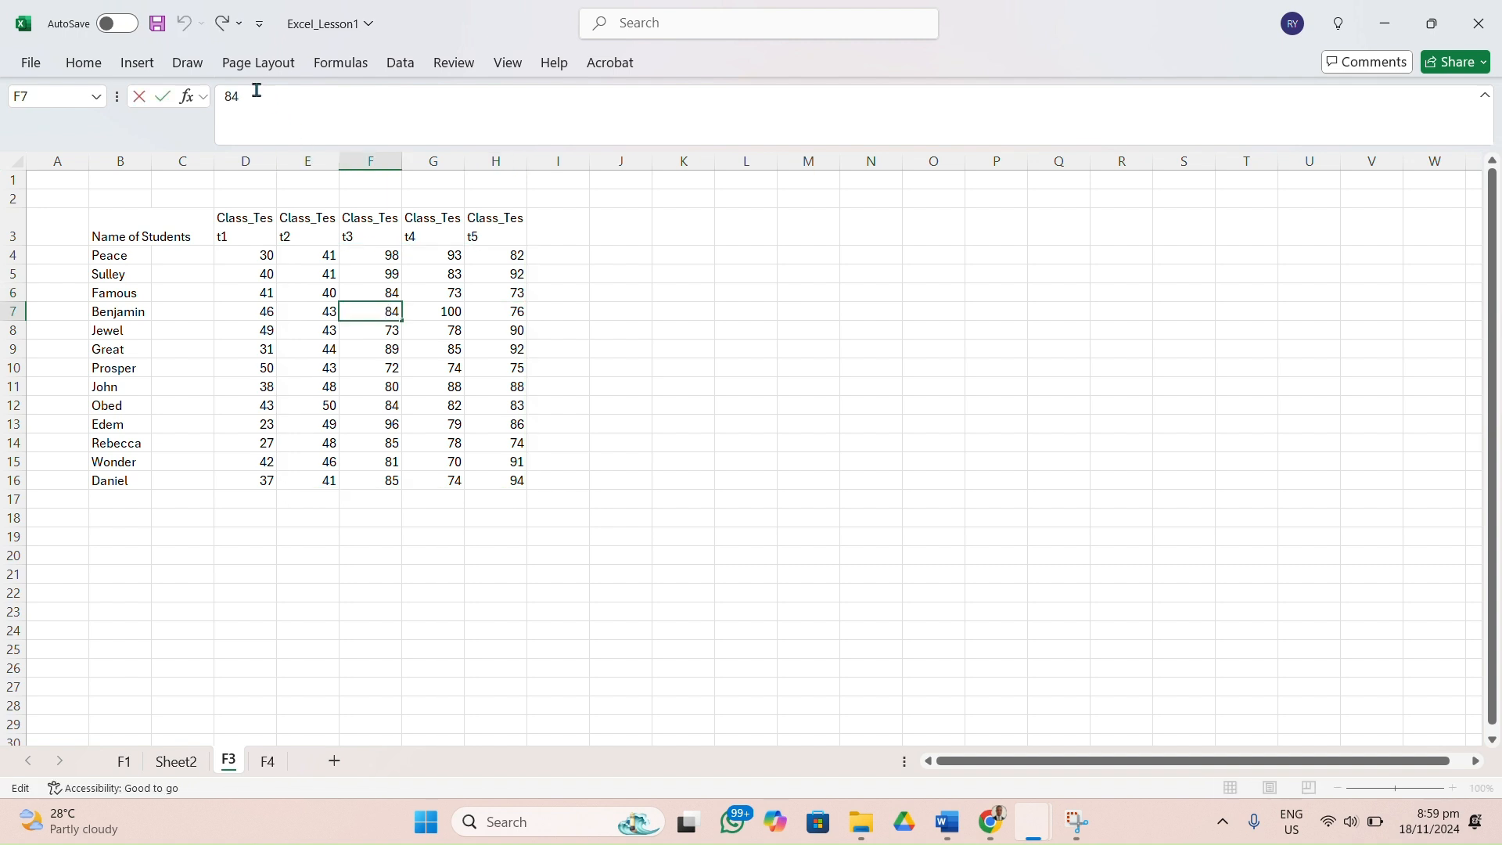
{"action": "left_click", "coordinate": [440, 329]}
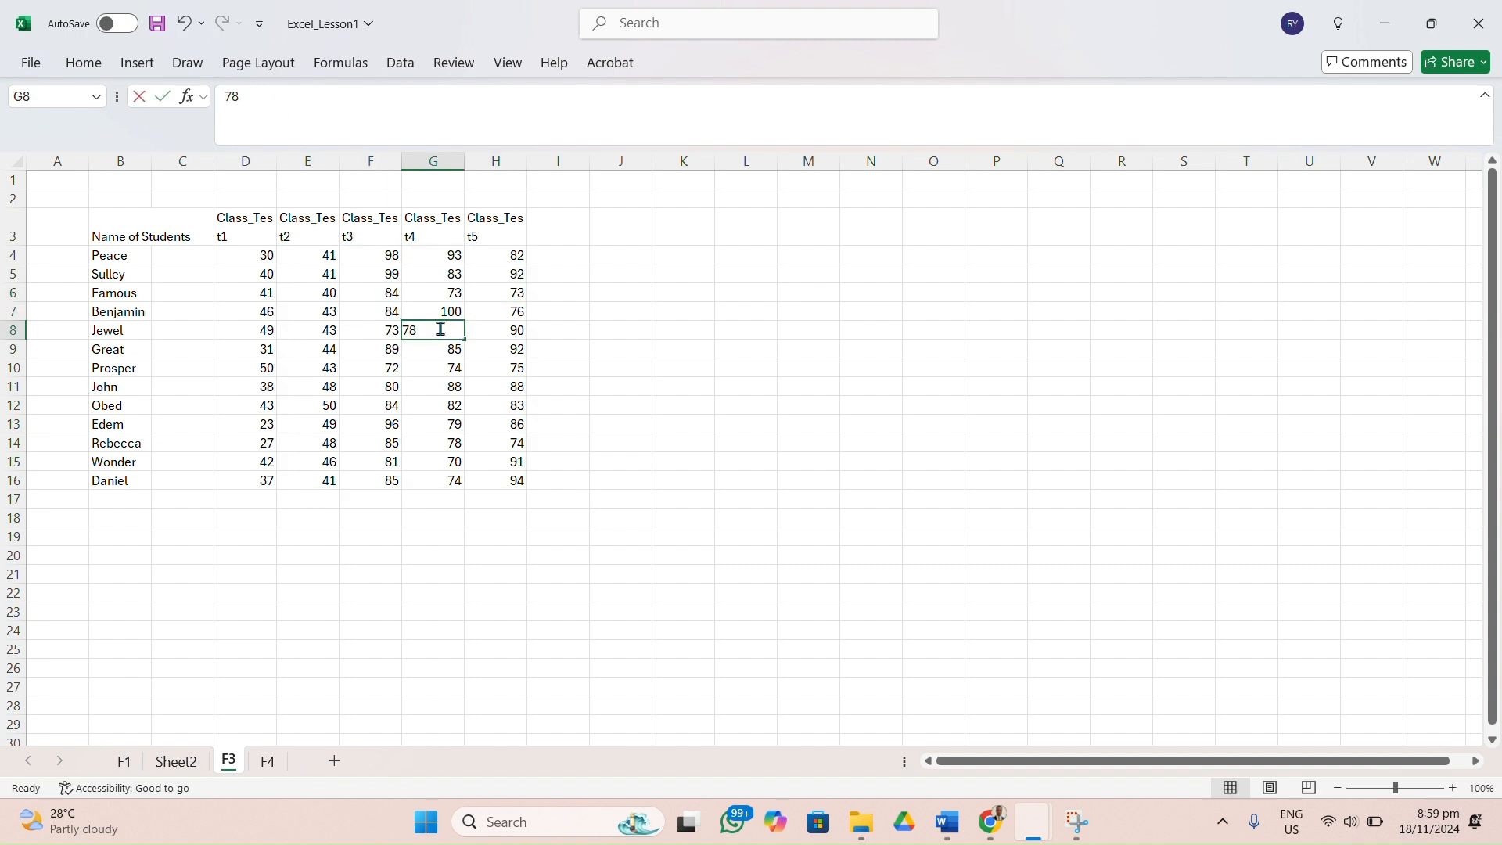
{"action": "double_click", "coordinate": [483, 370]}
{"action": "left_click", "coordinate": [657, 309]}
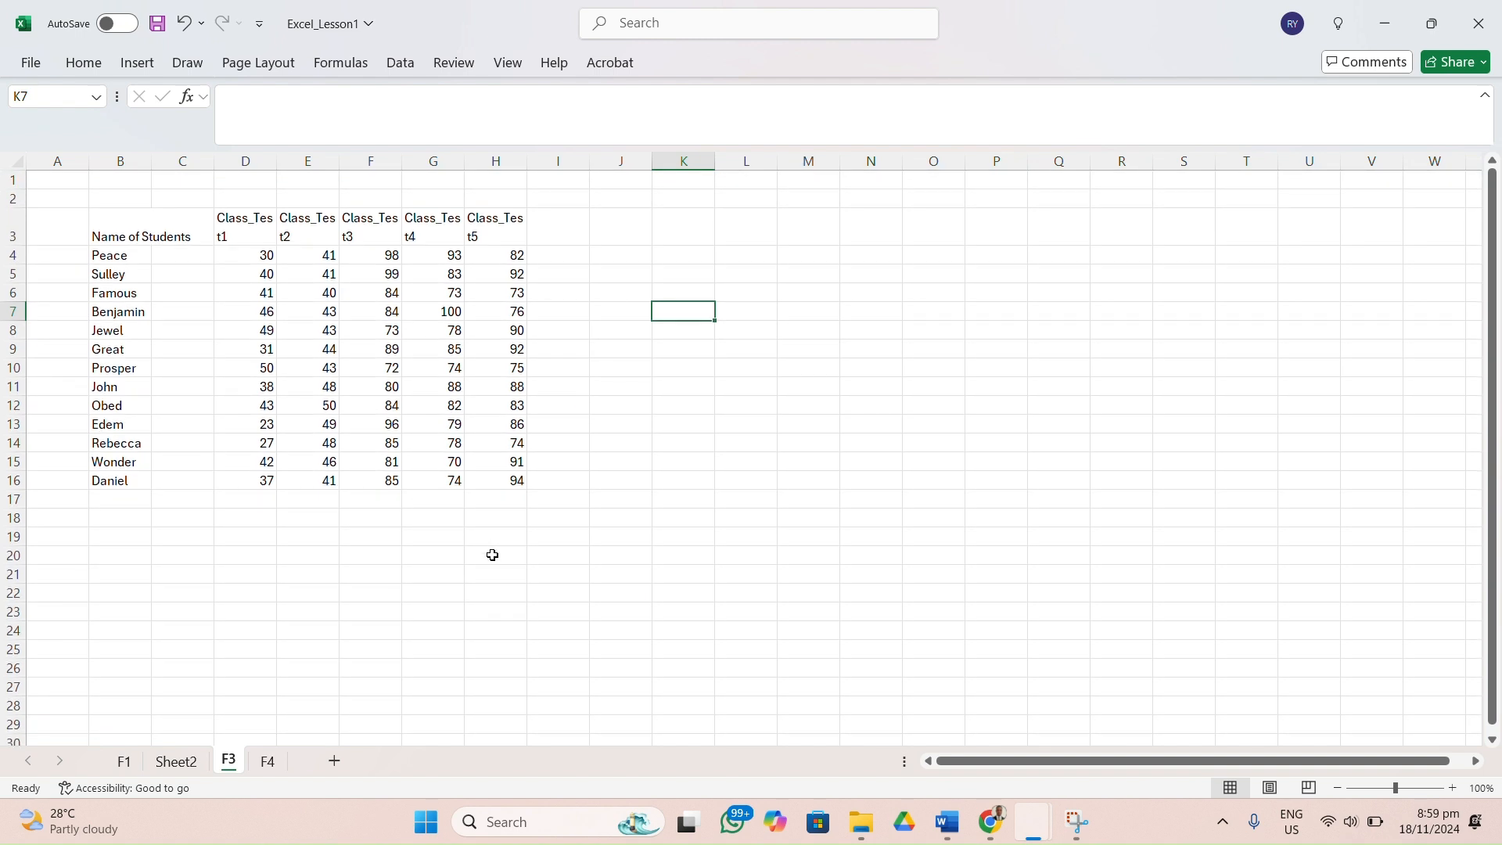
{"action": "left_click", "coordinate": [695, 229]}
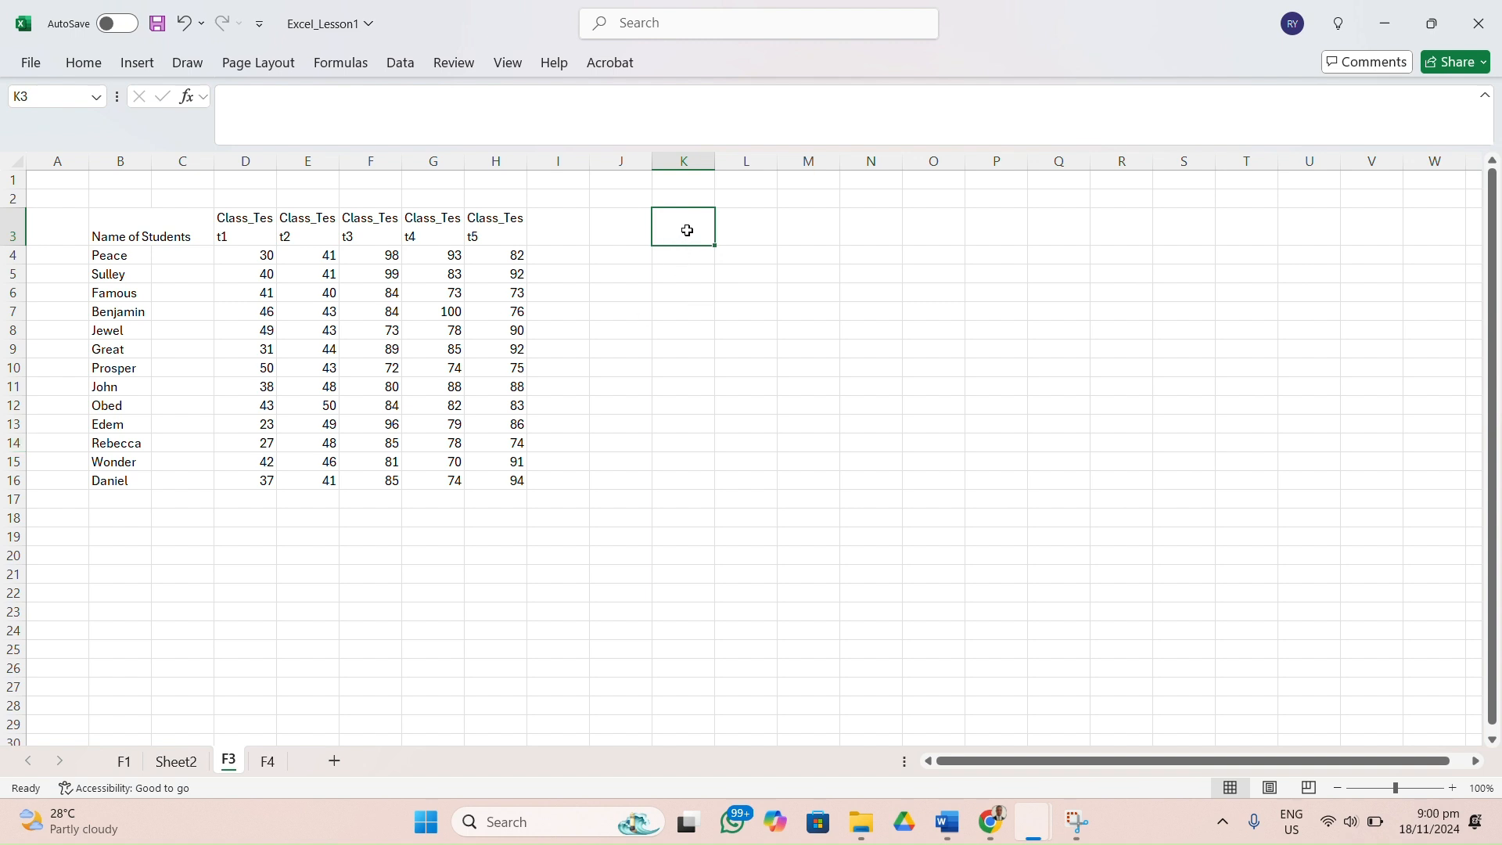
Enter the heading Total_Marks in cell K3.
{"action": "type", "text": "To"}
{"action": "type", "text": "tal_Marks"}
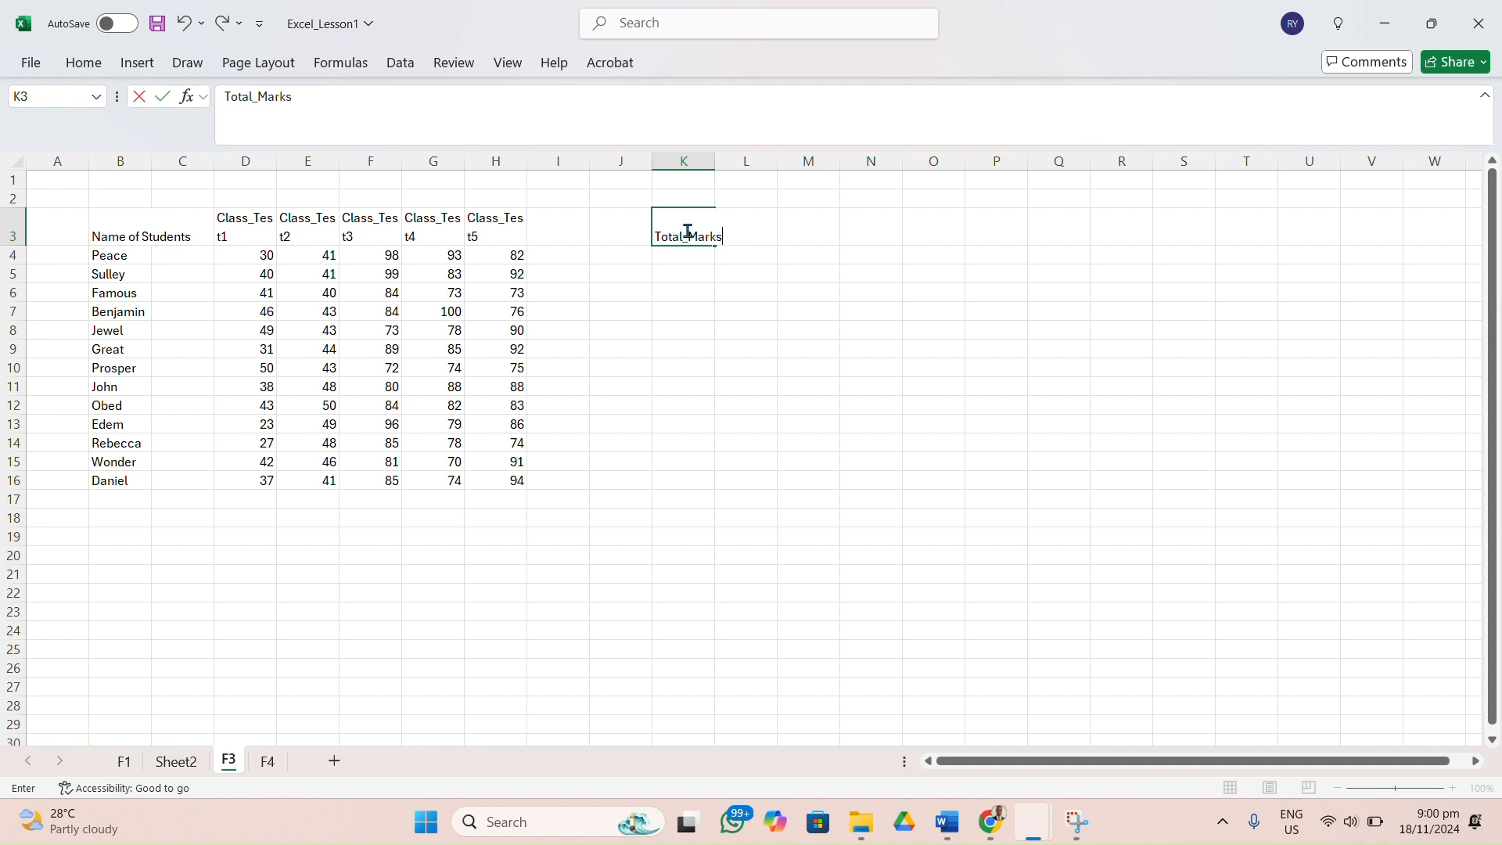
{"action": "key", "text": "Return"}
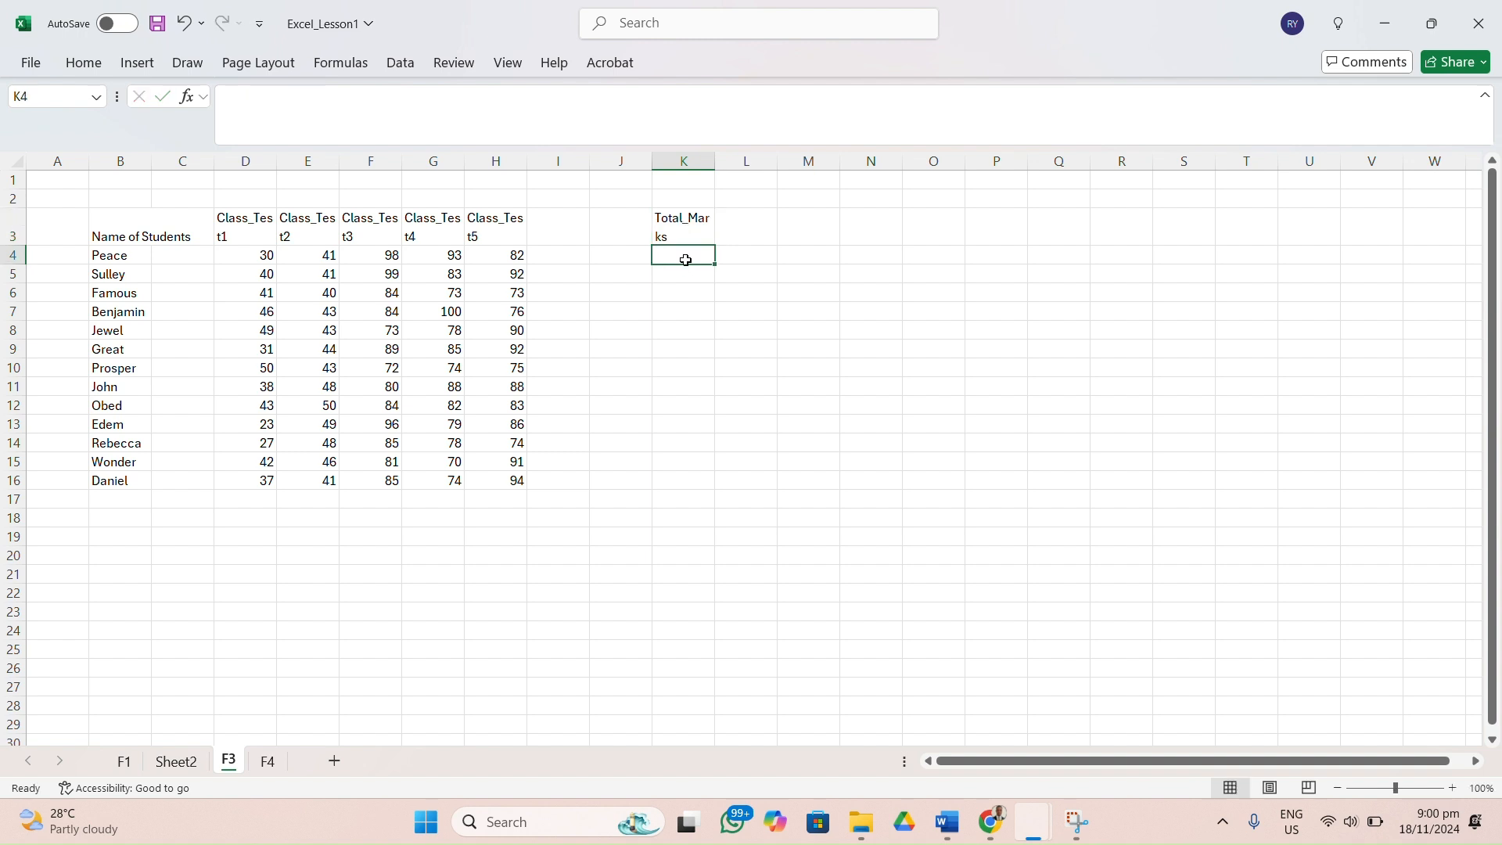
Begin a total formula in K4 with a reference to D4, dropping the SUM function so it reads =D4.
{"action": "double_click", "coordinate": [689, 261]}
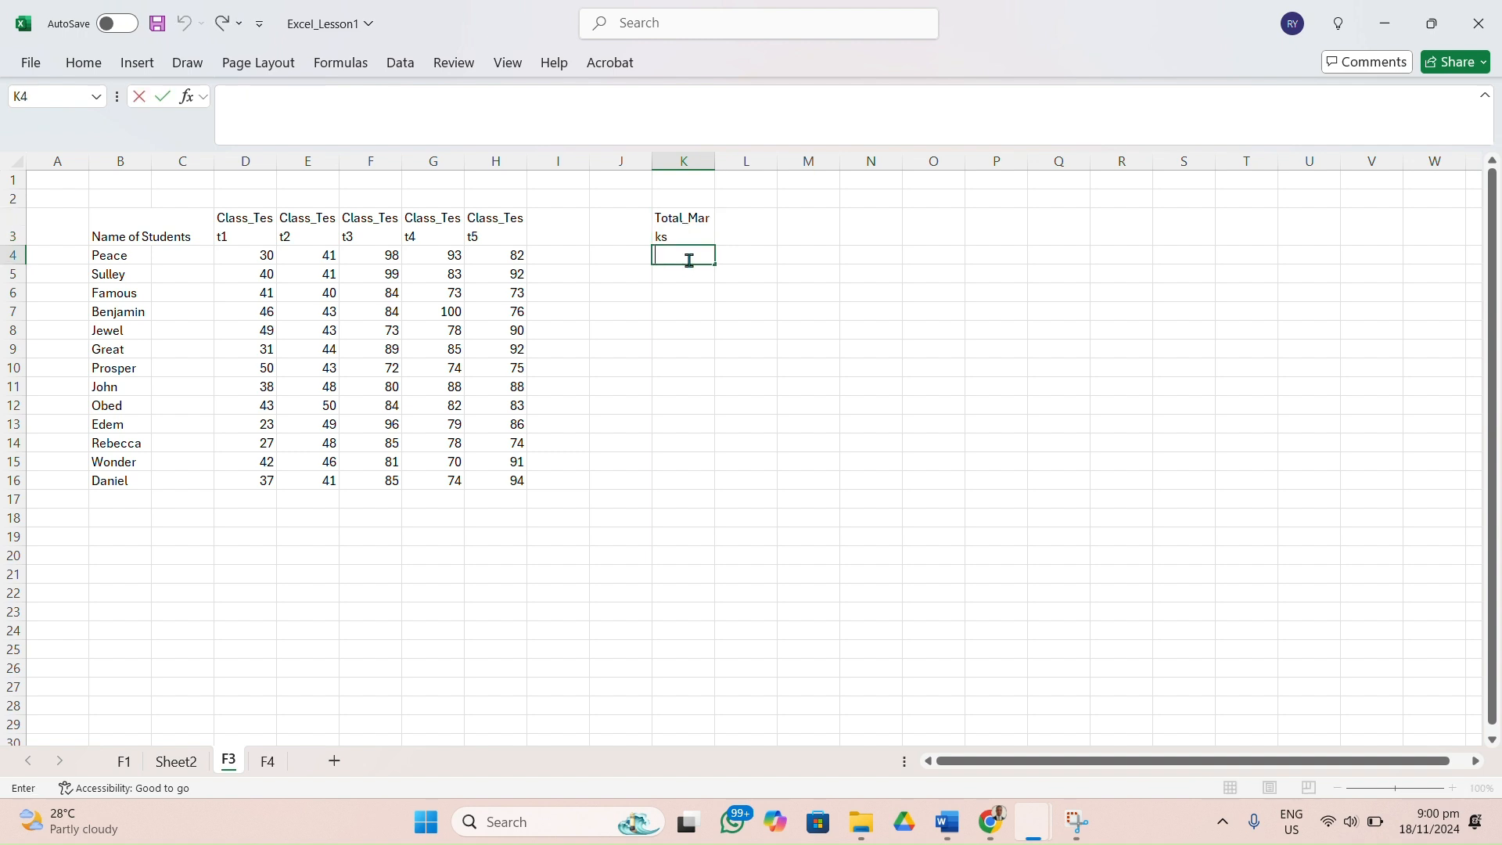
{"action": "type", "text": "=sum"}
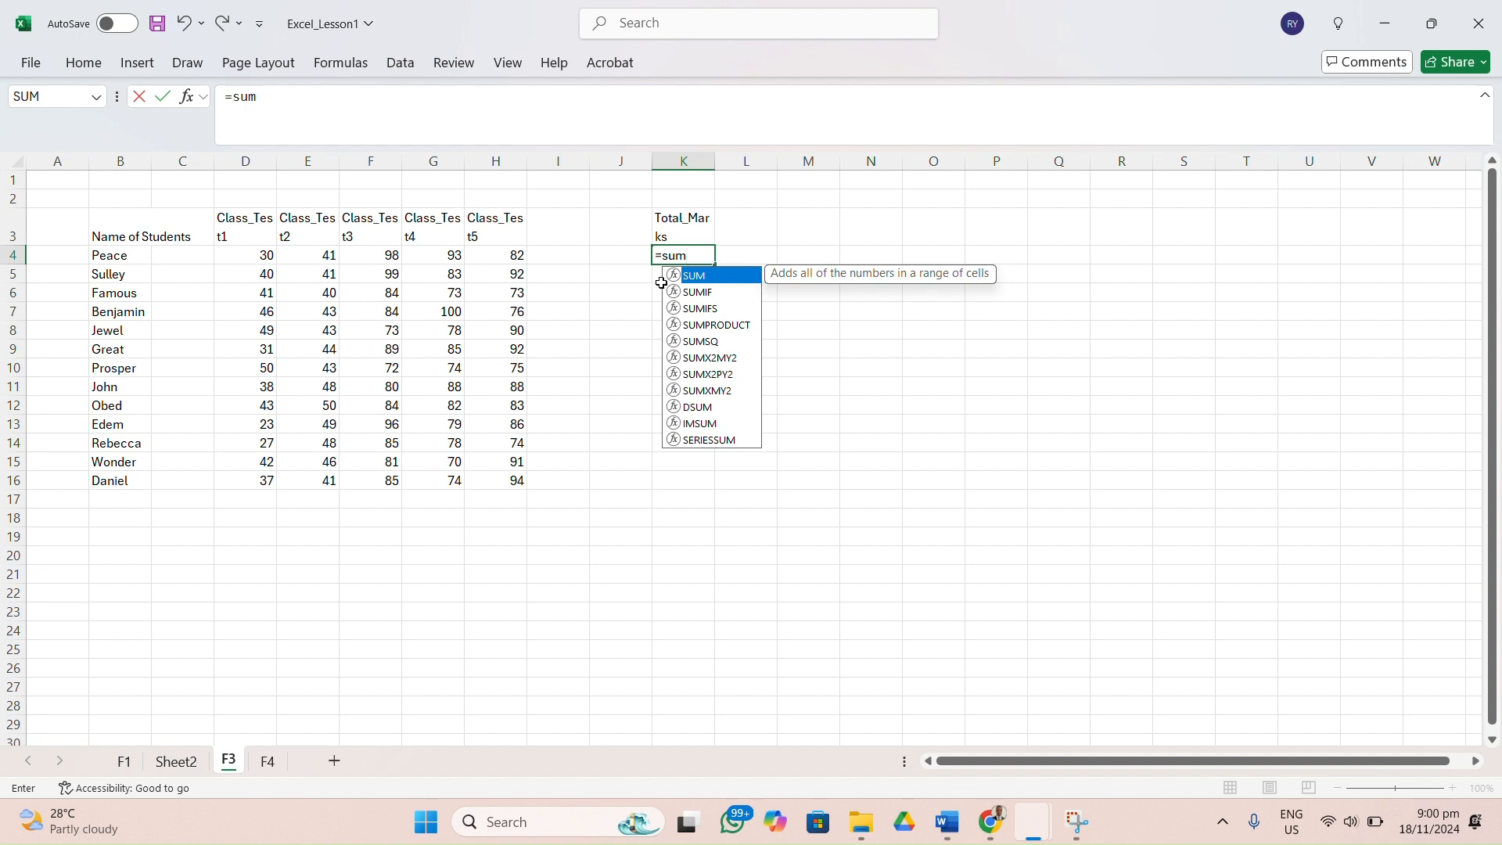
{"action": "type", "text": "("}
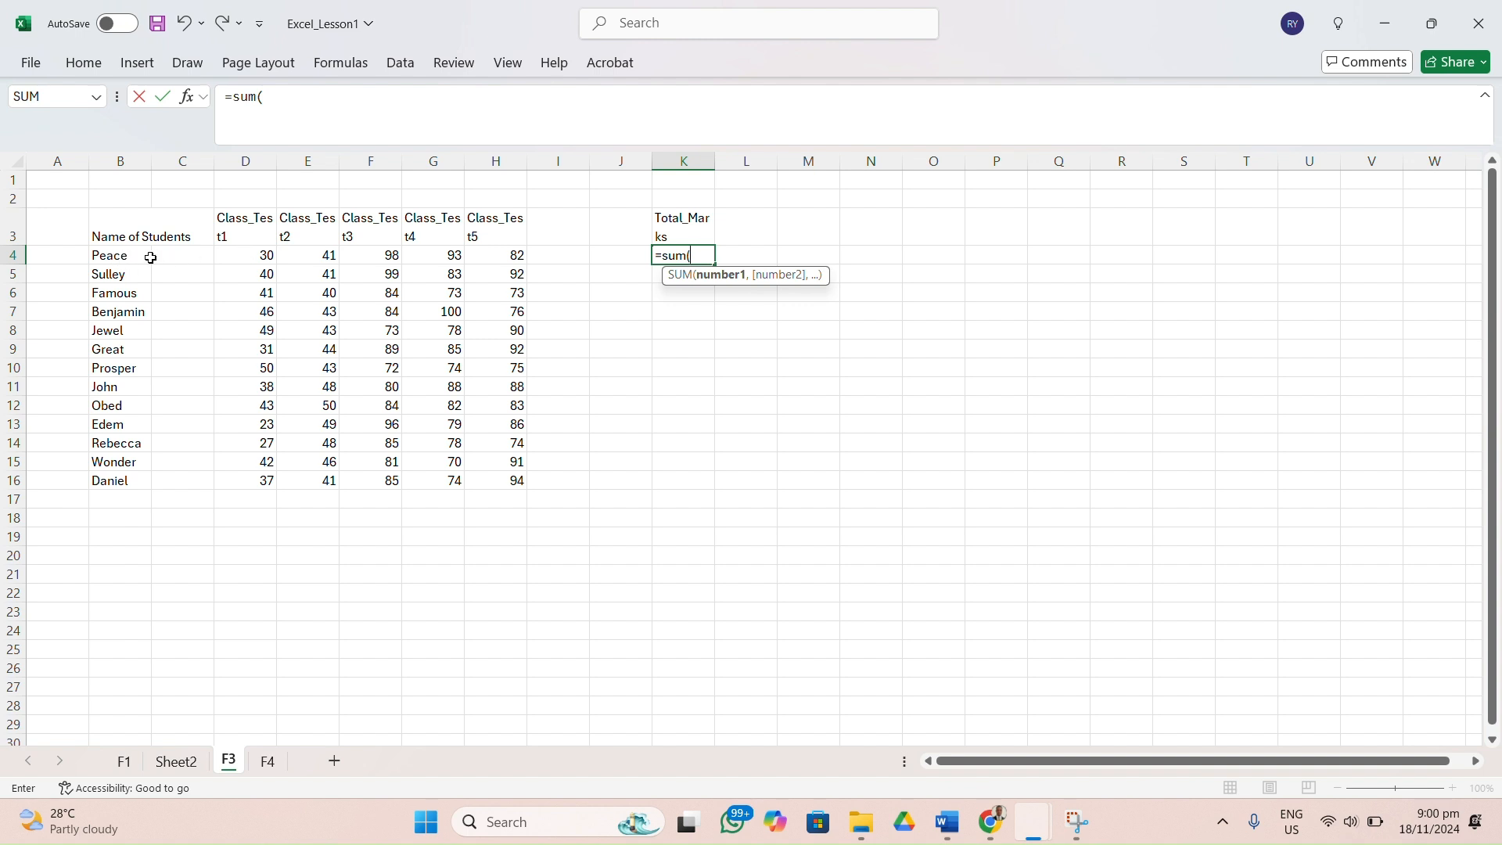
{"action": "left_click", "coordinate": [262, 256]}
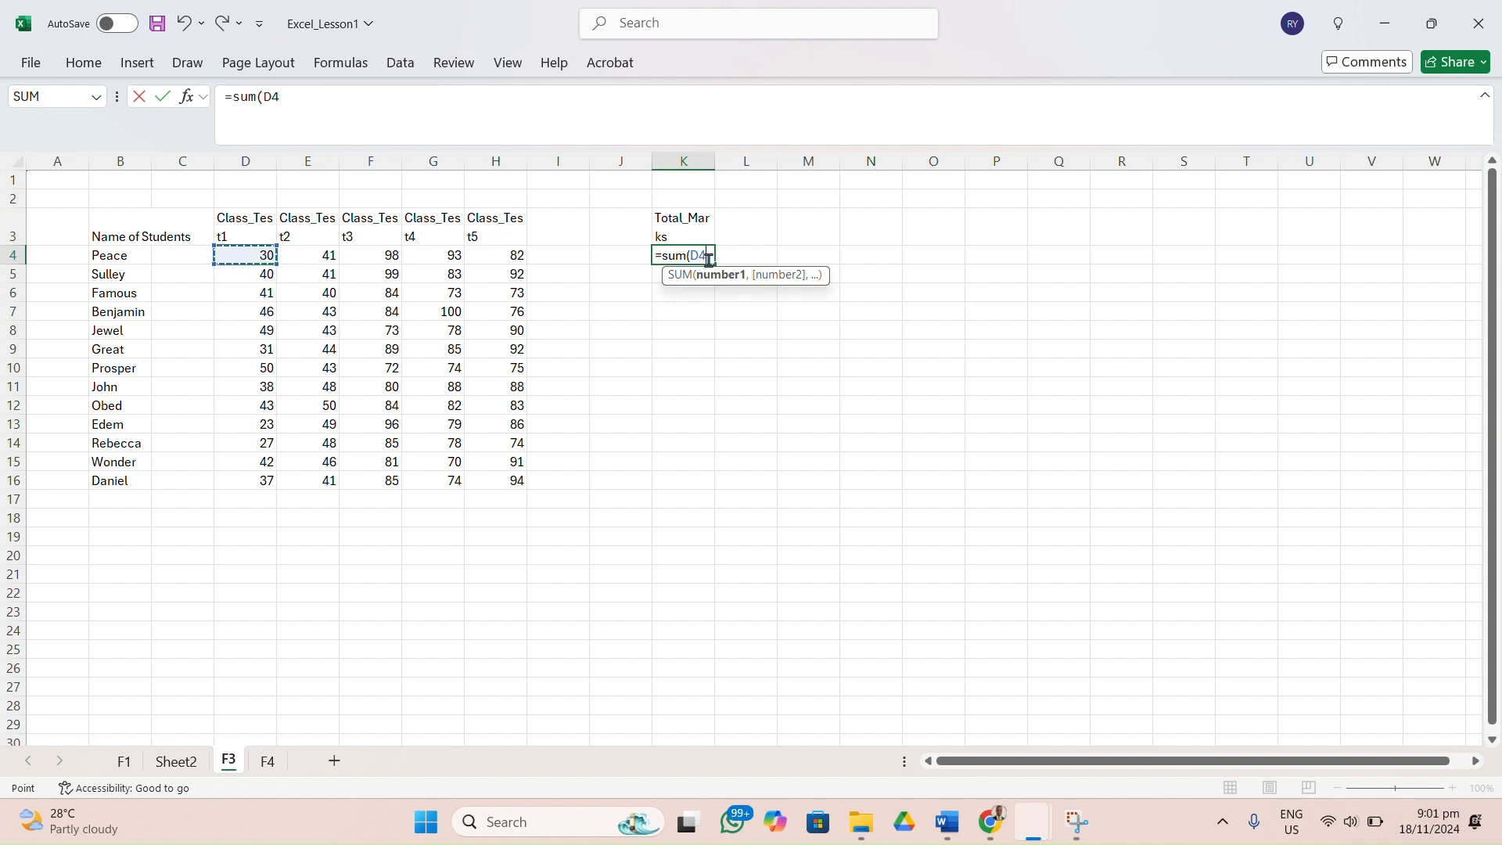
{"action": "type", "text": "+"}
{"action": "left_click", "coordinate": [694, 260]}
{"action": "key", "text": "BackSpace"}
{"action": "key", "text": "BackSpace"}
{"action": "key", "text": "BackSpace"}
{"action": "key", "text": "BackSpace"}
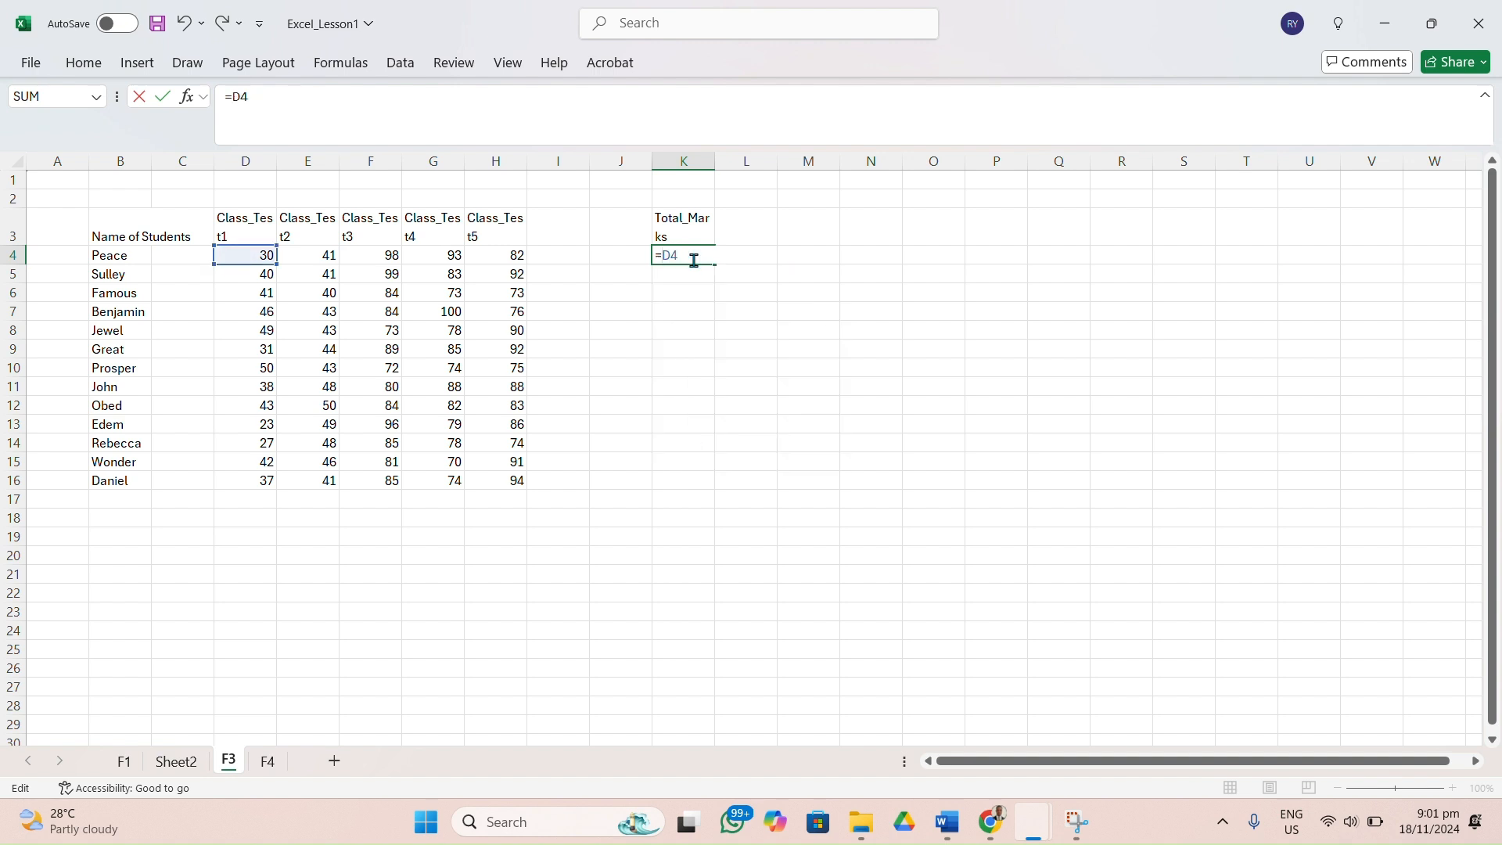
Complete the K4 formula as =D4+E4+F4+G4+H4 to add the first student's five class test scores.
{"action": "type", "text": "+"}
{"action": "left_click", "coordinate": [327, 256]}
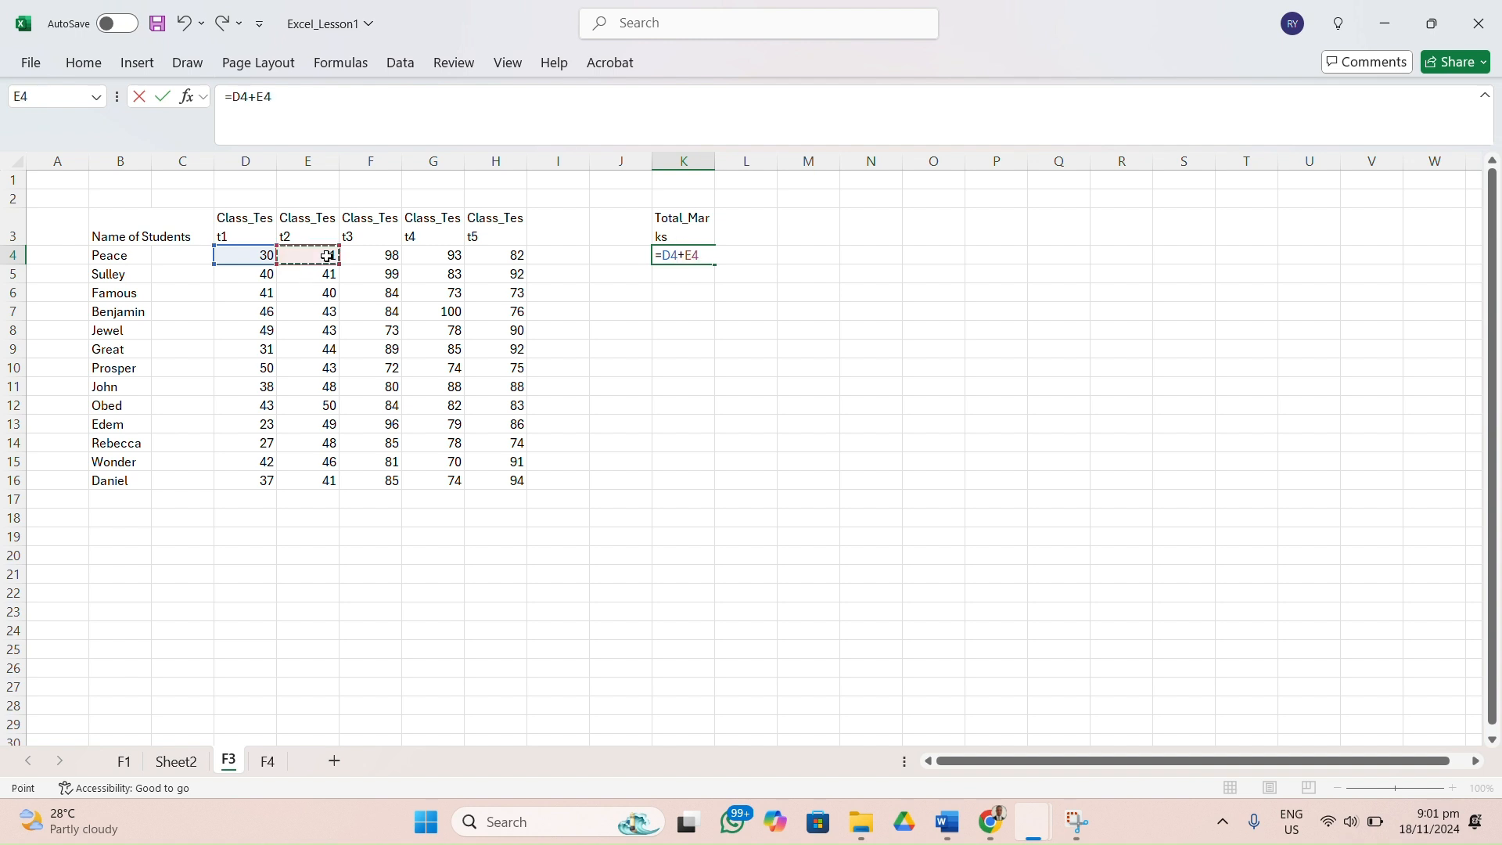
{"action": "type", "text": "+"}
{"action": "left_click", "coordinate": [374, 258]}
{"action": "type", "text": "+"}
{"action": "left_click", "coordinate": [430, 255]}
{"action": "type", "text": "+"}
{"action": "left_click", "coordinate": [519, 255]}
{"action": "key", "text": "Return"}
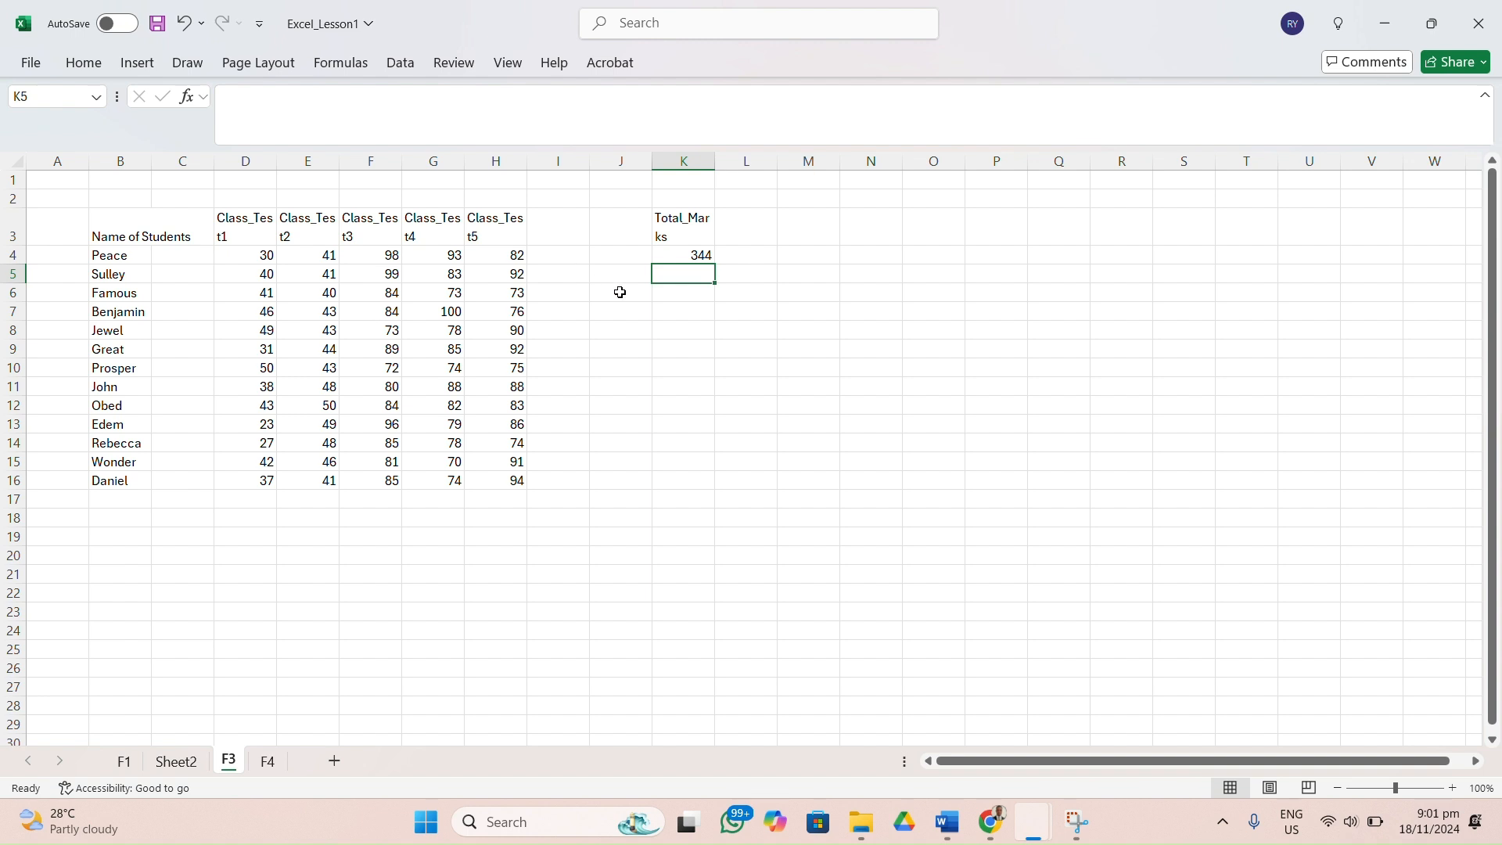
Replace the cell-by-cell addition in K4 with the range formula =SUM(D4:H4).
{"action": "left_click", "coordinate": [707, 258]}
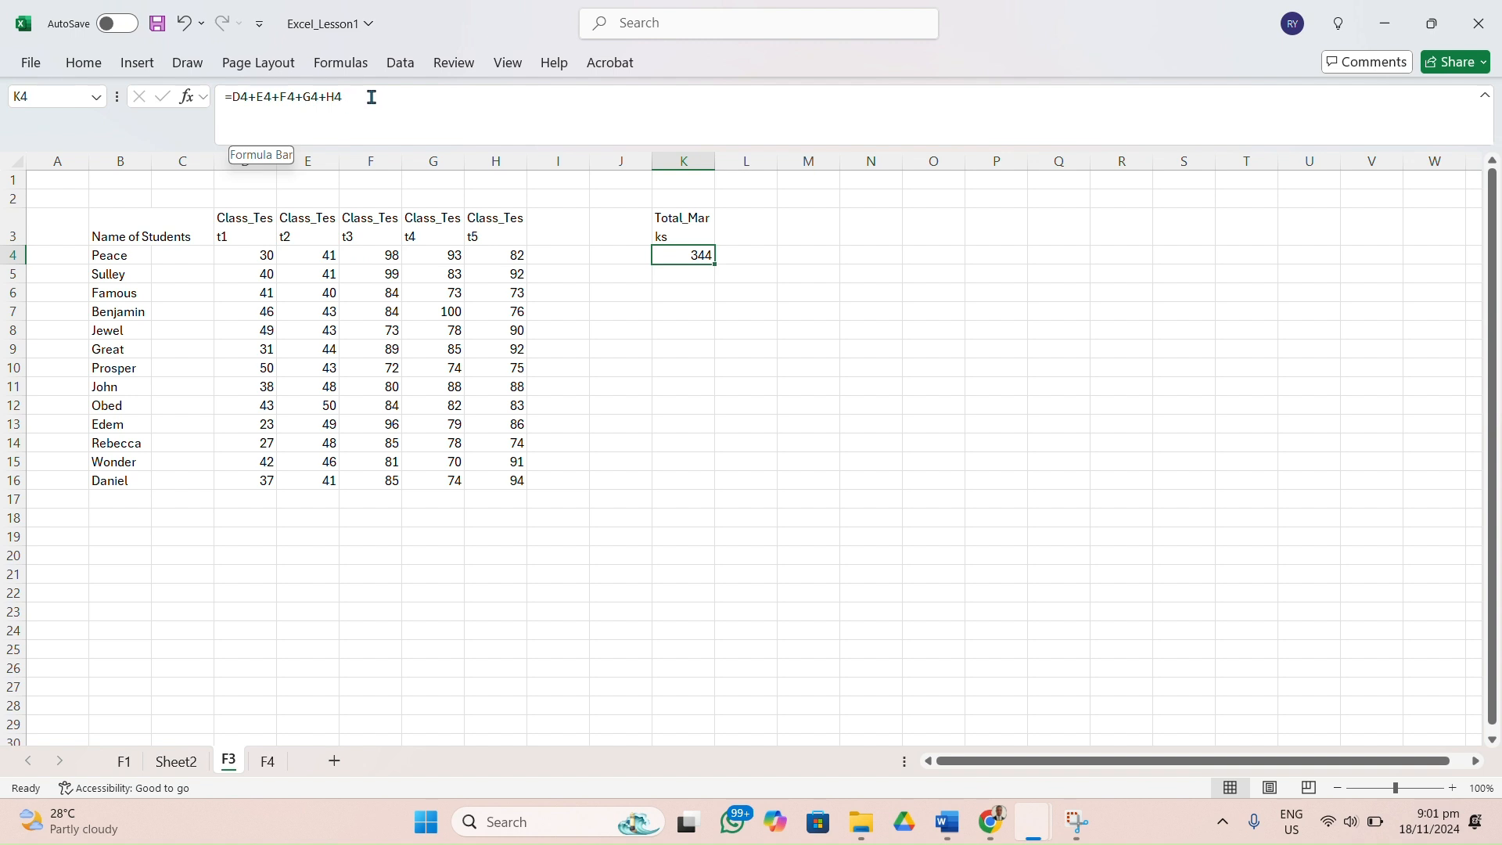
{"action": "double_click", "coordinate": [707, 253]}
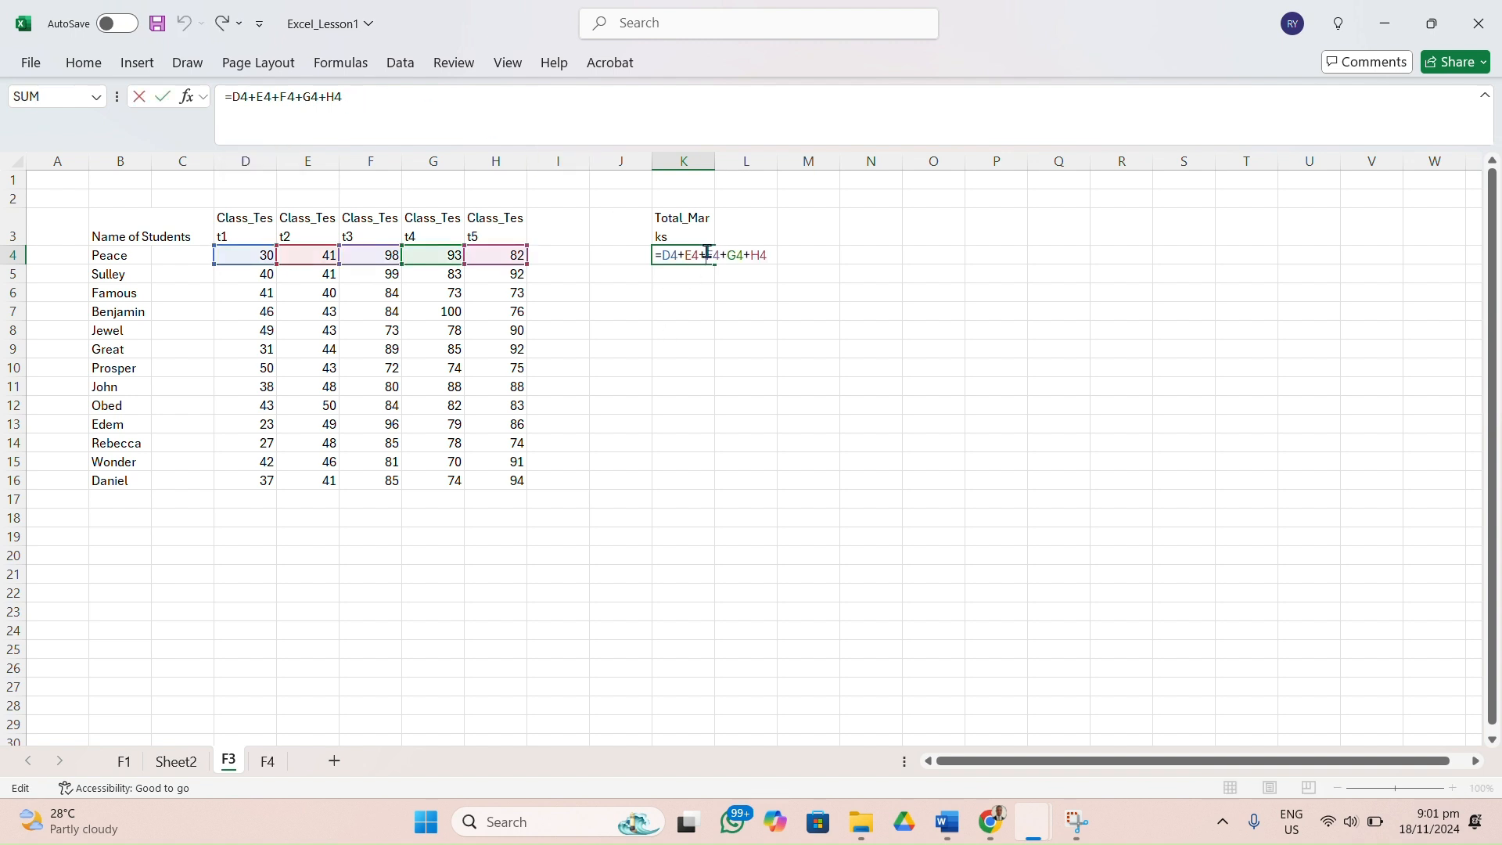
{"action": "key", "text": "BackSpace"}
{"action": "key", "text": "BackSpace"}
{"action": "key", "text": "BackSpace"}
{"action": "key", "text": "BackSpace"}
{"action": "key", "text": "BackSpace"}
{"action": "key", "text": "BackSpace"}
{"action": "key", "text": "BackSpace"}
{"action": "key", "text": "BackSpace"}
{"action": "key", "text": "BackSpace"}
{"action": "key", "text": "BackSpace"}
{"action": "key", "text": "BackSpace"}
{"action": "key", "text": "BackSpace"}
{"action": "key", "text": "BackSpace"}
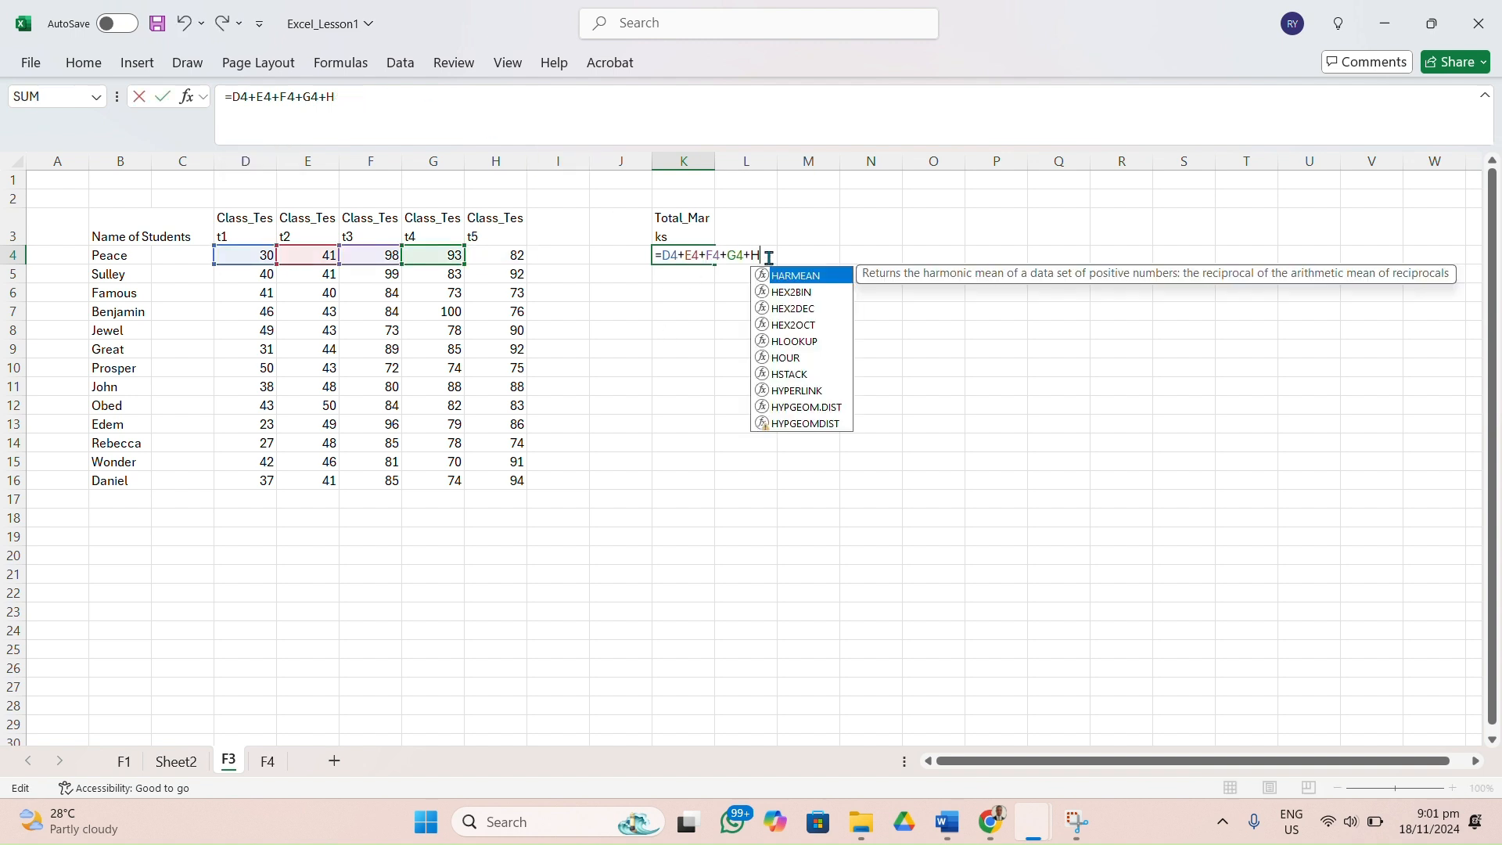
{"action": "key", "text": "BackSpace"}
{"action": "type", "text": "sum"}
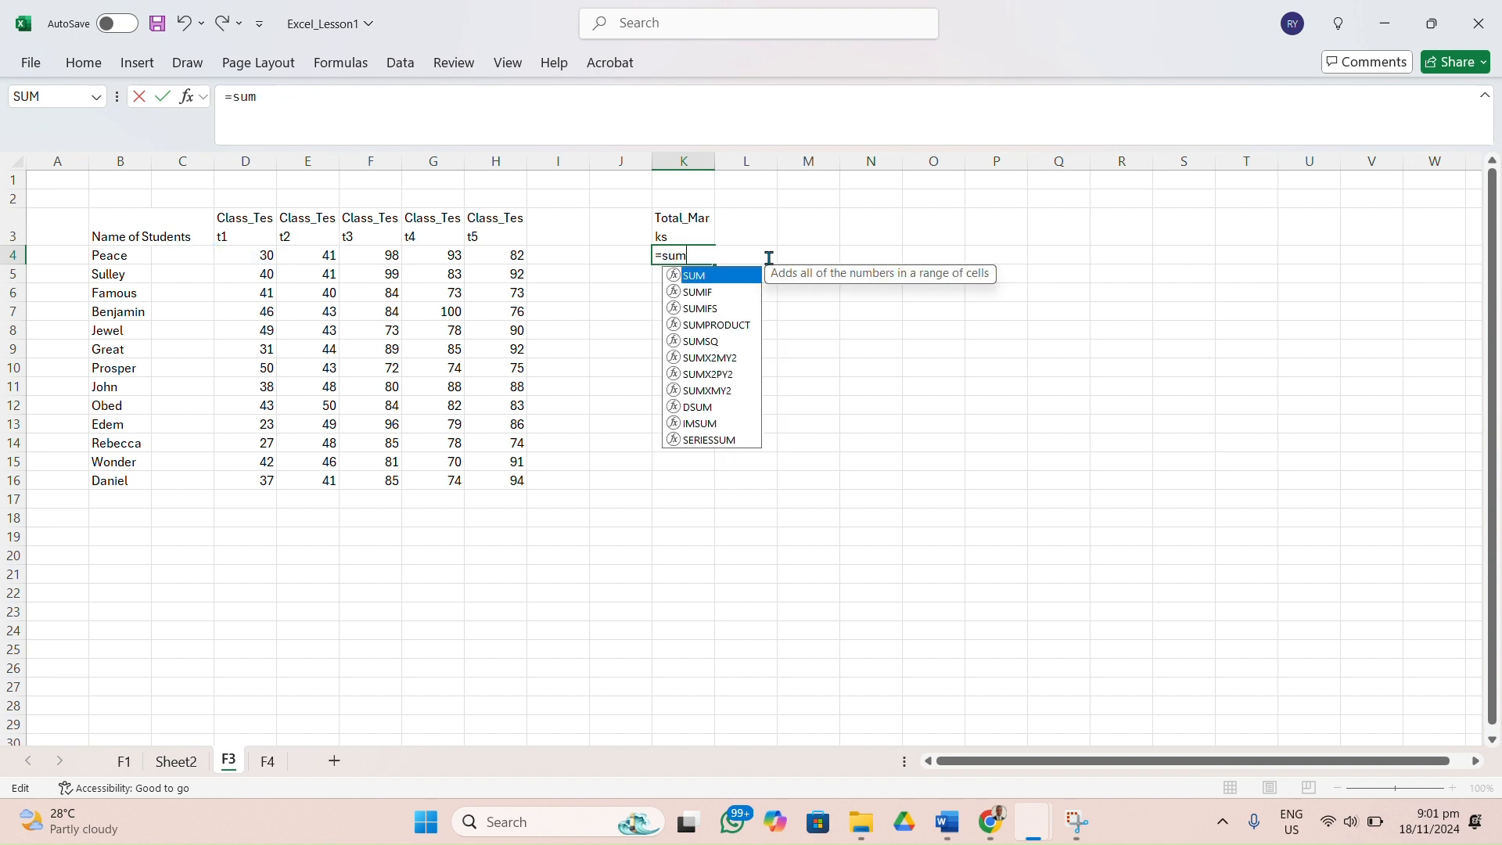
{"action": "type", "text": "("}
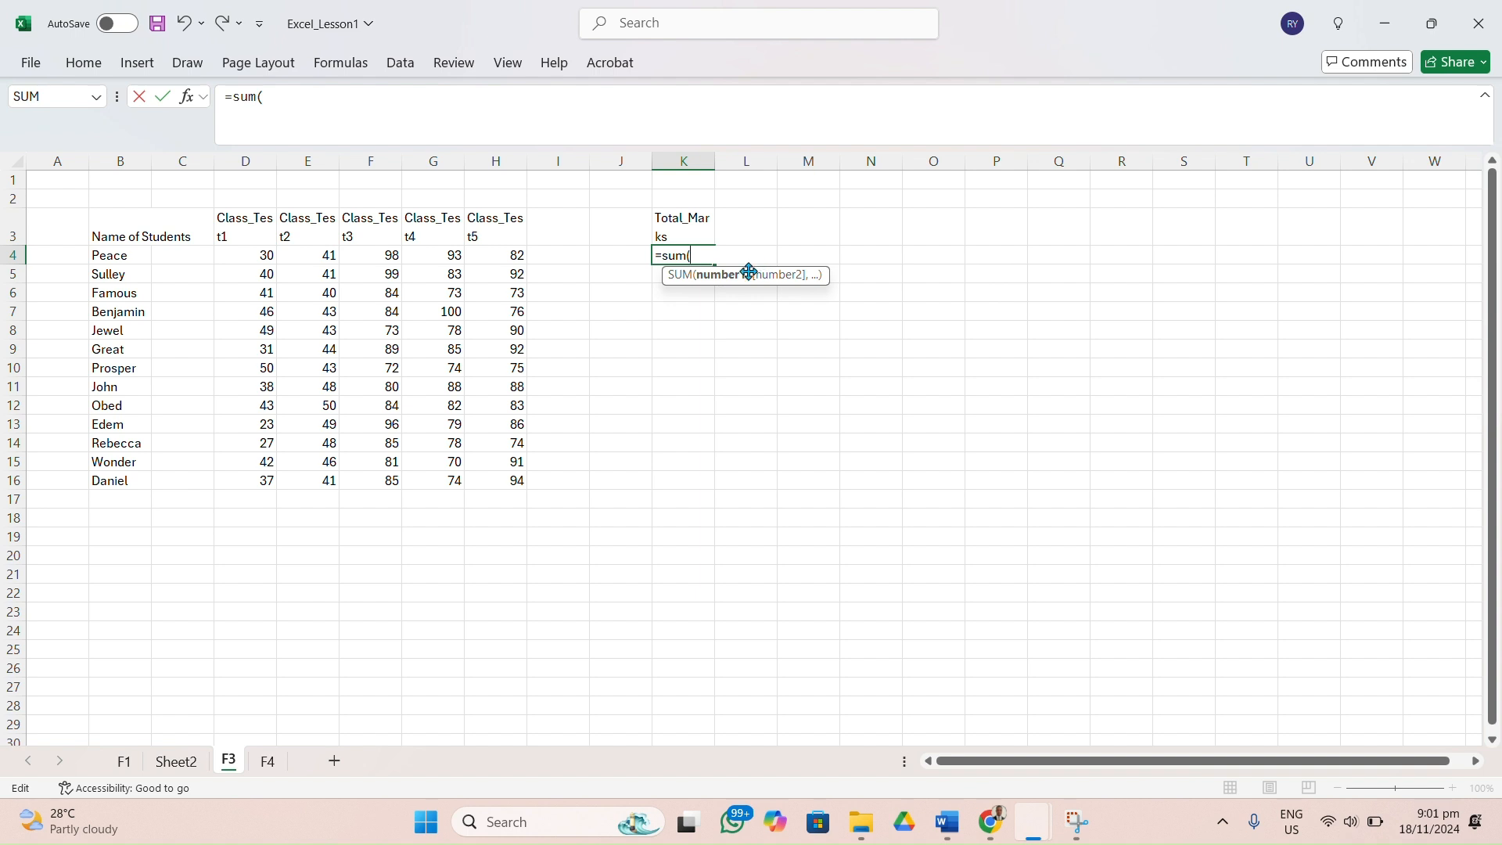
{"action": "left_click", "coordinate": [262, 255]}
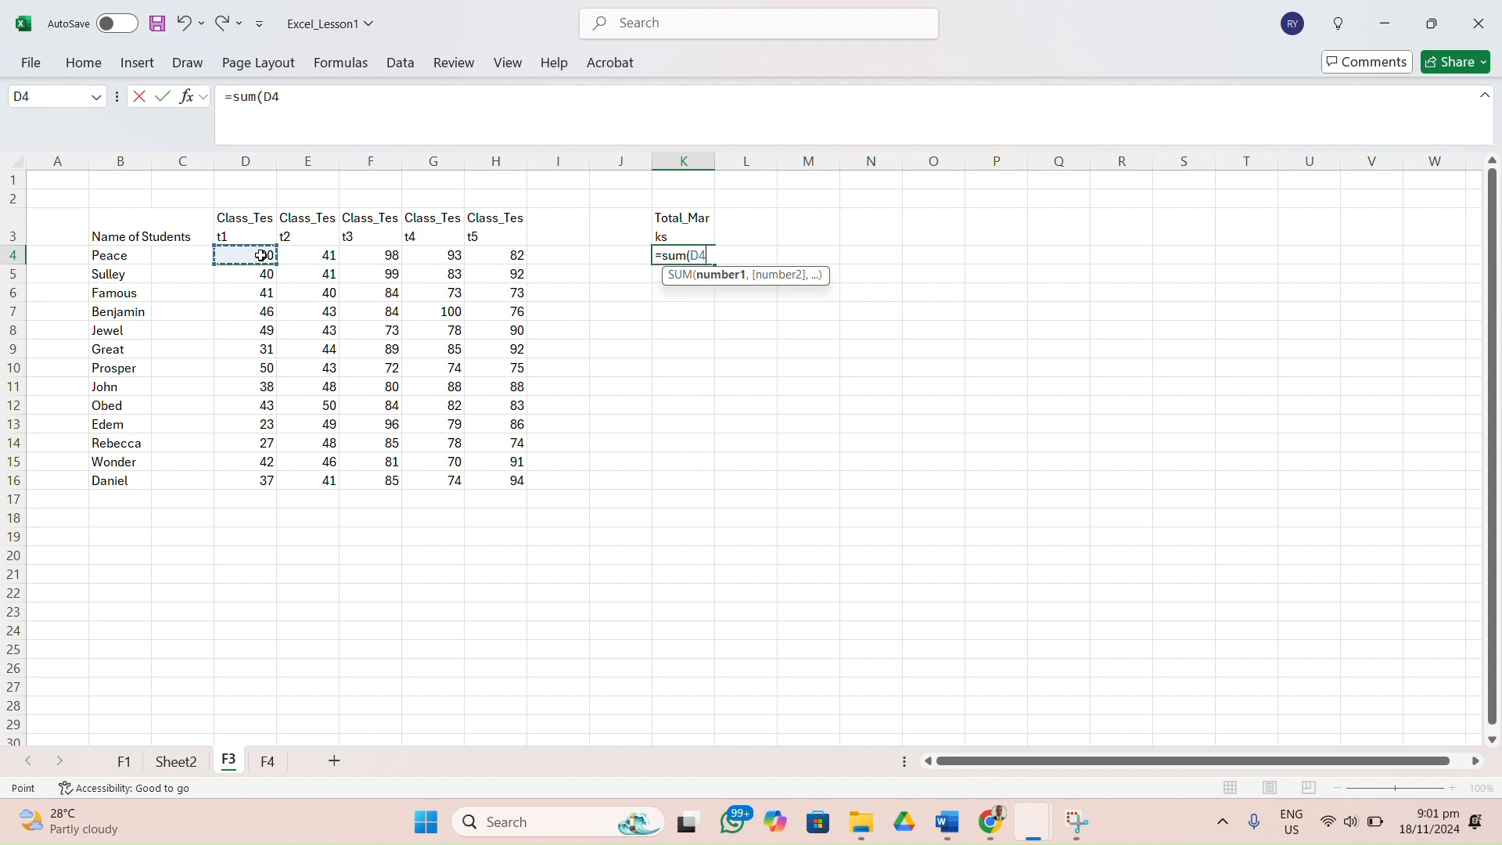
{"action": "key", "text": "F8"}
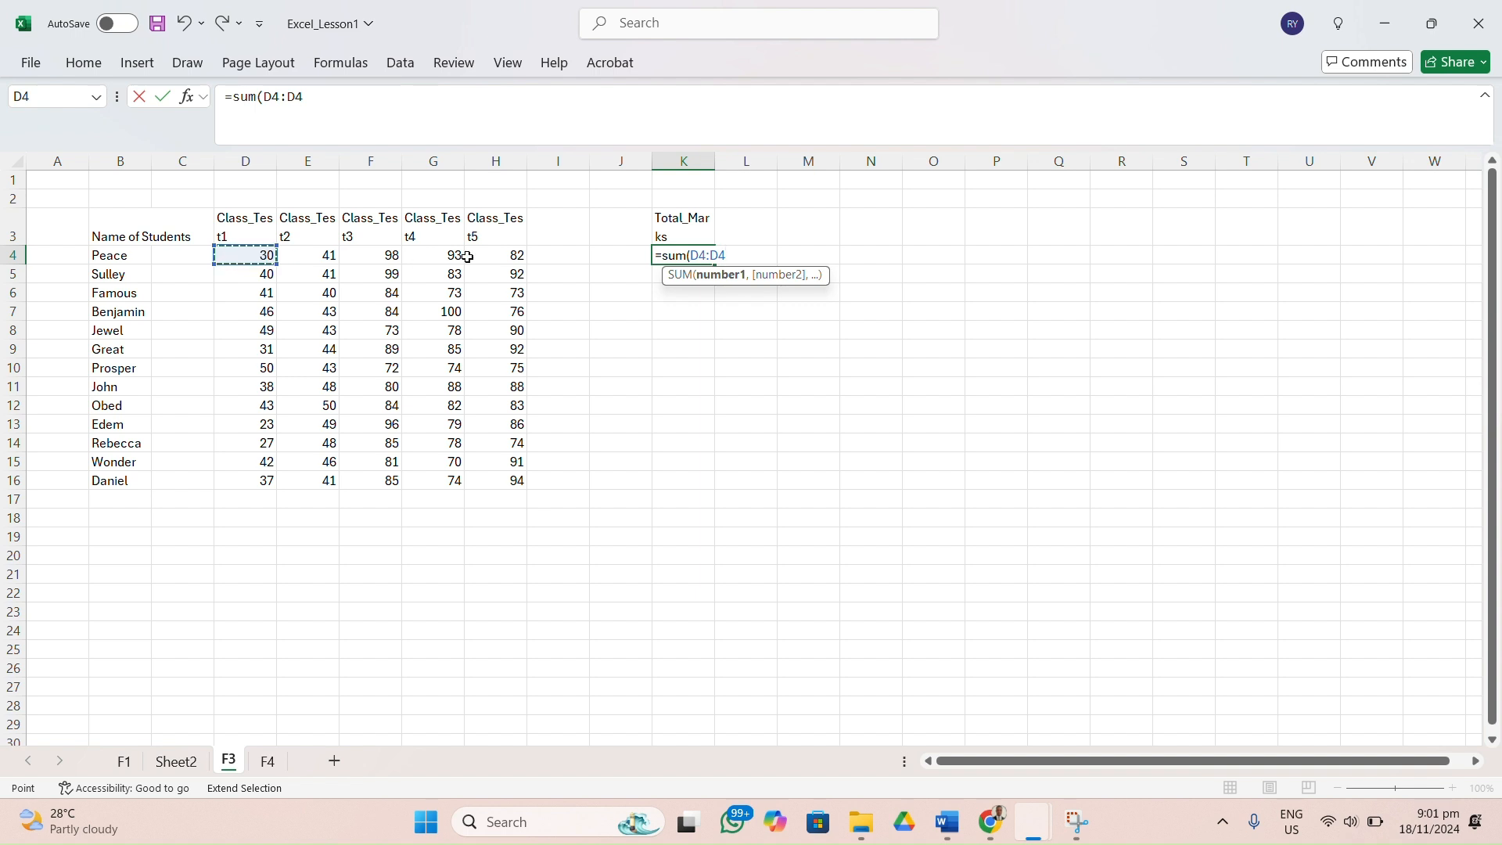
{"action": "left_click", "coordinate": [506, 255]}
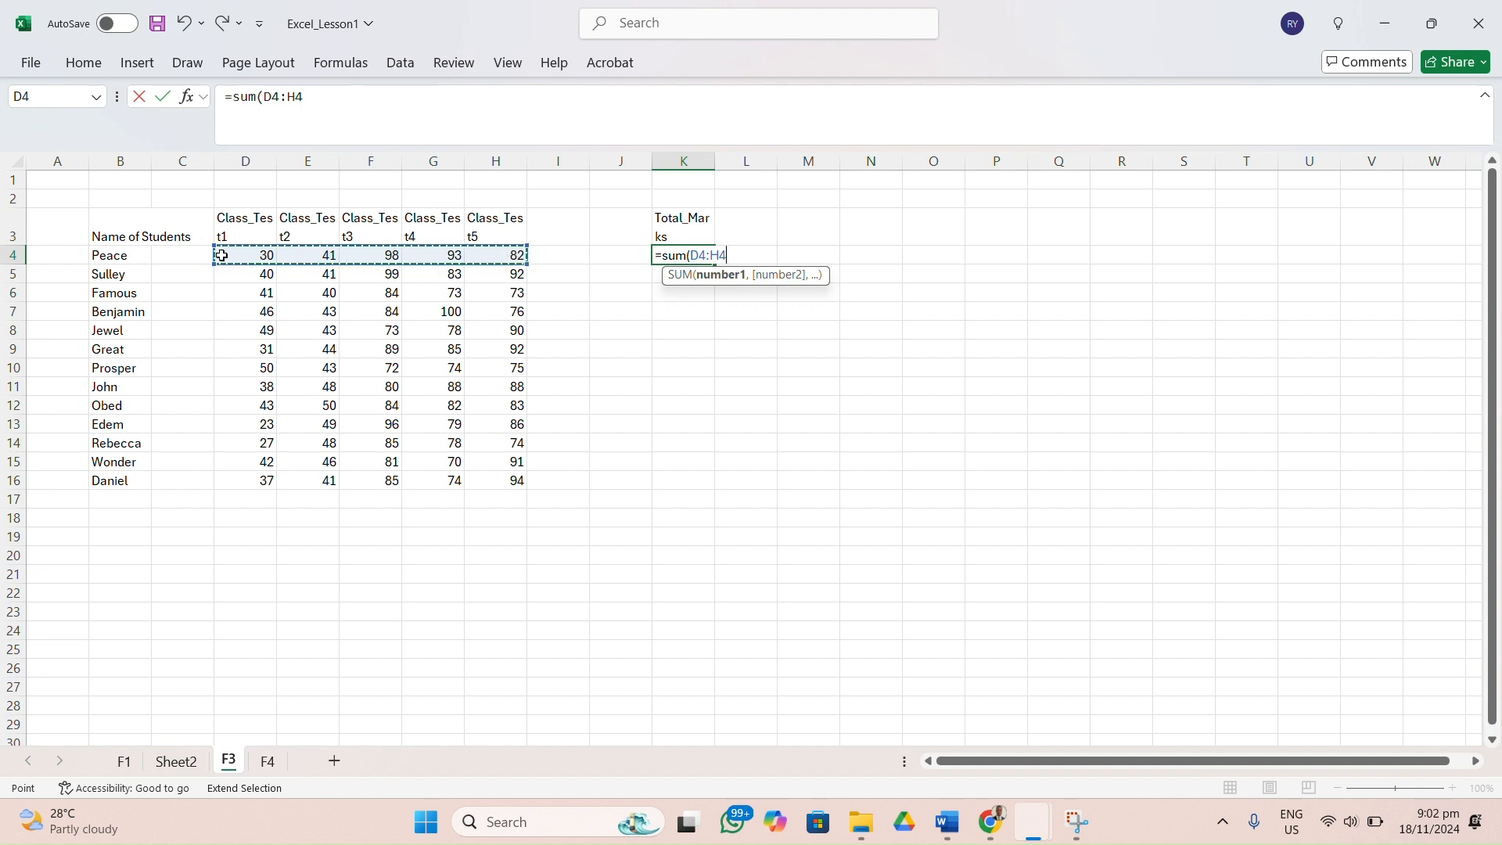
{"action": "type", "text": ")"}
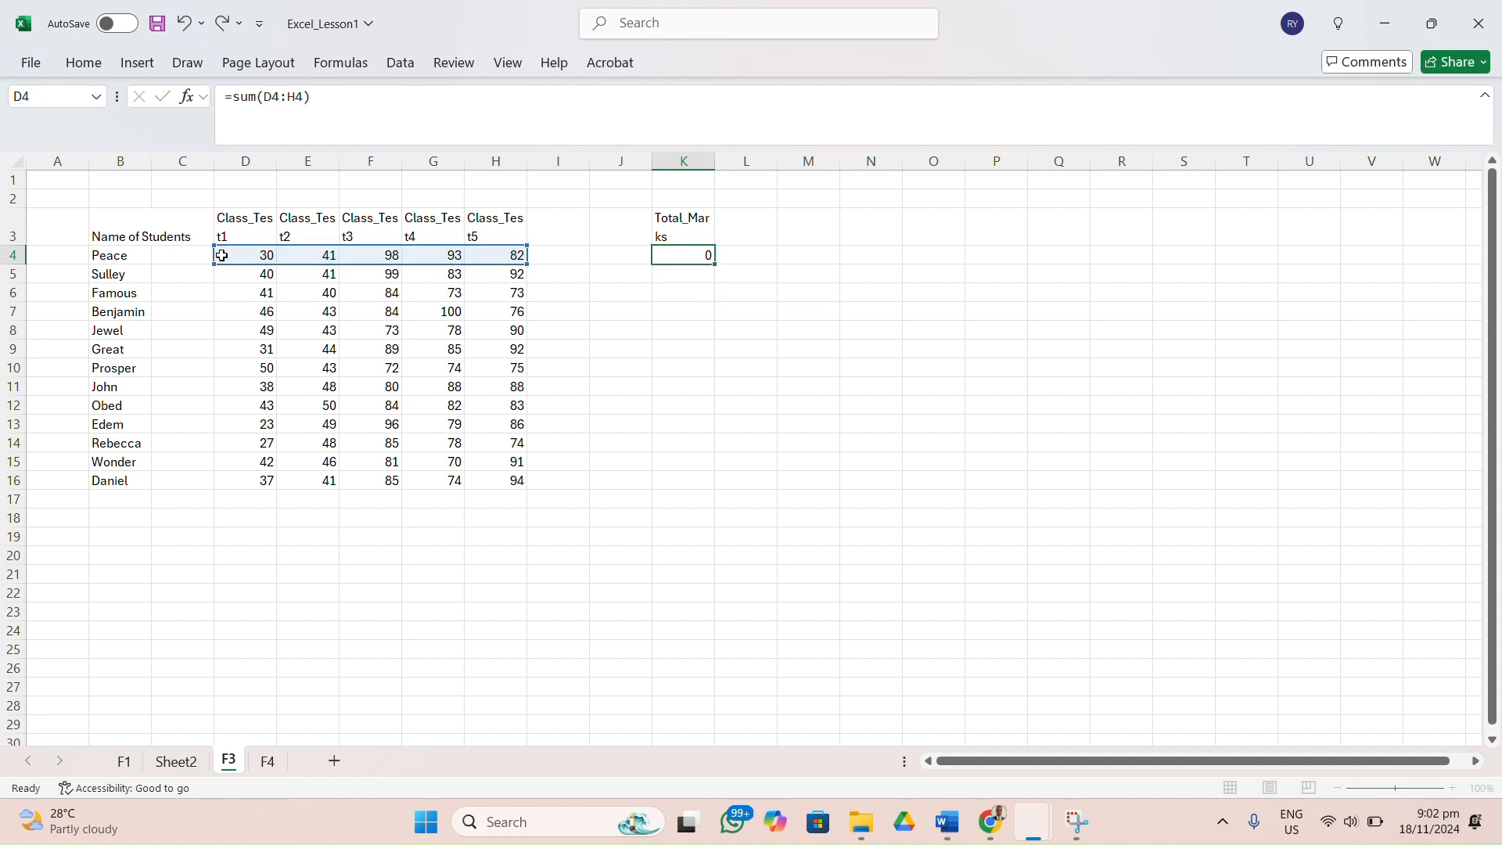
{"action": "key", "text": "Return"}
{"action": "left_click", "coordinate": [686, 252]}
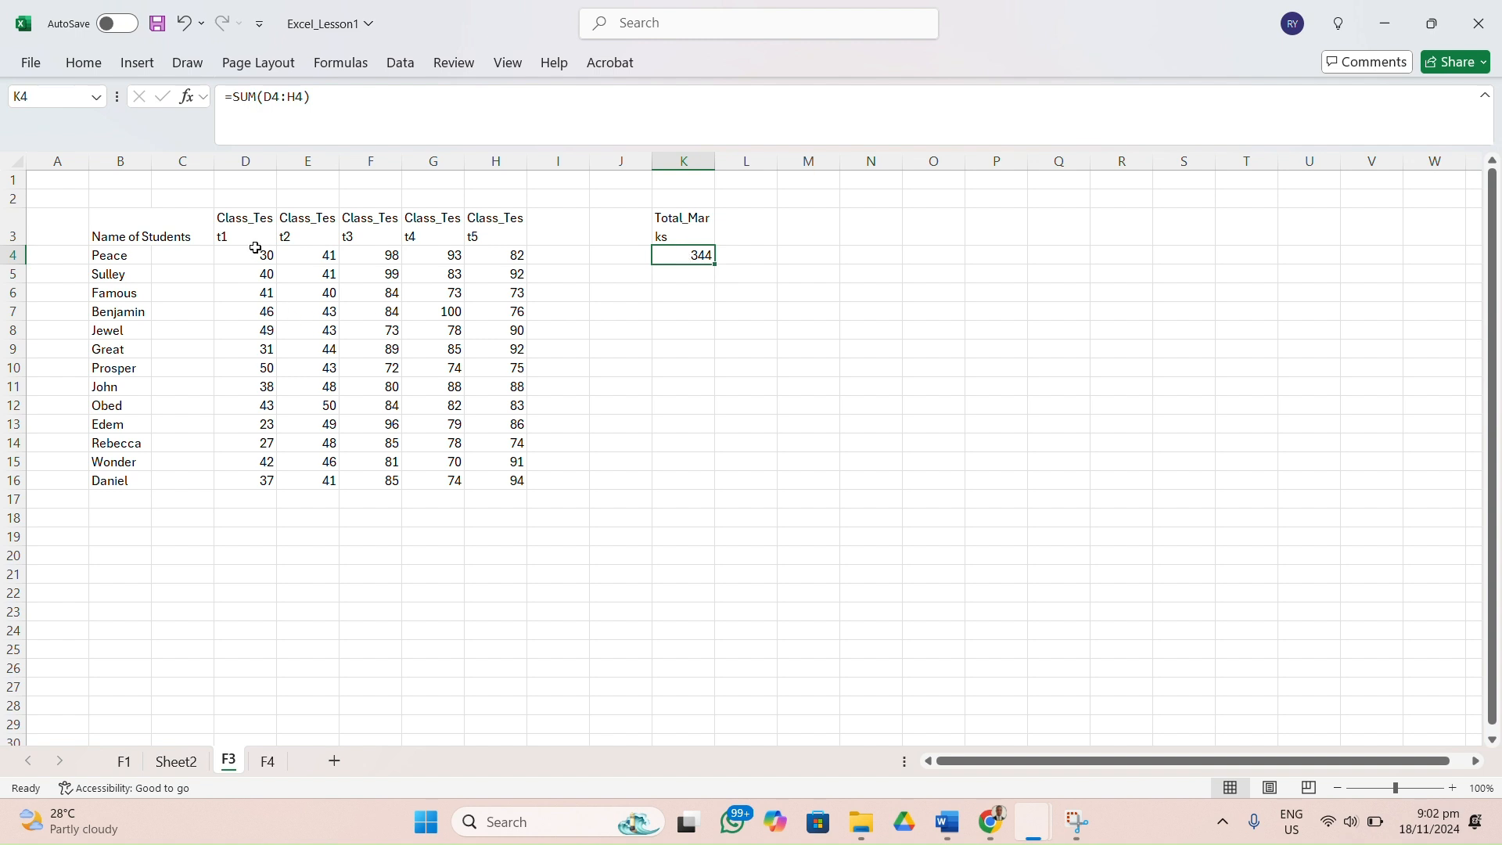
Add the first student's five scores individually in L4 with the formula =D4+E4+F4+G4+H4.
{"action": "left_click", "coordinate": [752, 258]}
{"action": "type", "text": "="}
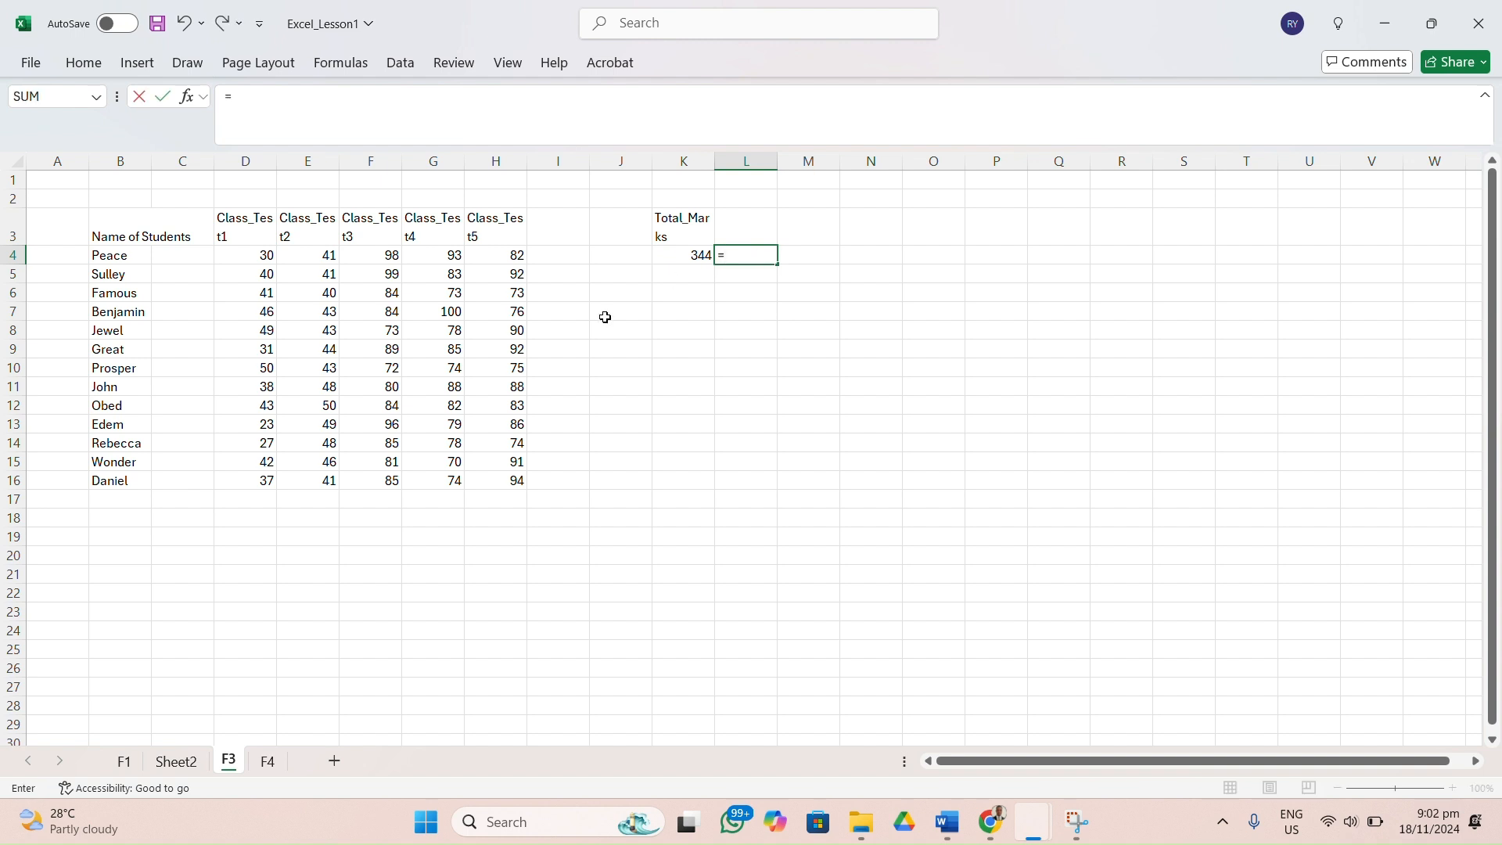
{"action": "left_click", "coordinate": [259, 256]}
{"action": "type", "text": "+"}
{"action": "left_click", "coordinate": [298, 260]}
{"action": "type", "text": "+"}
{"action": "left_click", "coordinate": [374, 253]}
{"action": "type", "text": "+"}
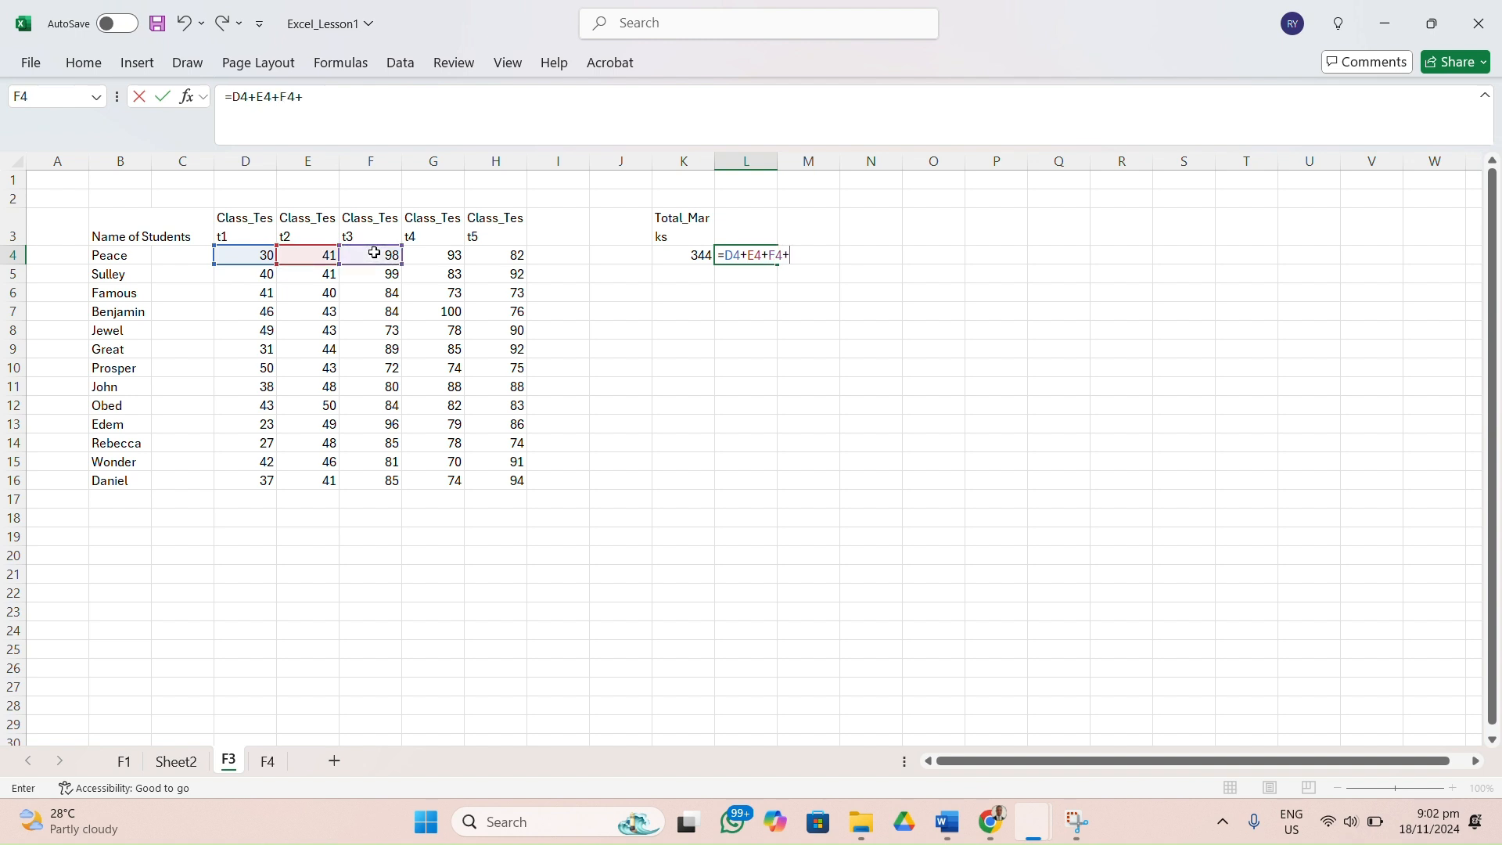
{"action": "left_click", "coordinate": [448, 259]}
{"action": "type", "text": "+"}
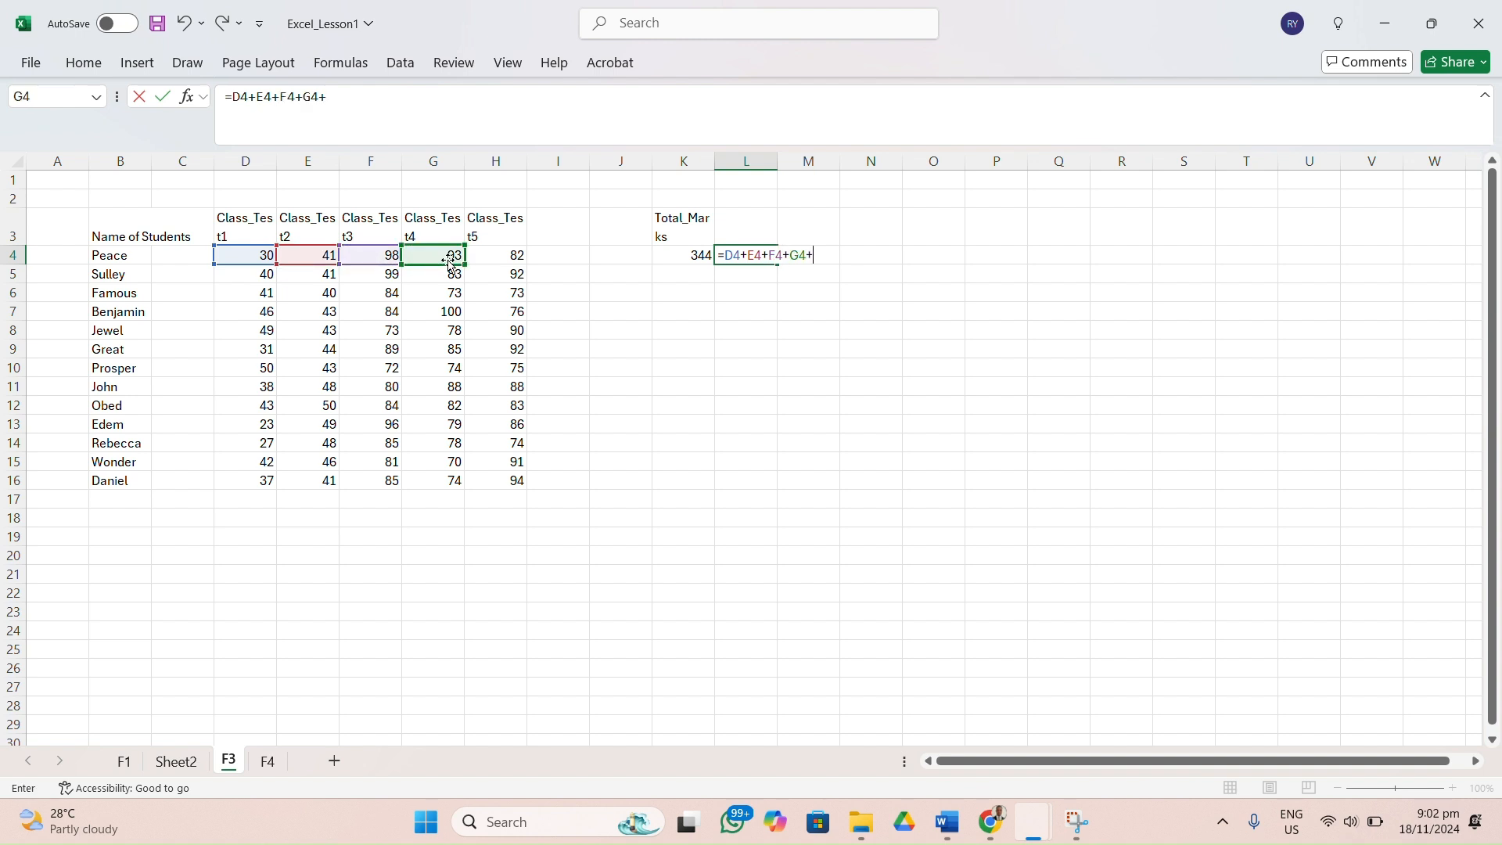
{"action": "left_click", "coordinate": [499, 254]}
{"action": "key", "text": "Return"}
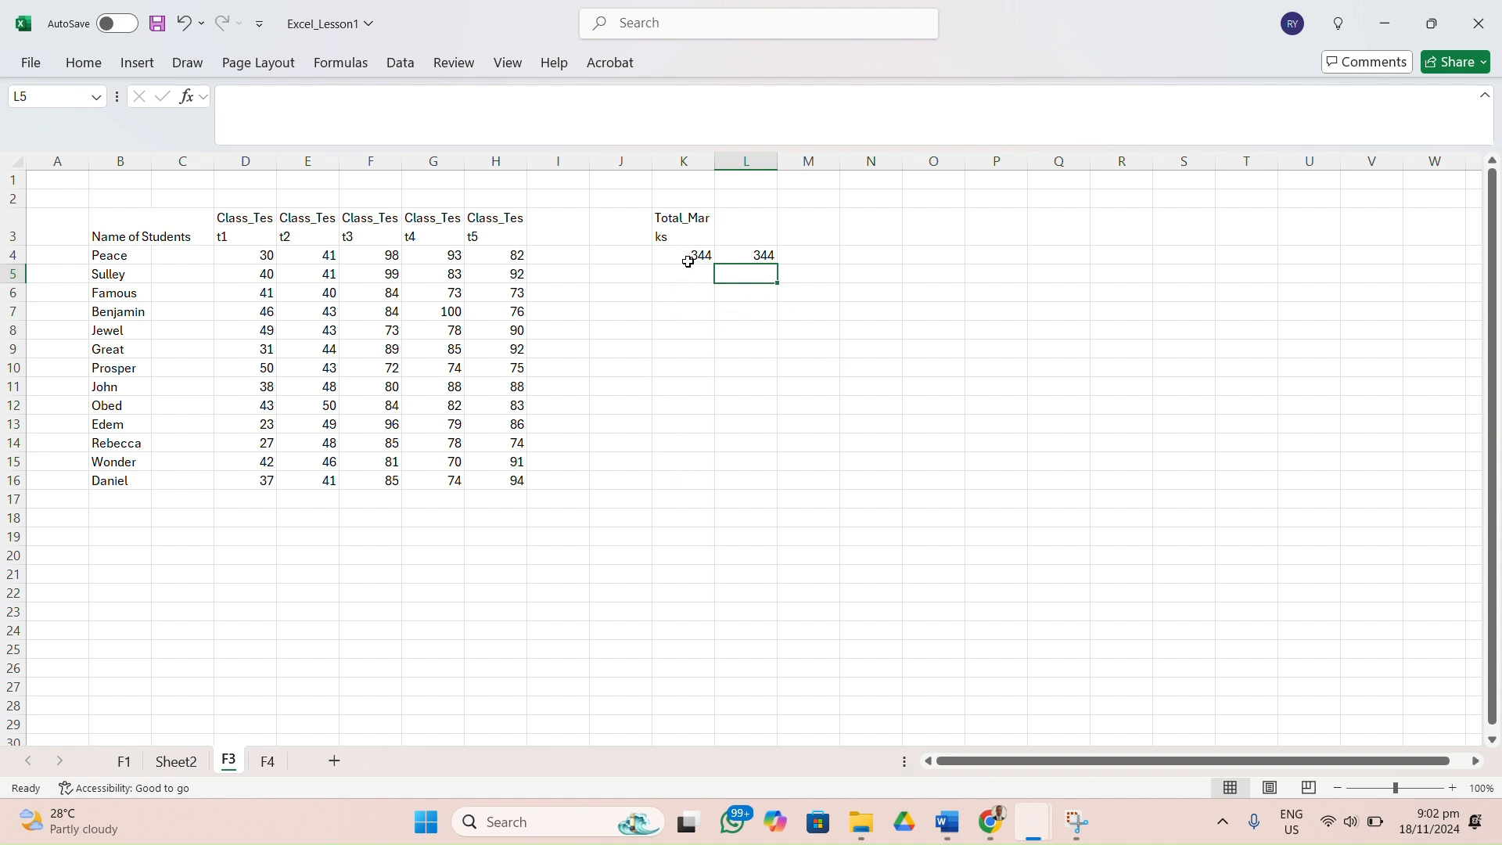
Fill the SUM formula in K4 down to K16 for all the students.
{"action": "left_click", "coordinate": [730, 423]}
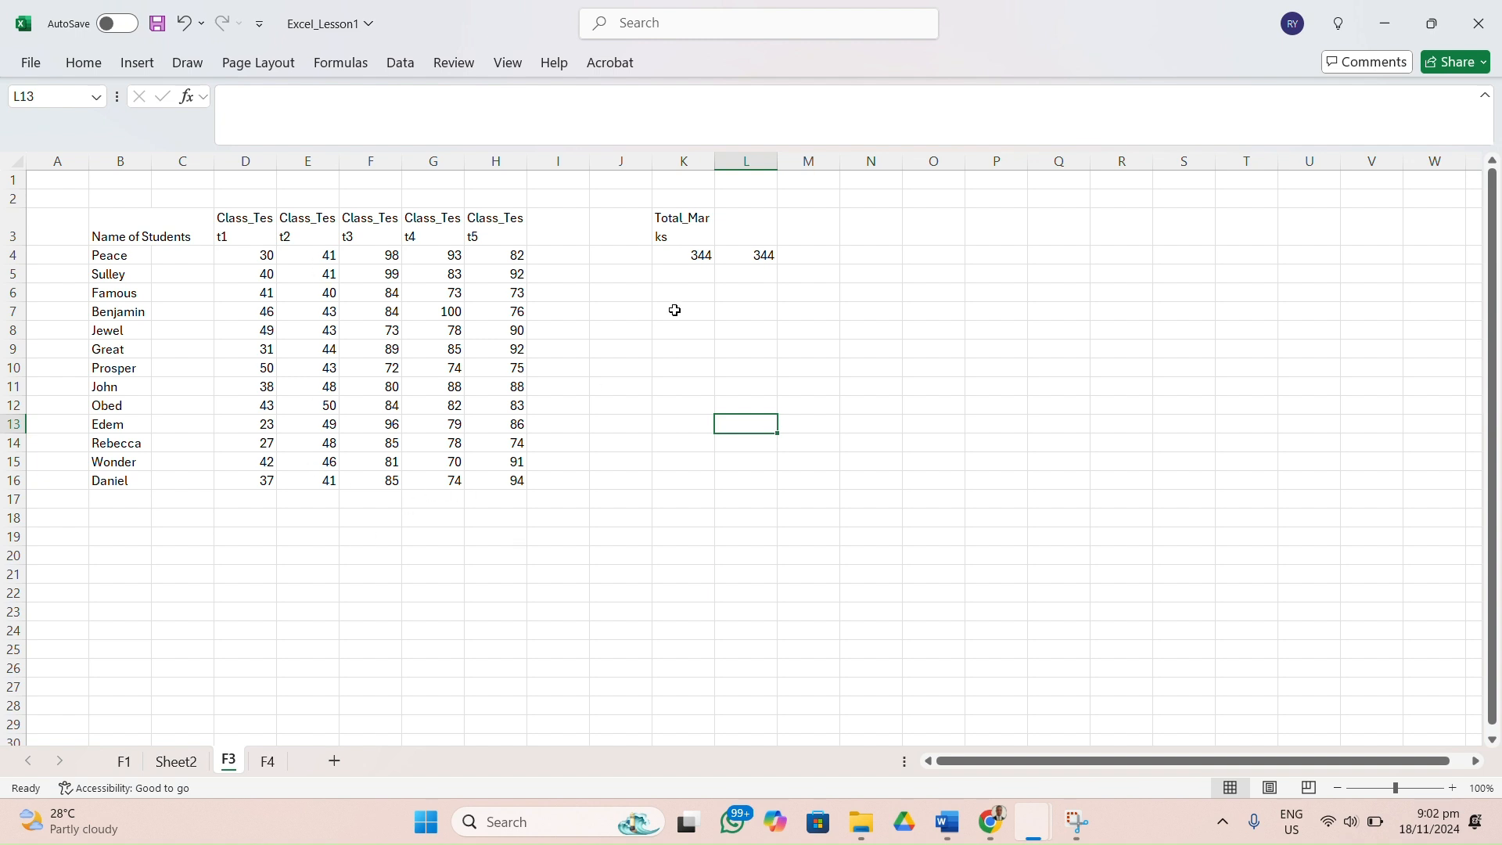
{"action": "left_click", "coordinate": [702, 263]}
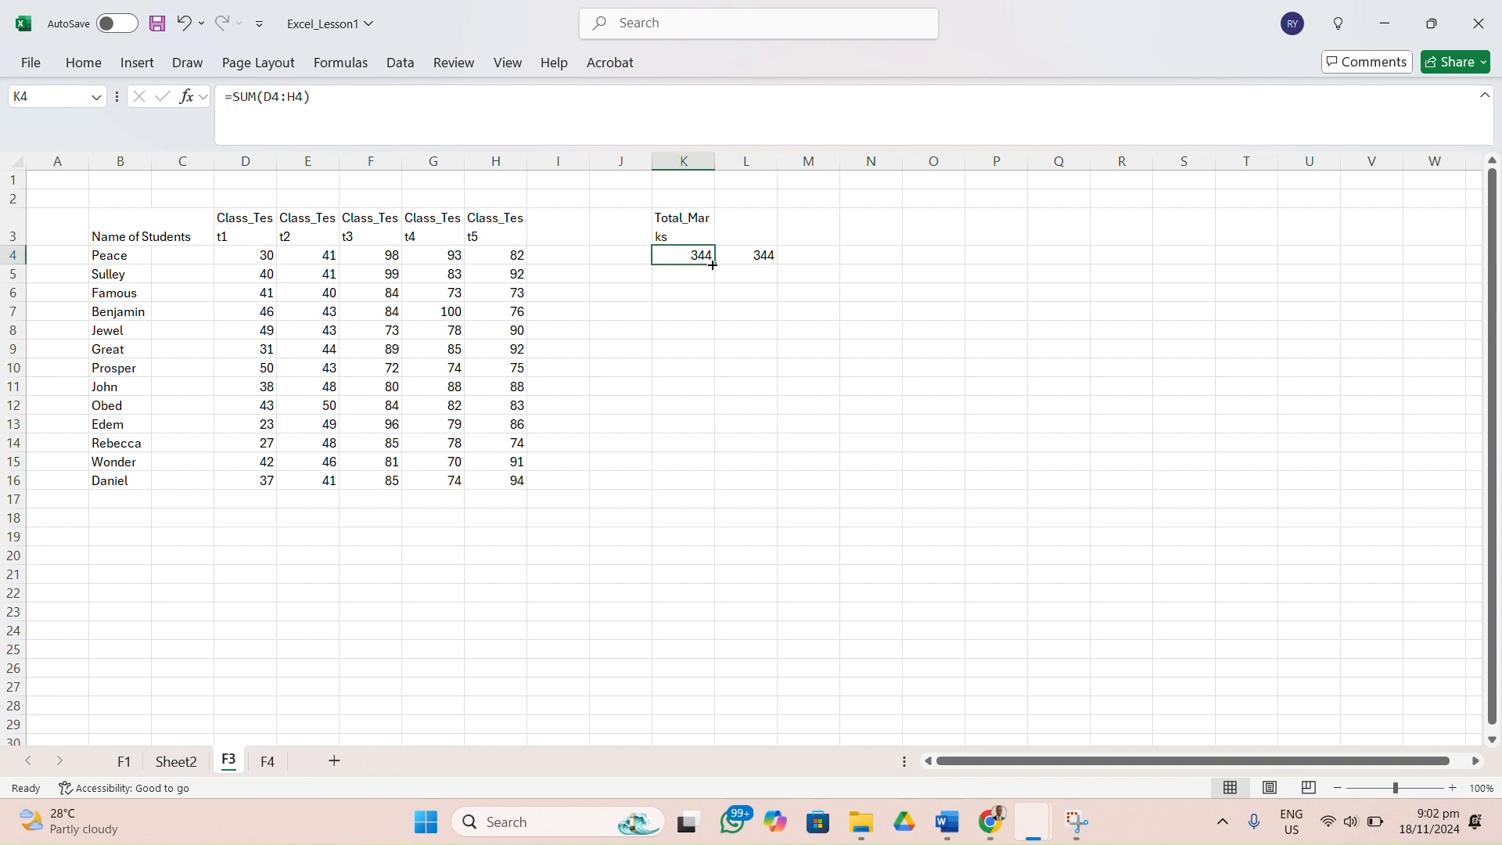
{"action": "left_click_drag", "start_coordinate": [716, 265], "coordinate": [701, 488]}
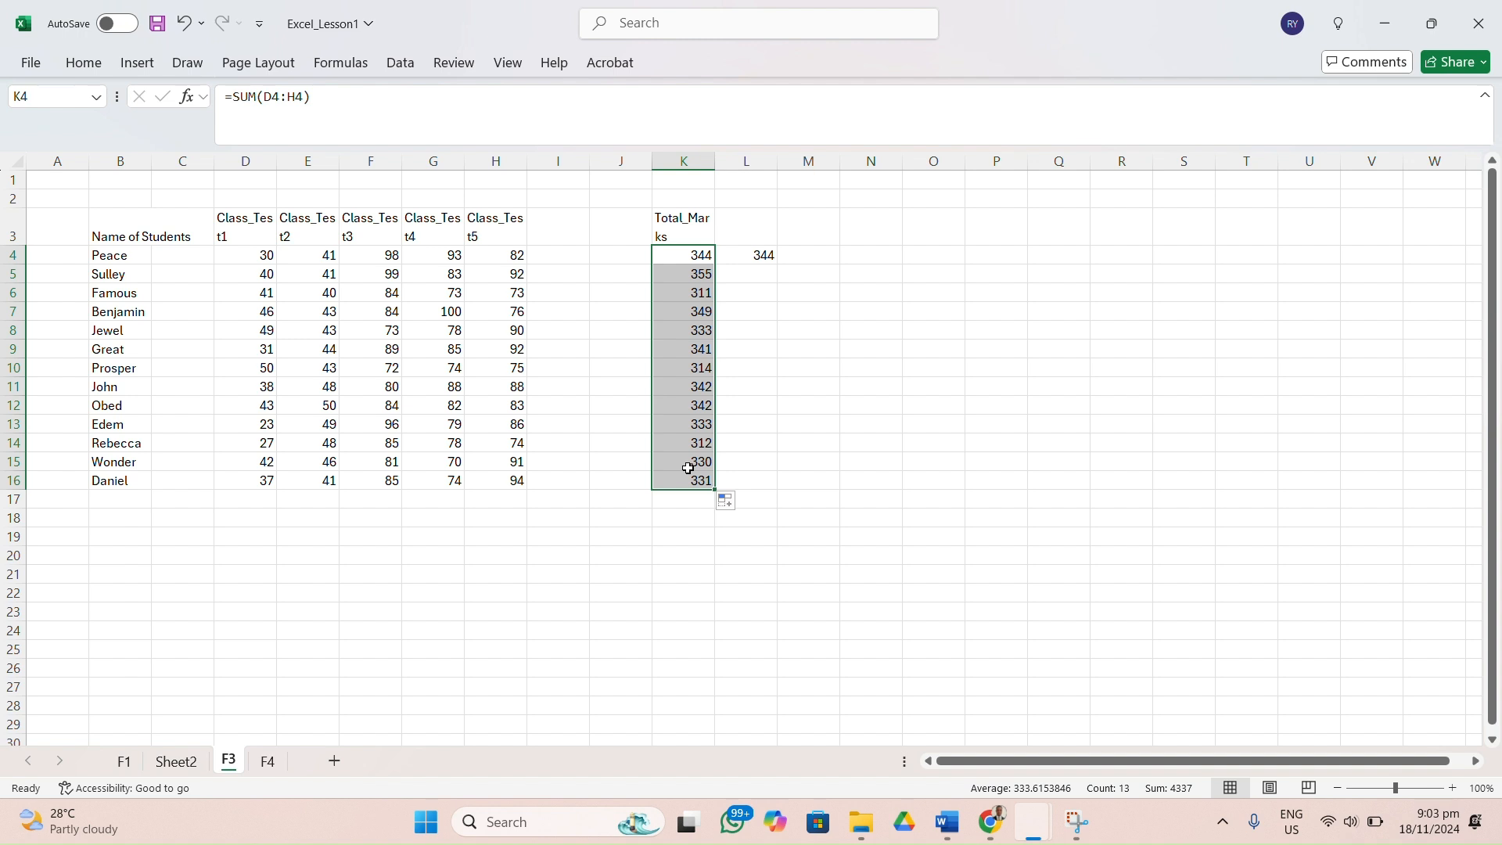
Compare the addition formula in L4 with the SUM formula in K4.
{"action": "left_click", "coordinate": [756, 256]}
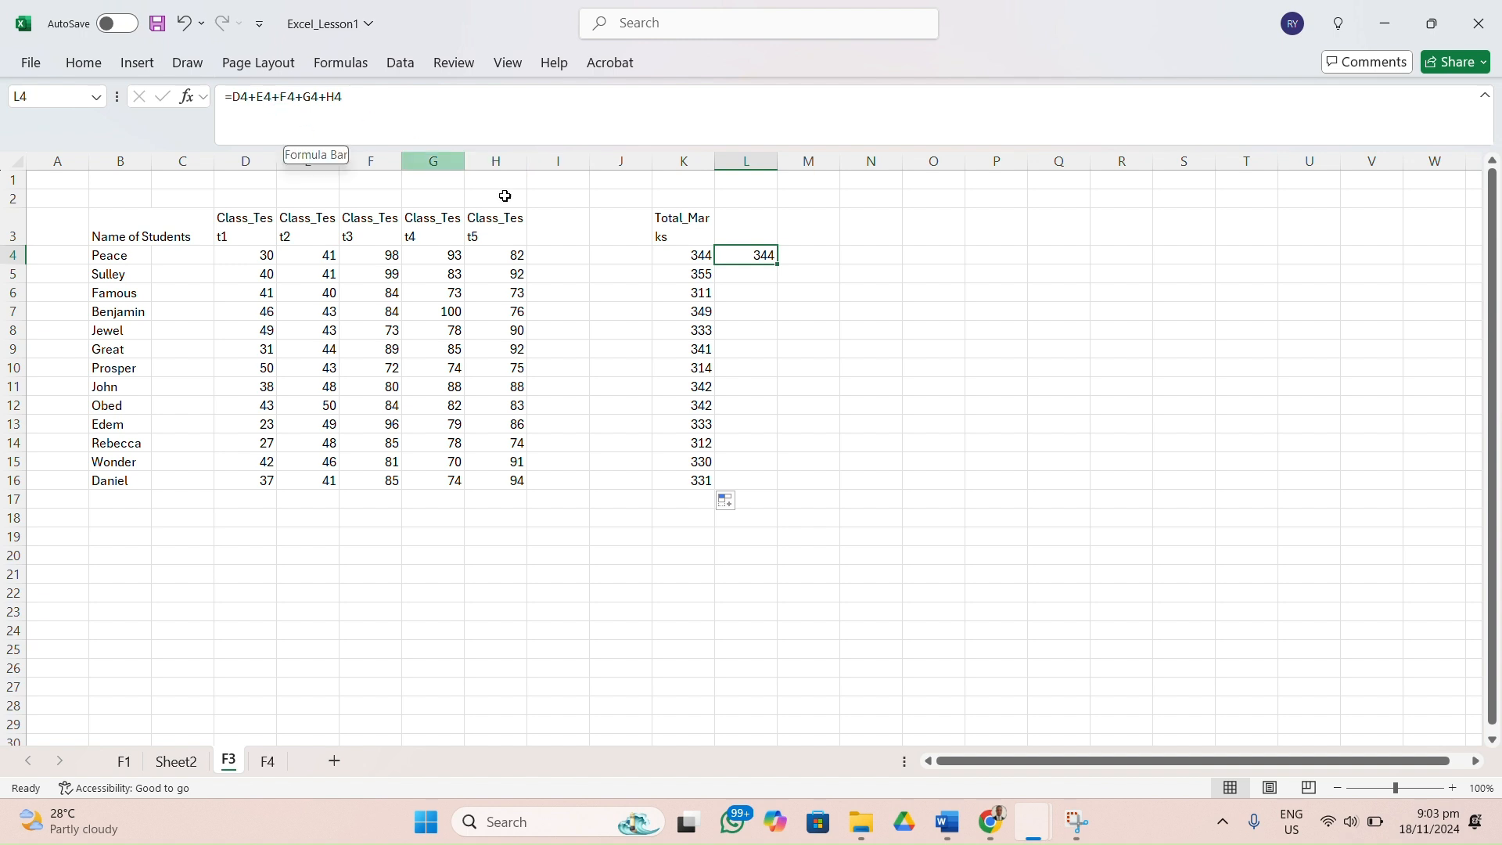
{"action": "left_click", "coordinate": [693, 259]}
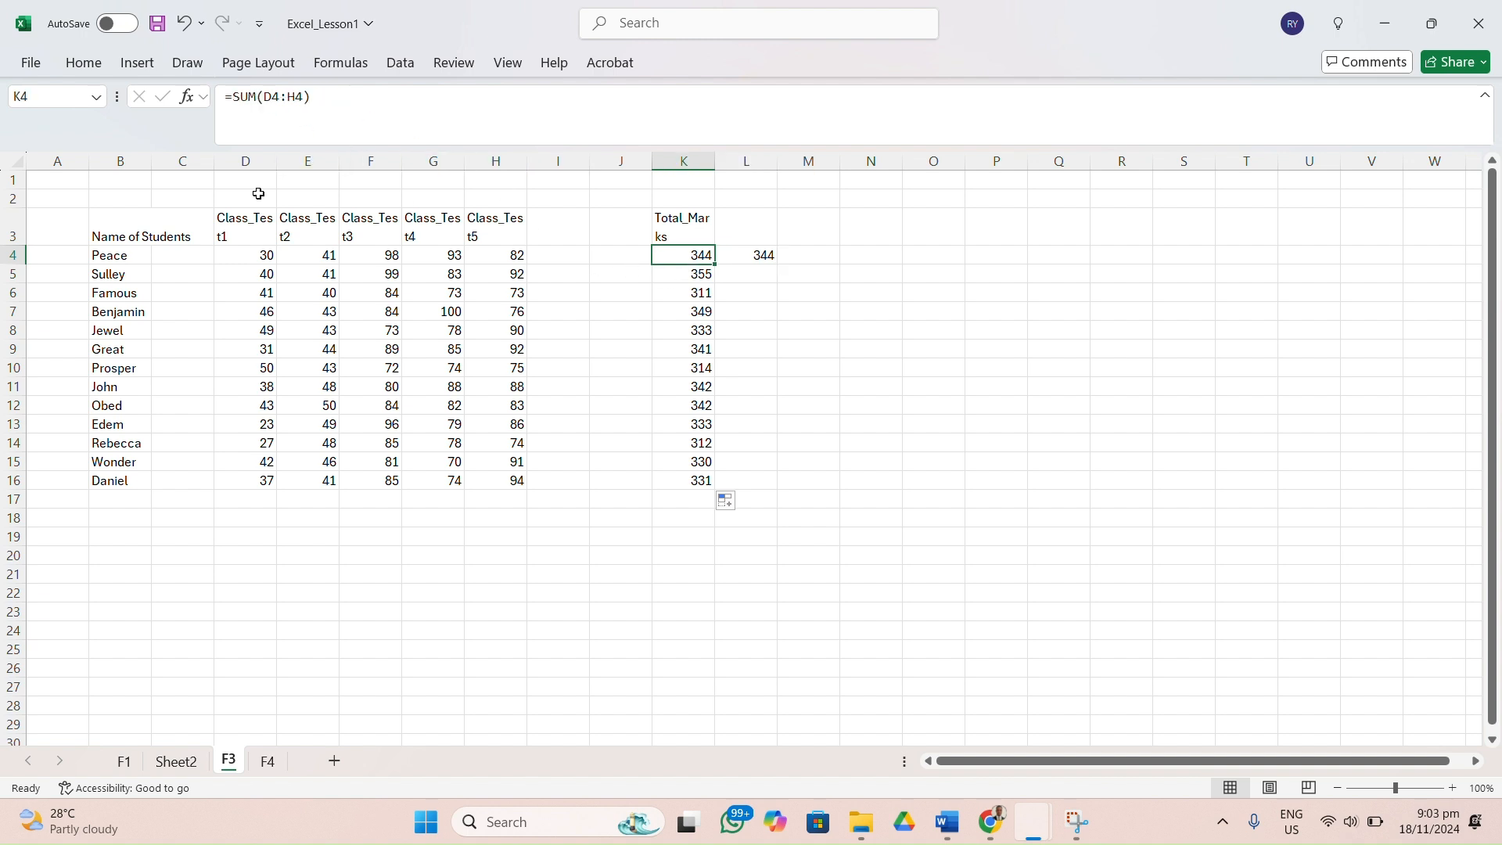
{"action": "left_click", "coordinate": [764, 258]}
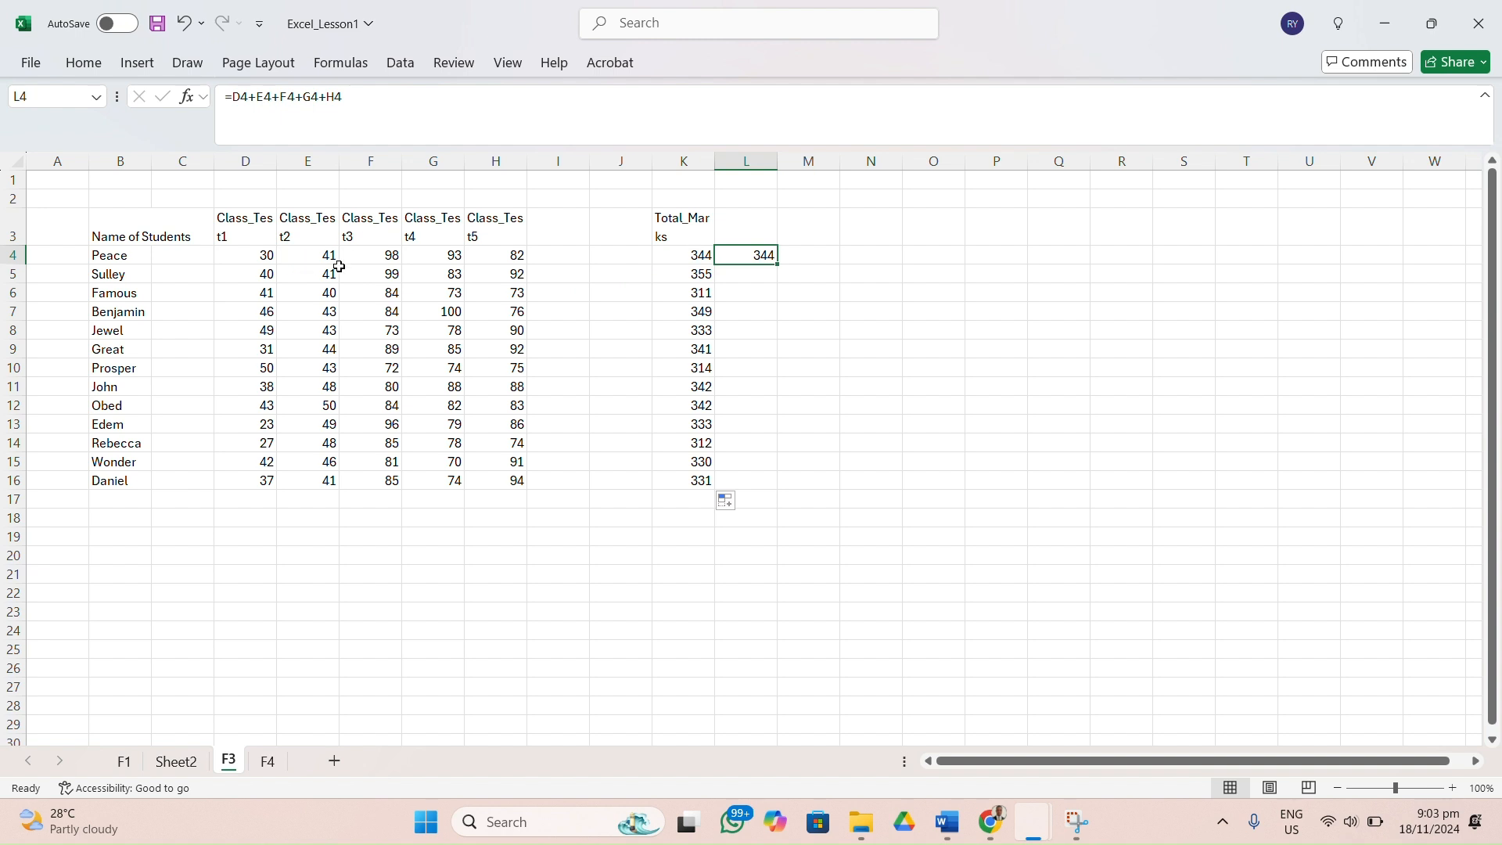
Edit the formula in L4 so that it reads =D4+E4+MF4+G4+H4.
{"action": "double_click", "coordinate": [768, 258]}
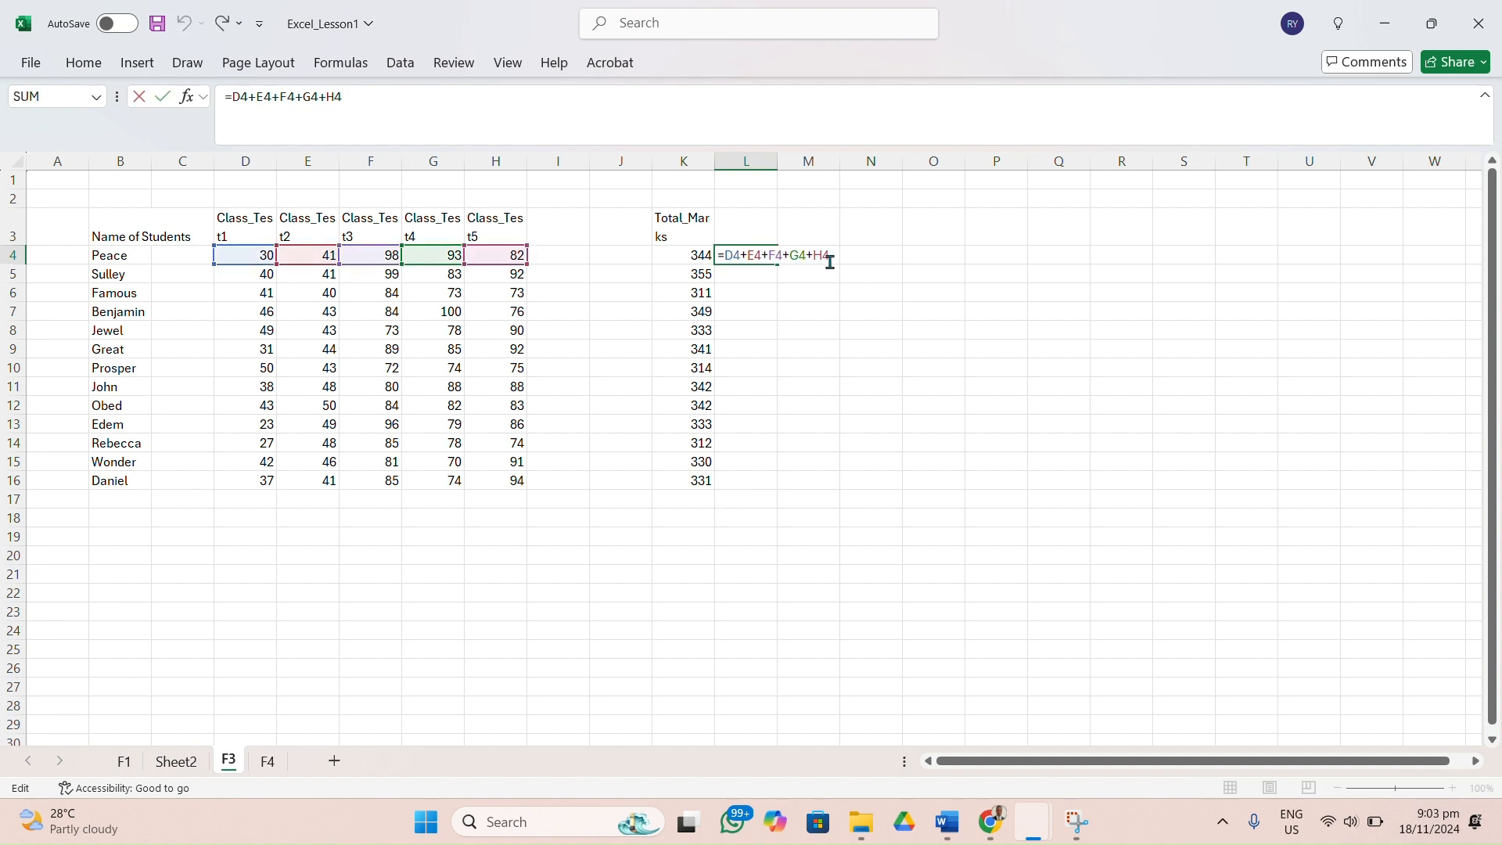
{"action": "left_click", "coordinate": [808, 349]}
{"action": "key", "text": "BackSpace"}
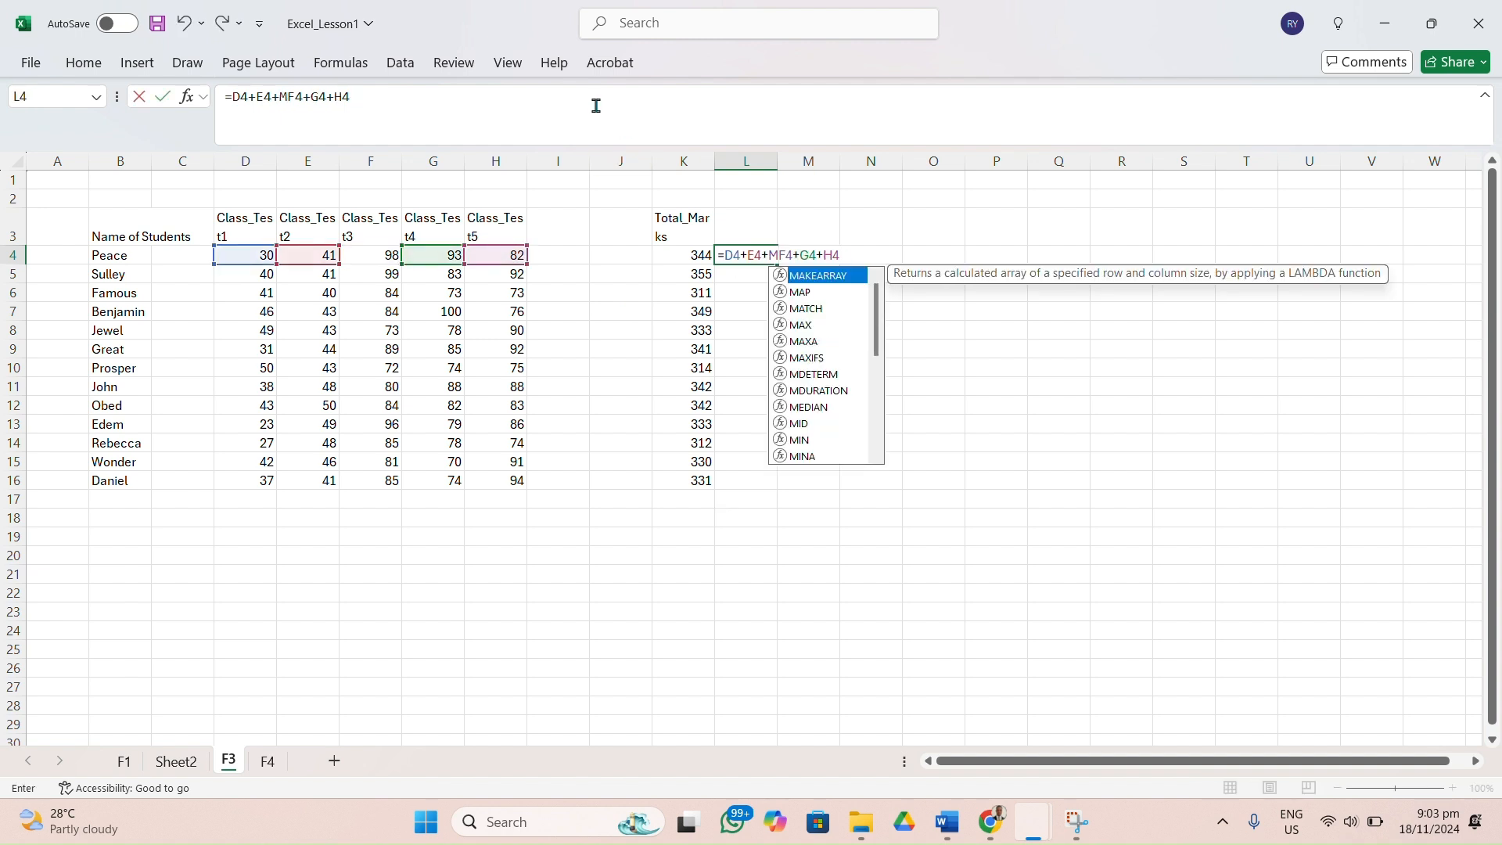
{"action": "left_click", "coordinate": [428, 102]}
{"action": "key", "text": "Return"}
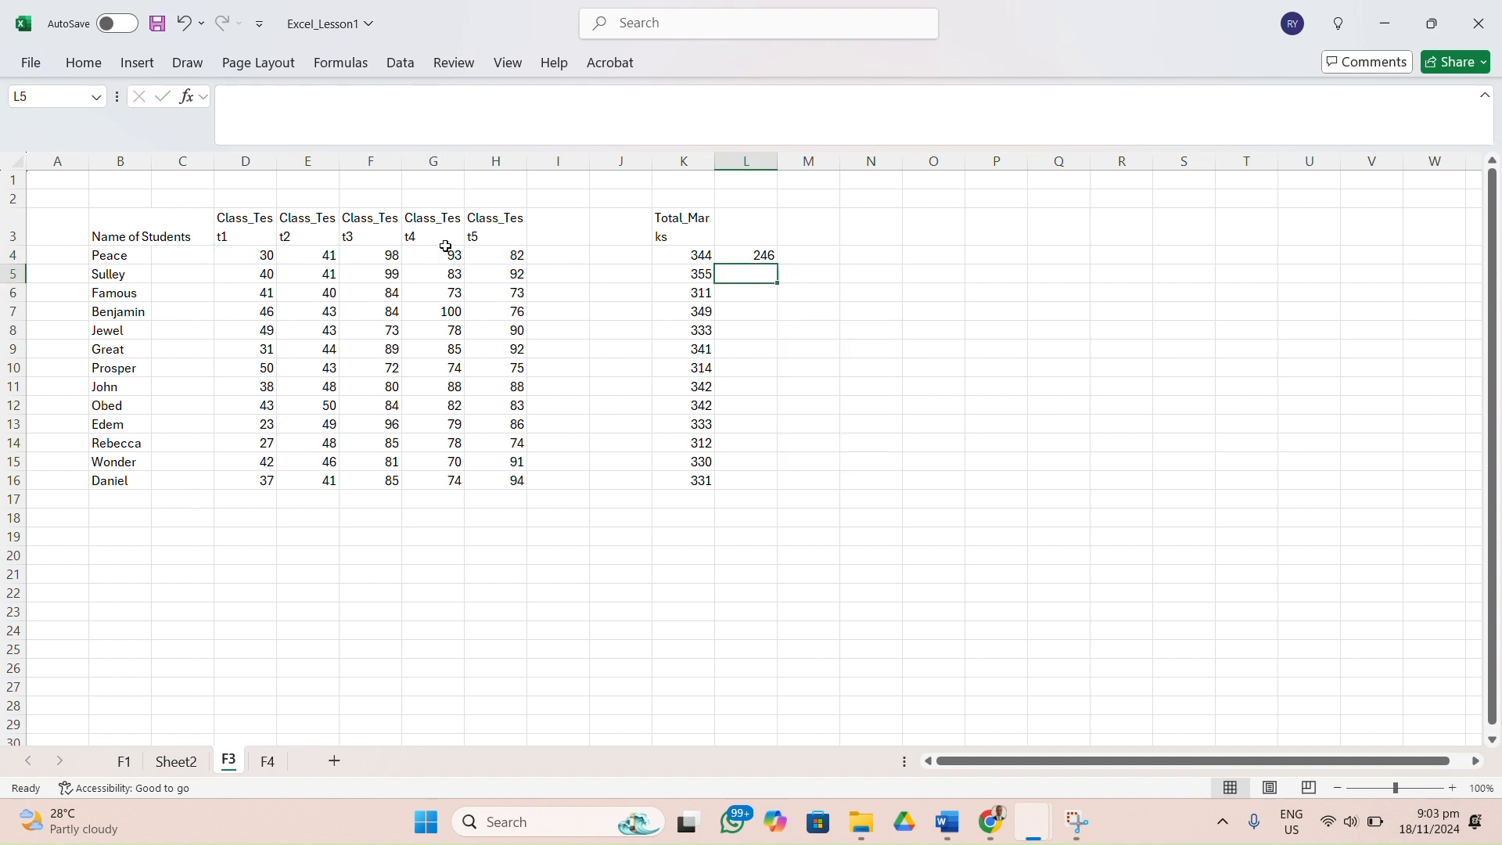
Inspect the cell references in the L4 addition formula.
{"action": "left_click", "coordinate": [762, 258]}
{"action": "double_click", "coordinate": [763, 260]}
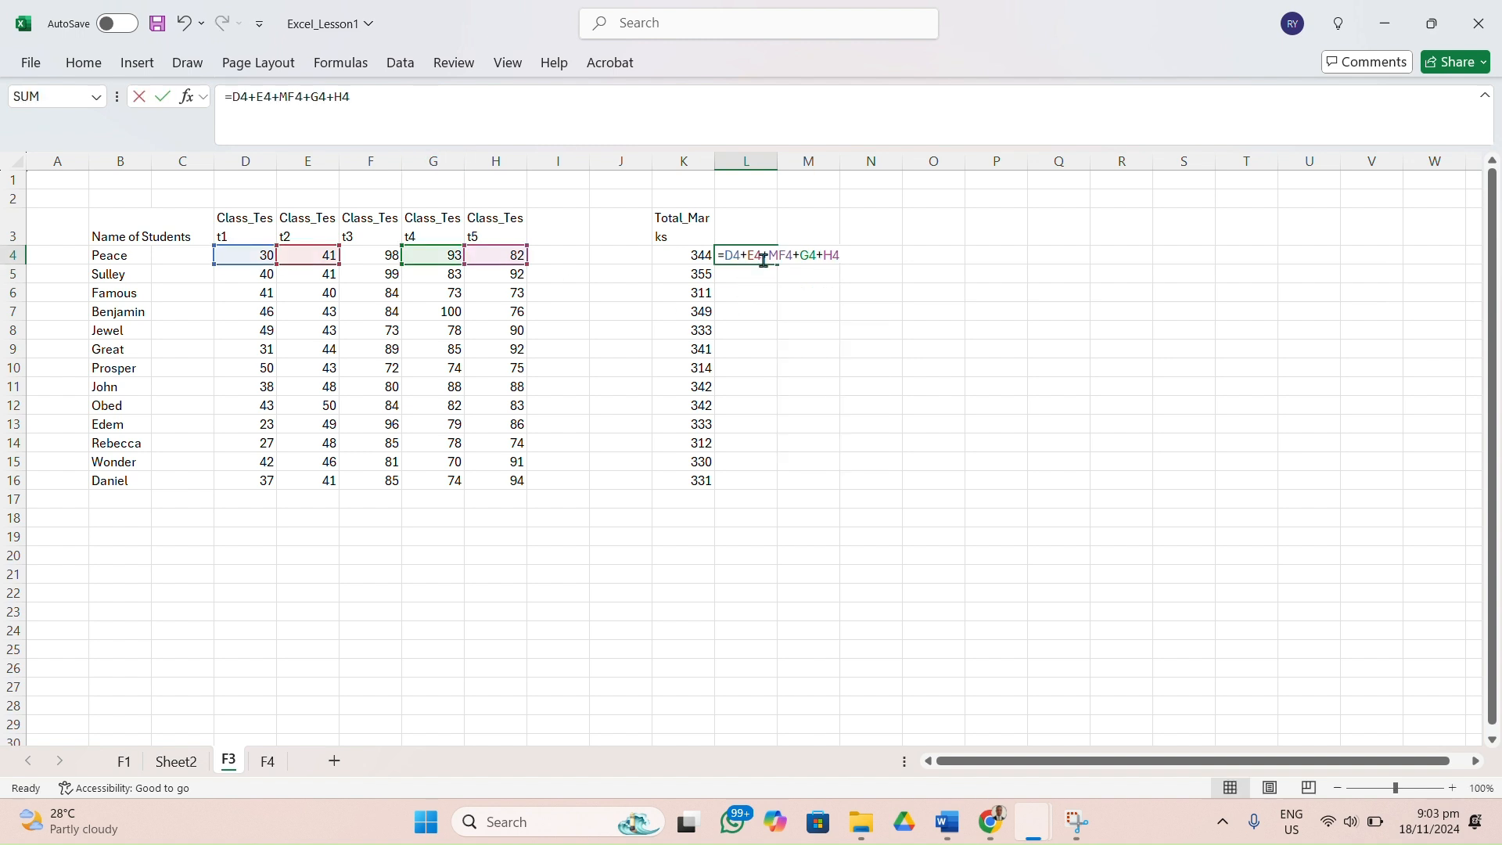
{"action": "key", "text": "Return"}
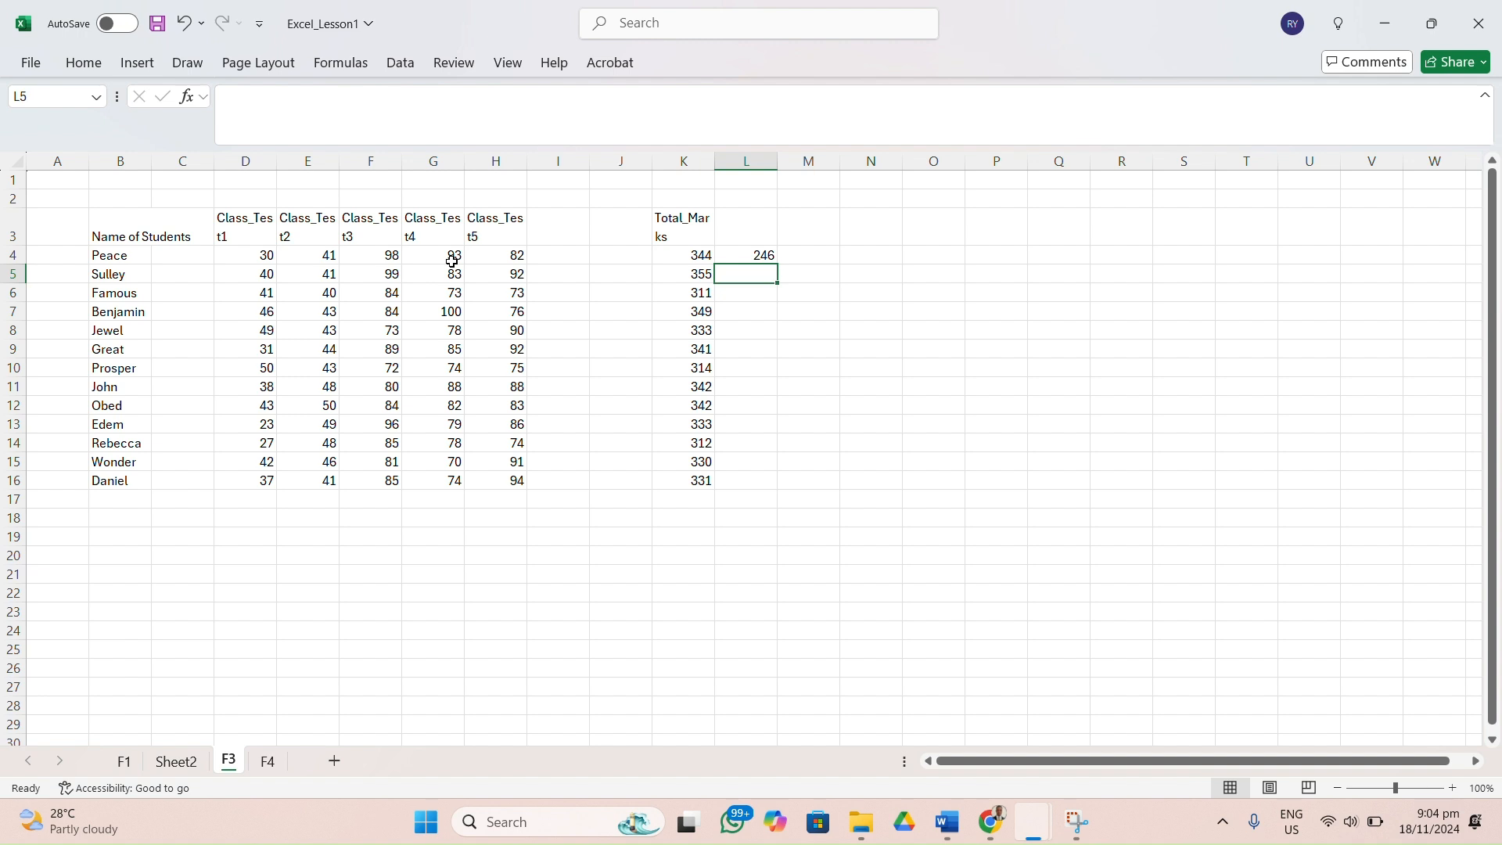
Replace the formula in L4 with =F4+G4 to add only the first student's Class_Test3 and Class_Test4 scores.
{"action": "double_click", "coordinate": [761, 260]}
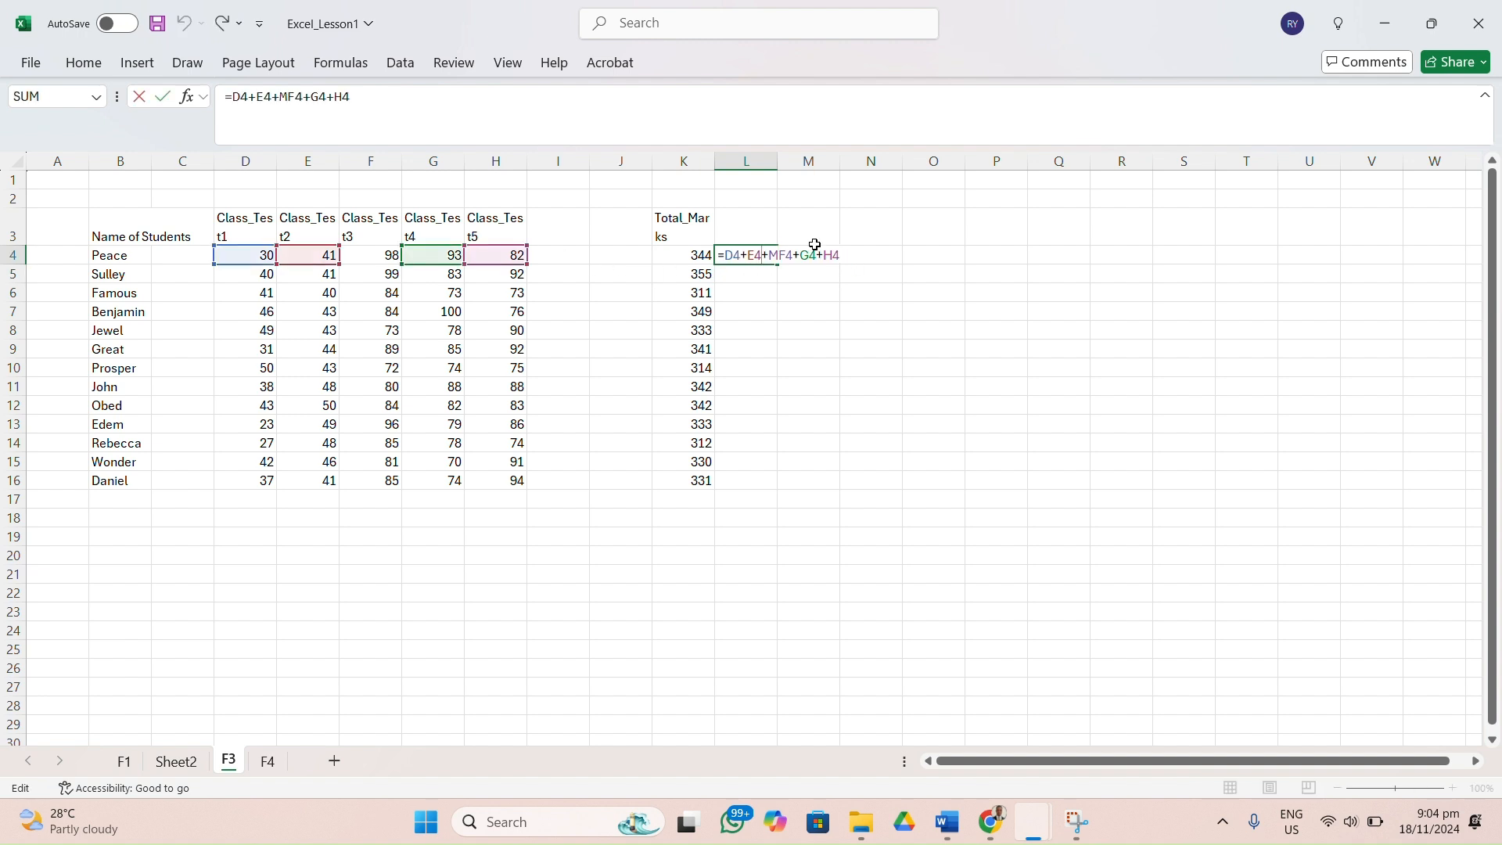
{"action": "key", "text": "End"}
{"action": "key", "text": "BackSpace"}
{"action": "key", "text": "BackSpace"}
{"action": "key", "text": "BackSpace"}
{"action": "key", "text": "BackSpace"}
{"action": "key", "text": "BackSpace"}
{"action": "key", "text": "BackSpace"}
{"action": "key", "text": "BackSpace"}
{"action": "key", "text": "BackSpace"}
{"action": "key", "text": "BackSpace"}
{"action": "key", "text": "BackSpace"}
{"action": "key", "text": "BackSpace"}
{"action": "key", "text": "BackSpace"}
{"action": "key", "text": "BackSpace"}
{"action": "key", "text": "BackSpace"}
{"action": "key", "text": "BackSpace"}
{"action": "key", "text": "BackSpace"}
{"action": "key", "text": "BackSpace"}
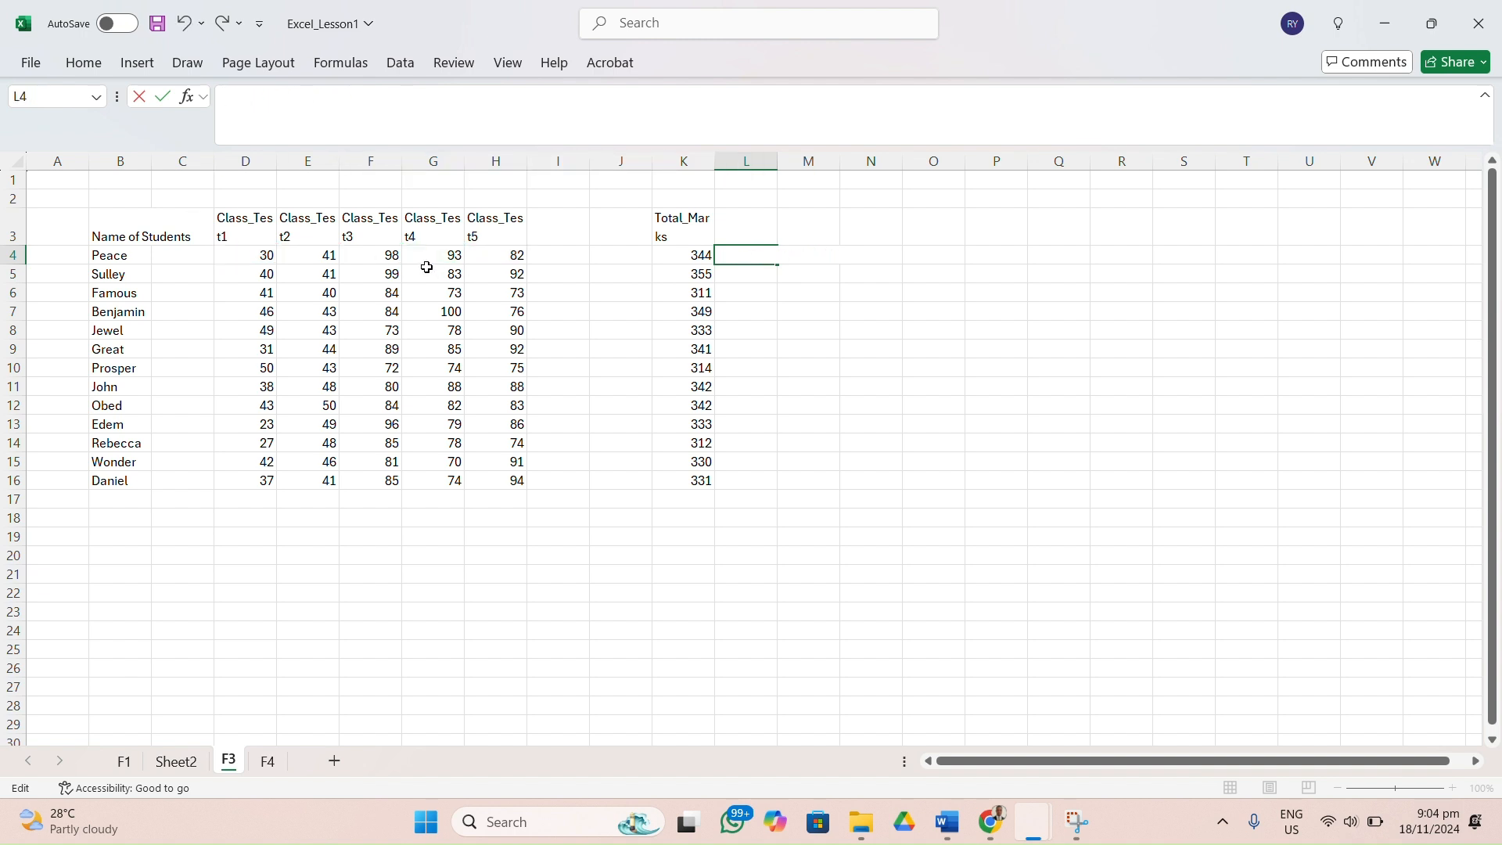
{"action": "type", "text": "="}
{"action": "left_click", "coordinate": [373, 258]}
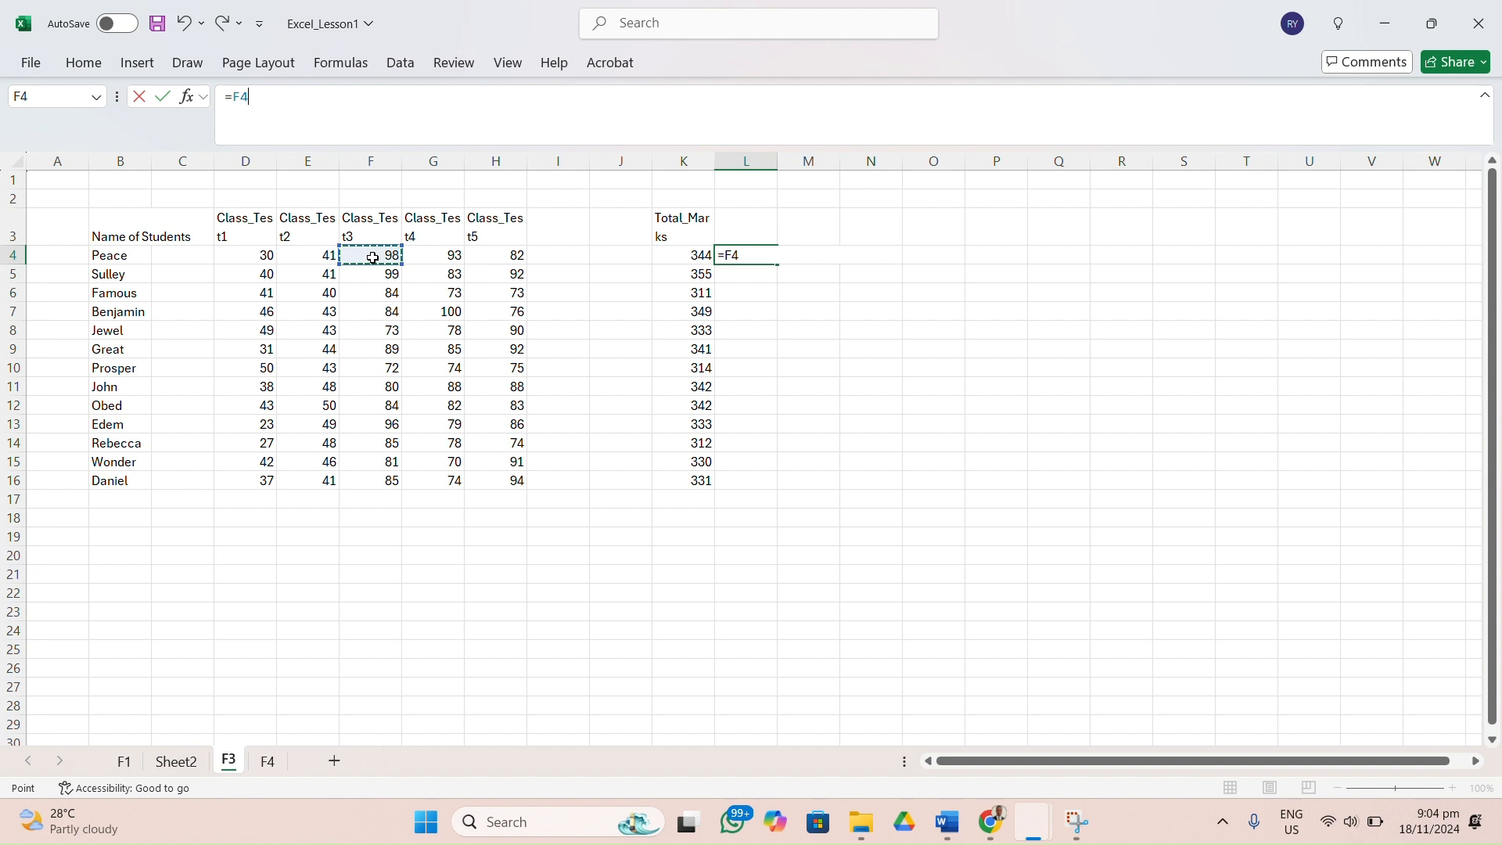
{"action": "type", "text": "+"}
{"action": "left_click", "coordinate": [449, 258]}
{"action": "key", "text": "Return"}
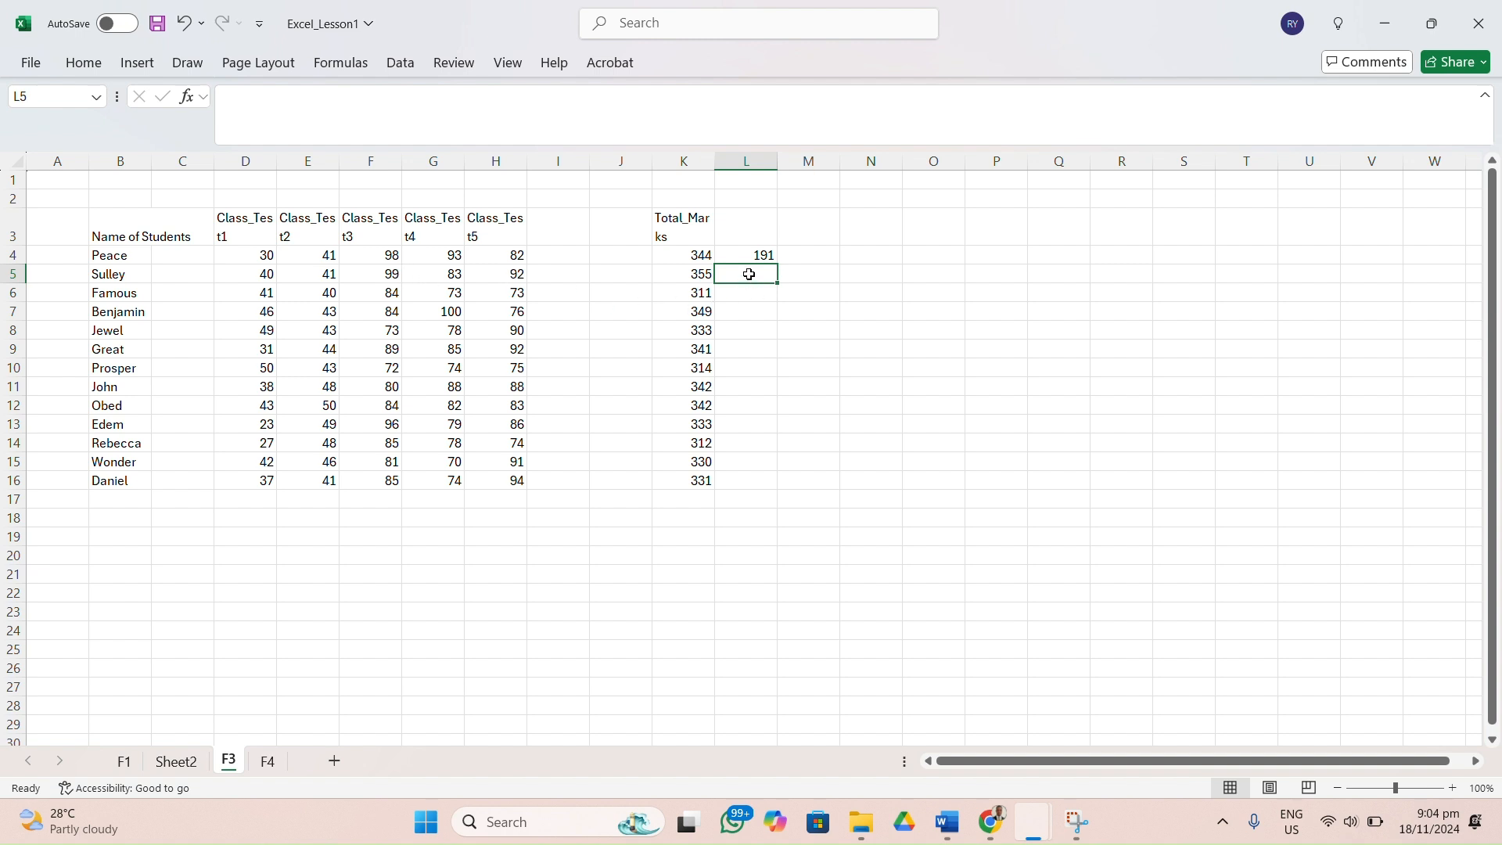
Add the second student's Class_Test3 and Class_Test5 scores in L5 with the formula =F5+H5.
{"action": "type", "text": "="}
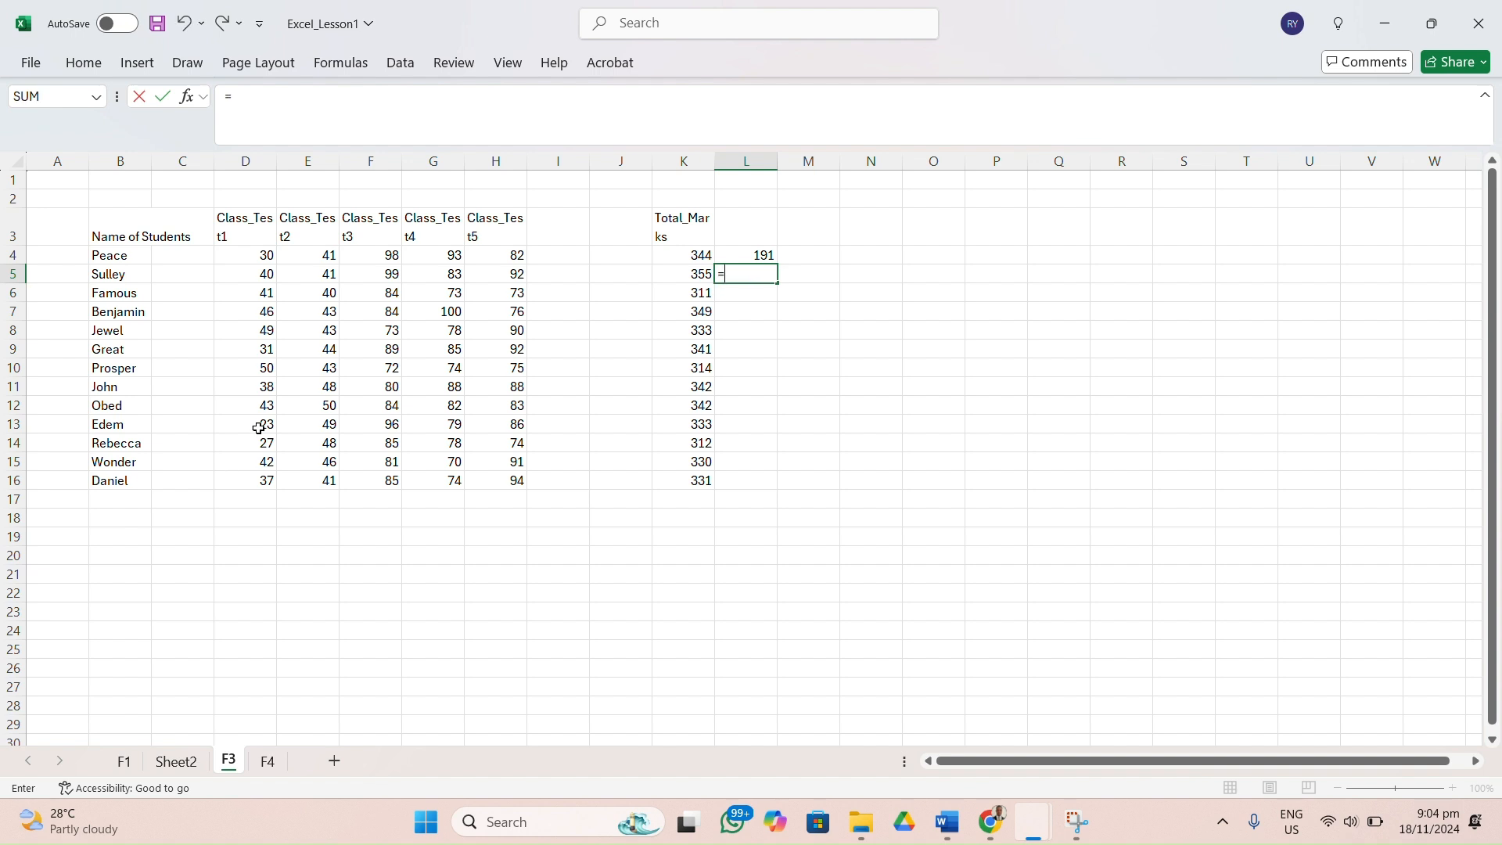
{"action": "left_click", "coordinate": [392, 276]}
{"action": "type", "text": "+"}
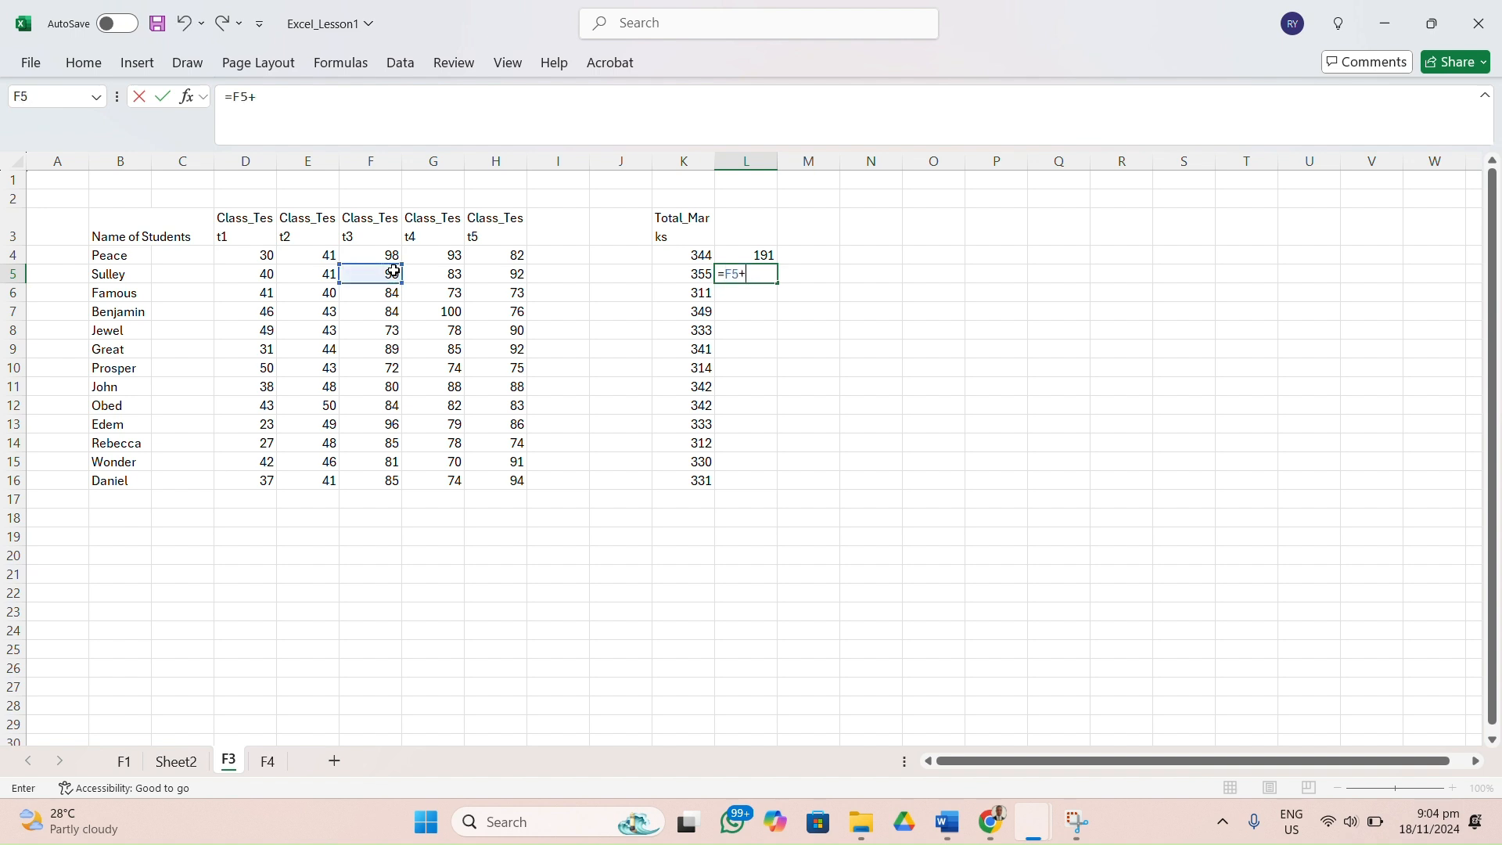
{"action": "left_click", "coordinate": [511, 275]}
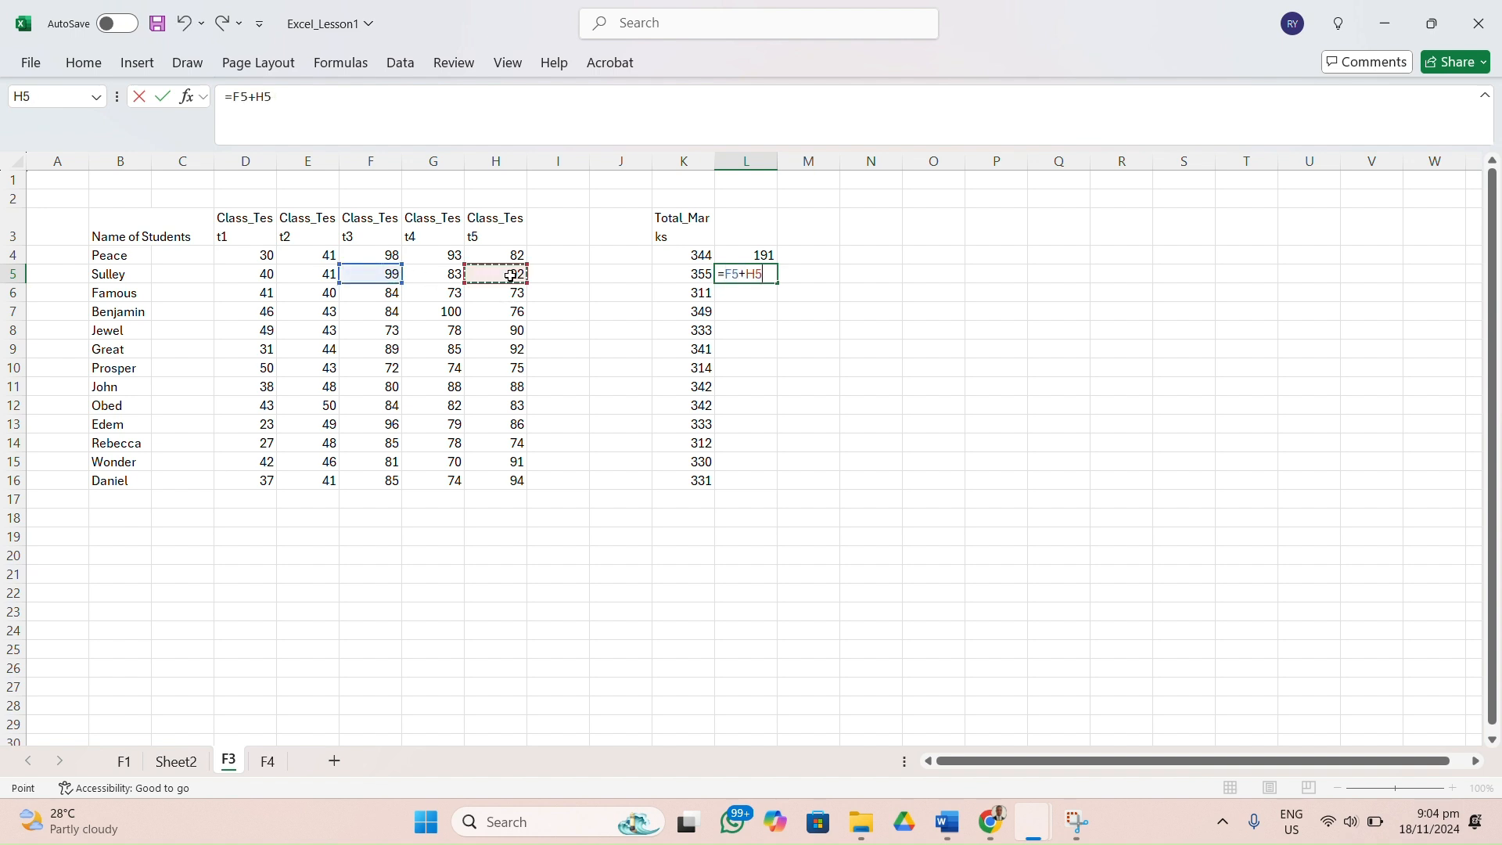
{"action": "key", "text": "Return"}
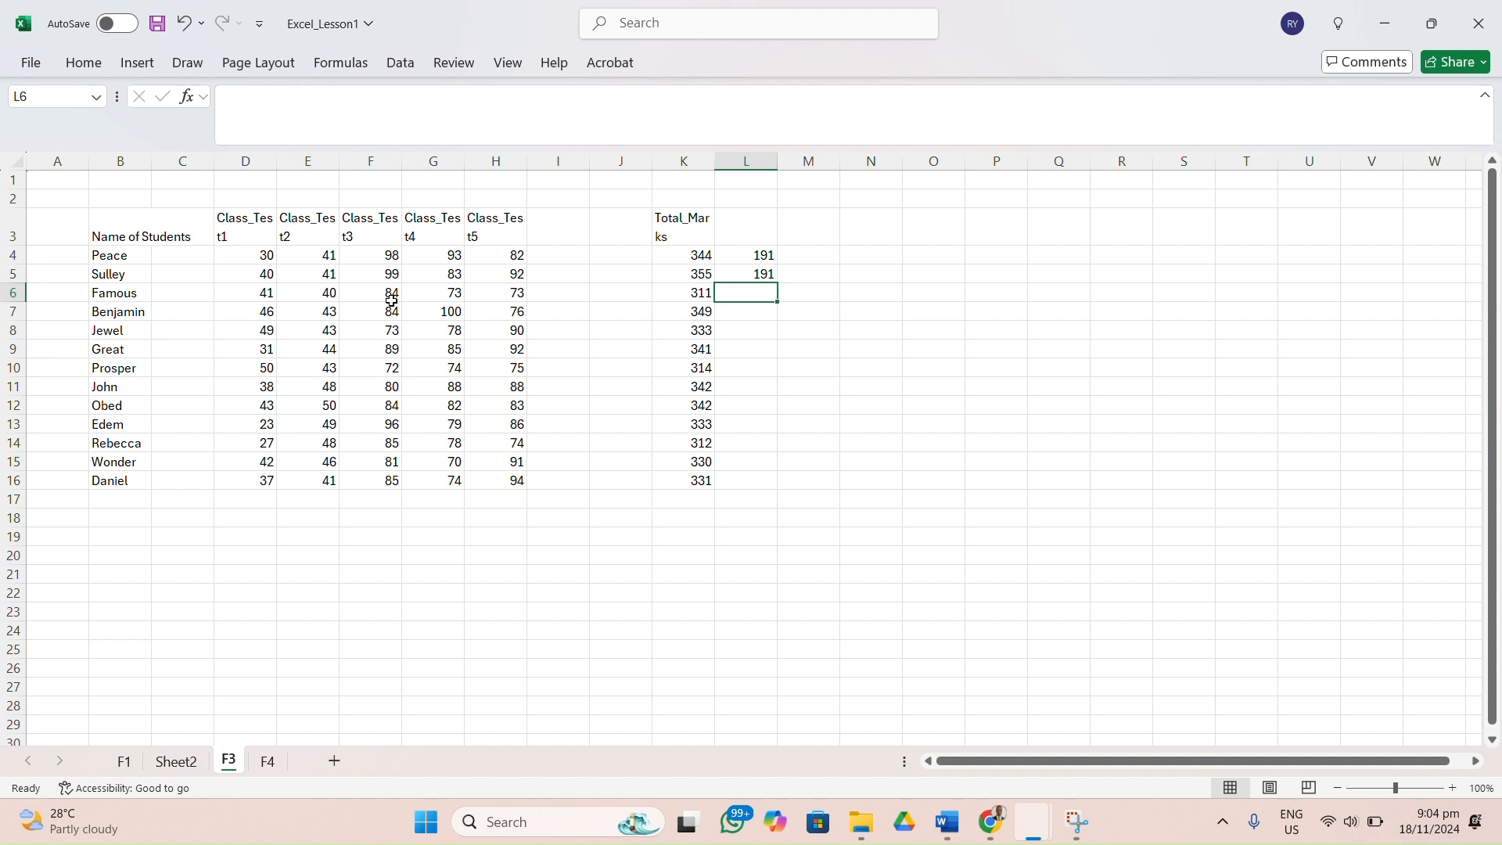
Add the third student's Class_Test4 and Class_Test3 scores in L6 with the formula =G6+F6.
{"action": "double_click", "coordinate": [755, 294]}
{"action": "type", "text": "="}
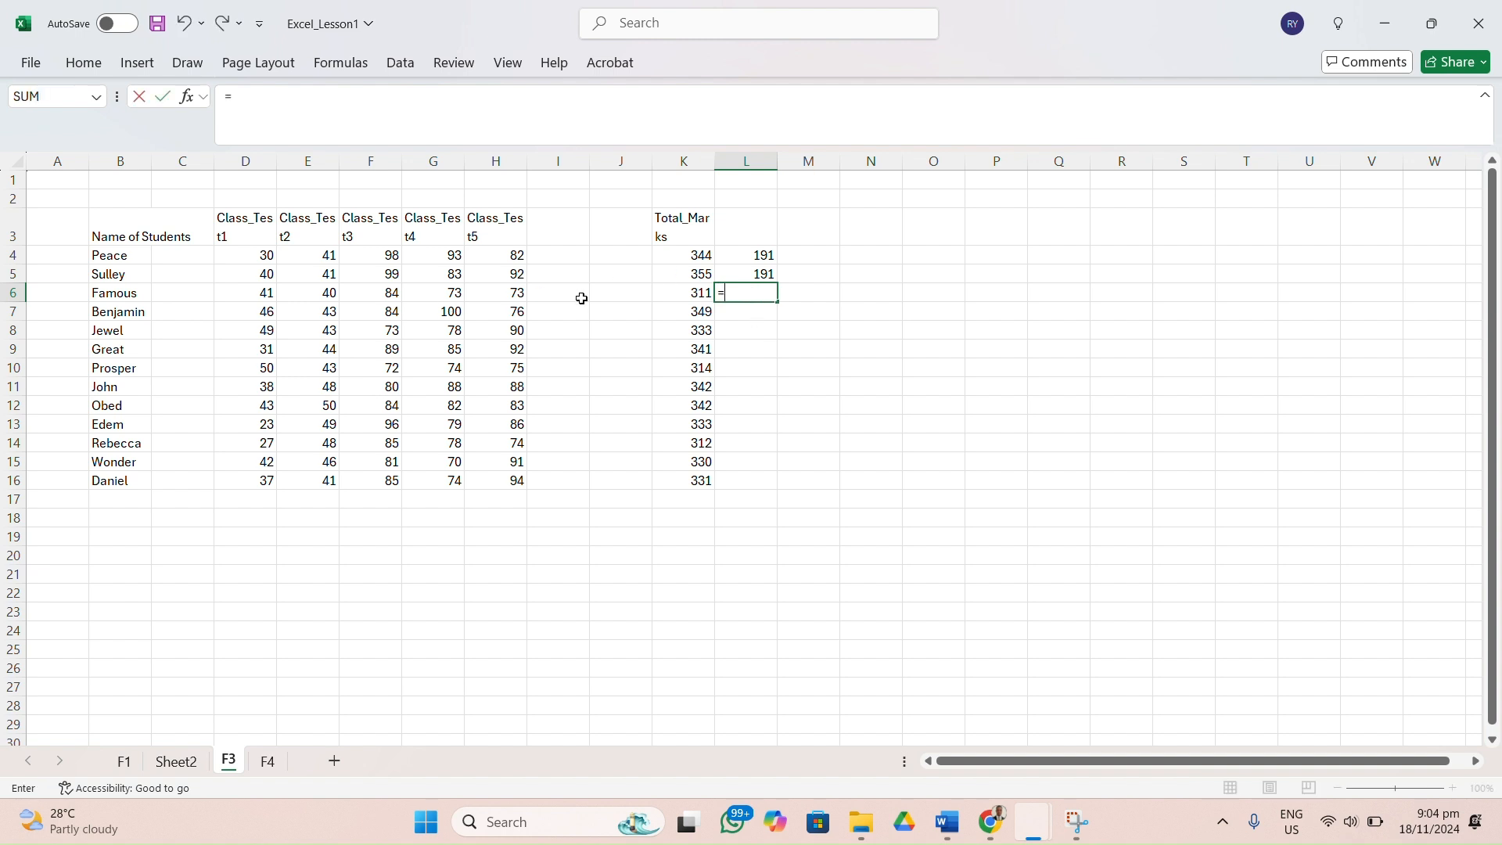
{"action": "left_click", "coordinate": [460, 294]}
{"action": "type", "text": "+"}
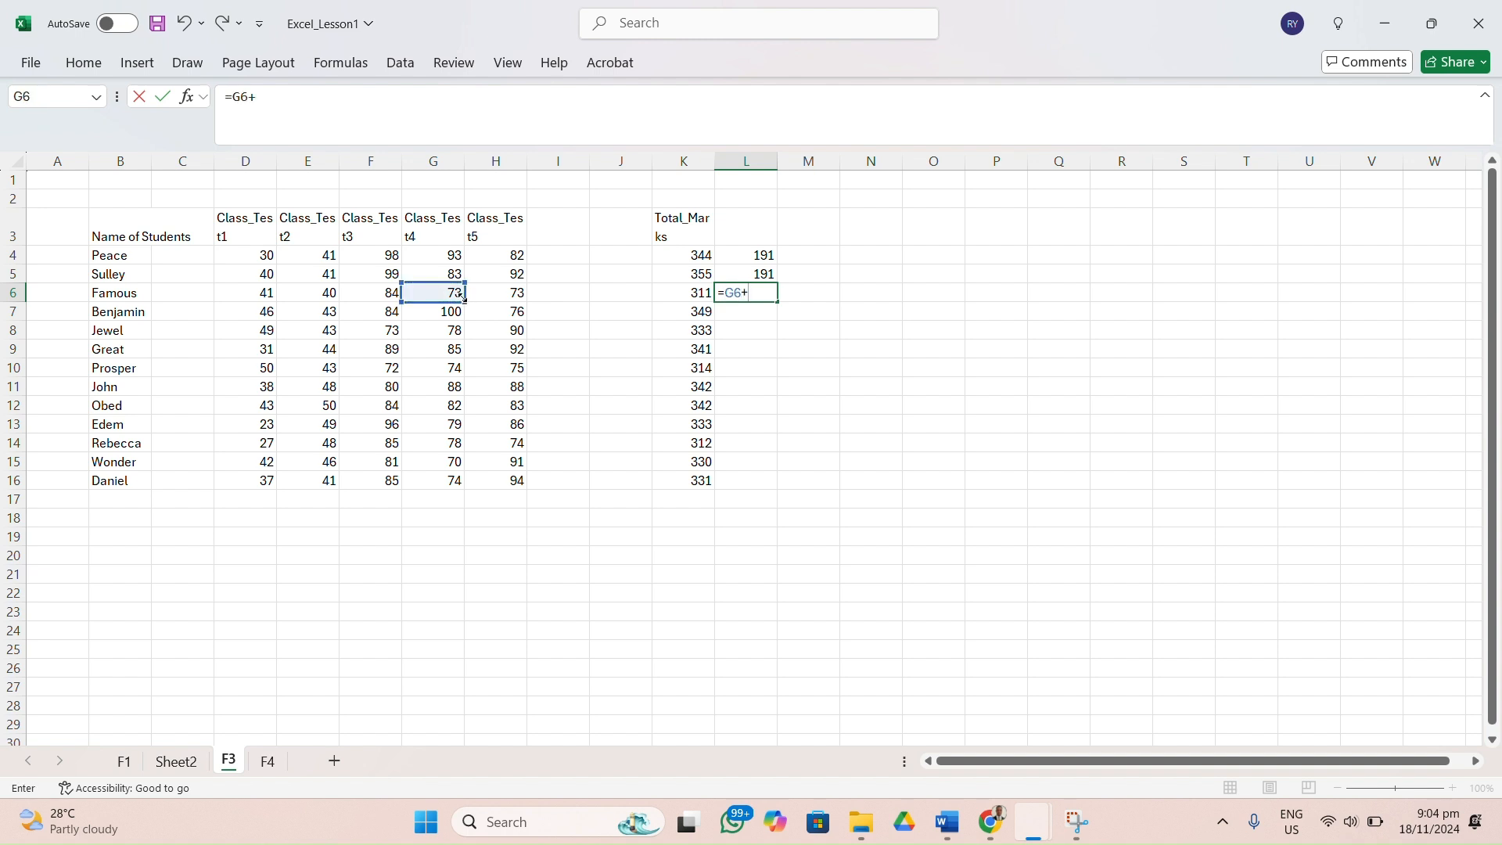
{"action": "left_click", "coordinate": [386, 297]}
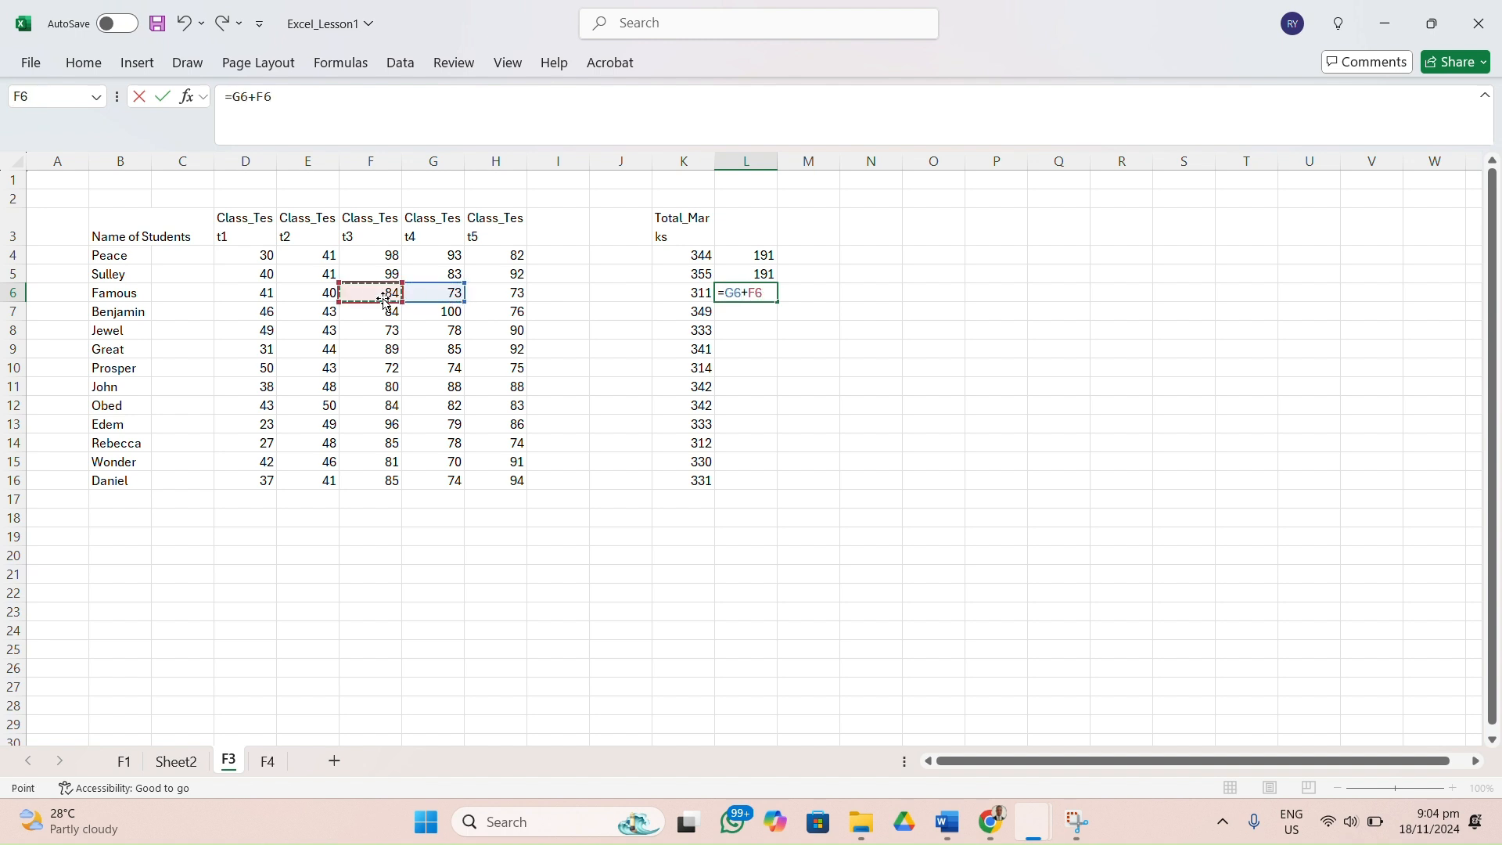
{"action": "key", "text": "Return"}
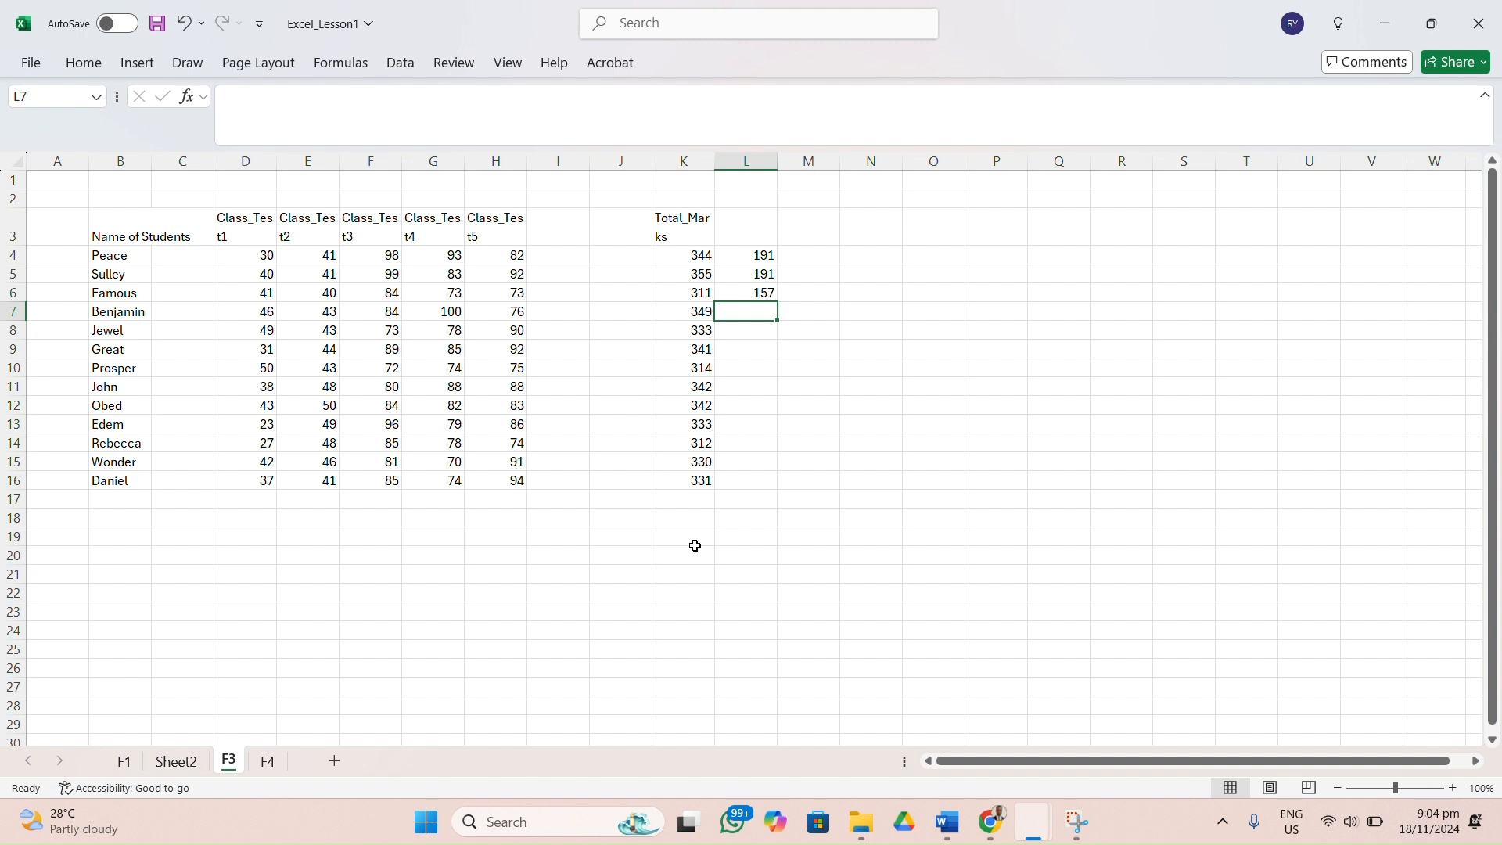
Rename the worksheet Sheet2 as Questions.
{"action": "left_click", "coordinate": [360, 558]}
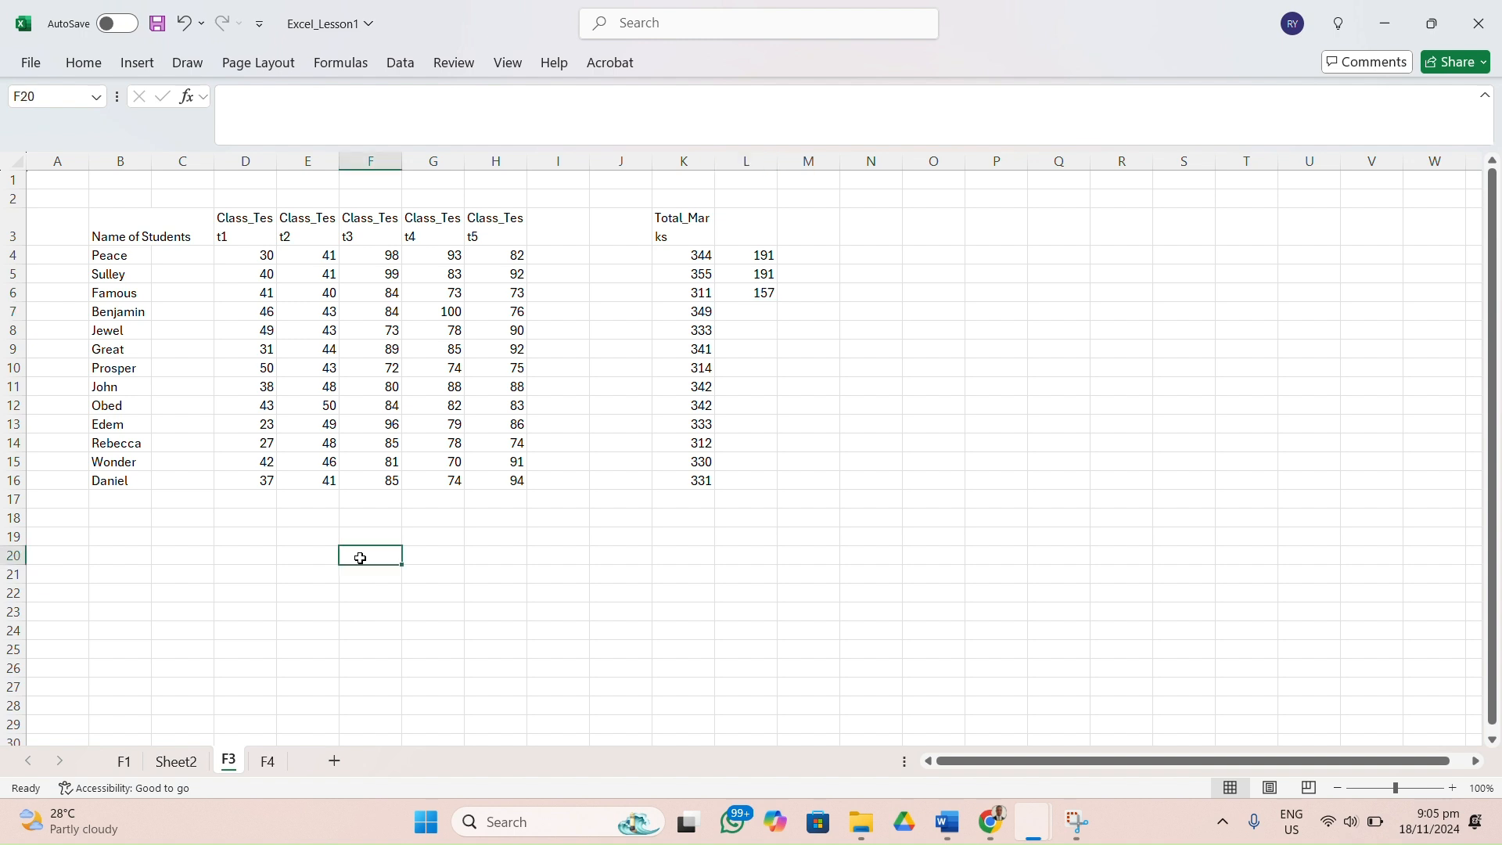
{"action": "left_click", "coordinate": [188, 763]}
{"action": "right_click", "coordinate": [189, 767]}
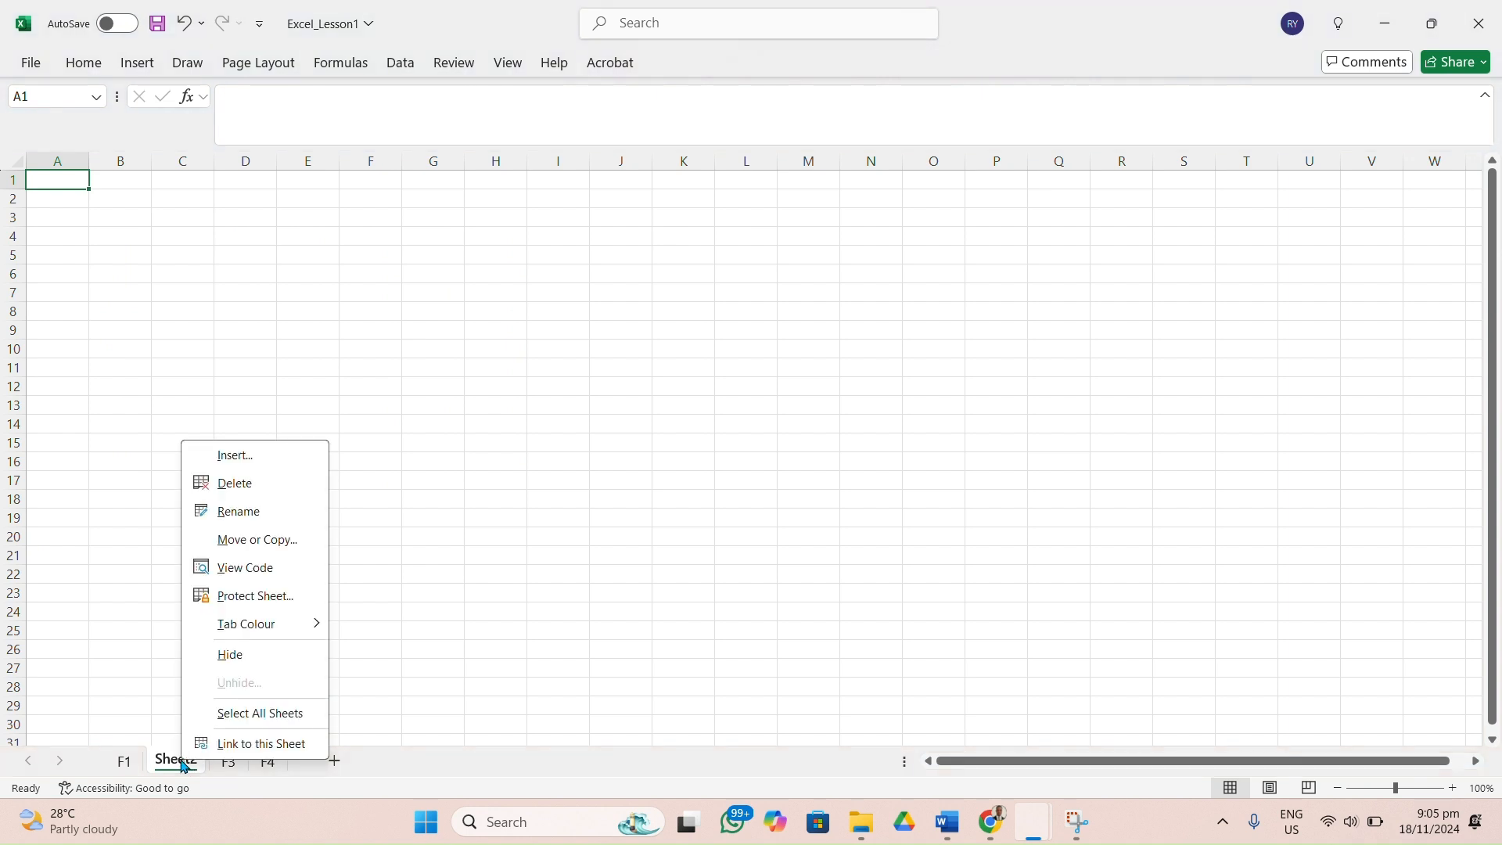
{"action": "left_click", "coordinate": [238, 512]}
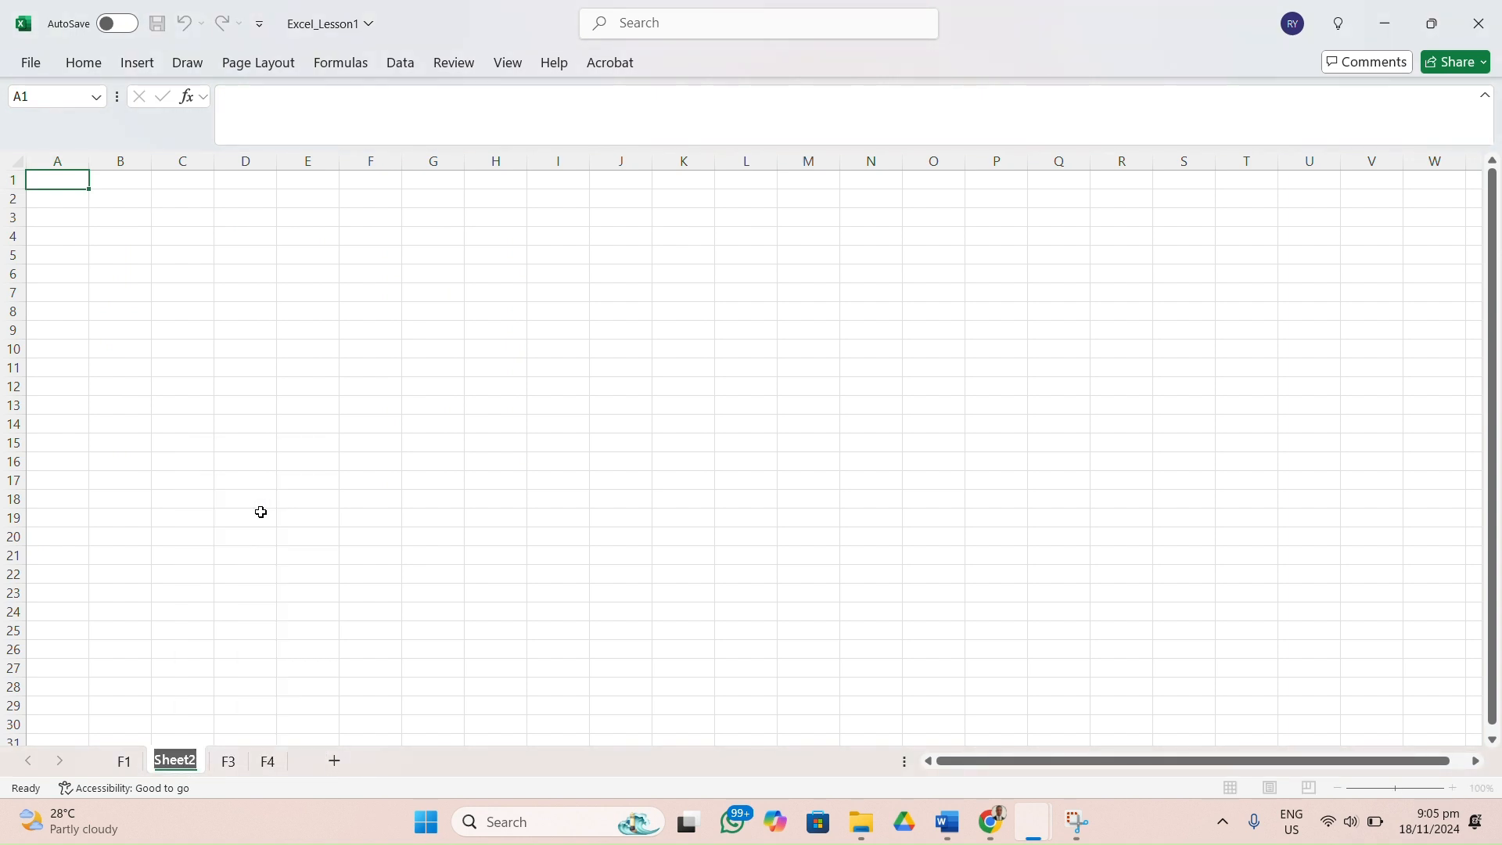
{"action": "type", "text": "Questions"}
{"action": "key", "text": "Return"}
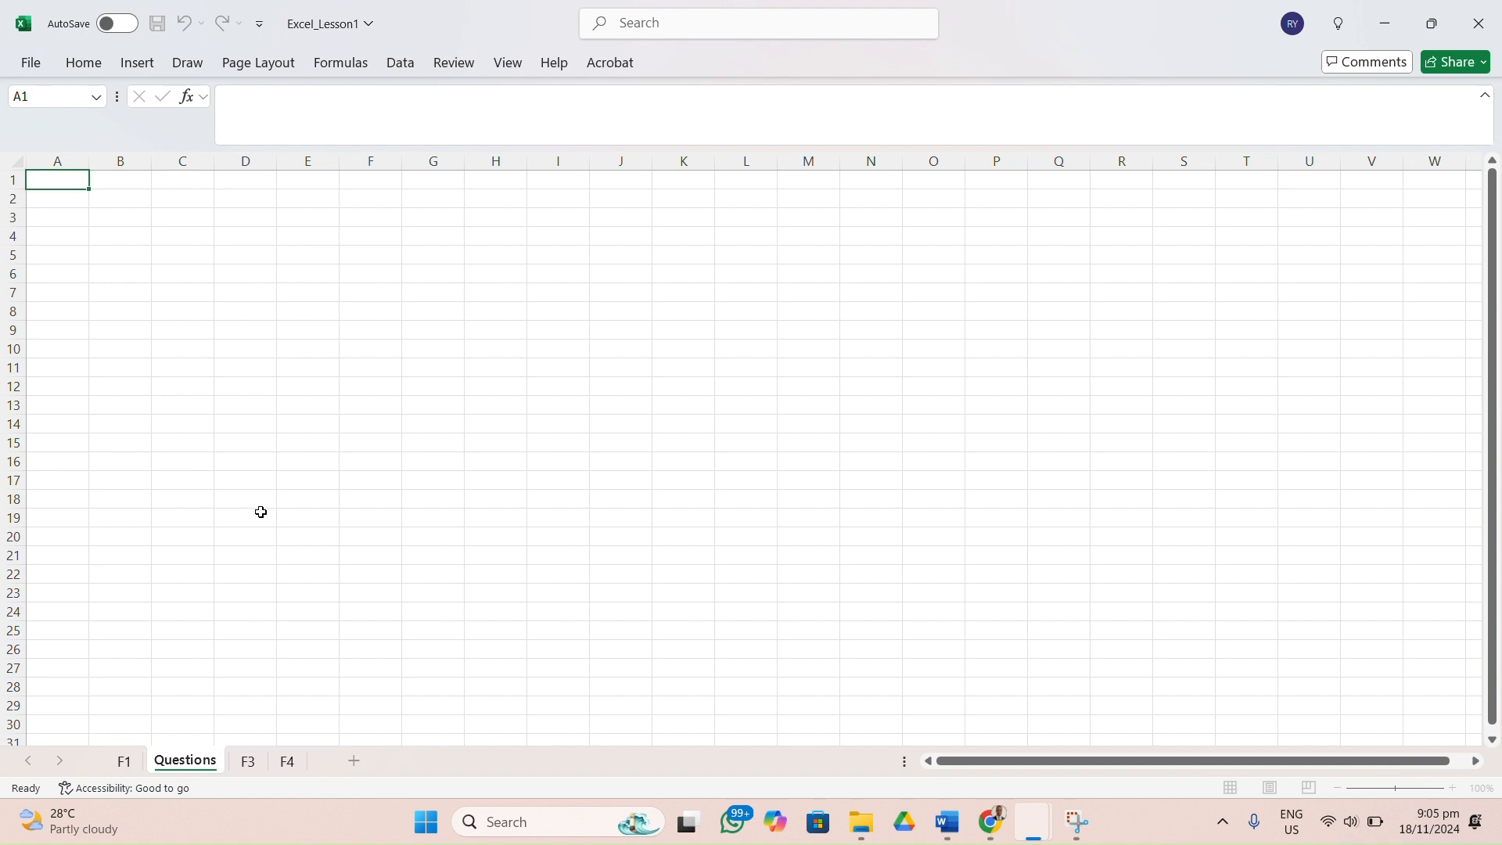
Enter the question number 1 in A2 of the Questions sheet.
{"action": "left_click", "coordinate": [180, 311]}
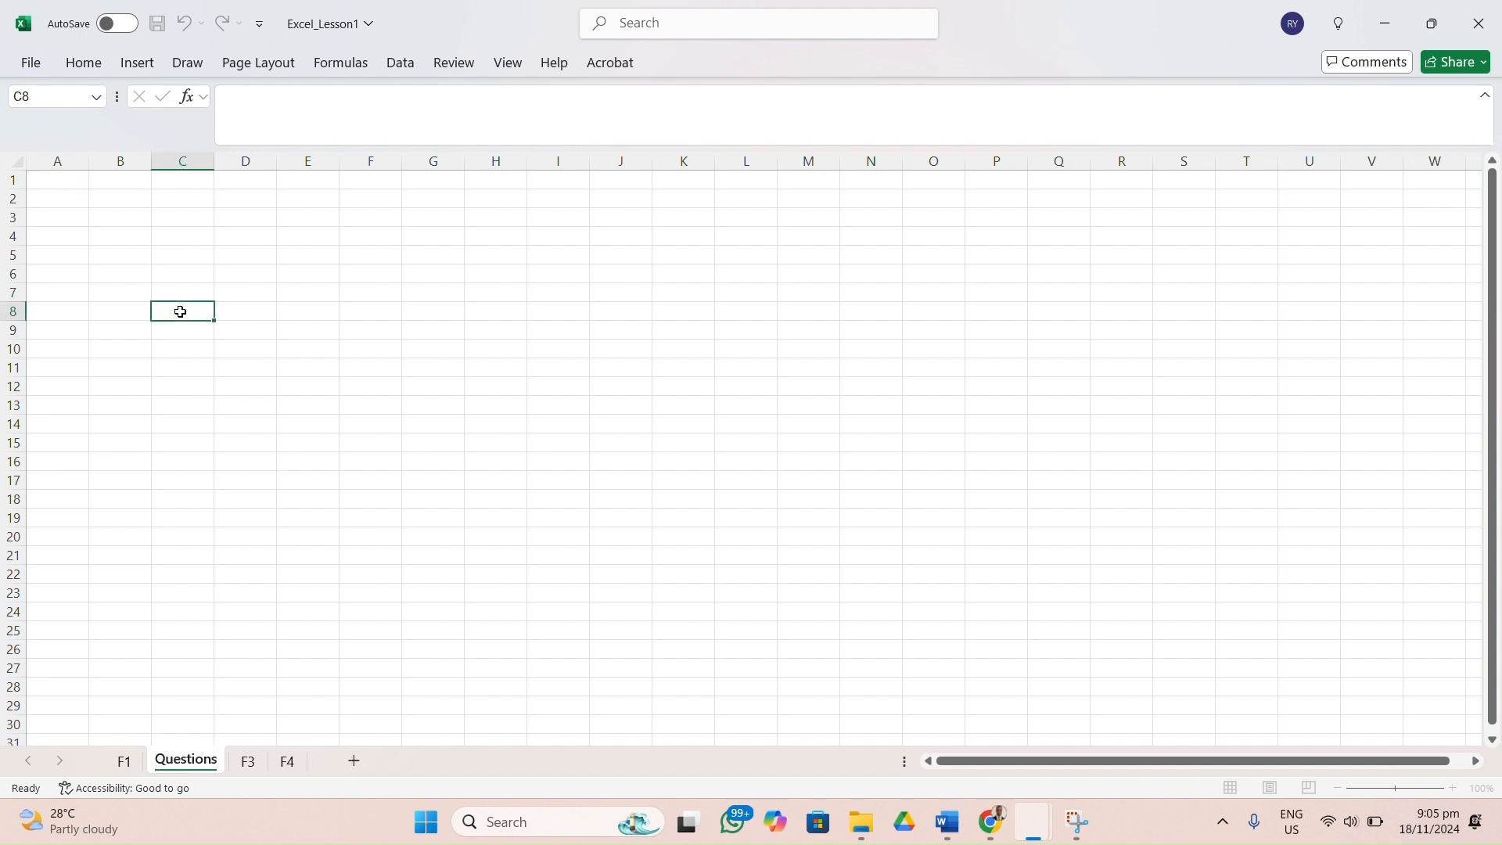
{"action": "left_click", "coordinate": [75, 203]}
{"action": "type", "text": "1"}
Enter the question "What is the key difference between sum and + in cell" in B2.
{"action": "left_click", "coordinate": [119, 198]}
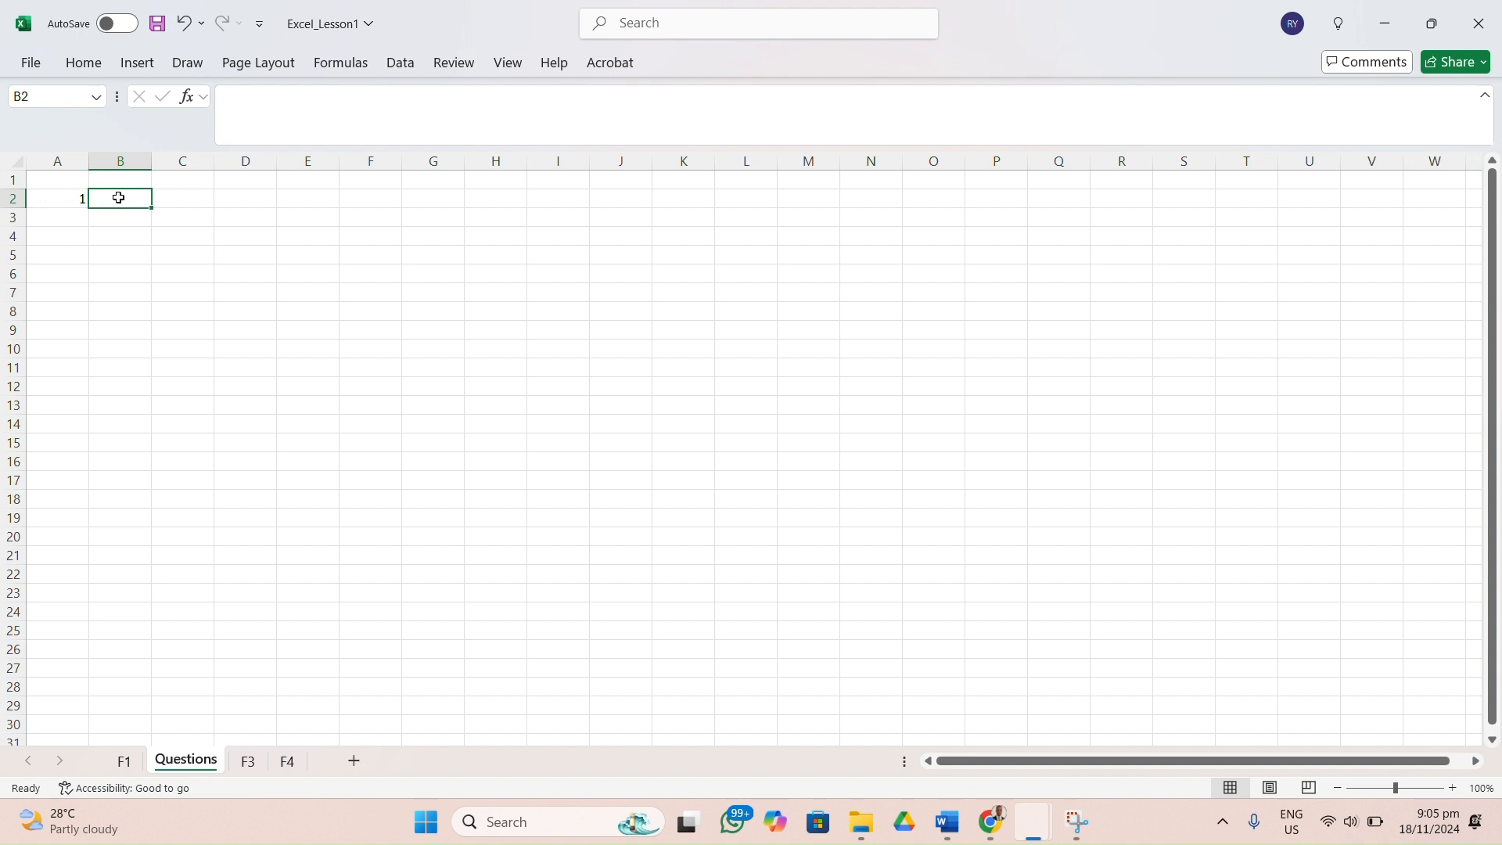
{"action": "type", "text": "WhA"}
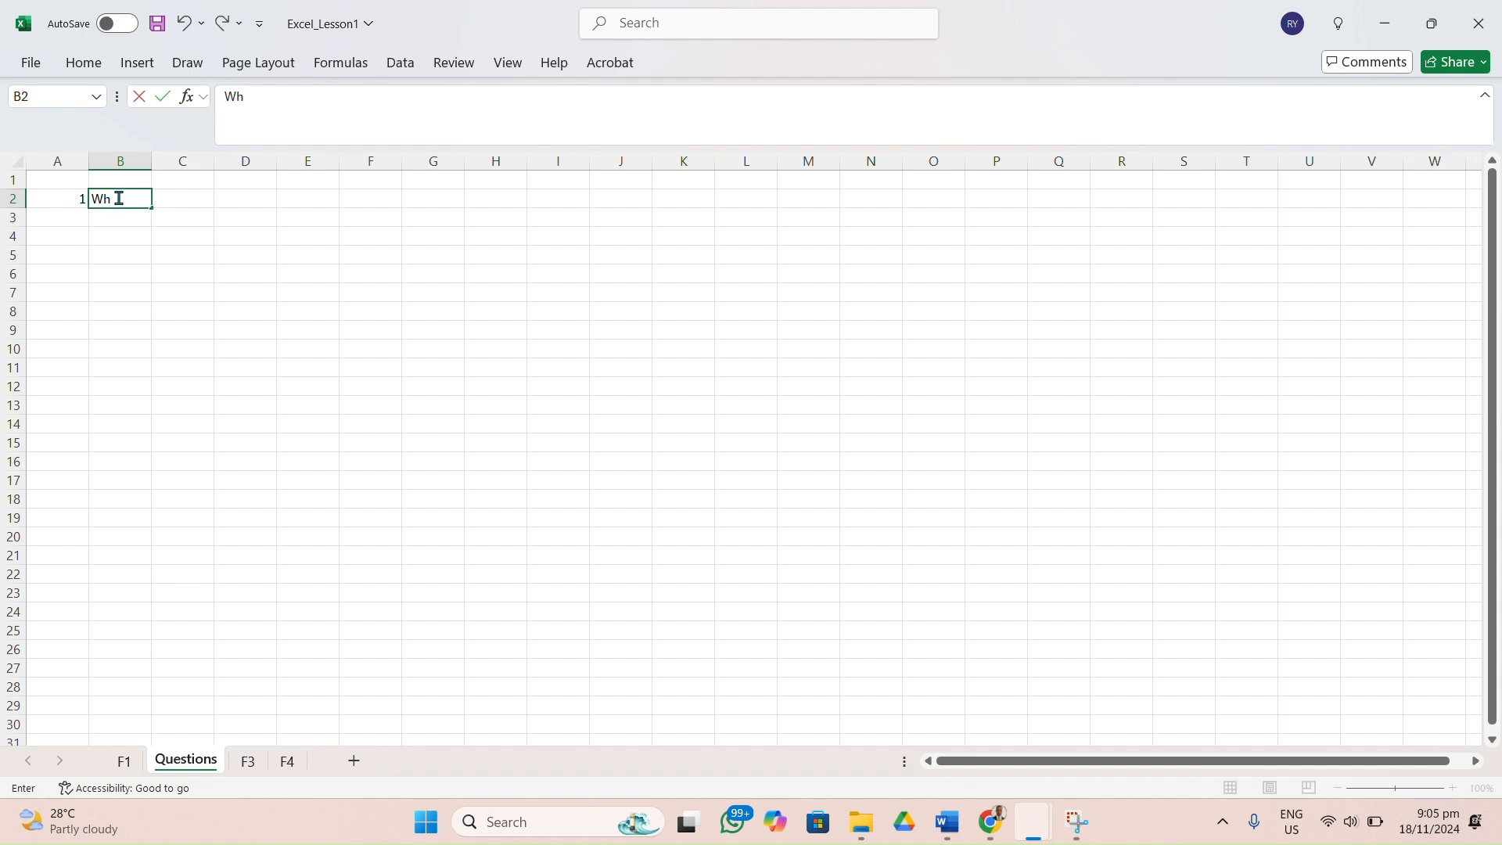
{"action": "key", "text": "BackSpace"}
{"action": "type", "text": "at is the key dife"}
{"action": "key", "text": "BackSpace"}
{"action": "type", "text": "ference"}
{"action": "key", "text": "BackSpace"}
{"action": "key", "text": "BackSpace"}
{"action": "type", "text": "nce between"}
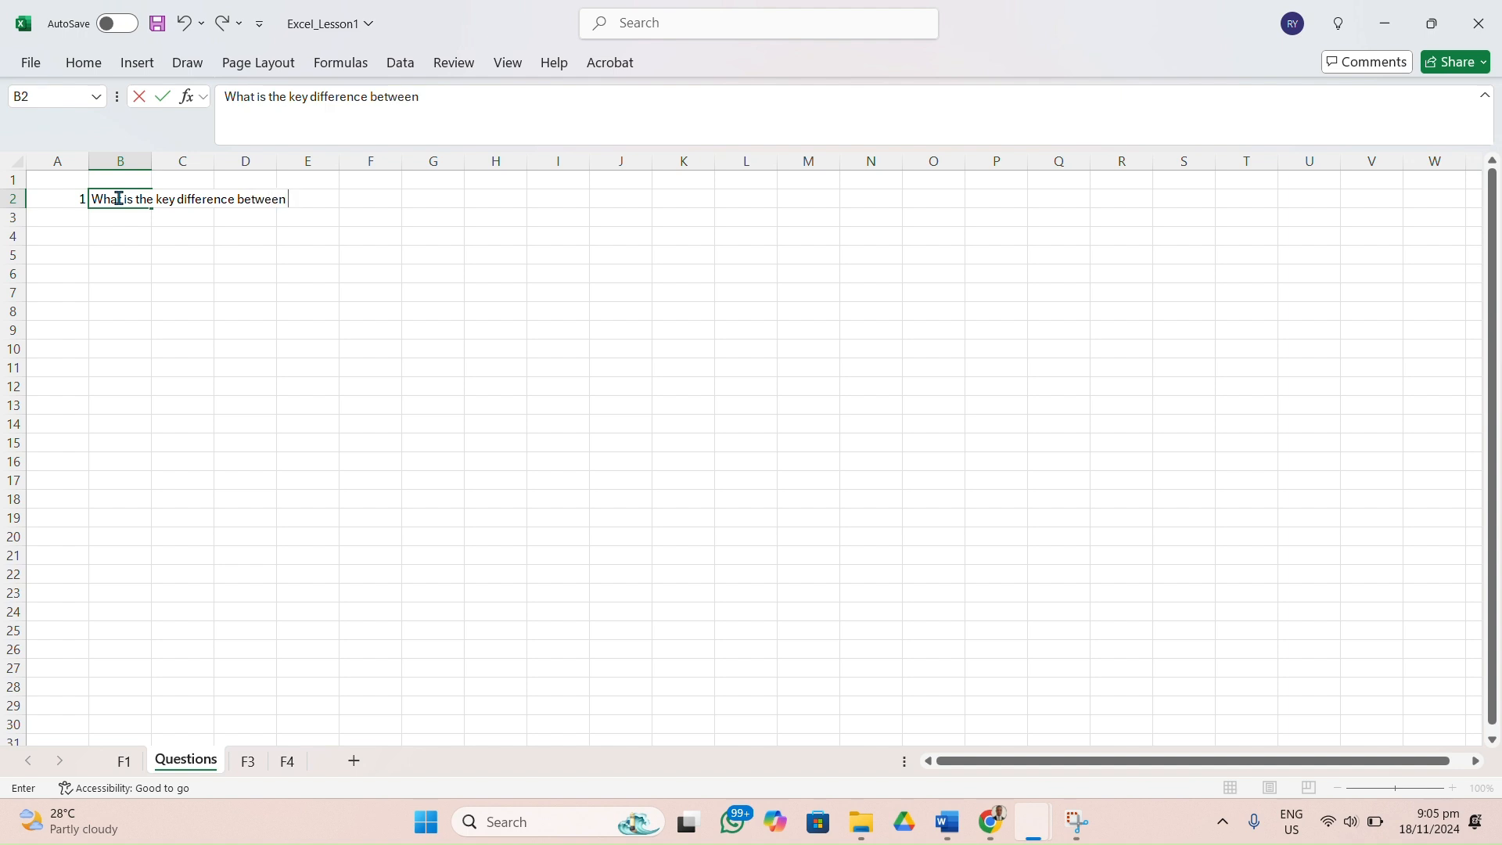
{"action": "type", "text": " sum and + in cell"}
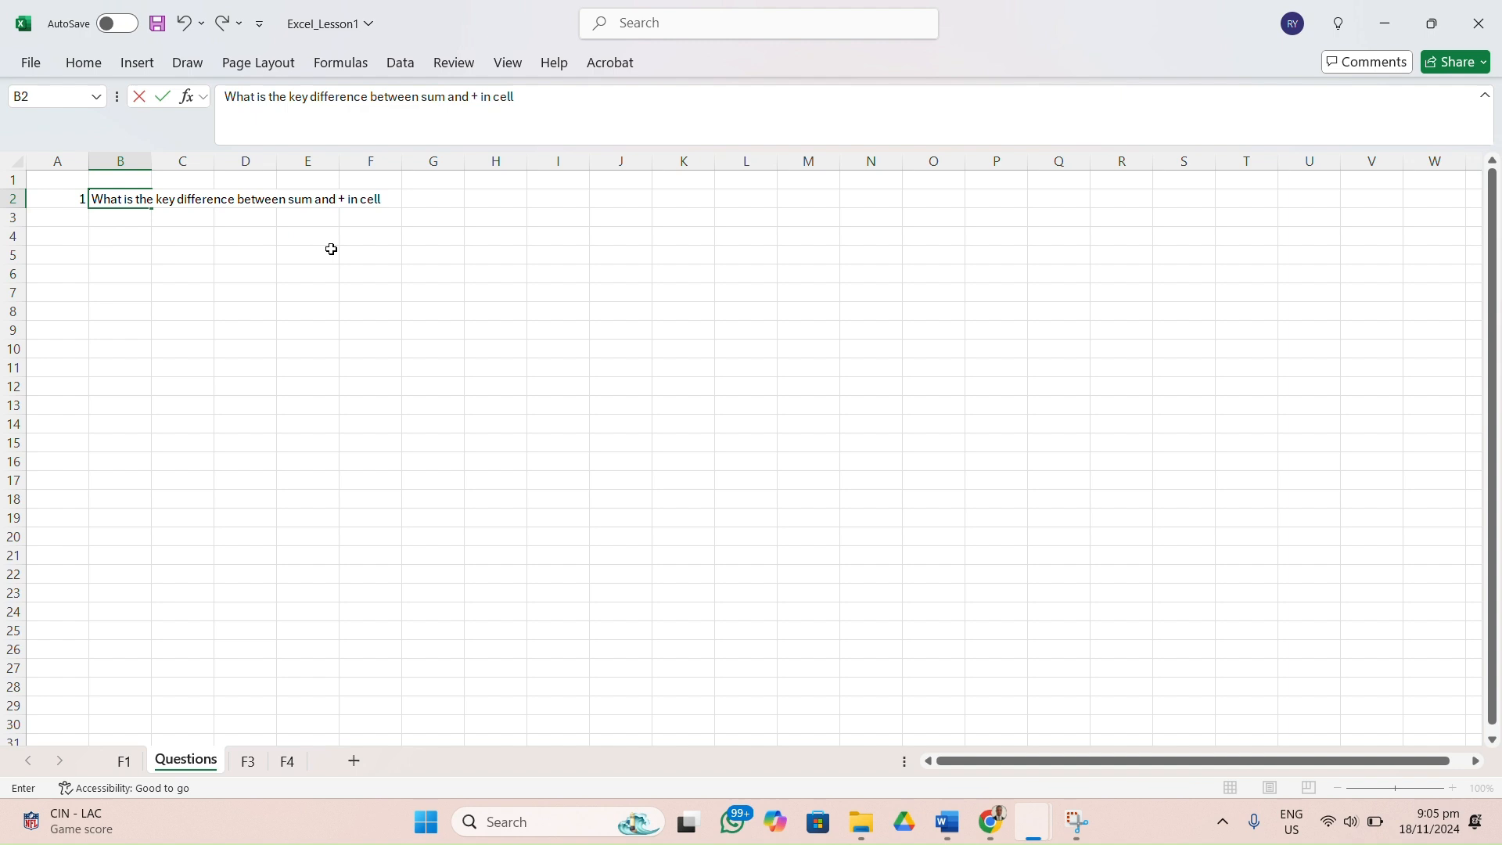
{"action": "left_click", "coordinate": [67, 219]}
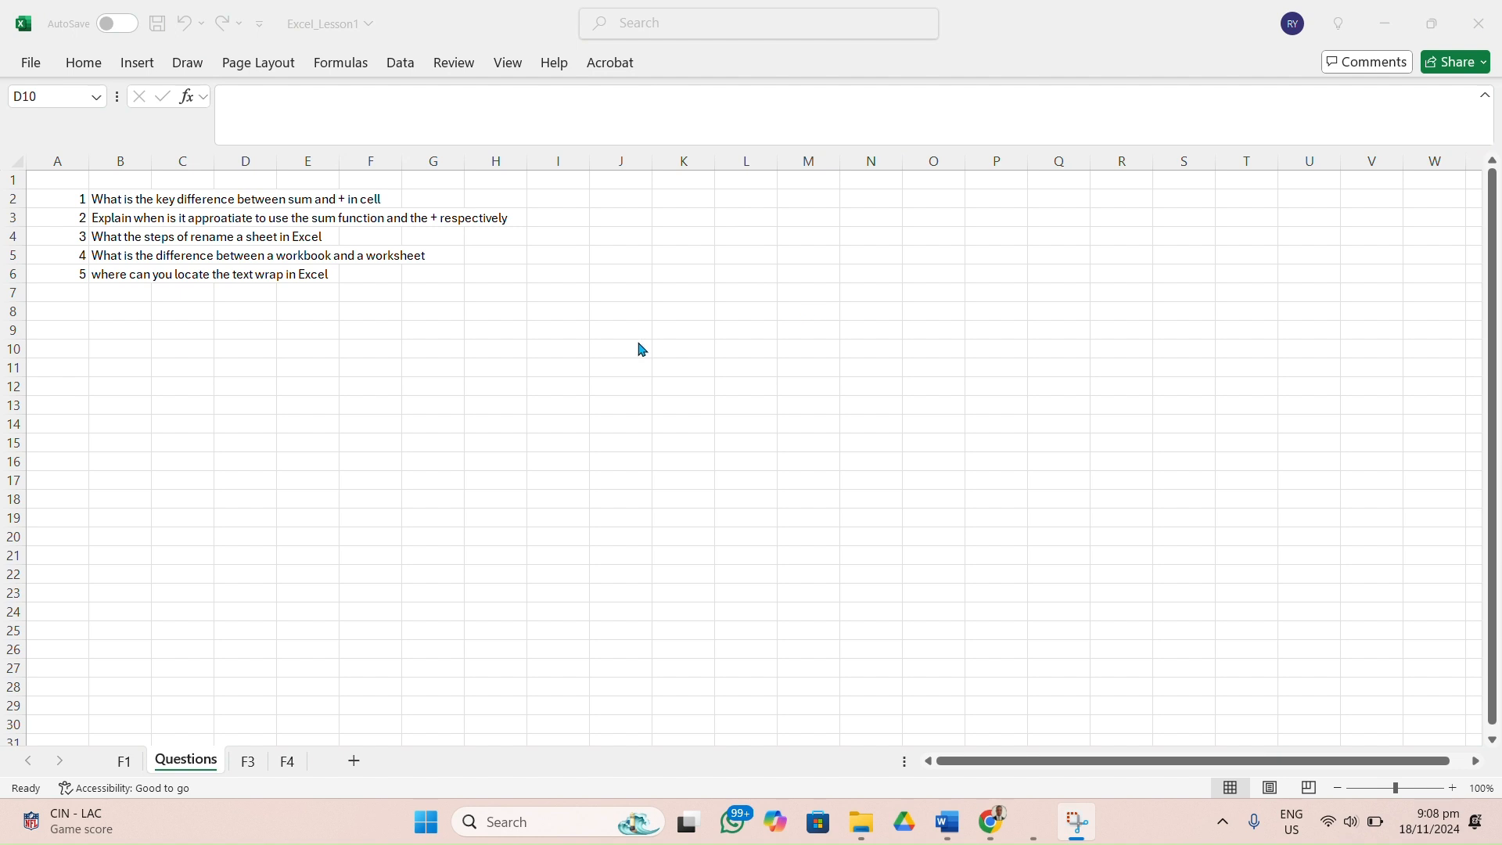
Enlarge the Questions sheet to 250% zoom and read through the listed questions.
{"action": "scroll", "coordinate": [641, 349], "scroll_direction": "up", "scroll_amount": 10}
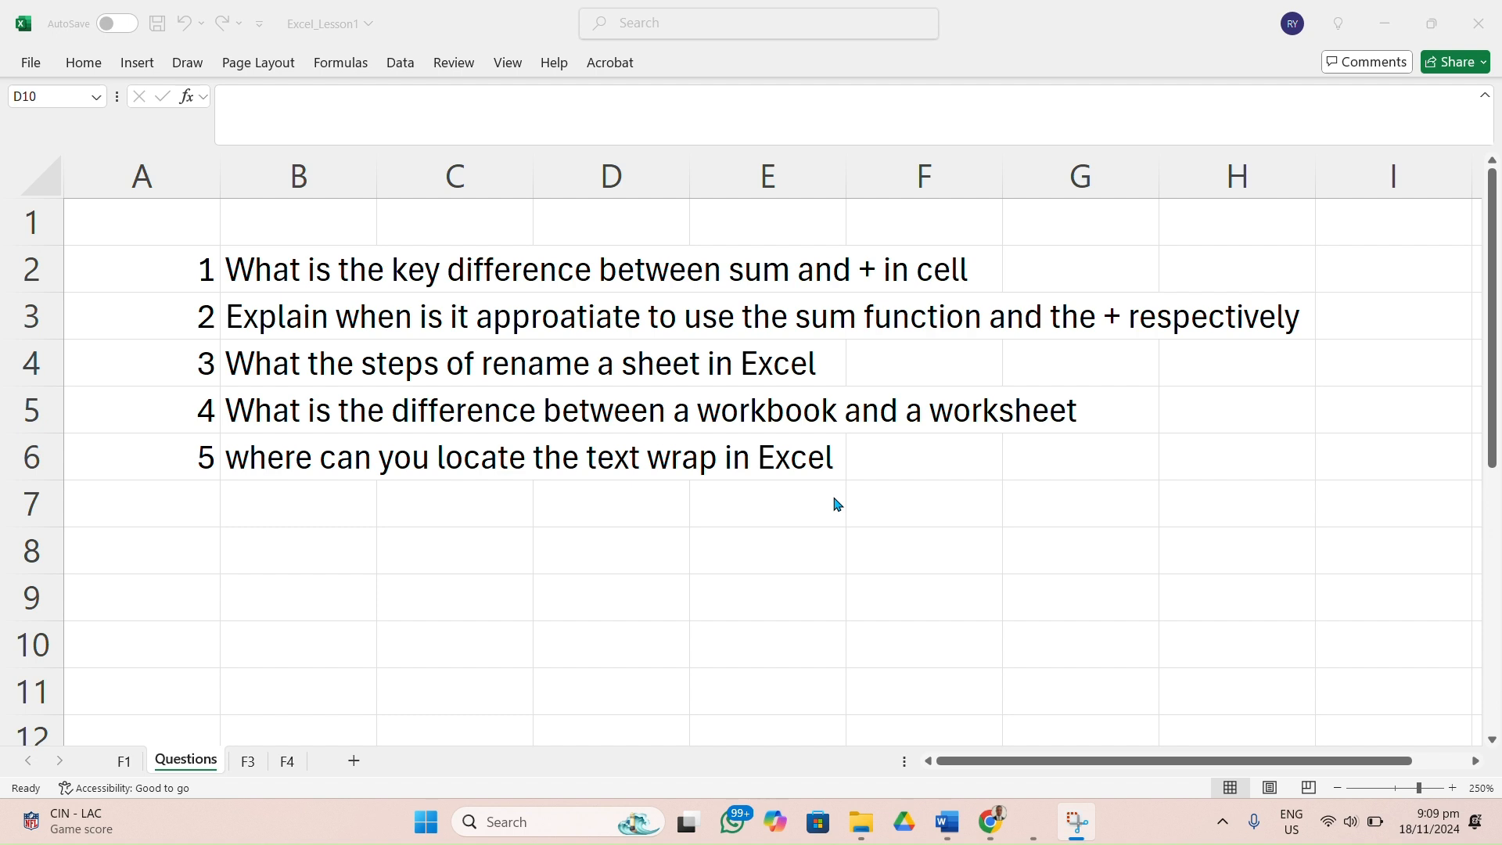
{"action": "scroll", "coordinate": [567, 526], "scroll_direction": "down", "scroll_amount": 1}
{"action": "scroll", "coordinate": [569, 525], "scroll_direction": "up", "scroll_amount": 1}
Insert a new worksheet directly after F3 and name it Group 1.
{"action": "left_click", "coordinate": [250, 763]}
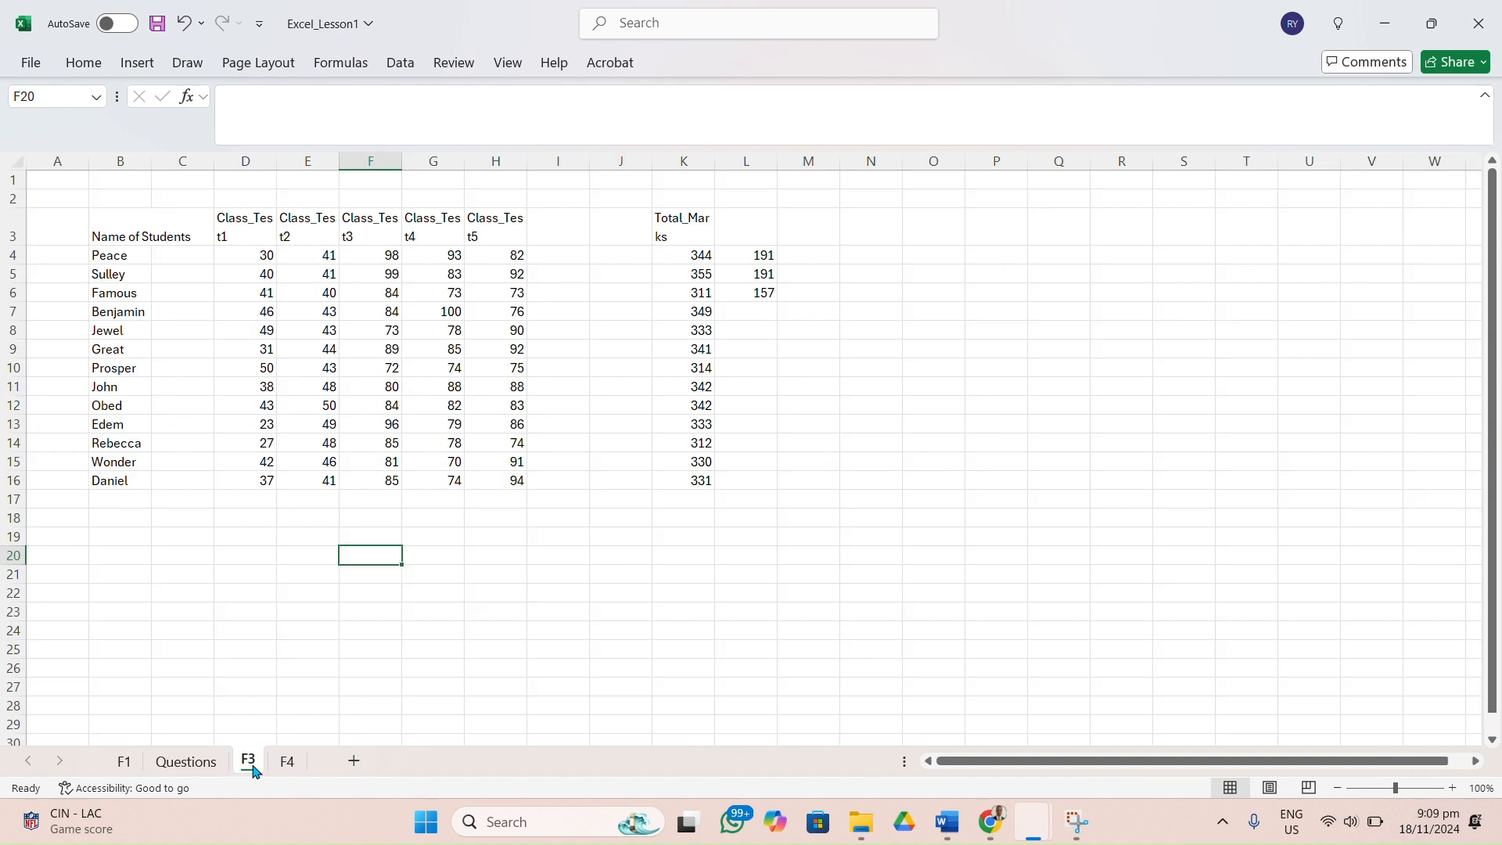
{"action": "right_click", "coordinate": [250, 766]}
{"action": "key", "text": "Escape"}
{"action": "left_click", "coordinate": [354, 765]}
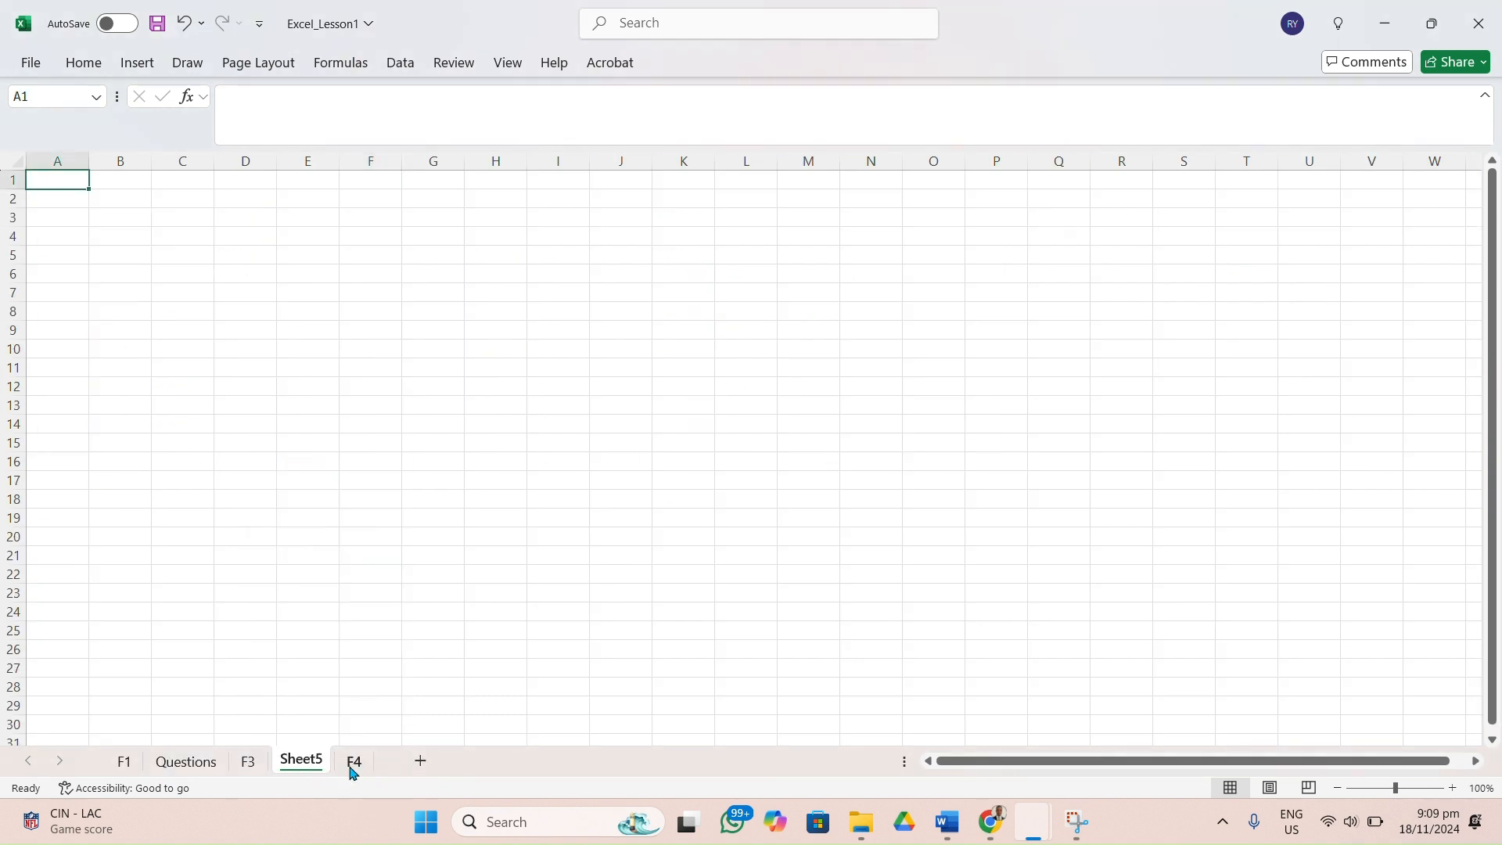
{"action": "right_click", "coordinate": [307, 770]}
{"action": "left_click", "coordinate": [365, 519]}
{"action": "type", "text": "Group 1"}
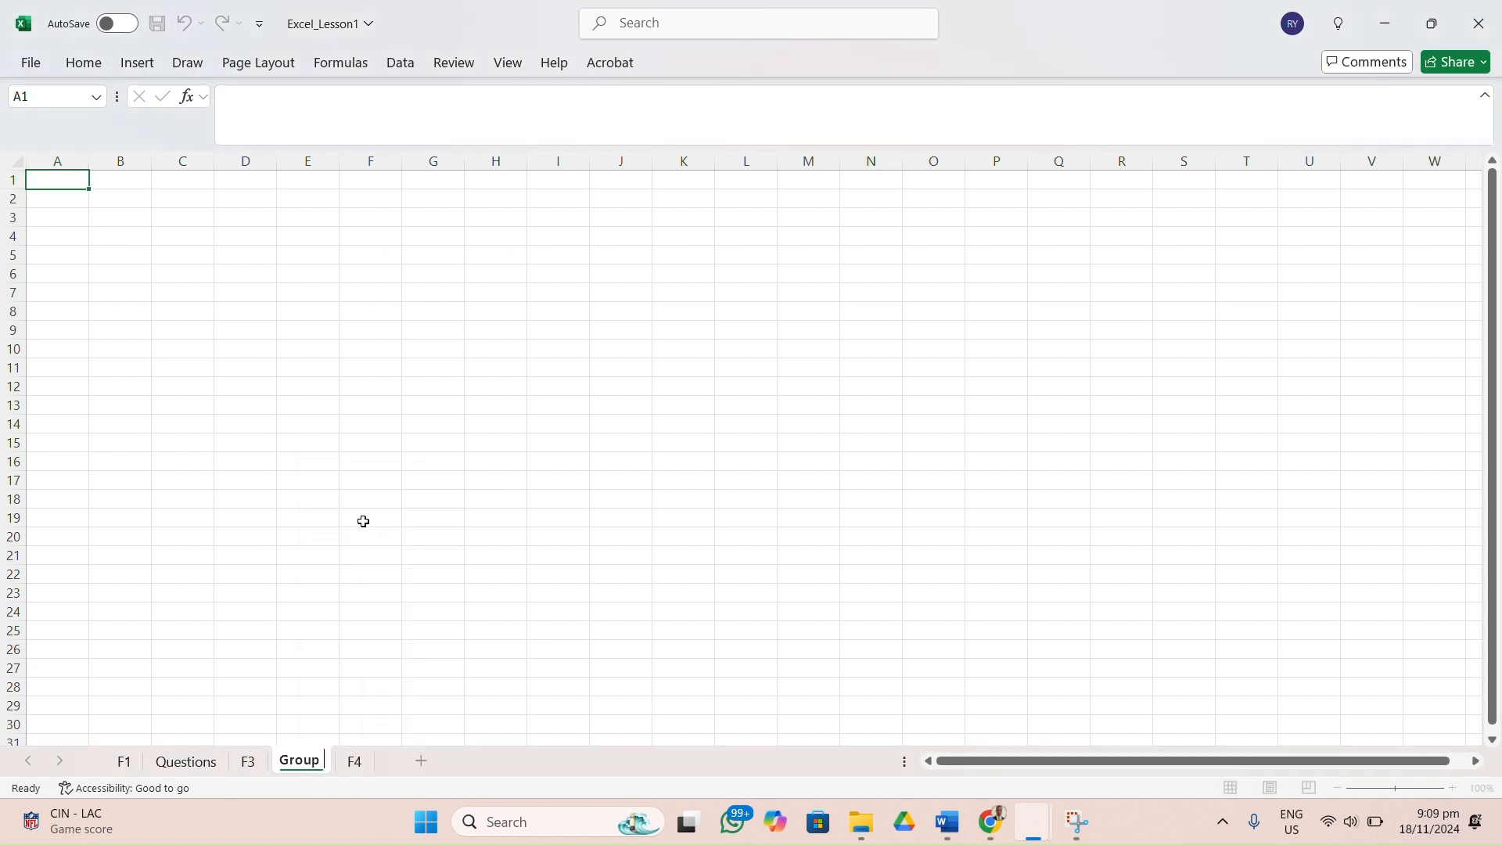
{"action": "key", "text": "Return"}
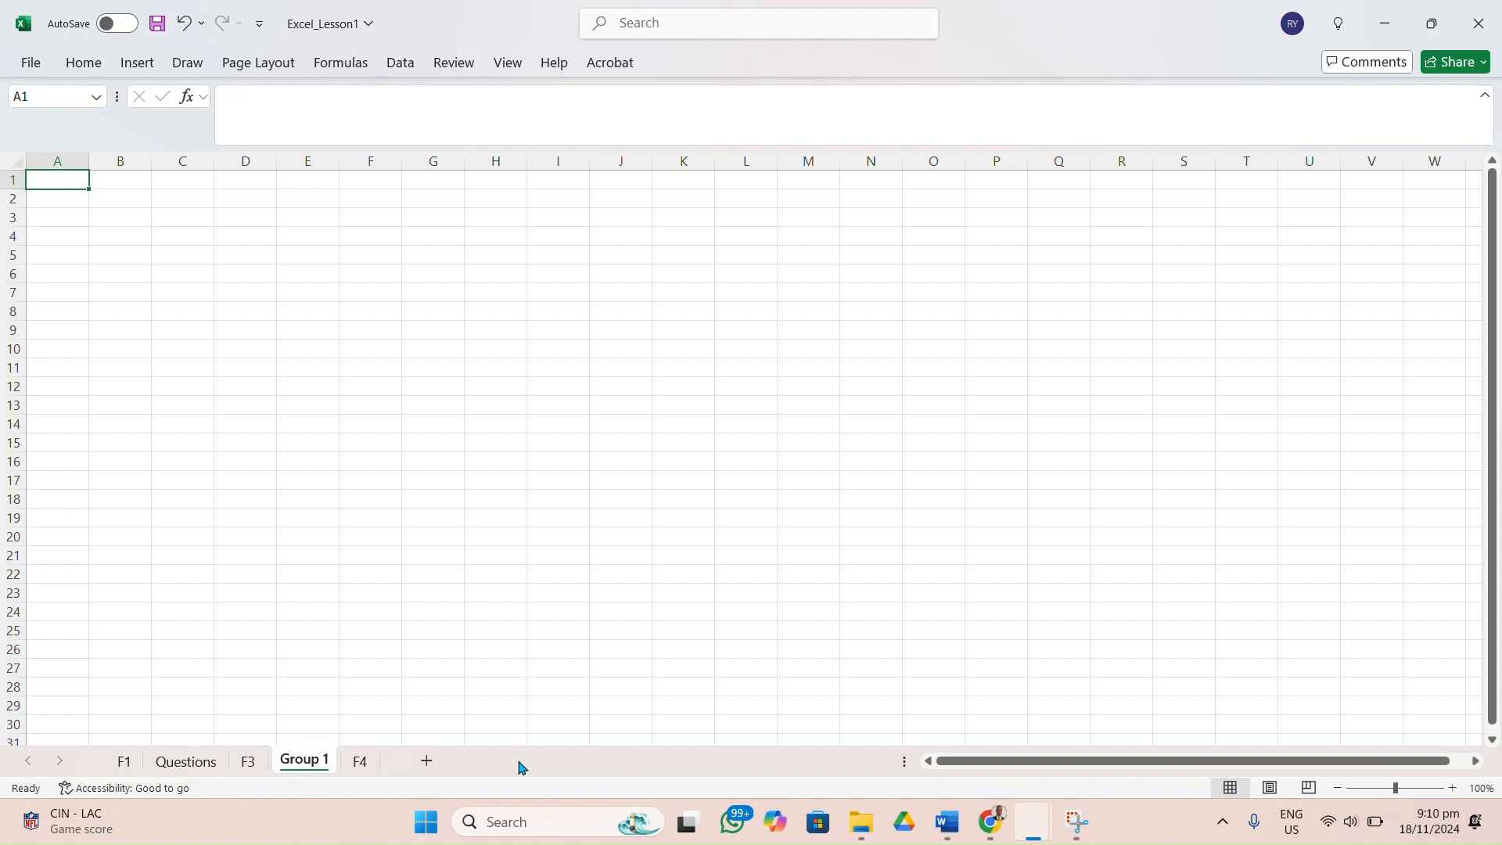
{"action": "left_click", "coordinate": [100, 227]}
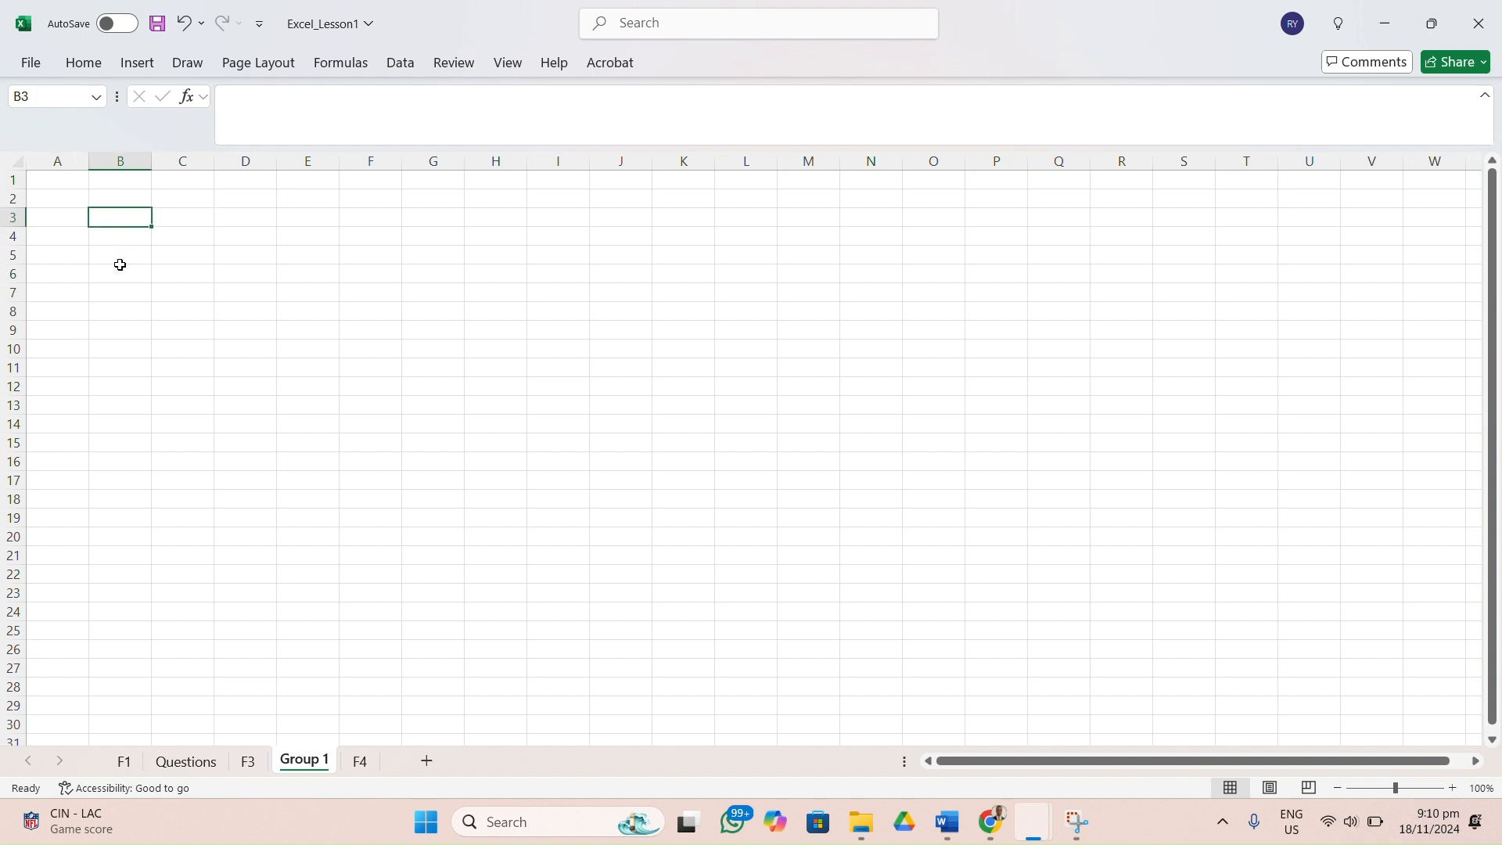
{"action": "left_click", "coordinate": [244, 223]}
{"action": "left_click", "coordinate": [299, 217]}
{"action": "left_click", "coordinate": [354, 219]}
{"action": "left_click_drag", "start_coordinate": [415, 217], "coordinate": [466, 218]}
{"action": "left_click", "coordinate": [494, 217]}
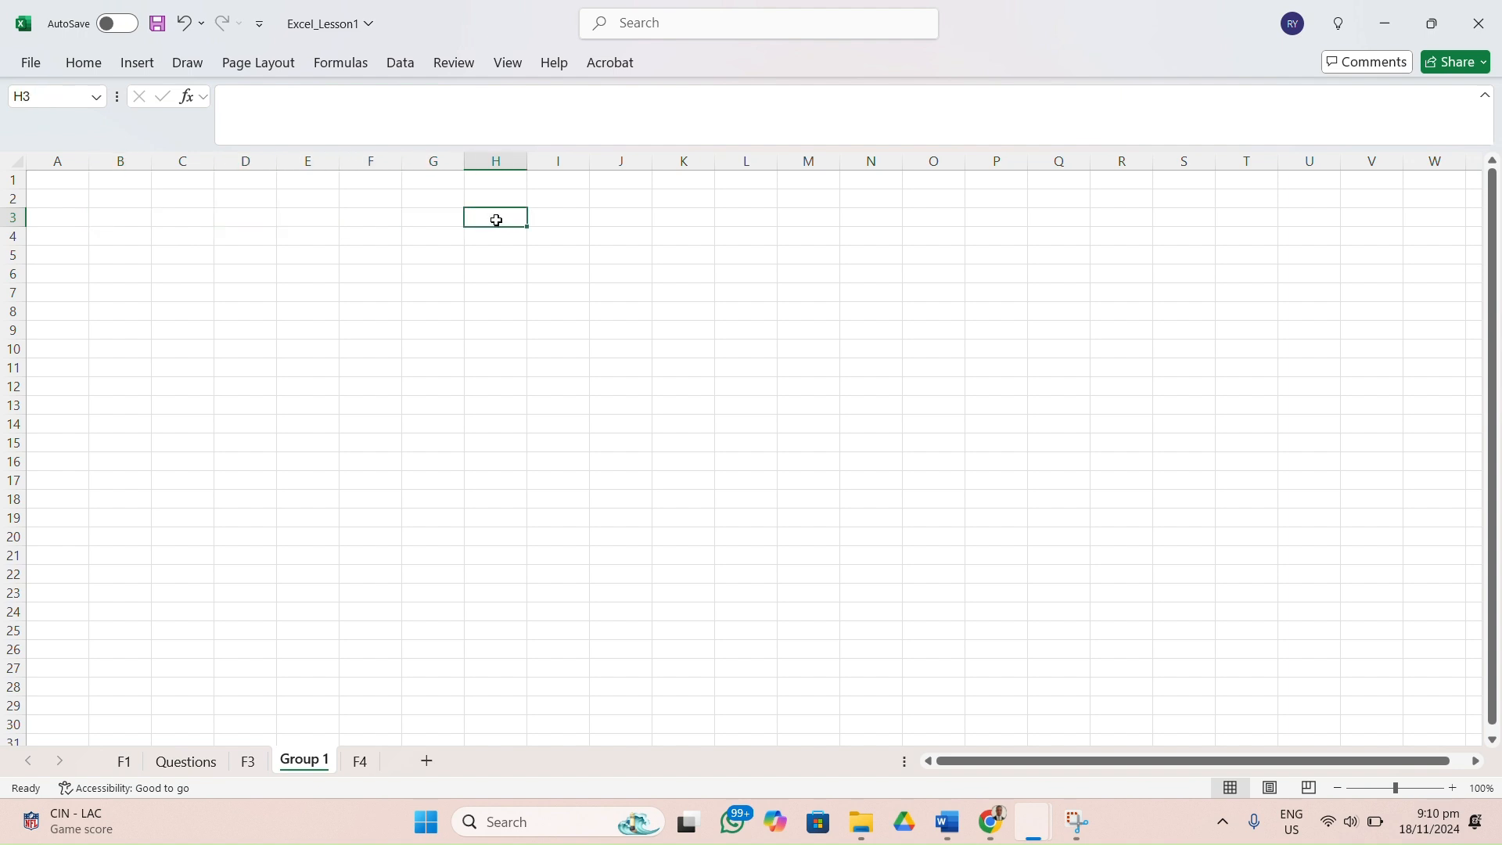
{"action": "left_click", "coordinate": [583, 217]}
{"action": "left_click", "coordinate": [607, 220]}
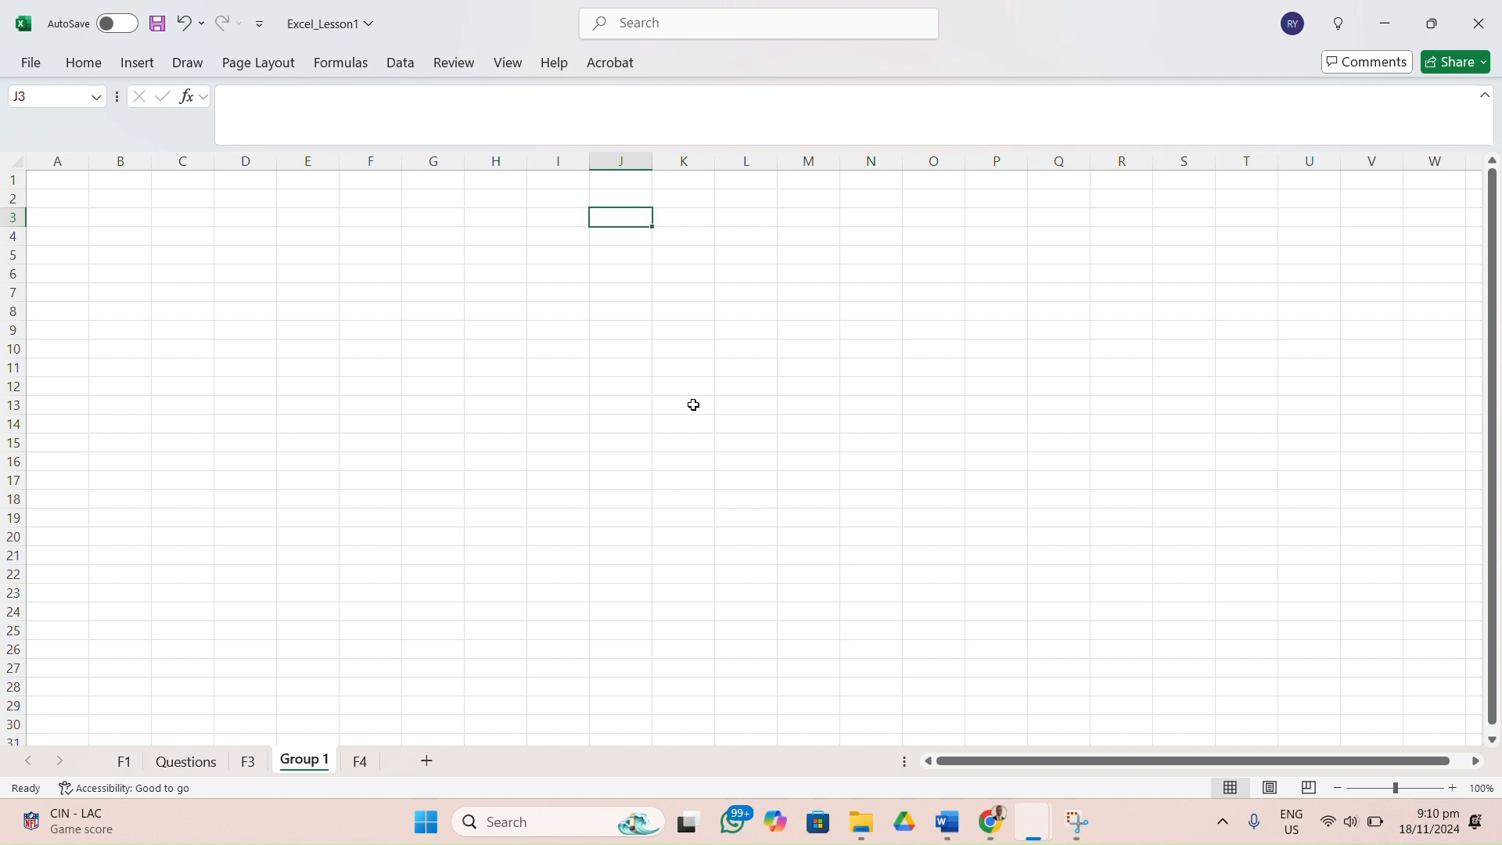
{"action": "left_click", "coordinate": [735, 233]}
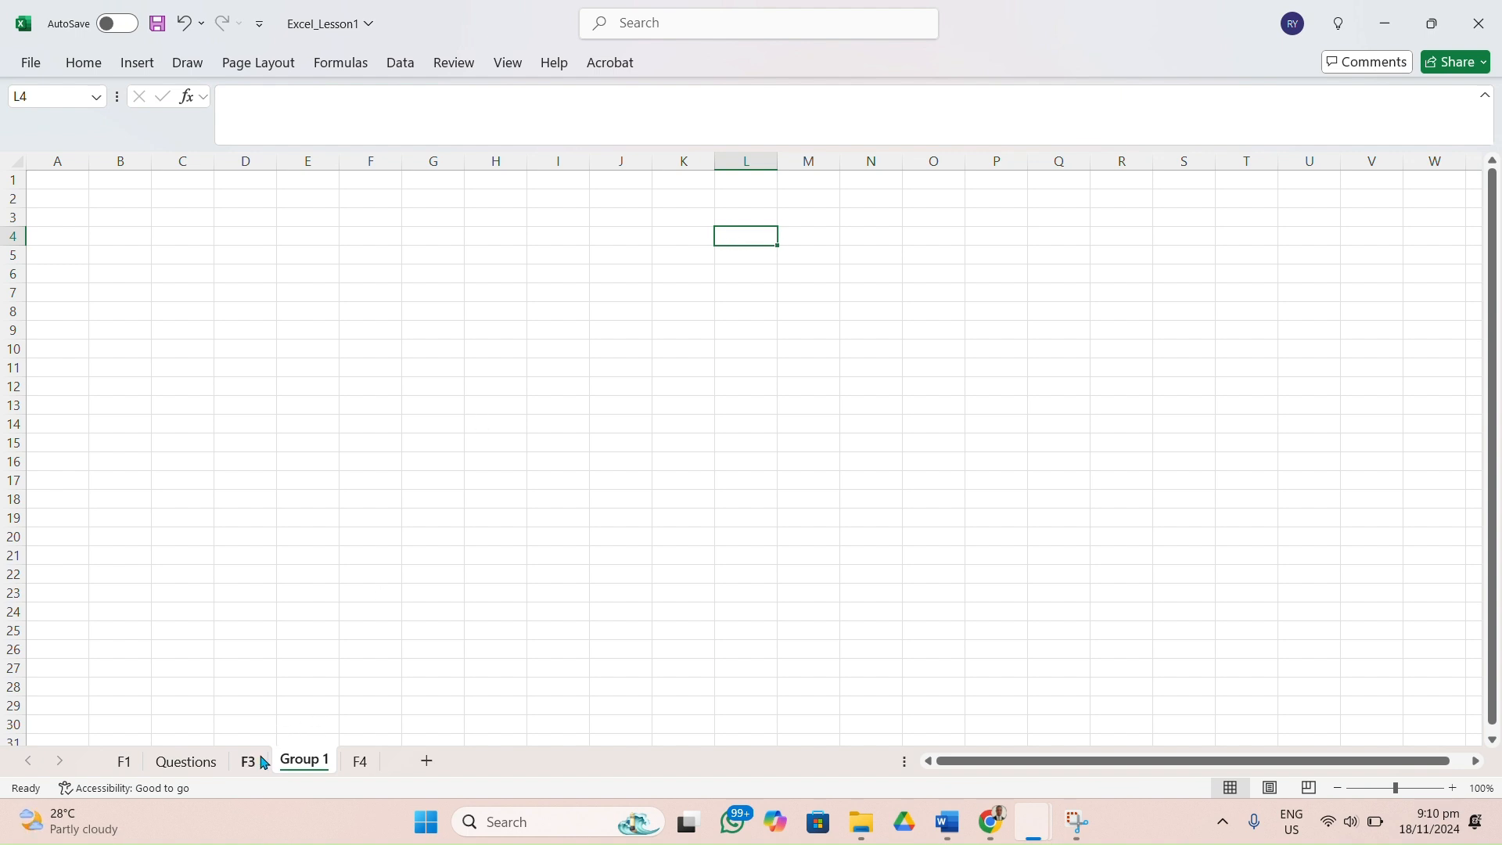
Return to the Questions sheet and review the five questions.
{"action": "left_click", "coordinate": [186, 762]}
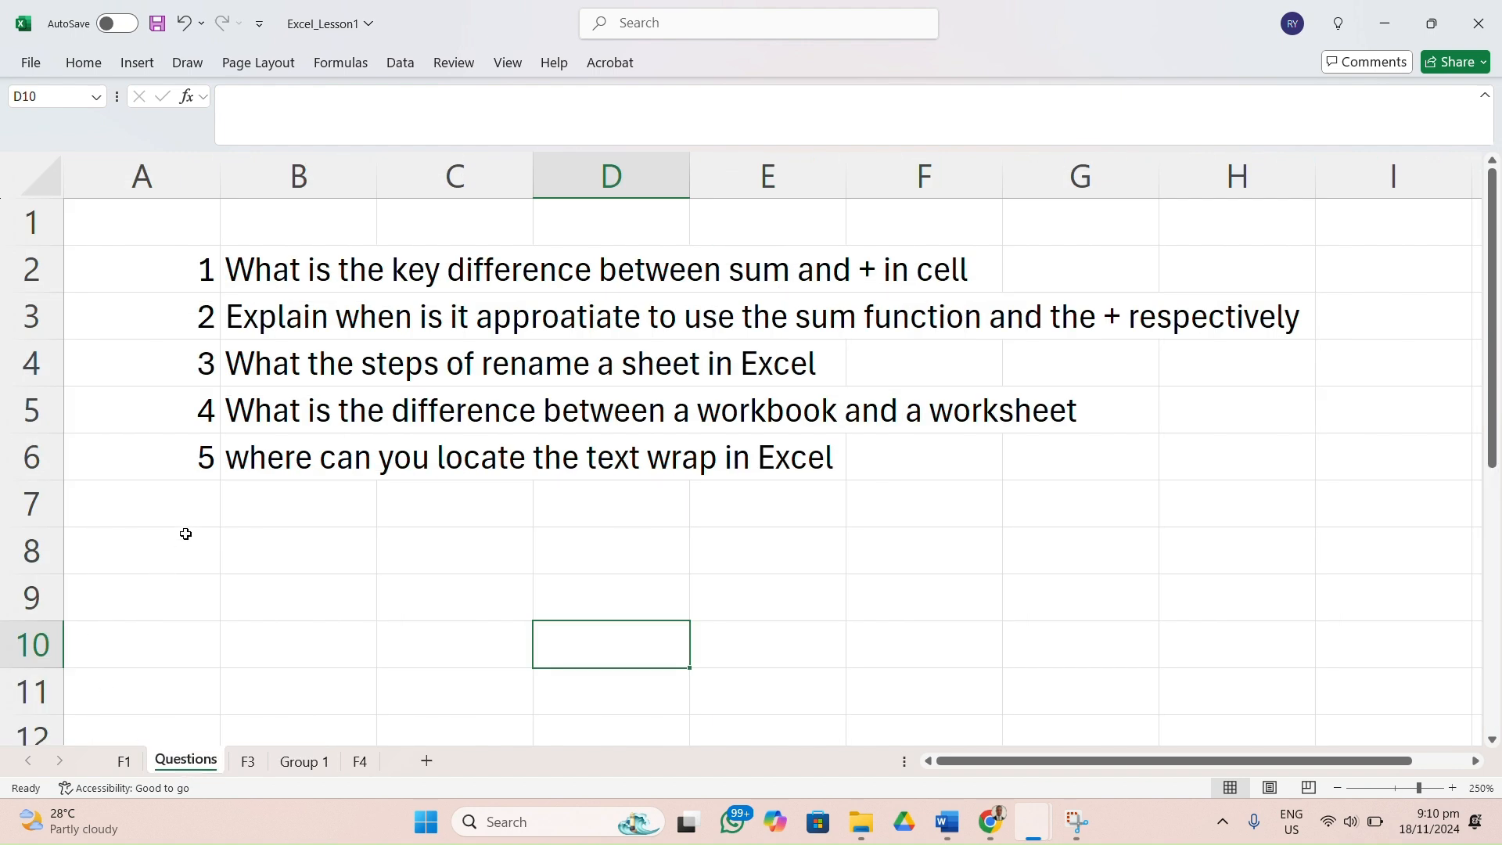
{"action": "left_click", "coordinate": [203, 511]}
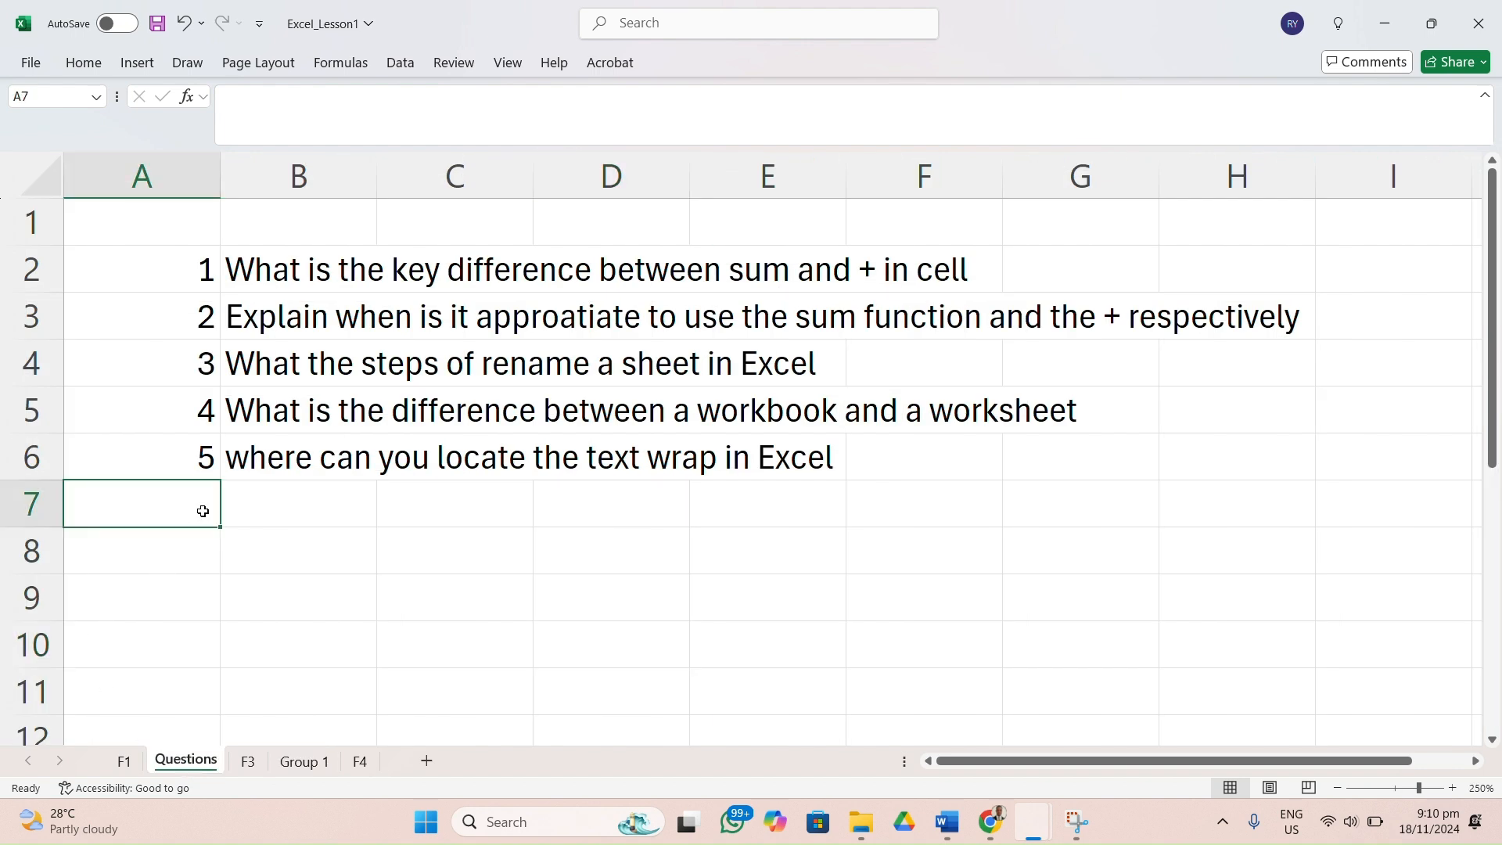
Add question 7 in row 8 of the Questions sheet, with the text "Find how to use average function in excel" in B8.
{"action": "left_click", "coordinate": [204, 553]}
{"action": "double_click", "coordinate": [205, 555]}
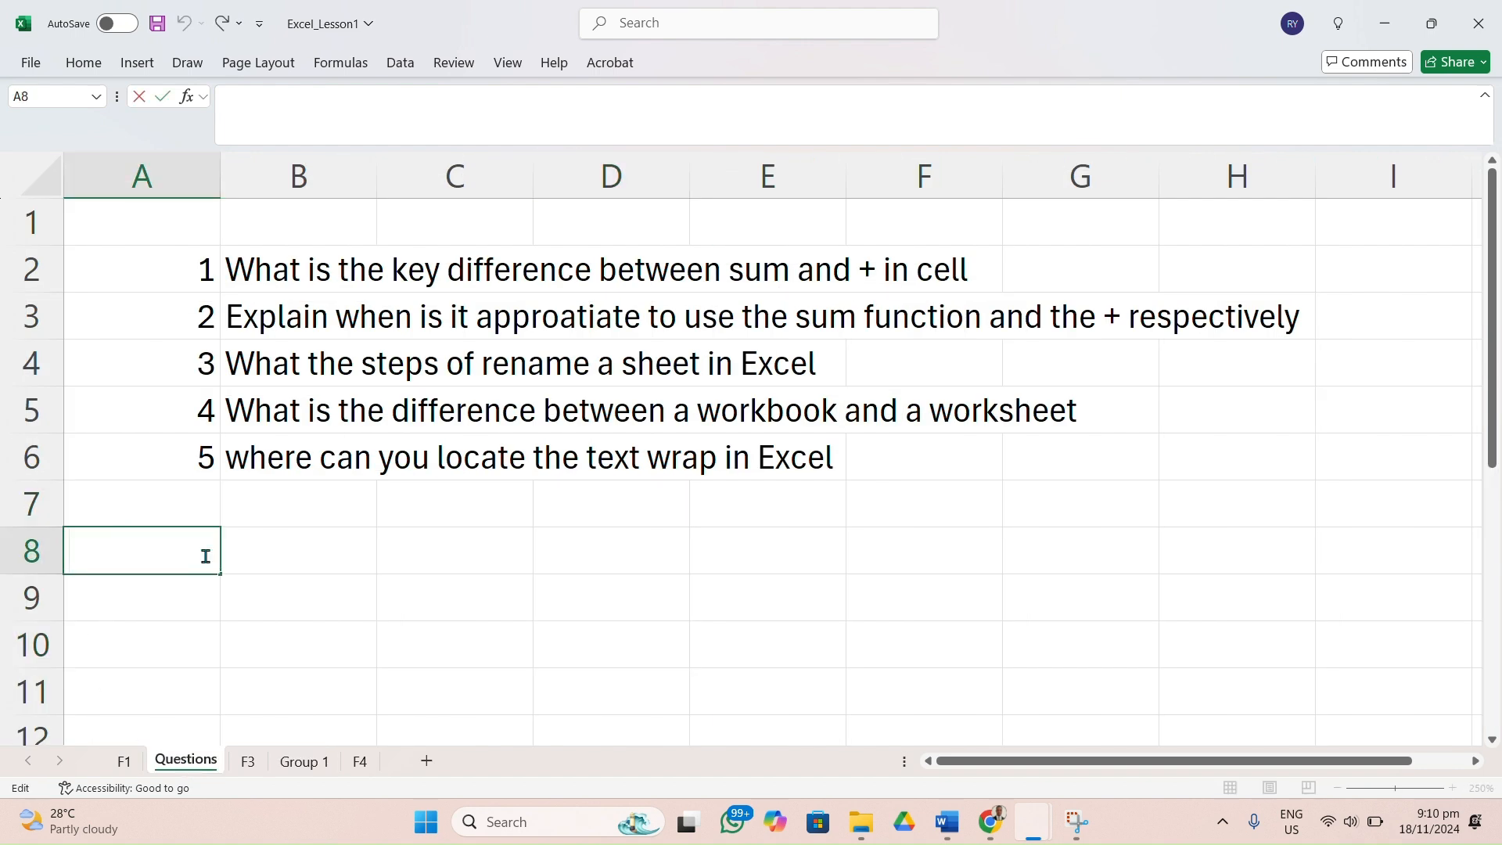
{"action": "type", "text": "7"}
{"action": "left_click", "coordinate": [273, 554]}
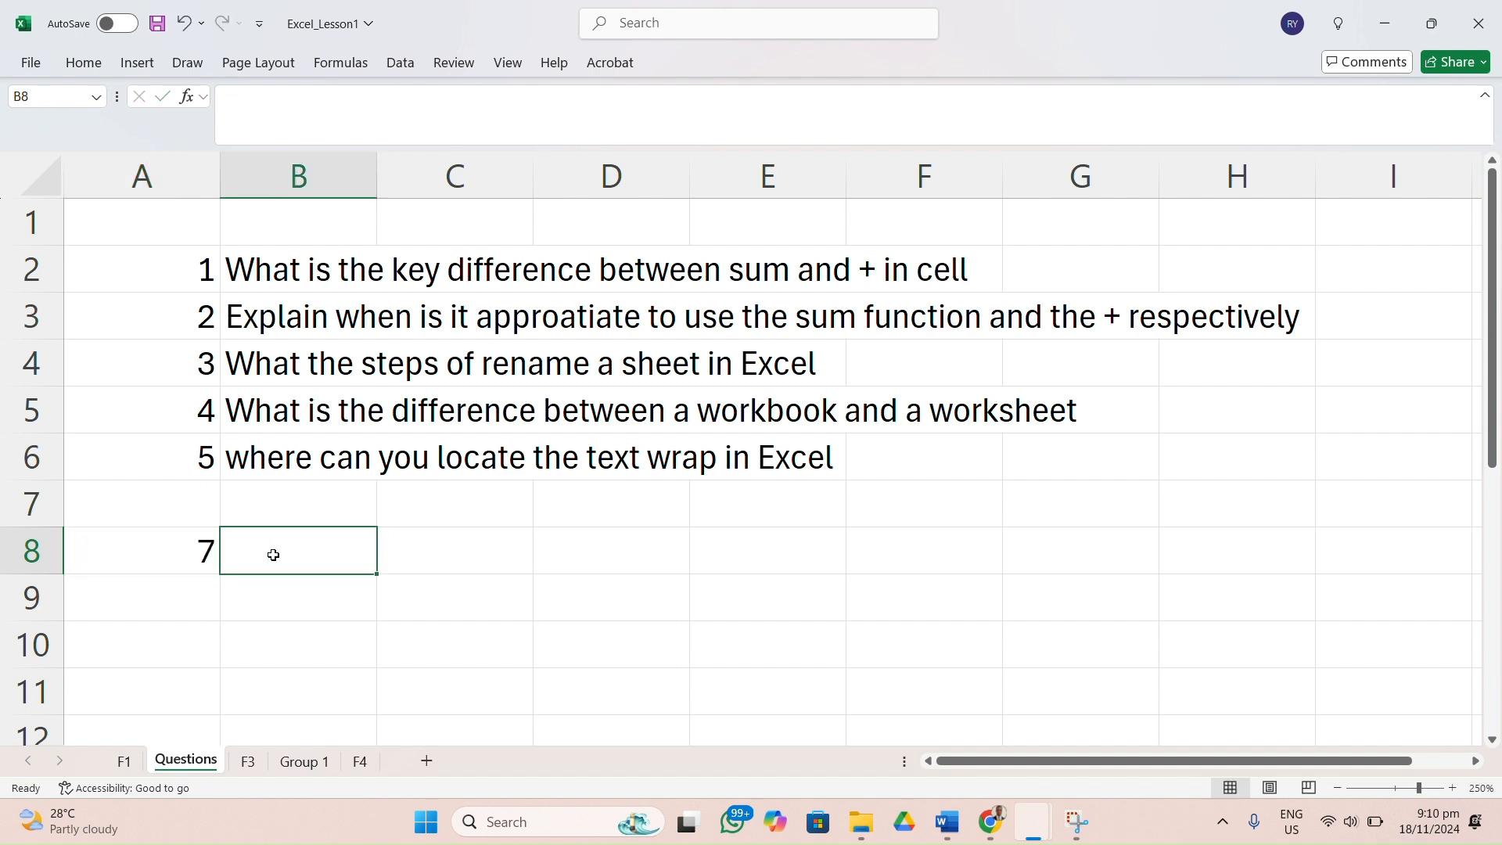
{"action": "type", "text": "Find"}
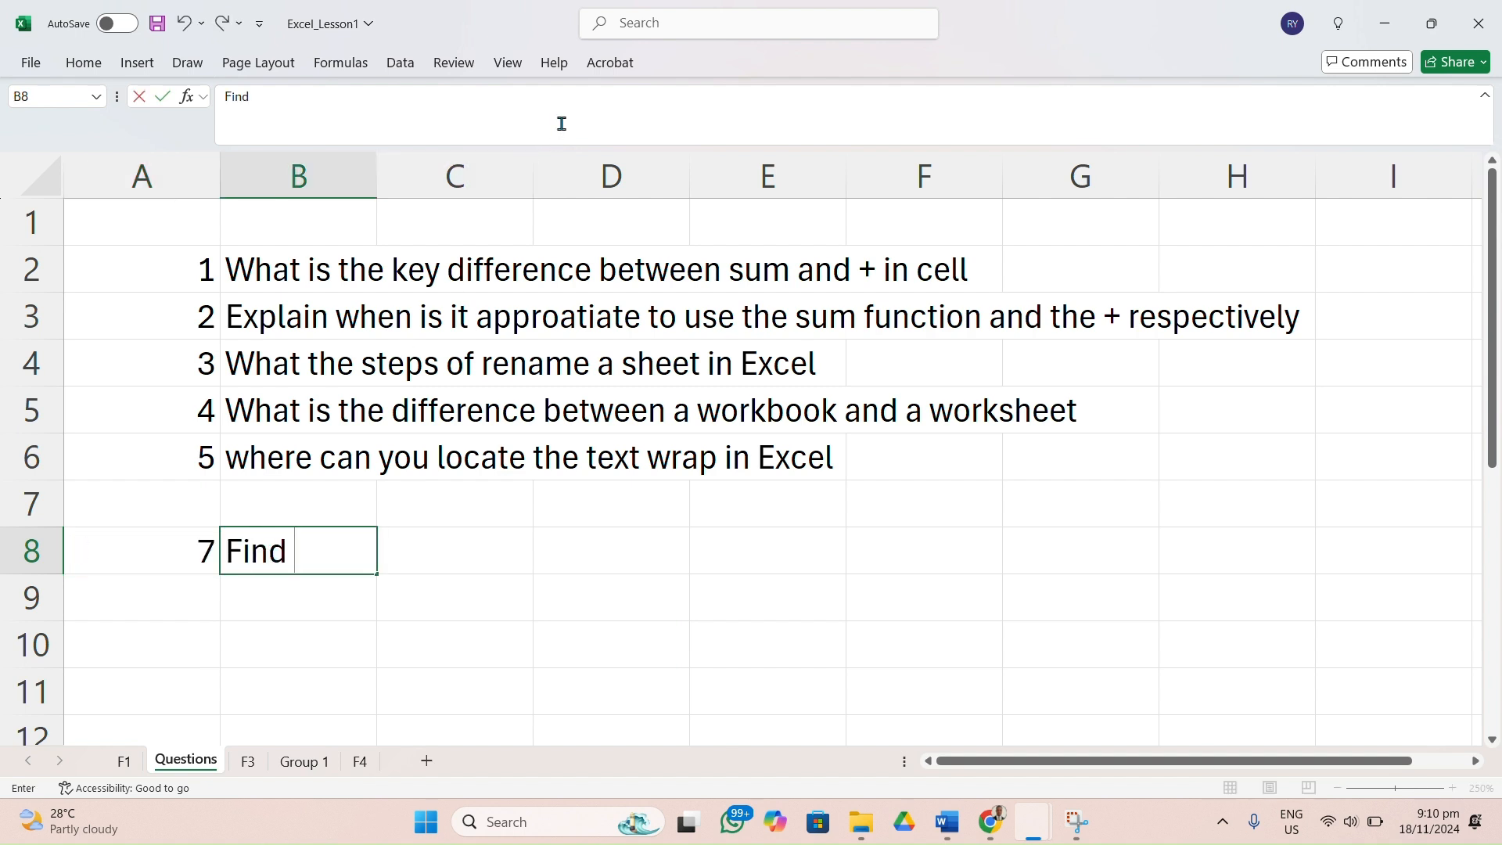
{"action": "left_click", "coordinate": [657, 39]}
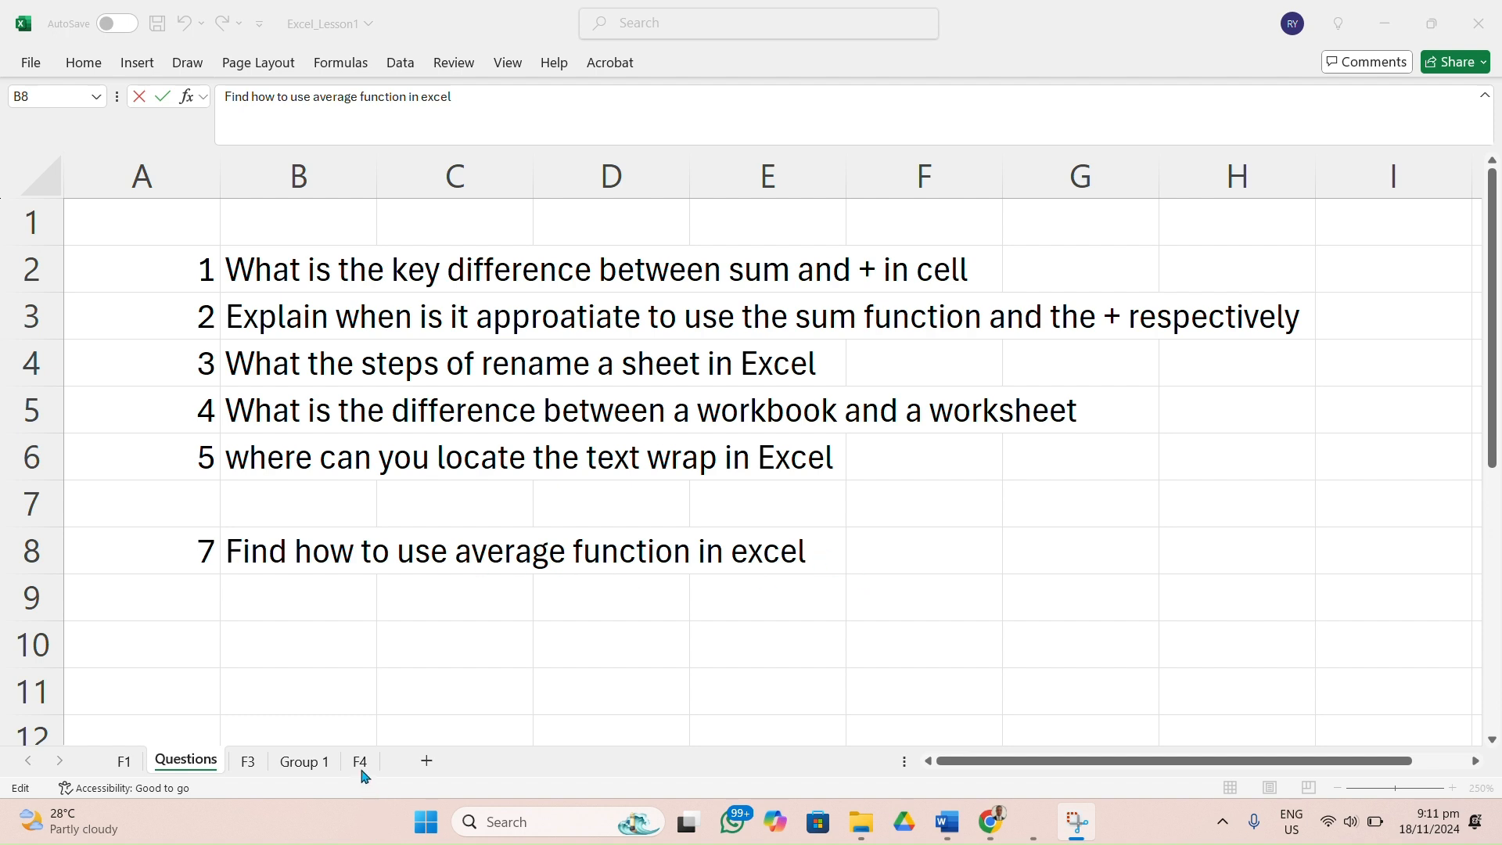
Enter the heading Average_Score in cell M3 of the F3 sheet, and return to the Questions sheet.
{"action": "left_click", "coordinate": [126, 761]}
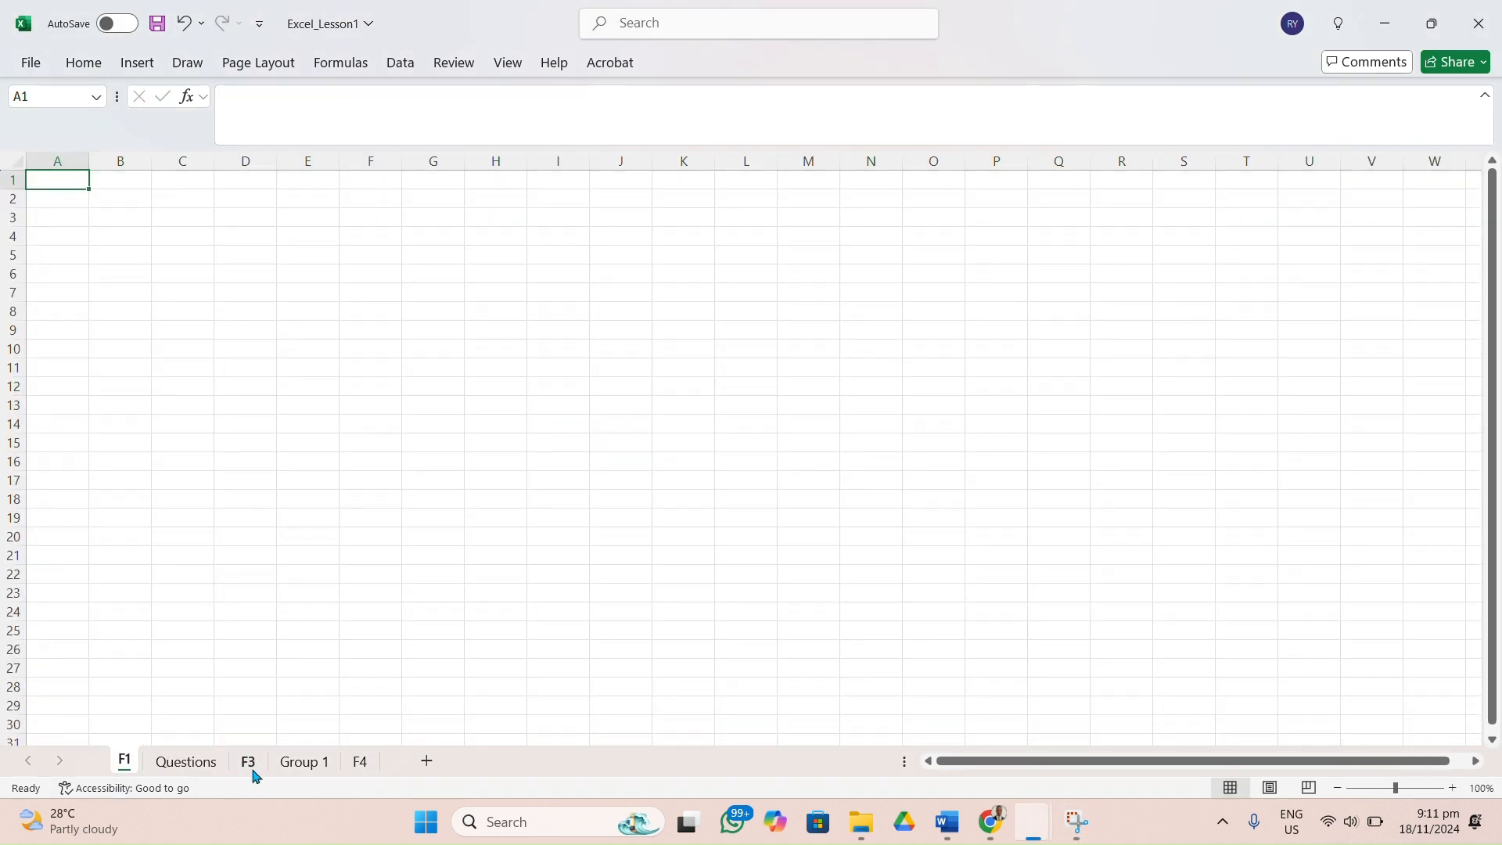
{"action": "left_click", "coordinate": [250, 768]}
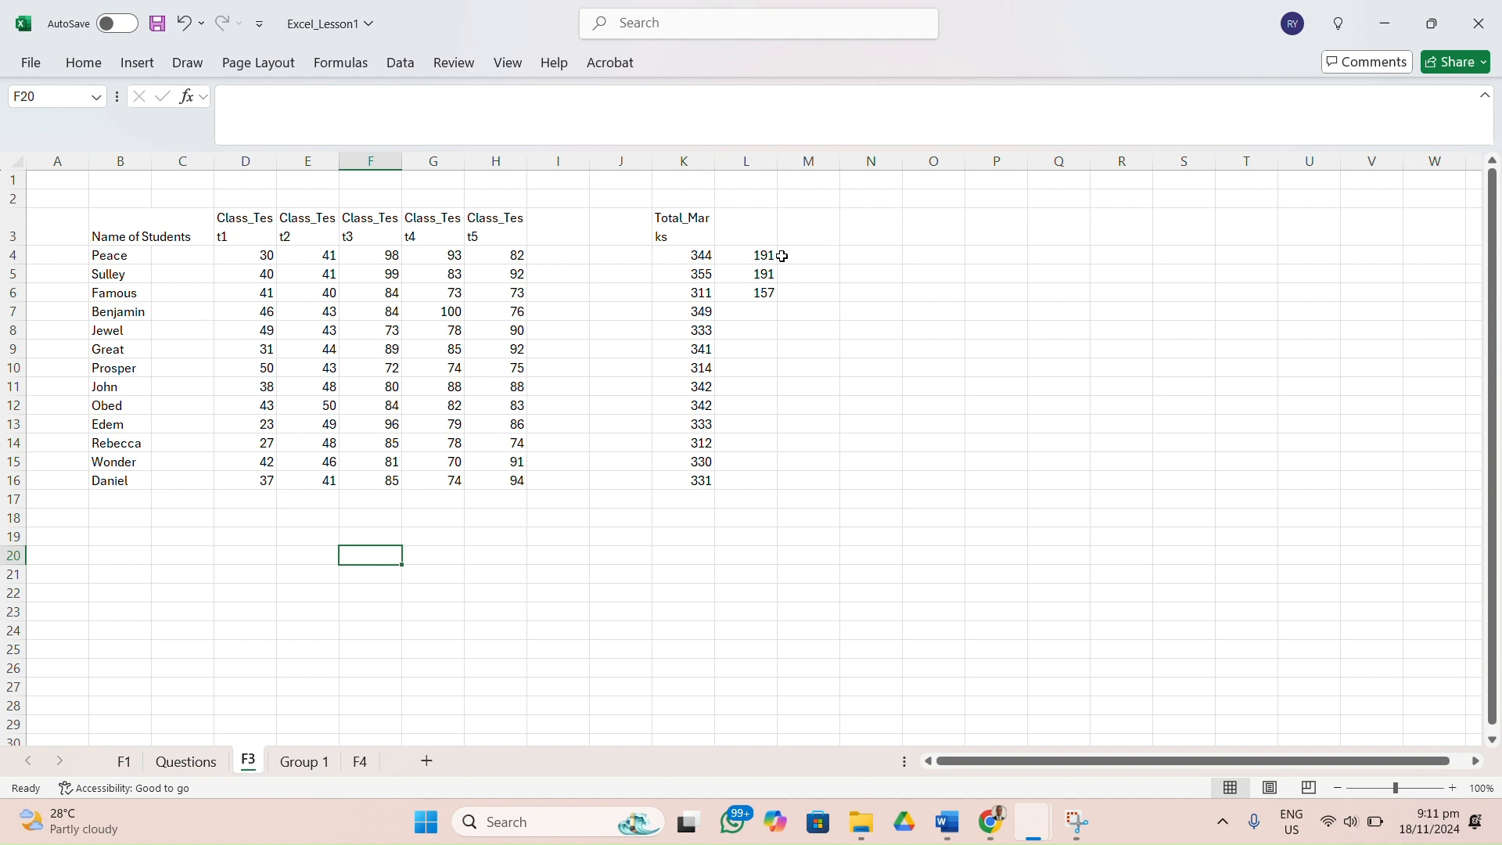
{"action": "double_click", "coordinate": [821, 233]}
{"action": "type", "text": "A"}
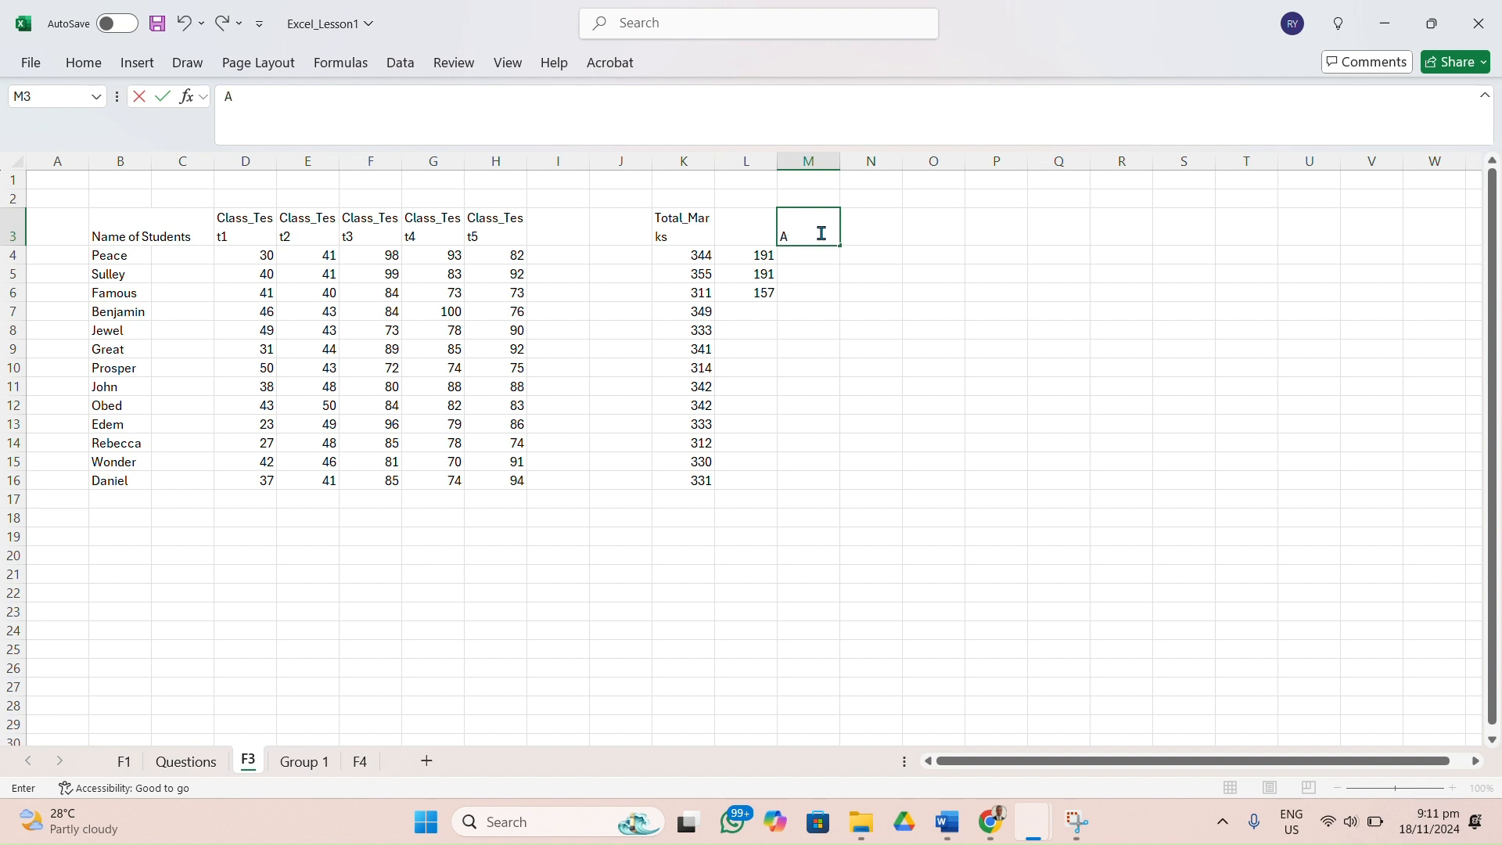
{"action": "type", "text": "verage_Score"}
{"action": "left_click", "coordinate": [812, 268]}
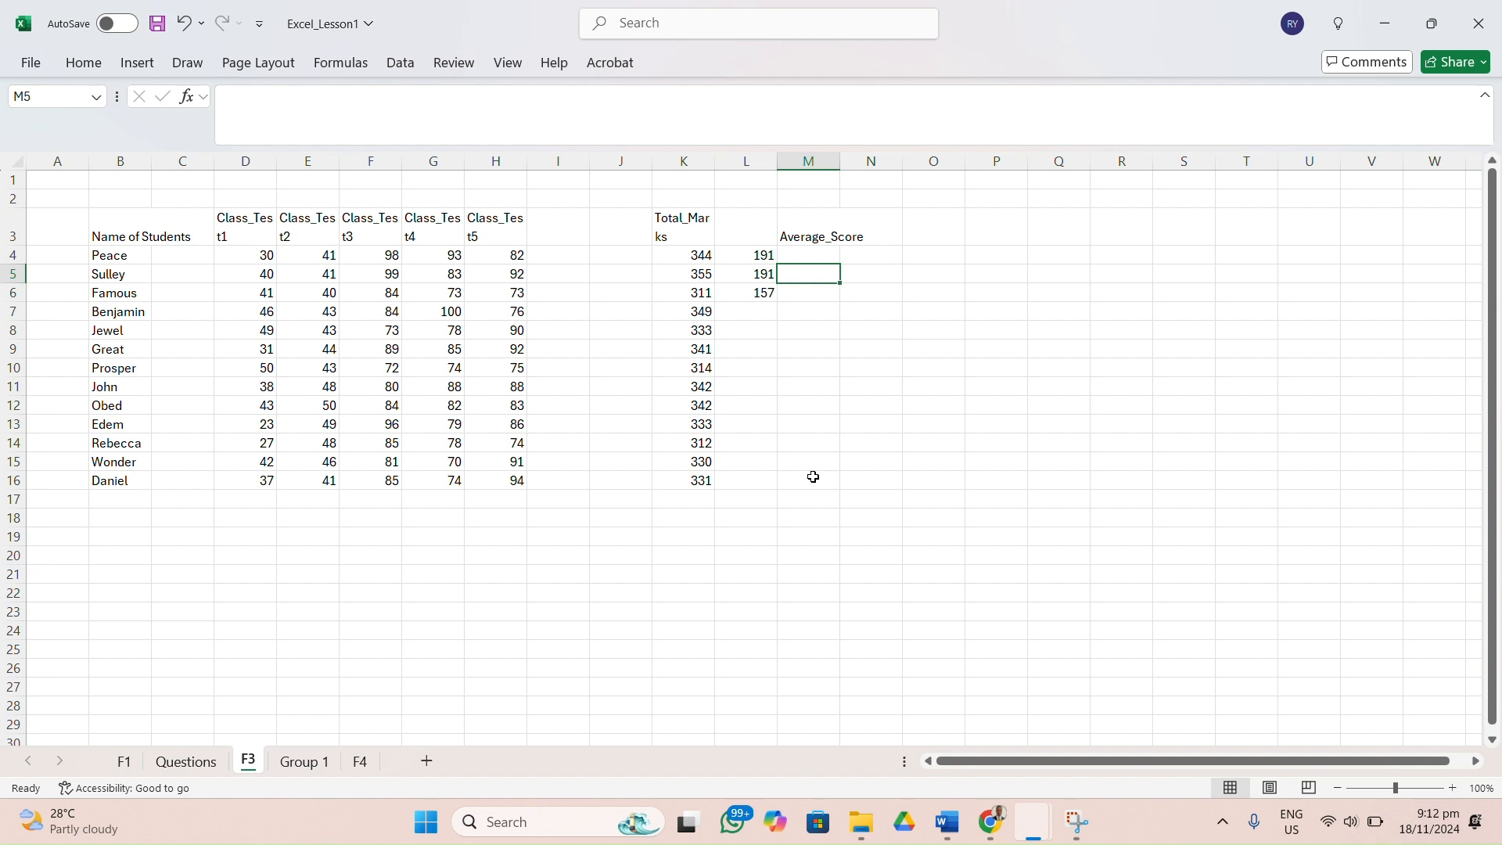
{"action": "left_click", "coordinate": [194, 762]}
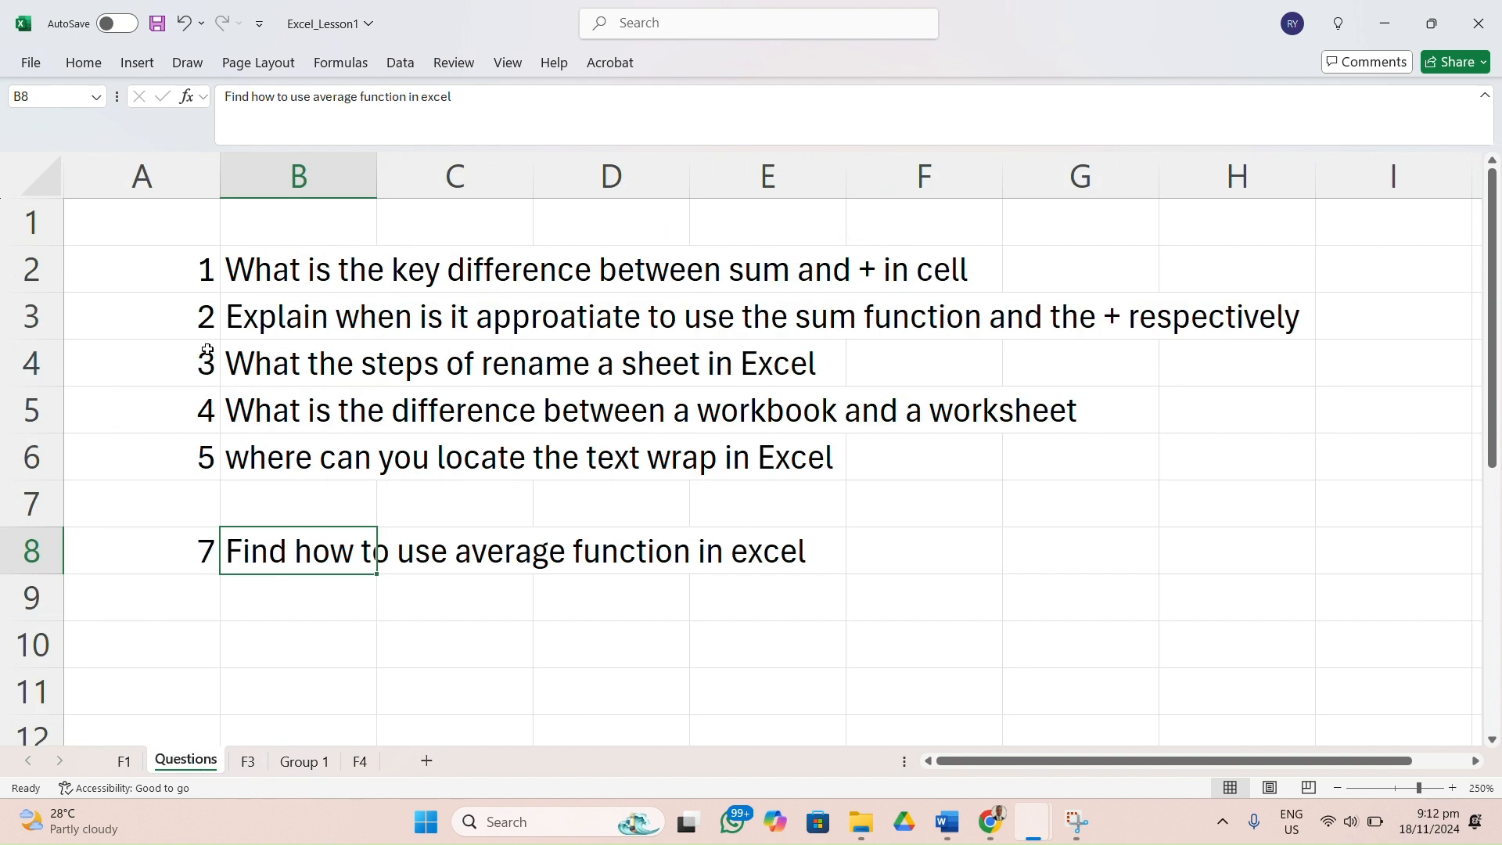